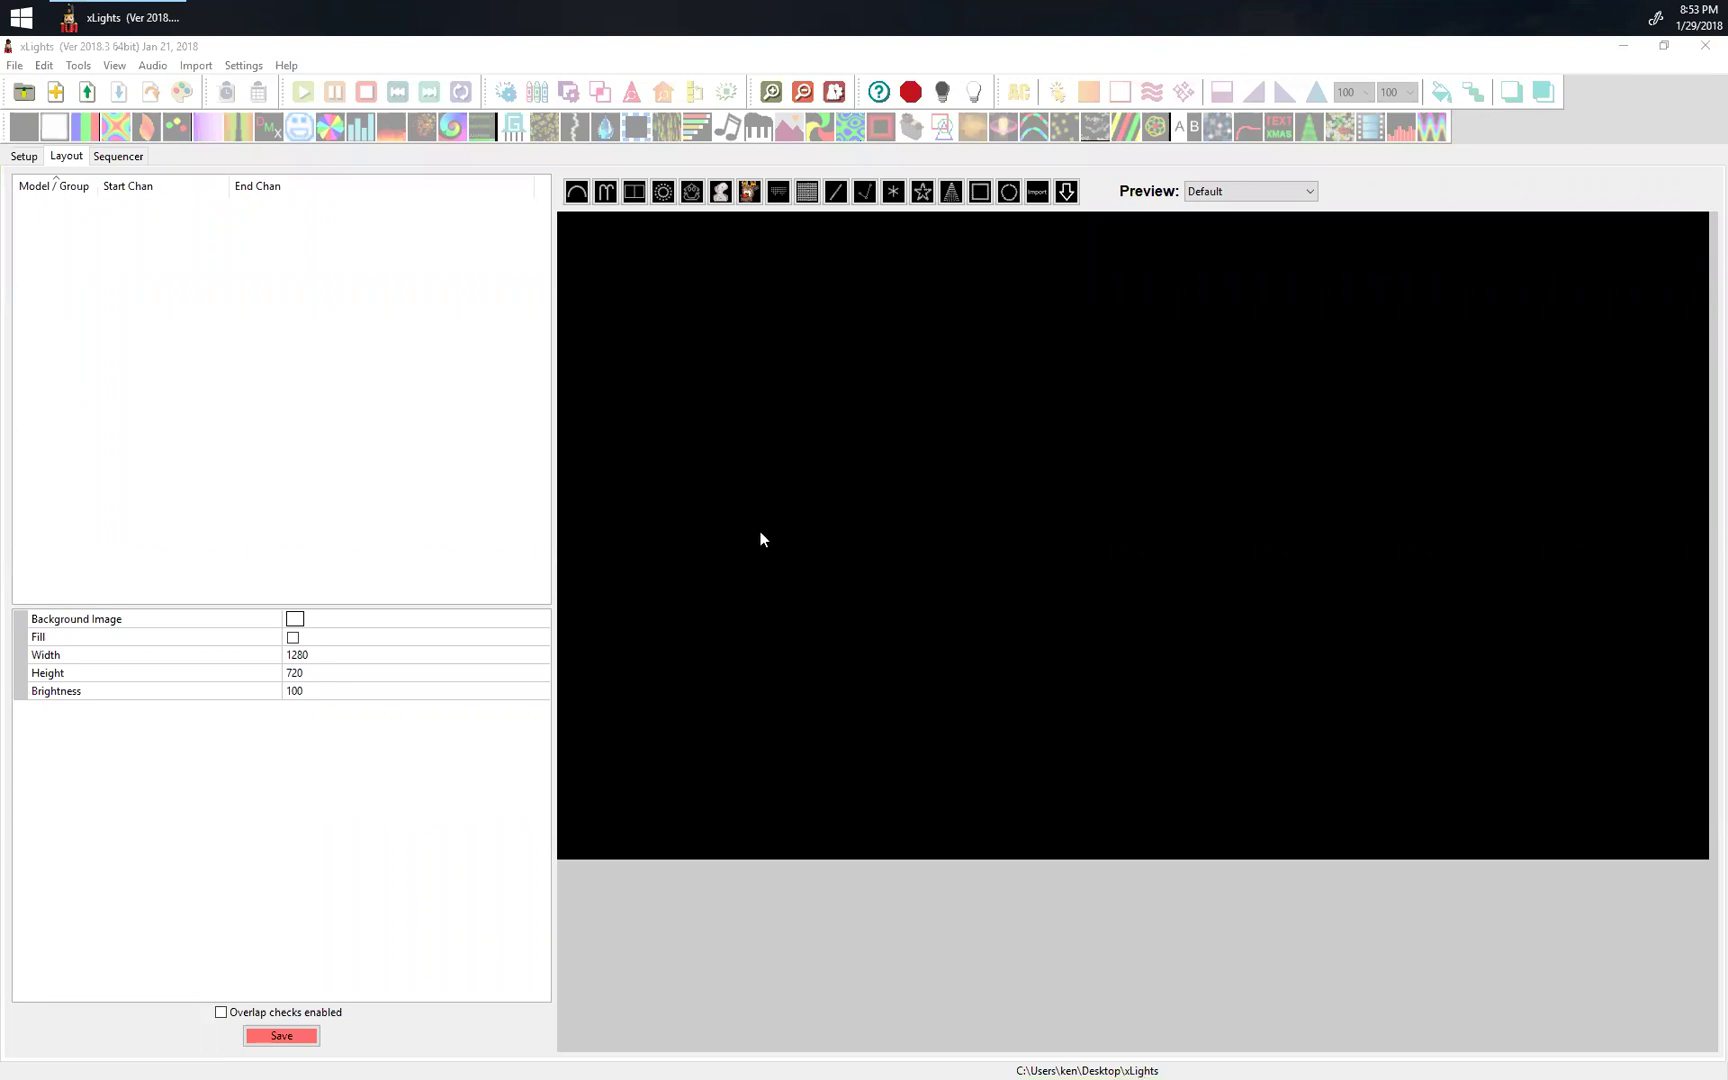
# Draw a new Matrix model in the upper middle of the layout preview and enlarge it into a tall rectangle.
pyautogui.click(807, 193)
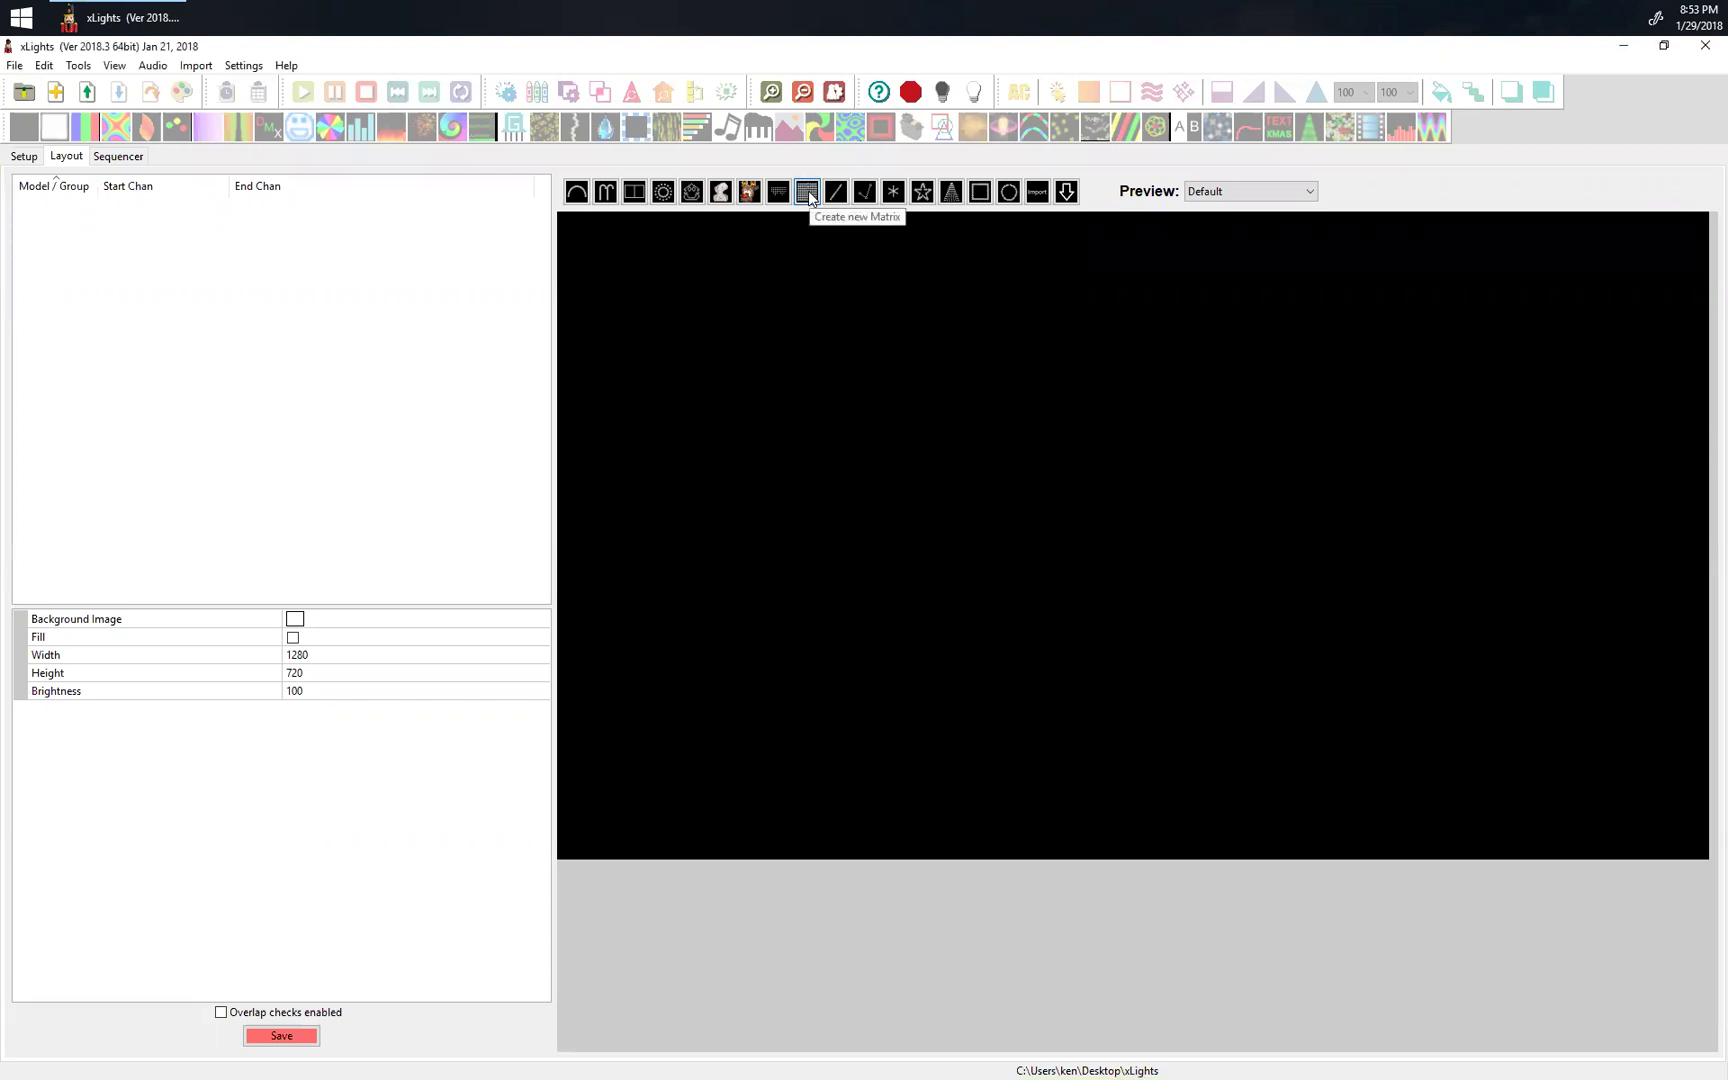
pyautogui.moveTo(818, 351); pyautogui.dragTo(1009, 480)
pyautogui.moveTo(902, 359); pyautogui.dragTo(1003, 471)
pyautogui.moveTo(1113, 599); pyautogui.dragTo(1054, 671)
# Set the matrix's number of strings to 50, and resize and reposition the model so it sits fully inside the preview.
pyautogui.click(348, 673)
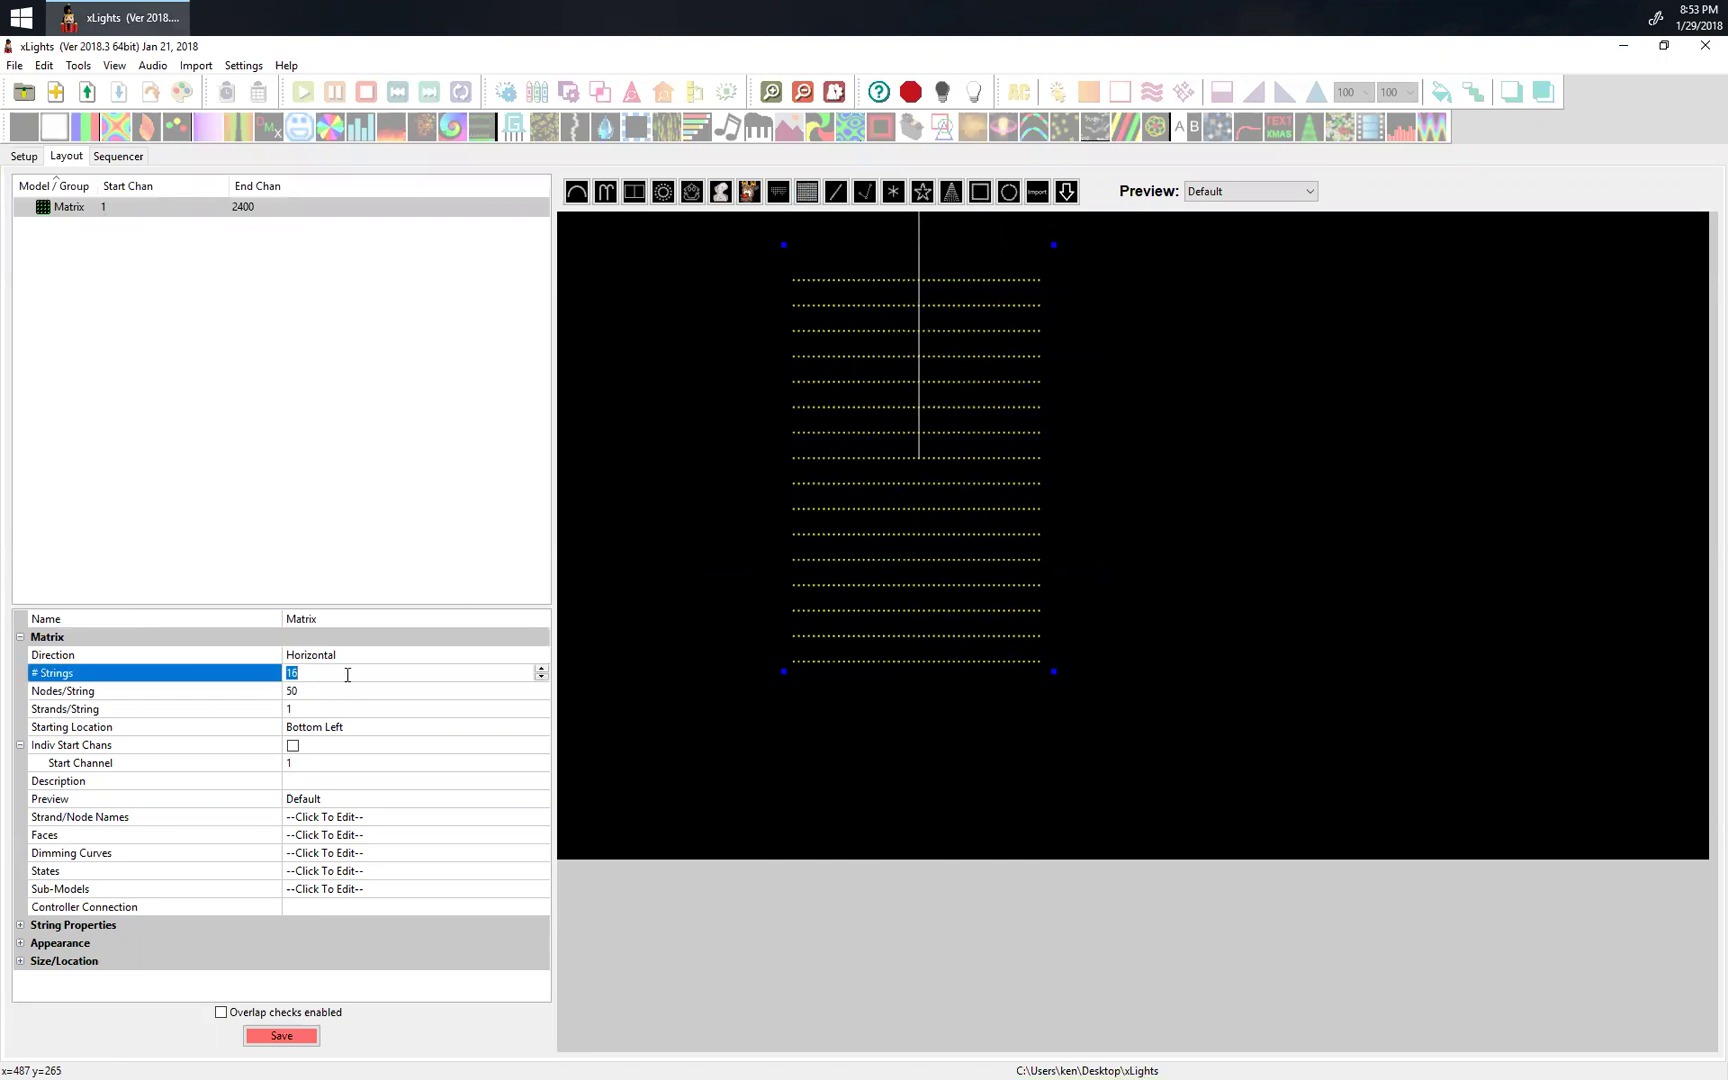
pyautogui.write('50')
pyautogui.press('Return')
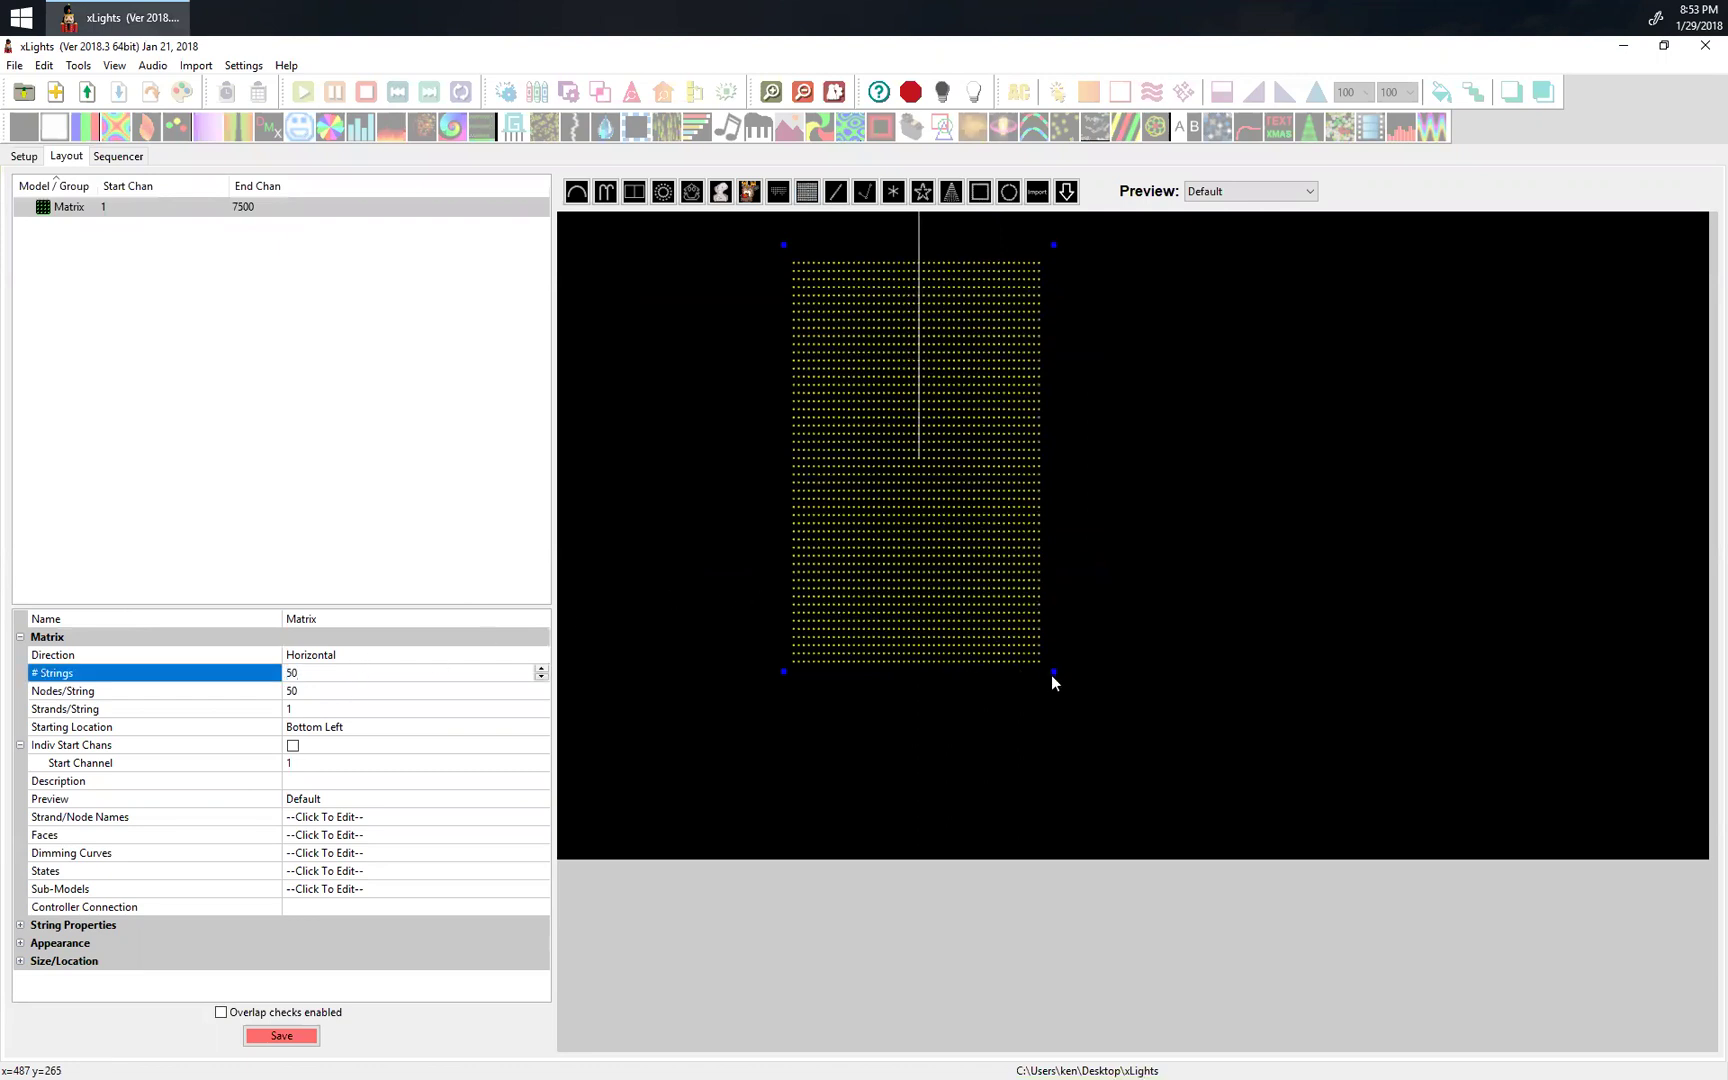
pyautogui.moveTo(1053, 674); pyautogui.dragTo(1078, 677)
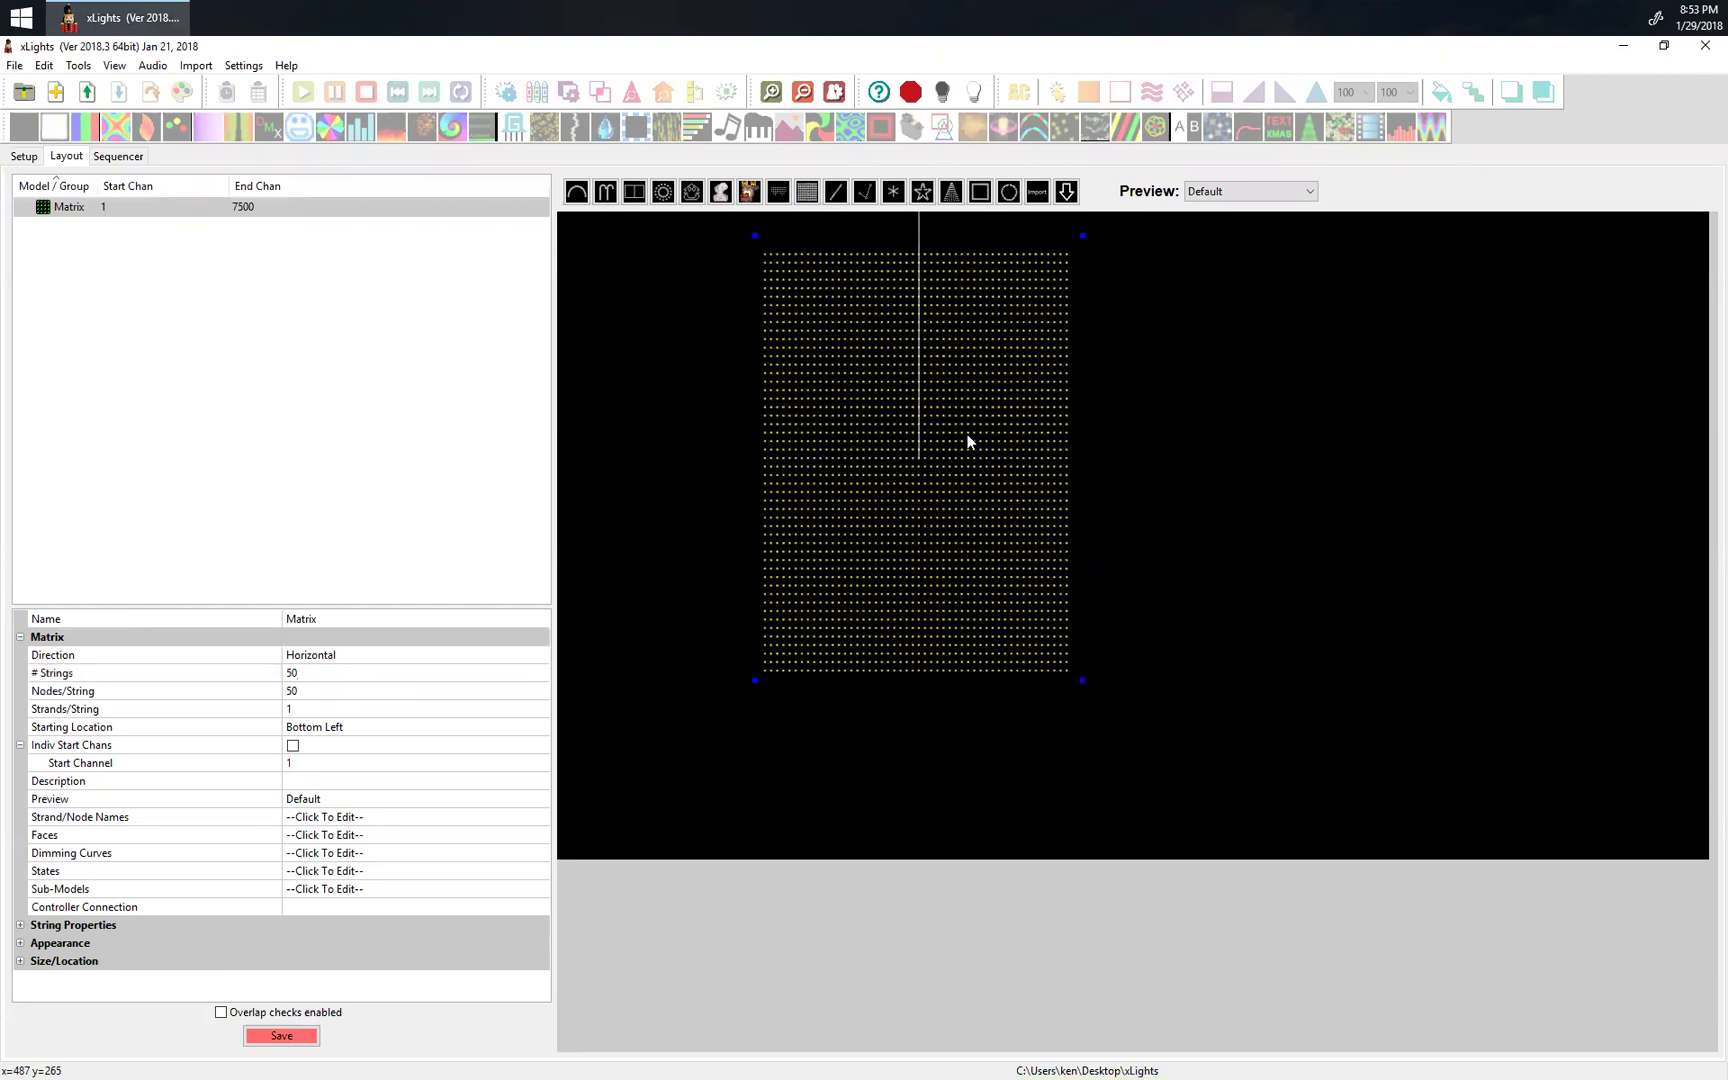
pyautogui.moveTo(969, 441); pyautogui.dragTo(975, 498)
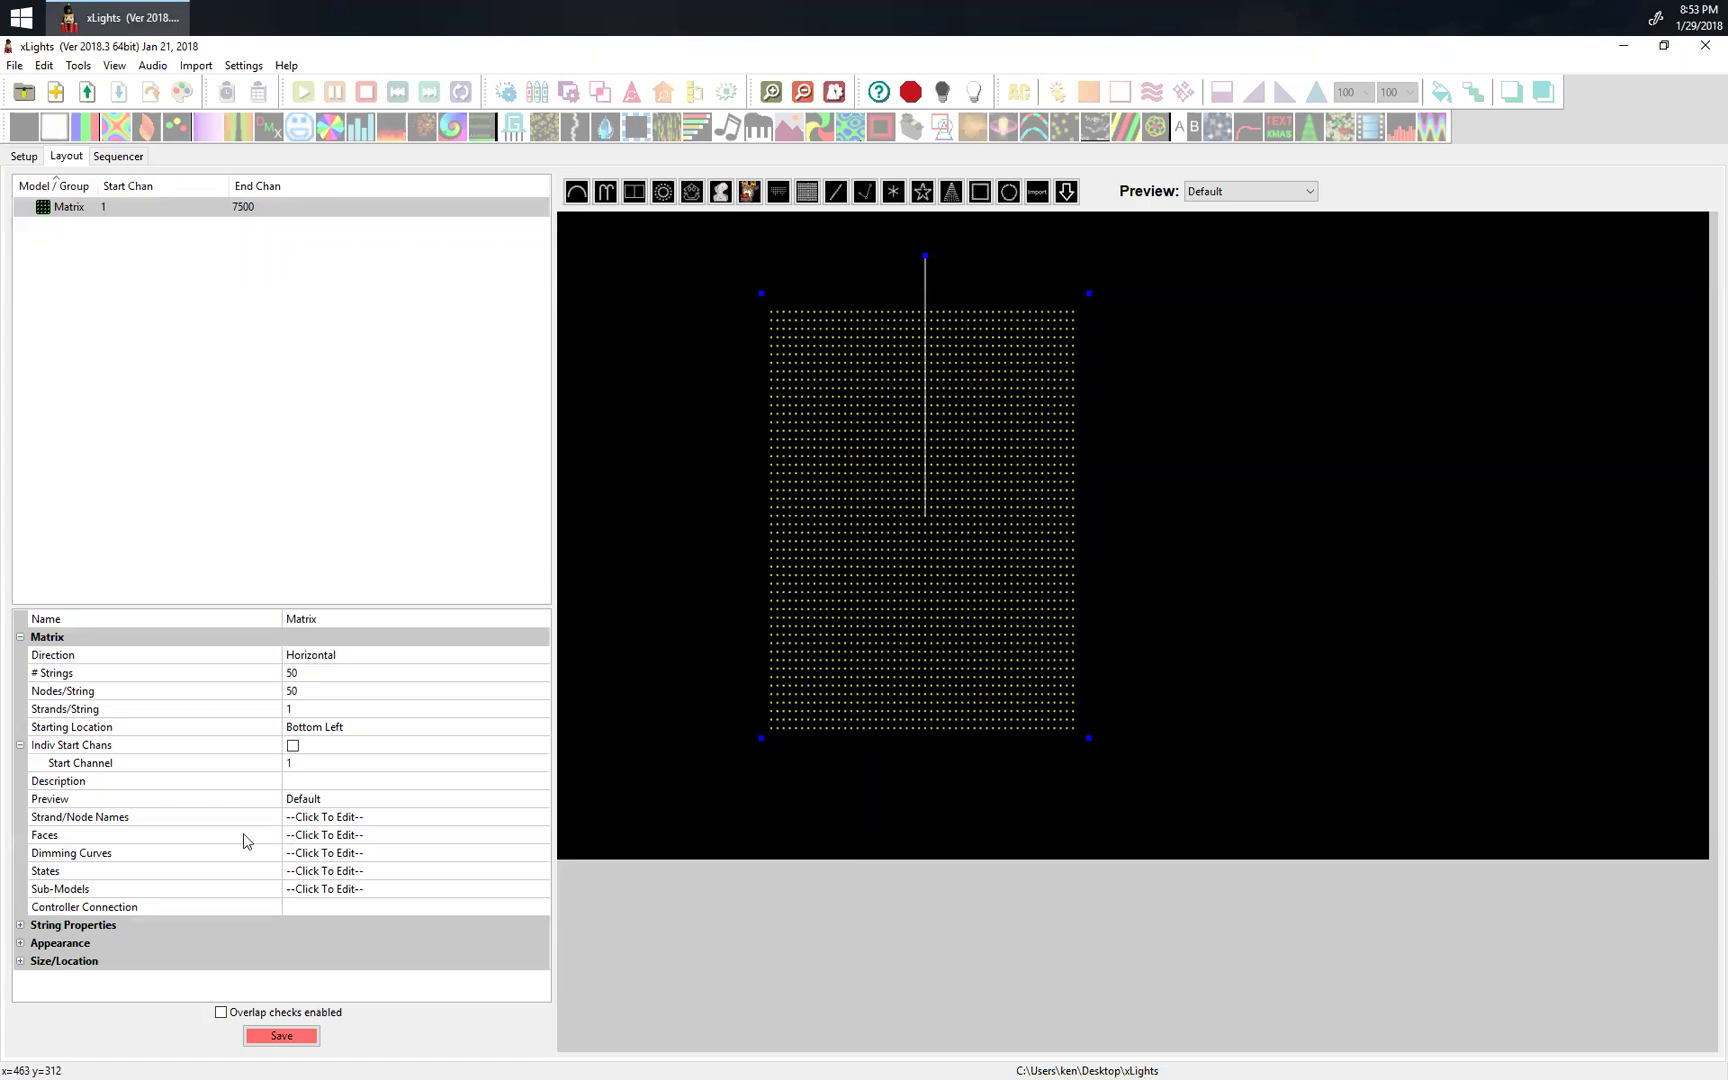
# Add a face definition named Snowman to the Matrix model and set its type to Matrix.
pyautogui.click(210, 834)
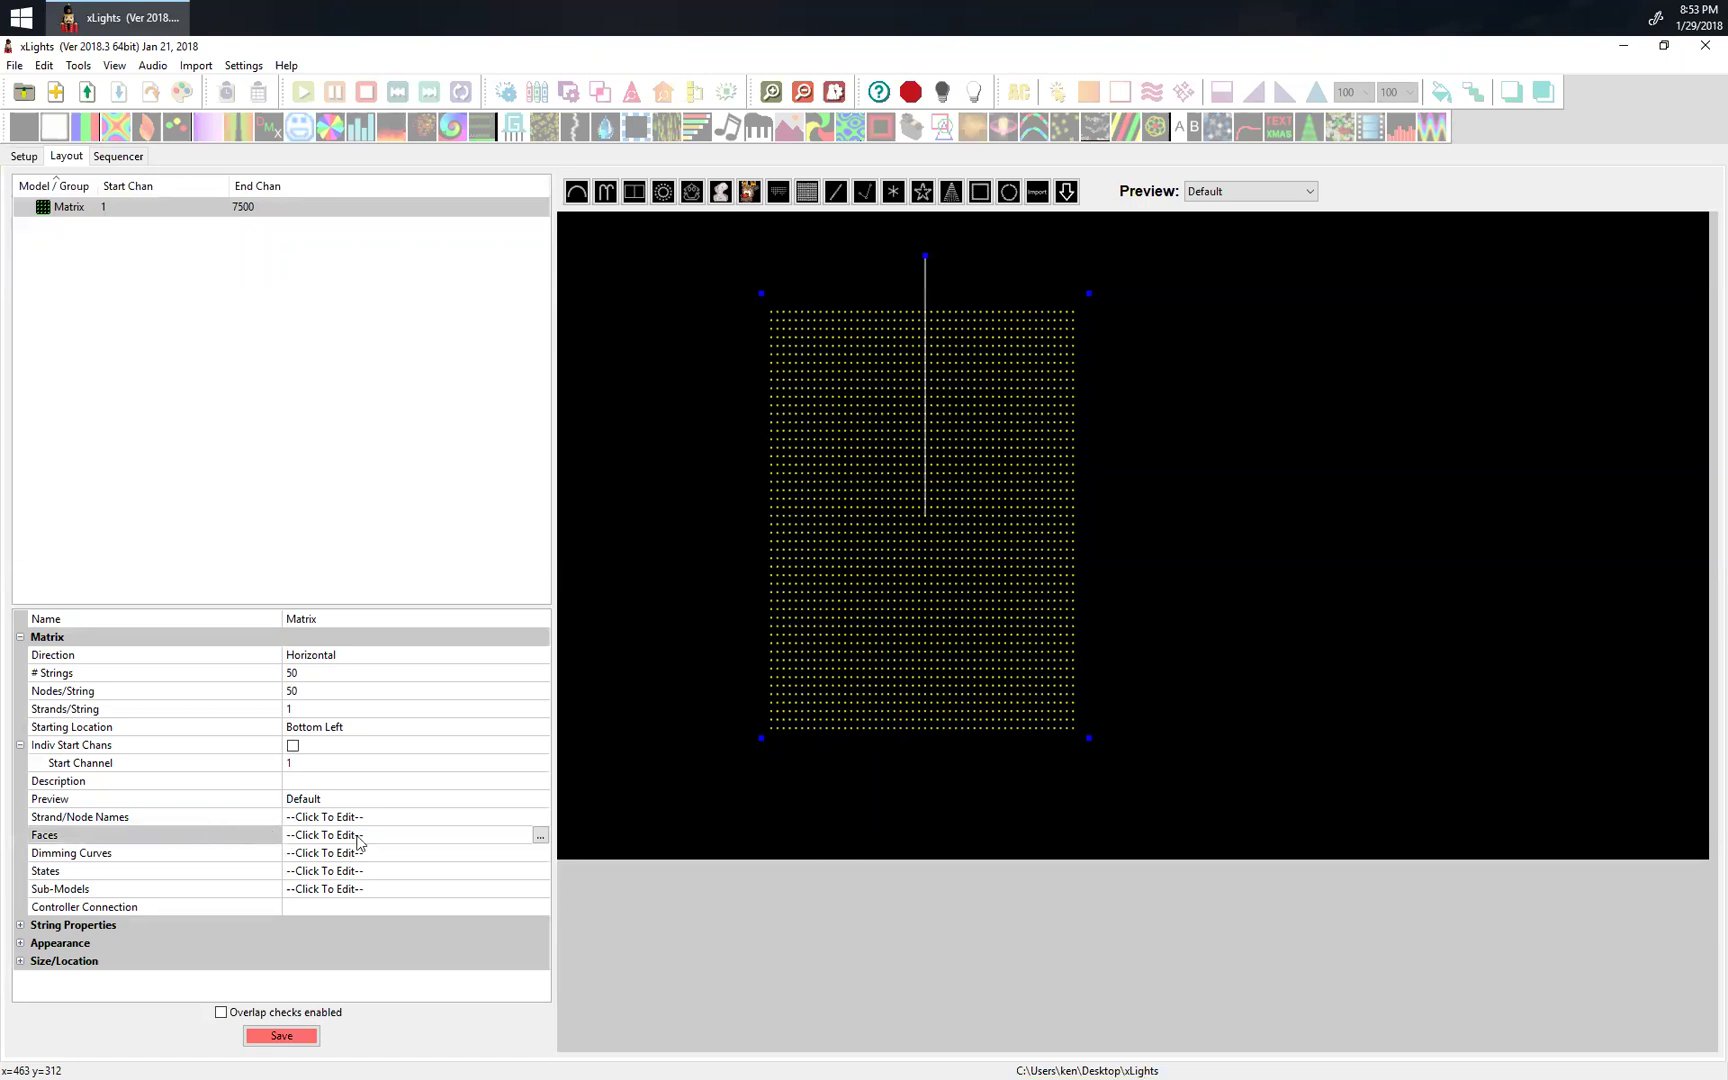
pyautogui.click(540, 836)
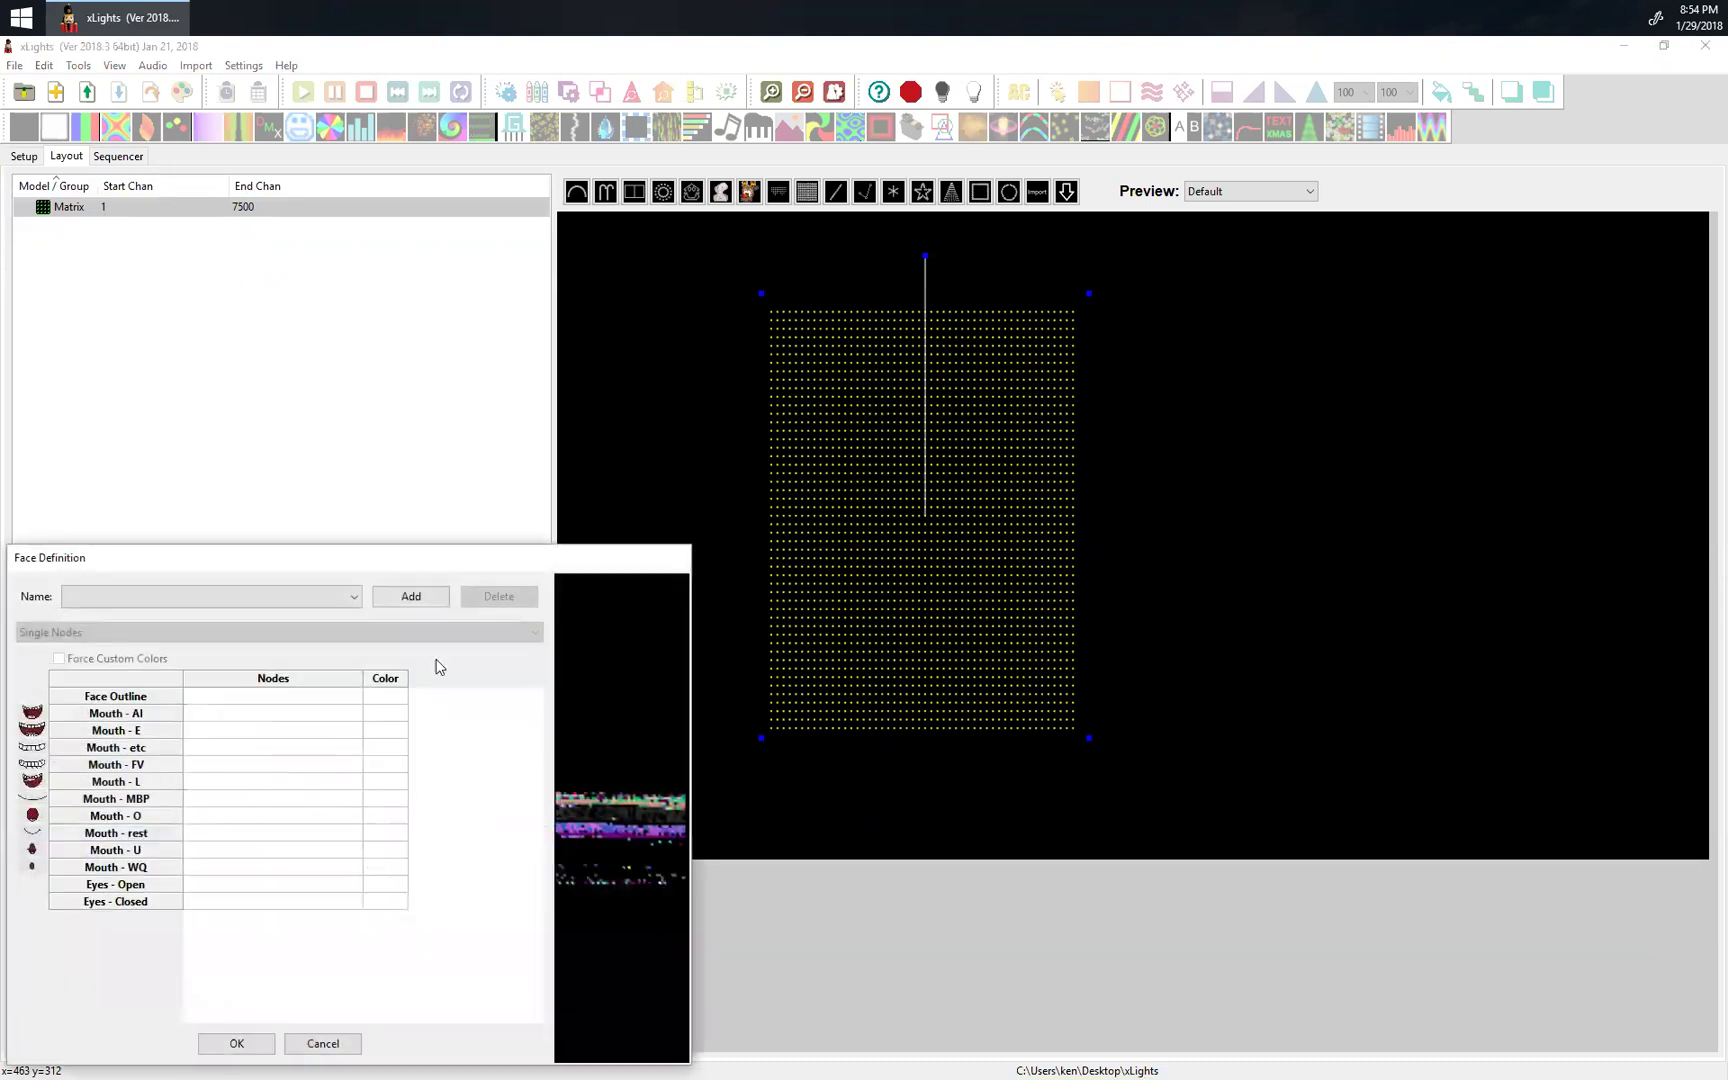
pyautogui.moveTo(437, 566); pyautogui.dragTo(474, 401)
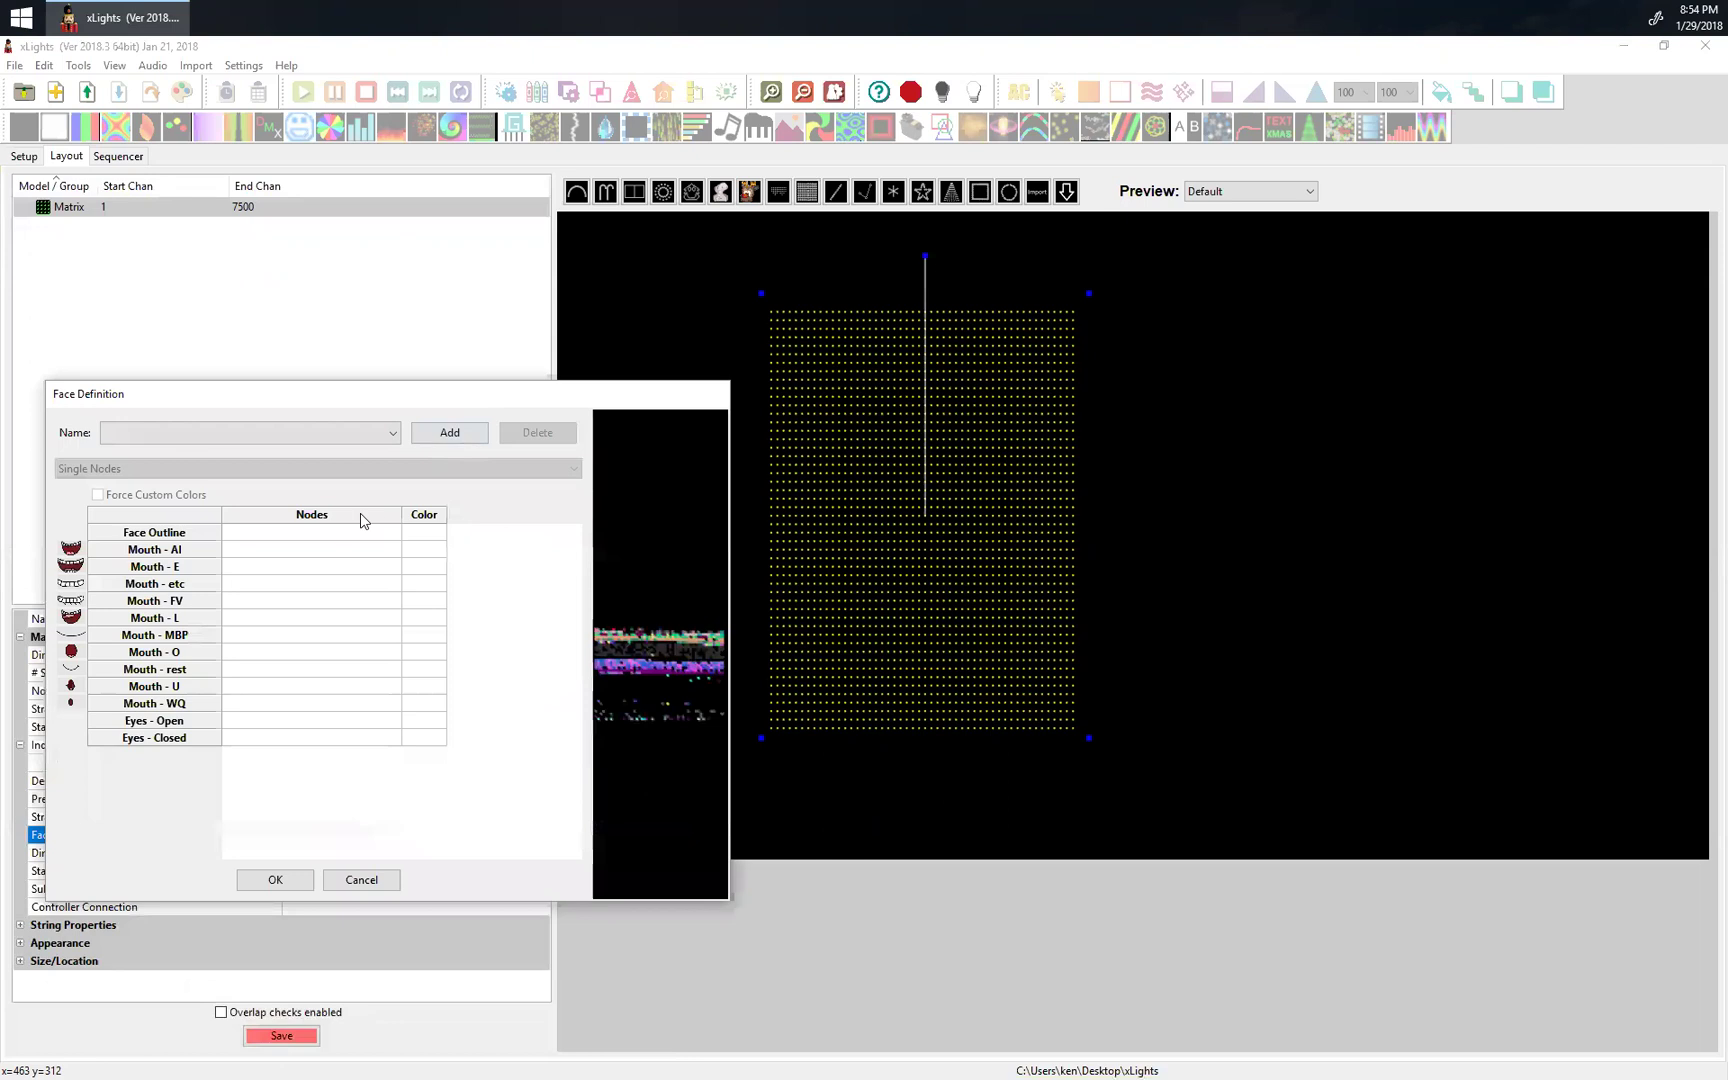
pyautogui.click(436, 434)
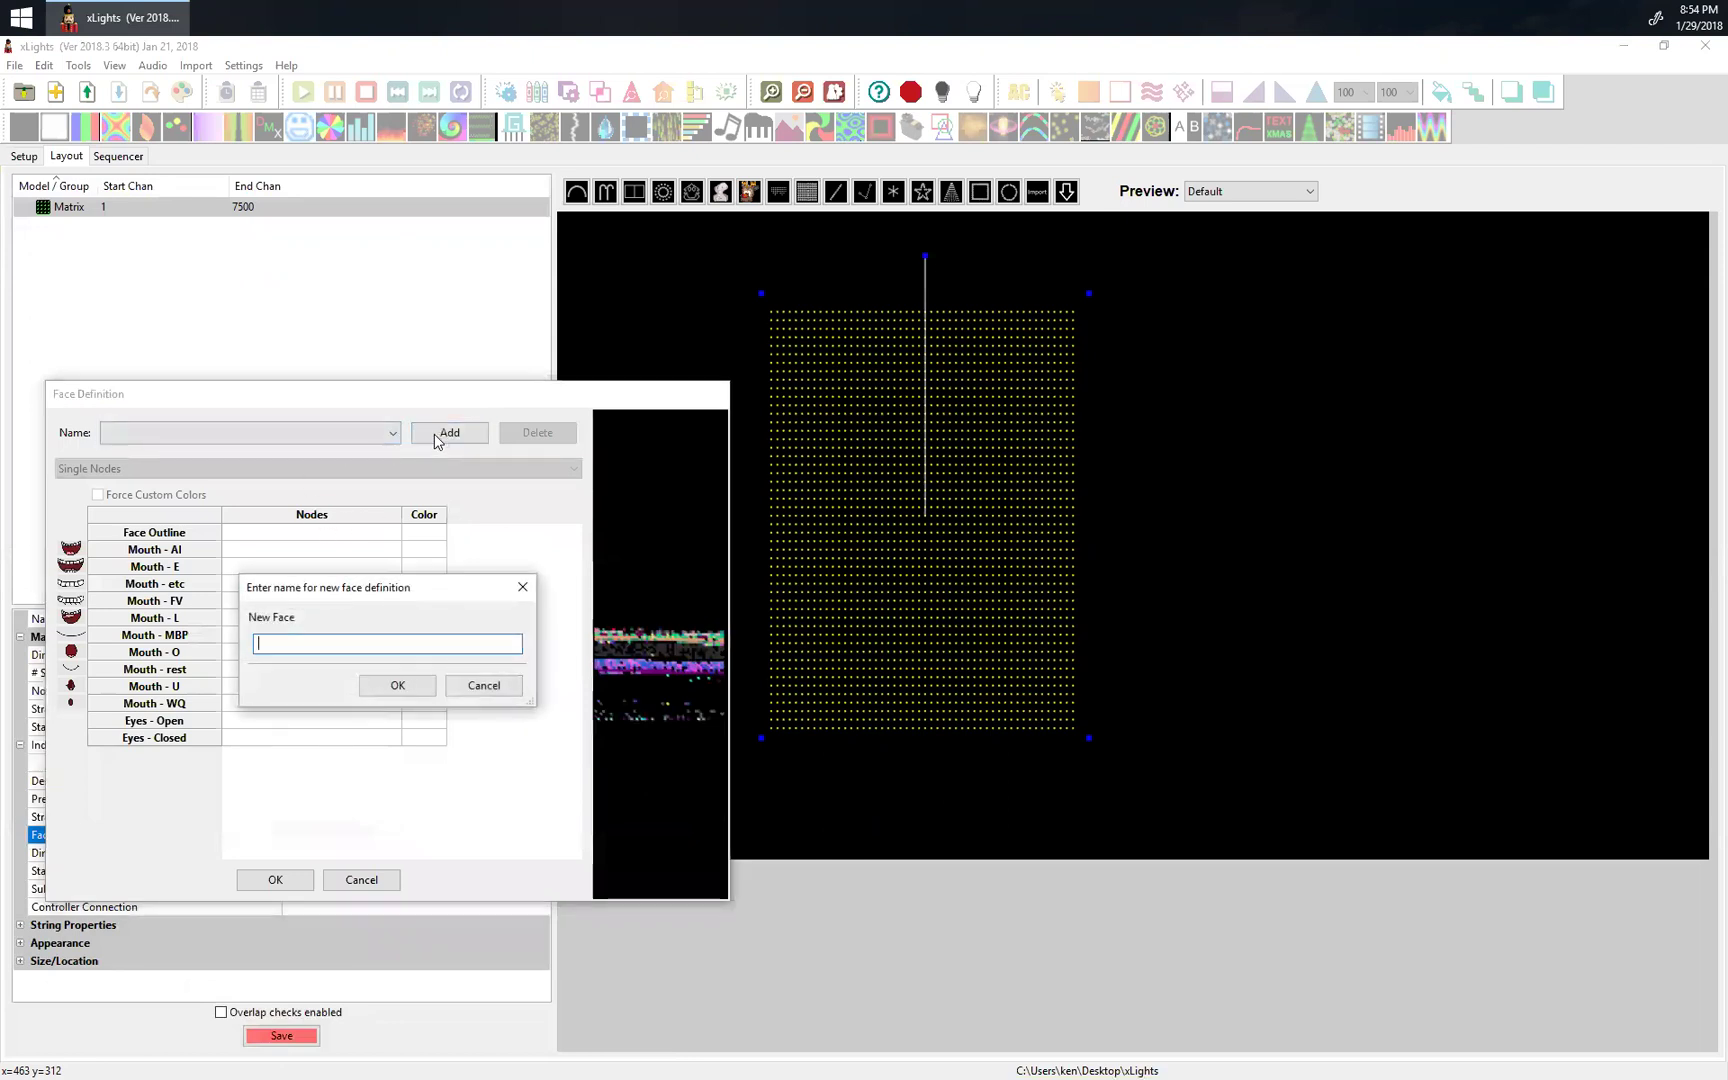
pyautogui.write('Snowman')
pyautogui.press('Return')
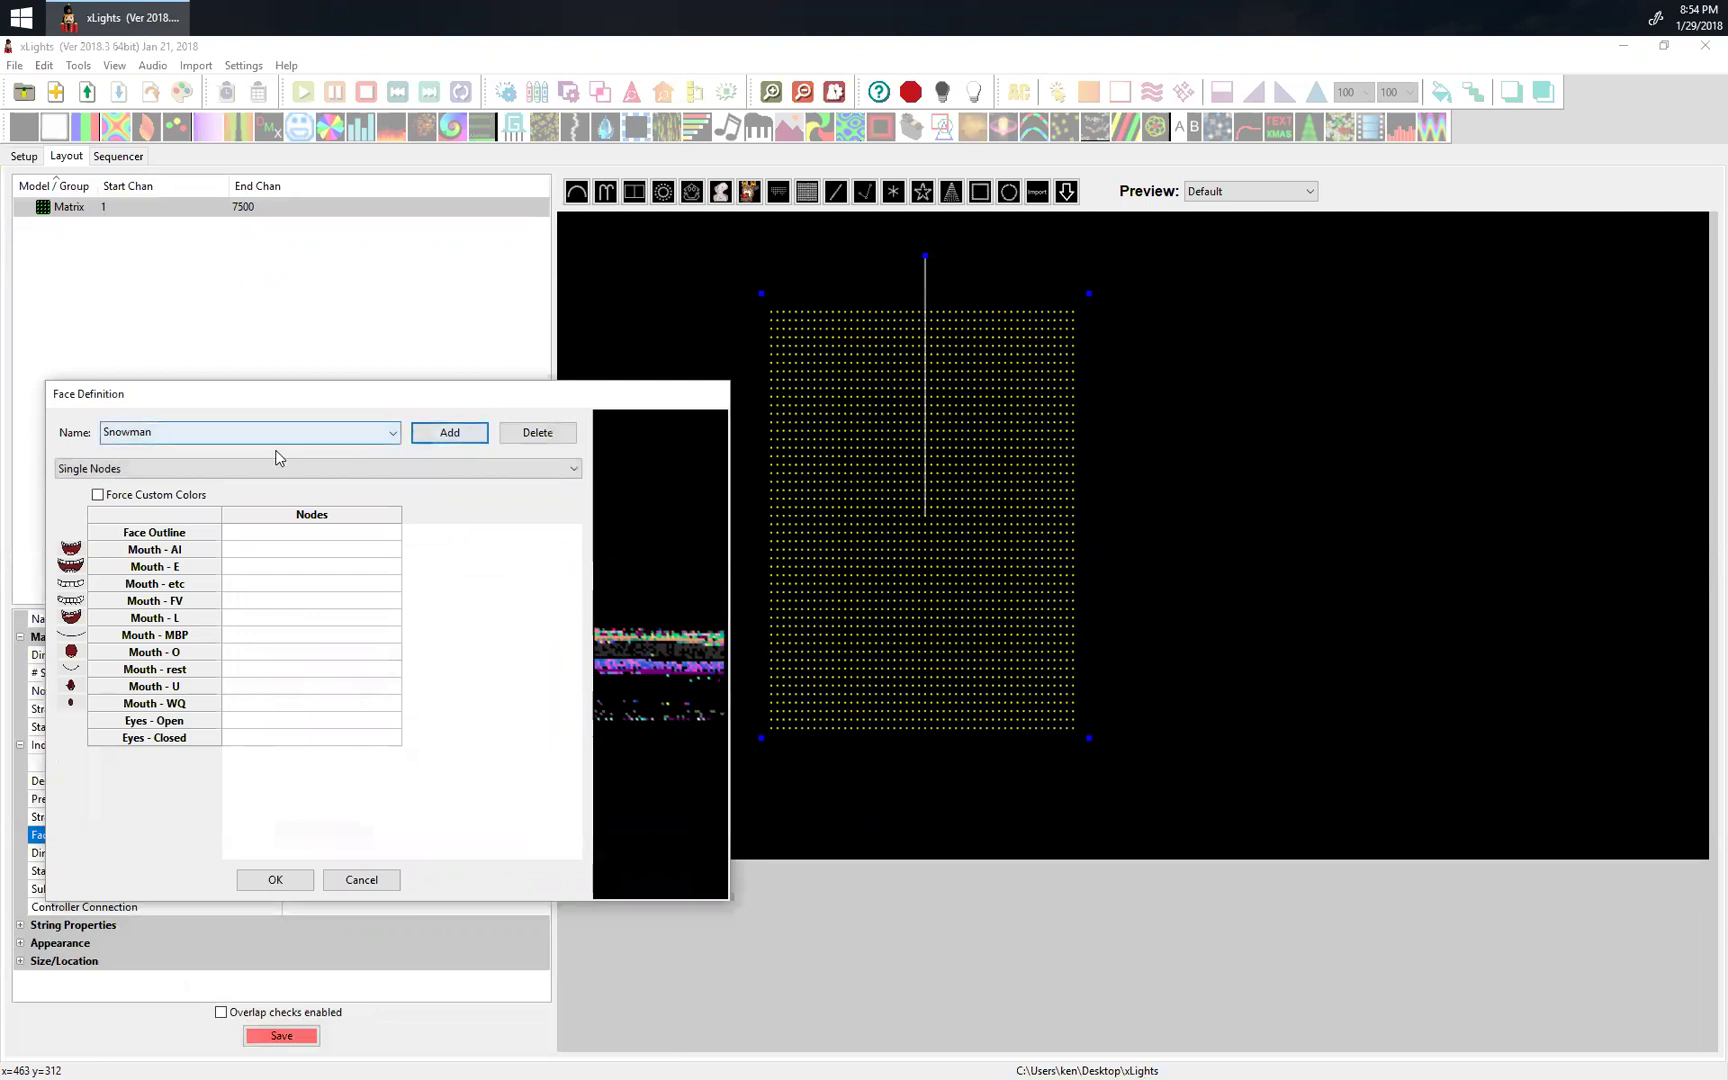
pyautogui.click(180, 468)
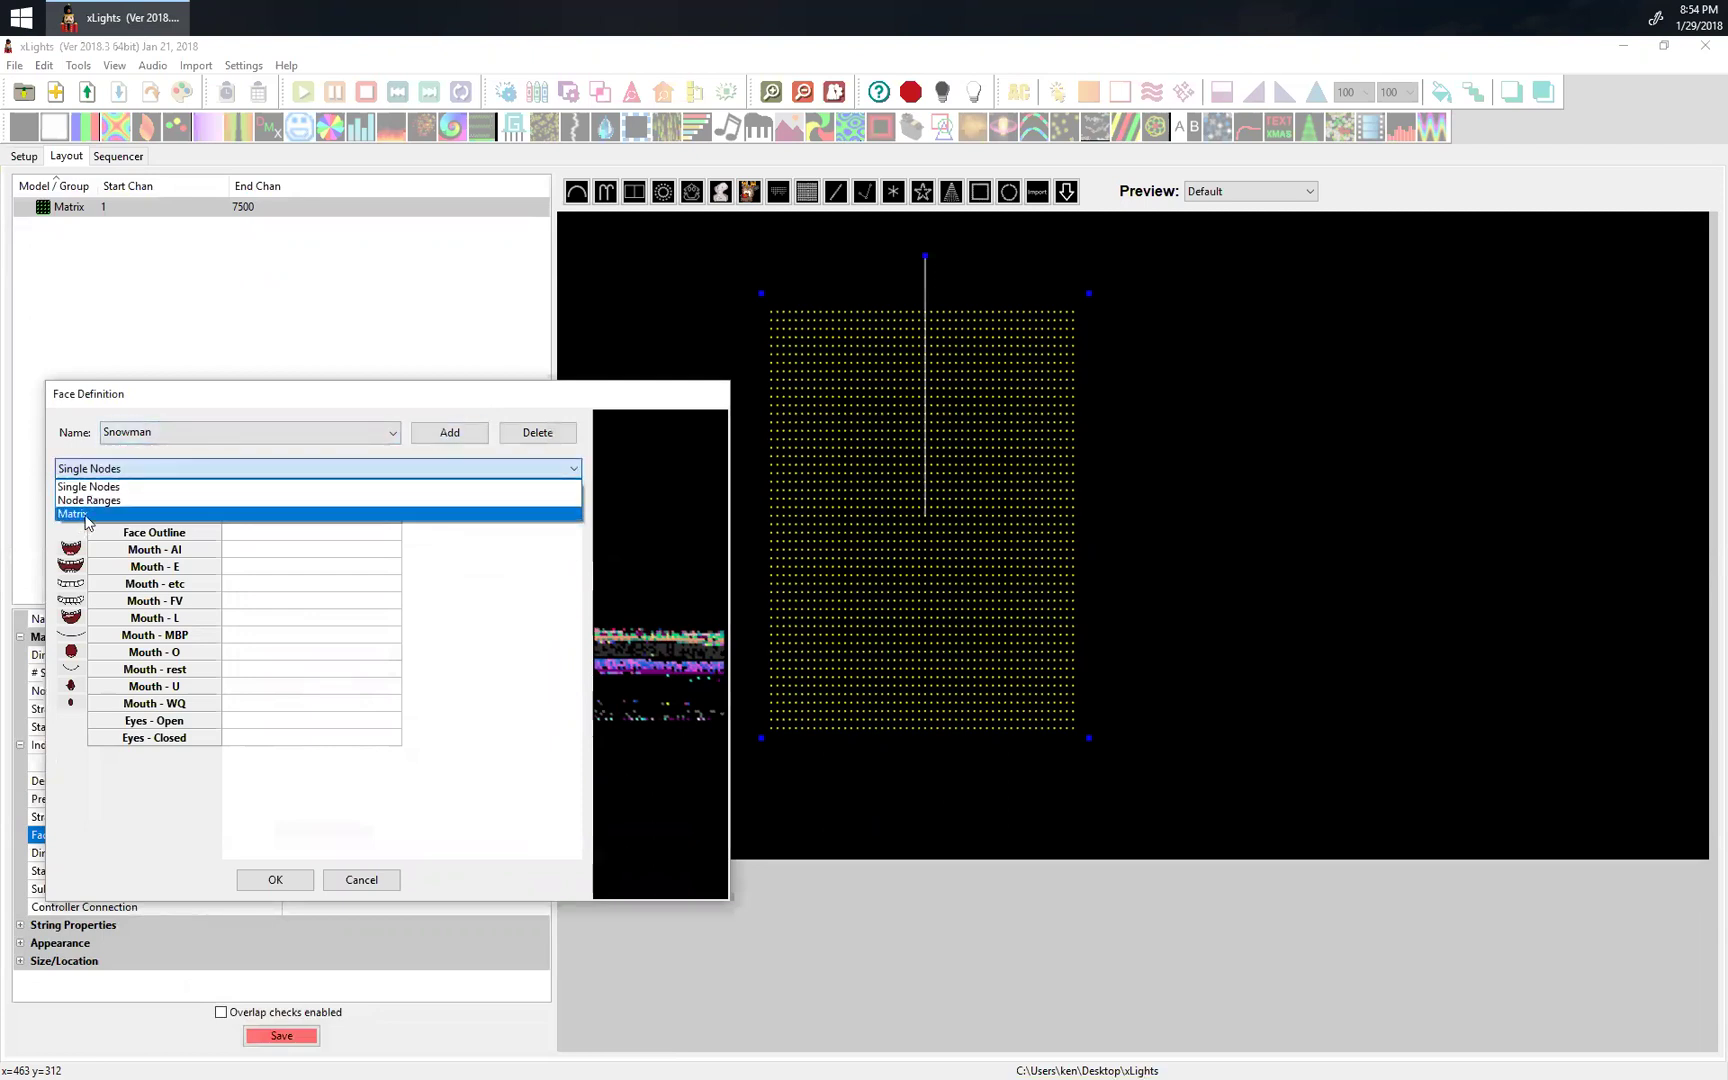
pyautogui.click(85, 514)
# Assign s-AI.jpg from Documents\Xlights\Mouth Shapes\Snowman Faces as the Snowman face's eyes-open image for Mouth - AI.
pyautogui.click(378, 548)
pyautogui.click(390, 548)
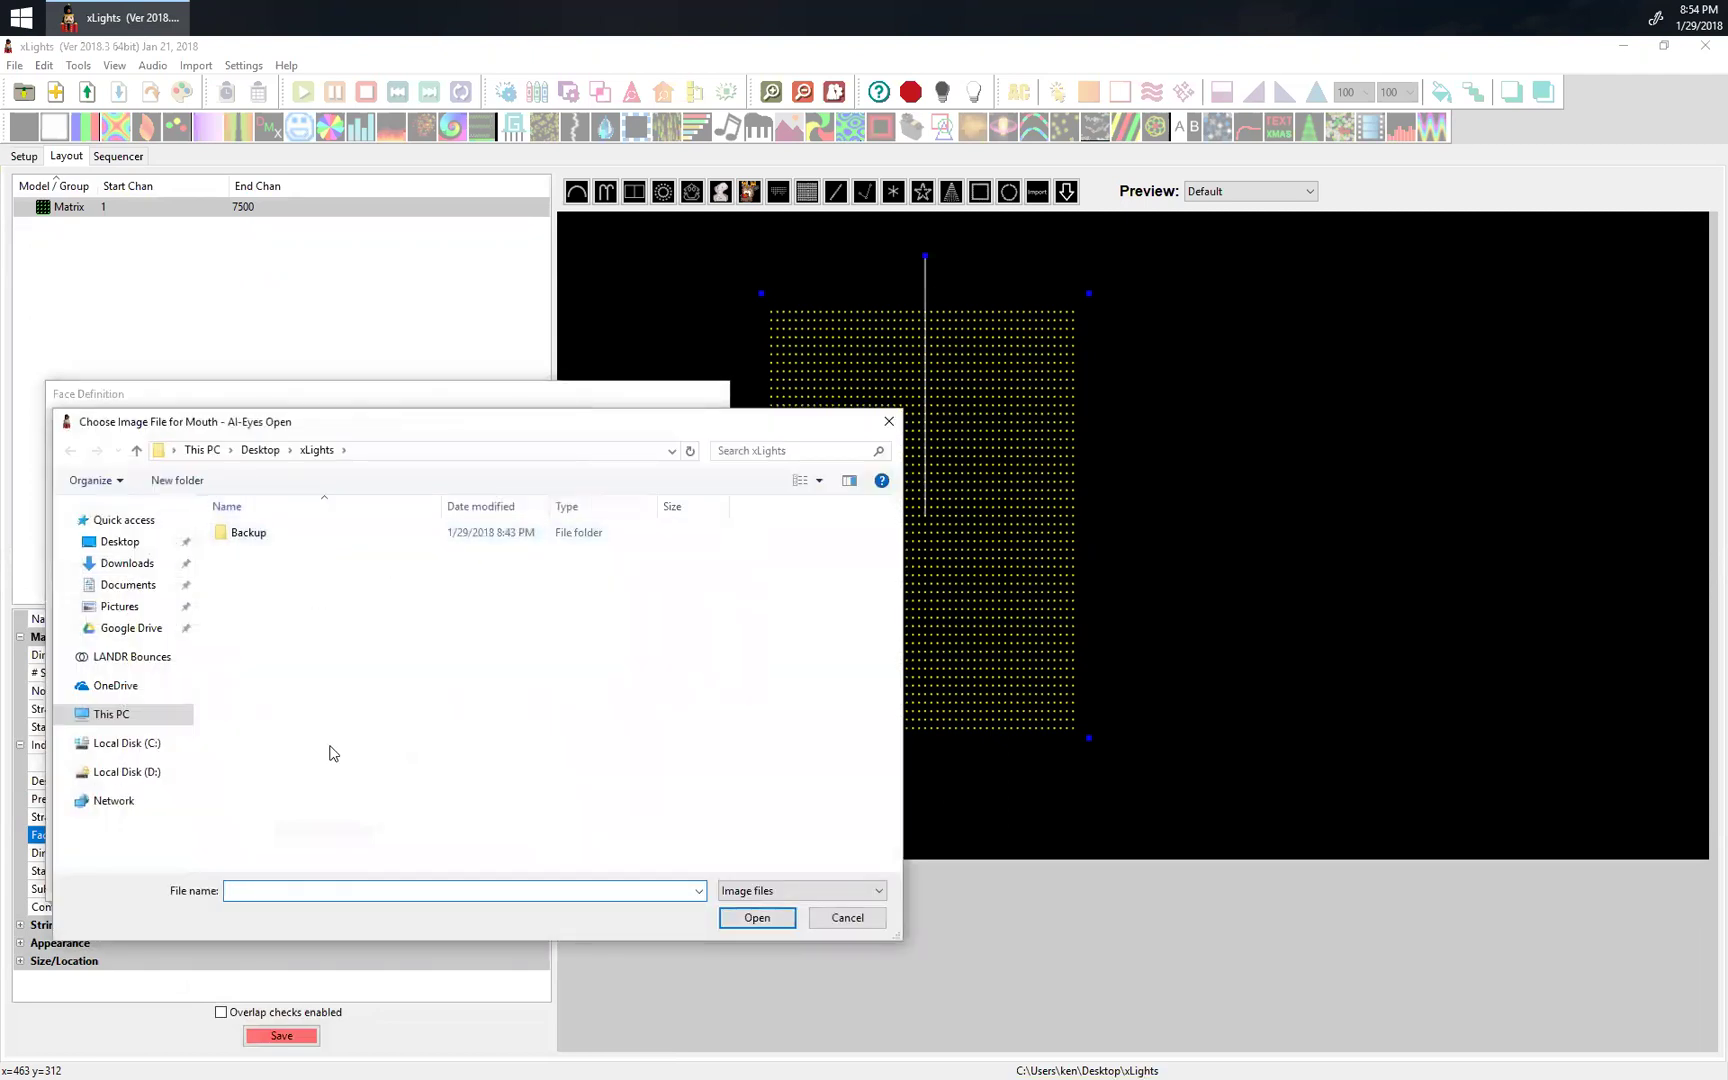
pyautogui.click(150, 588)
pyautogui.doubleClick(248, 797)
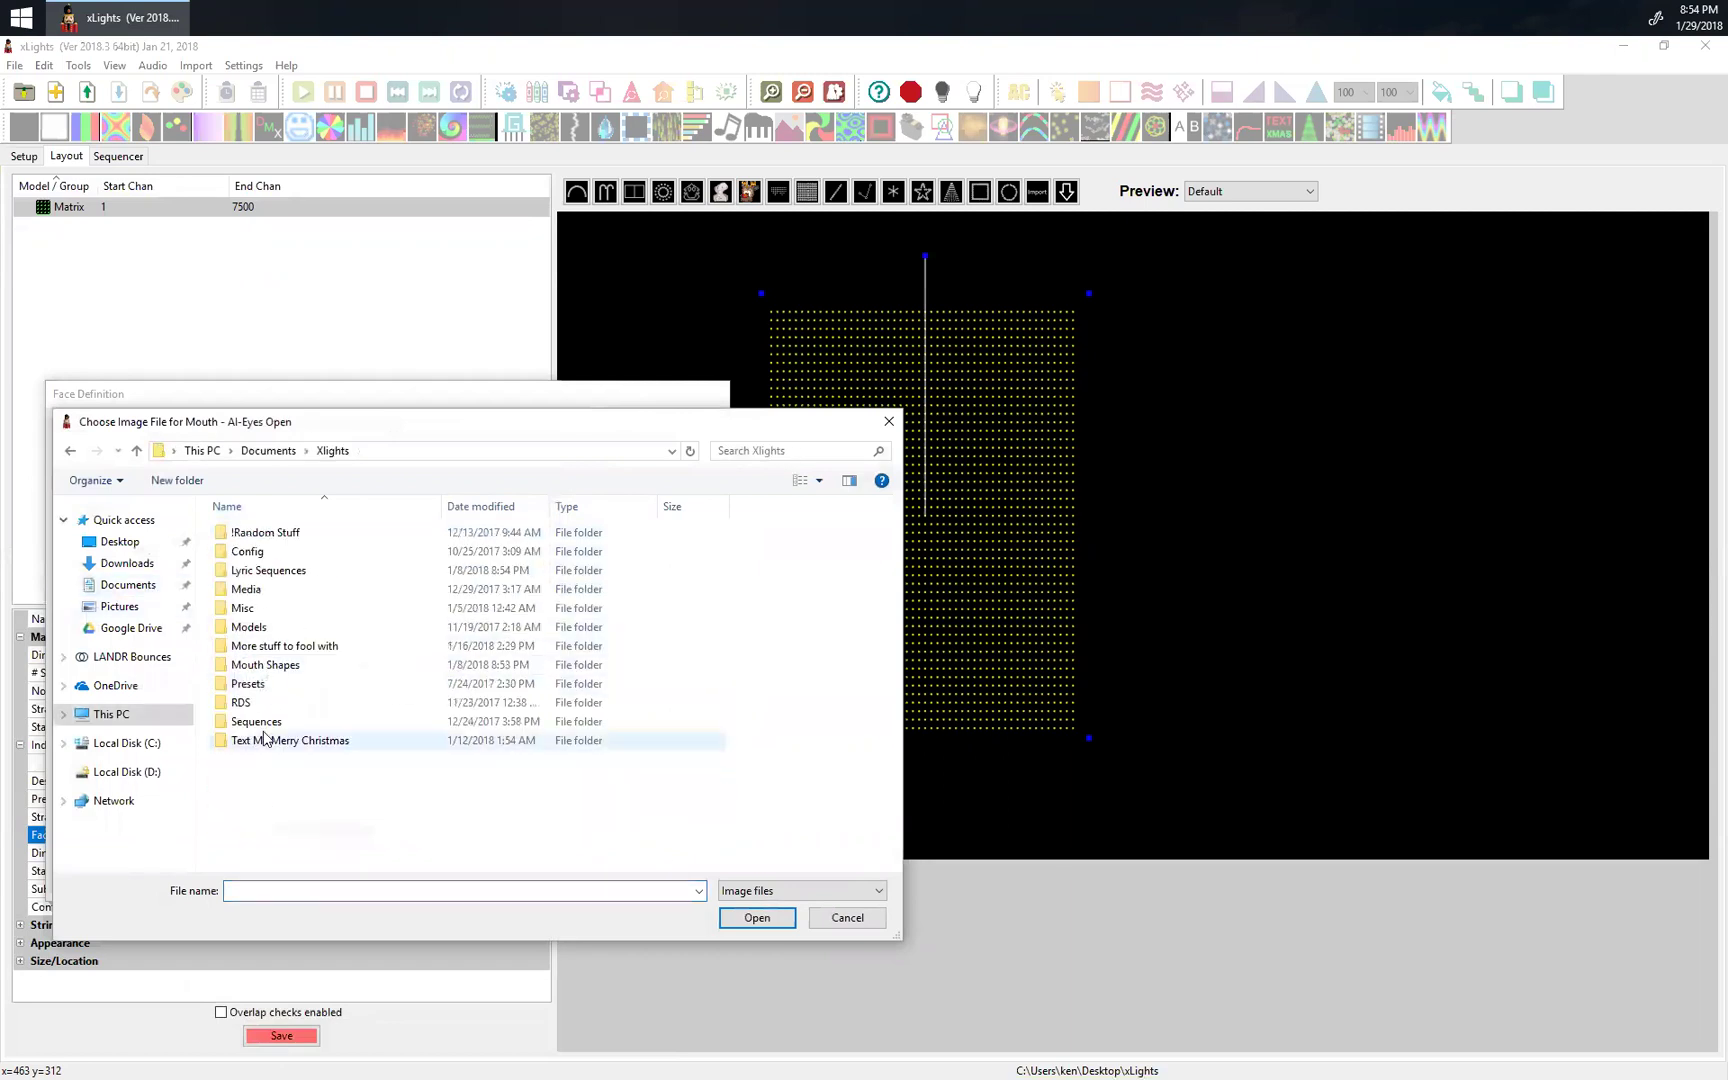
pyautogui.doubleClick(285, 665)
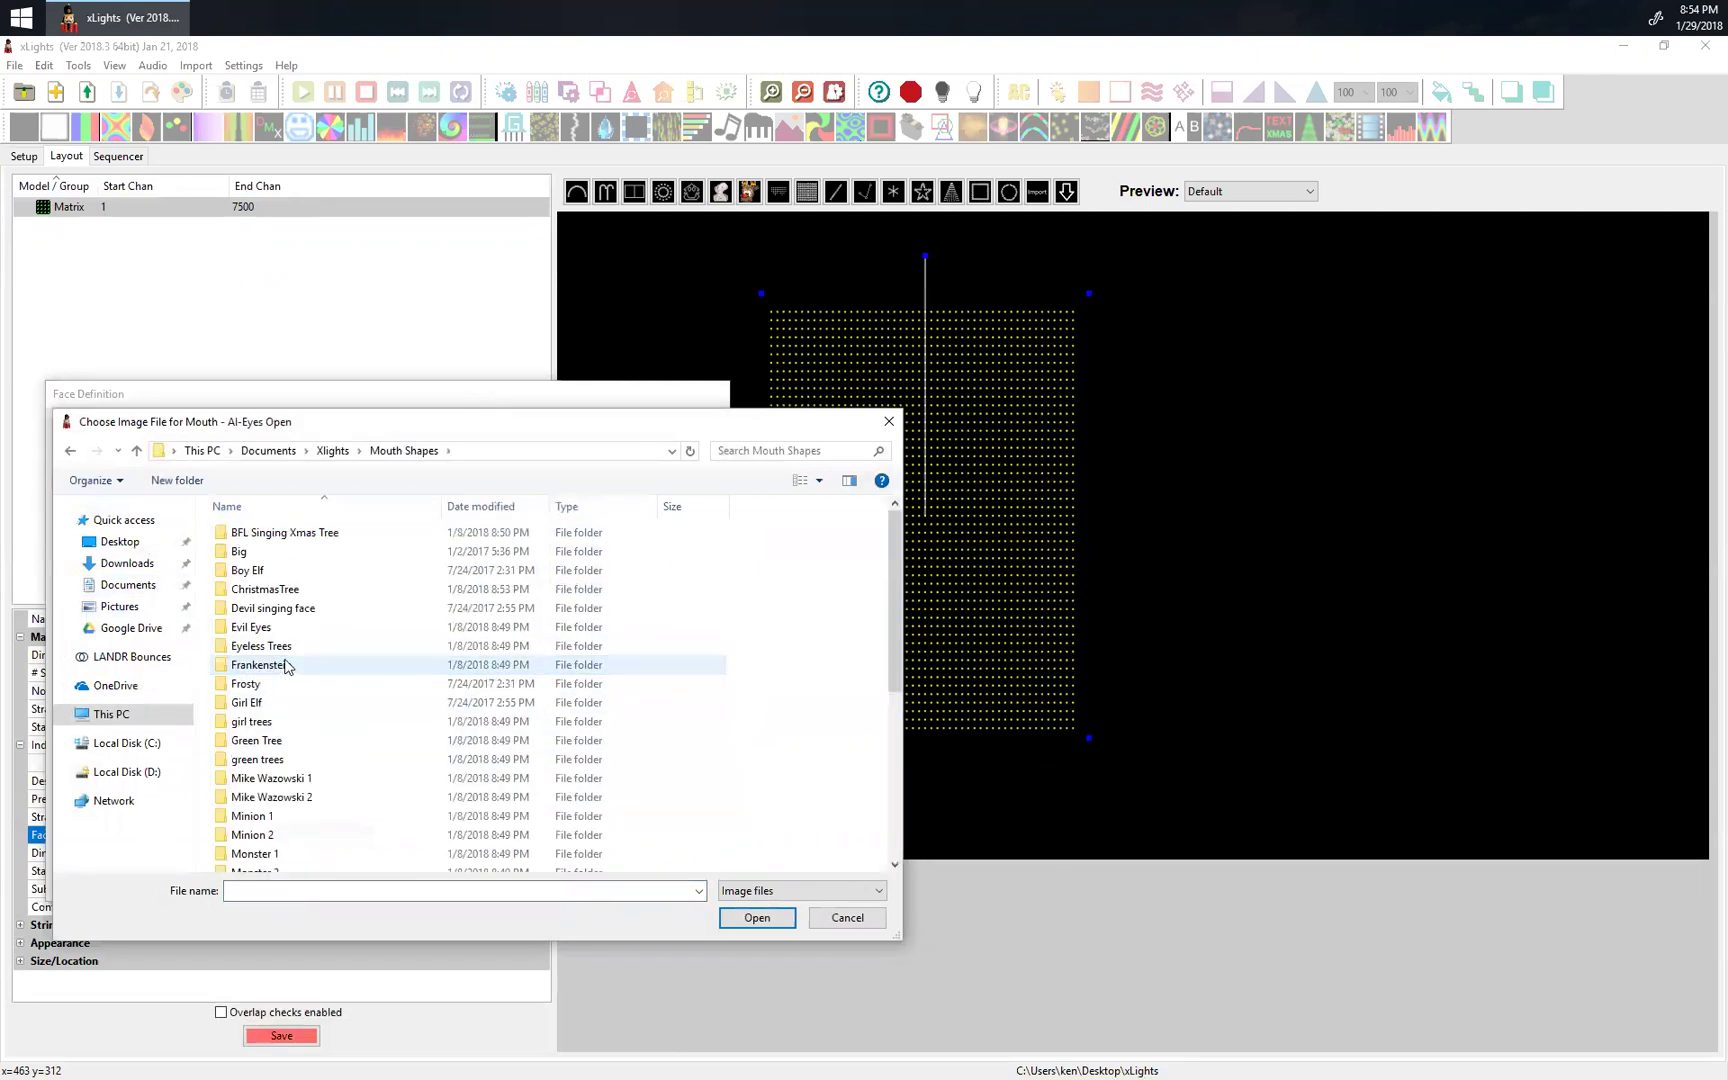
pyautogui.scroll(-4, 297, 730)
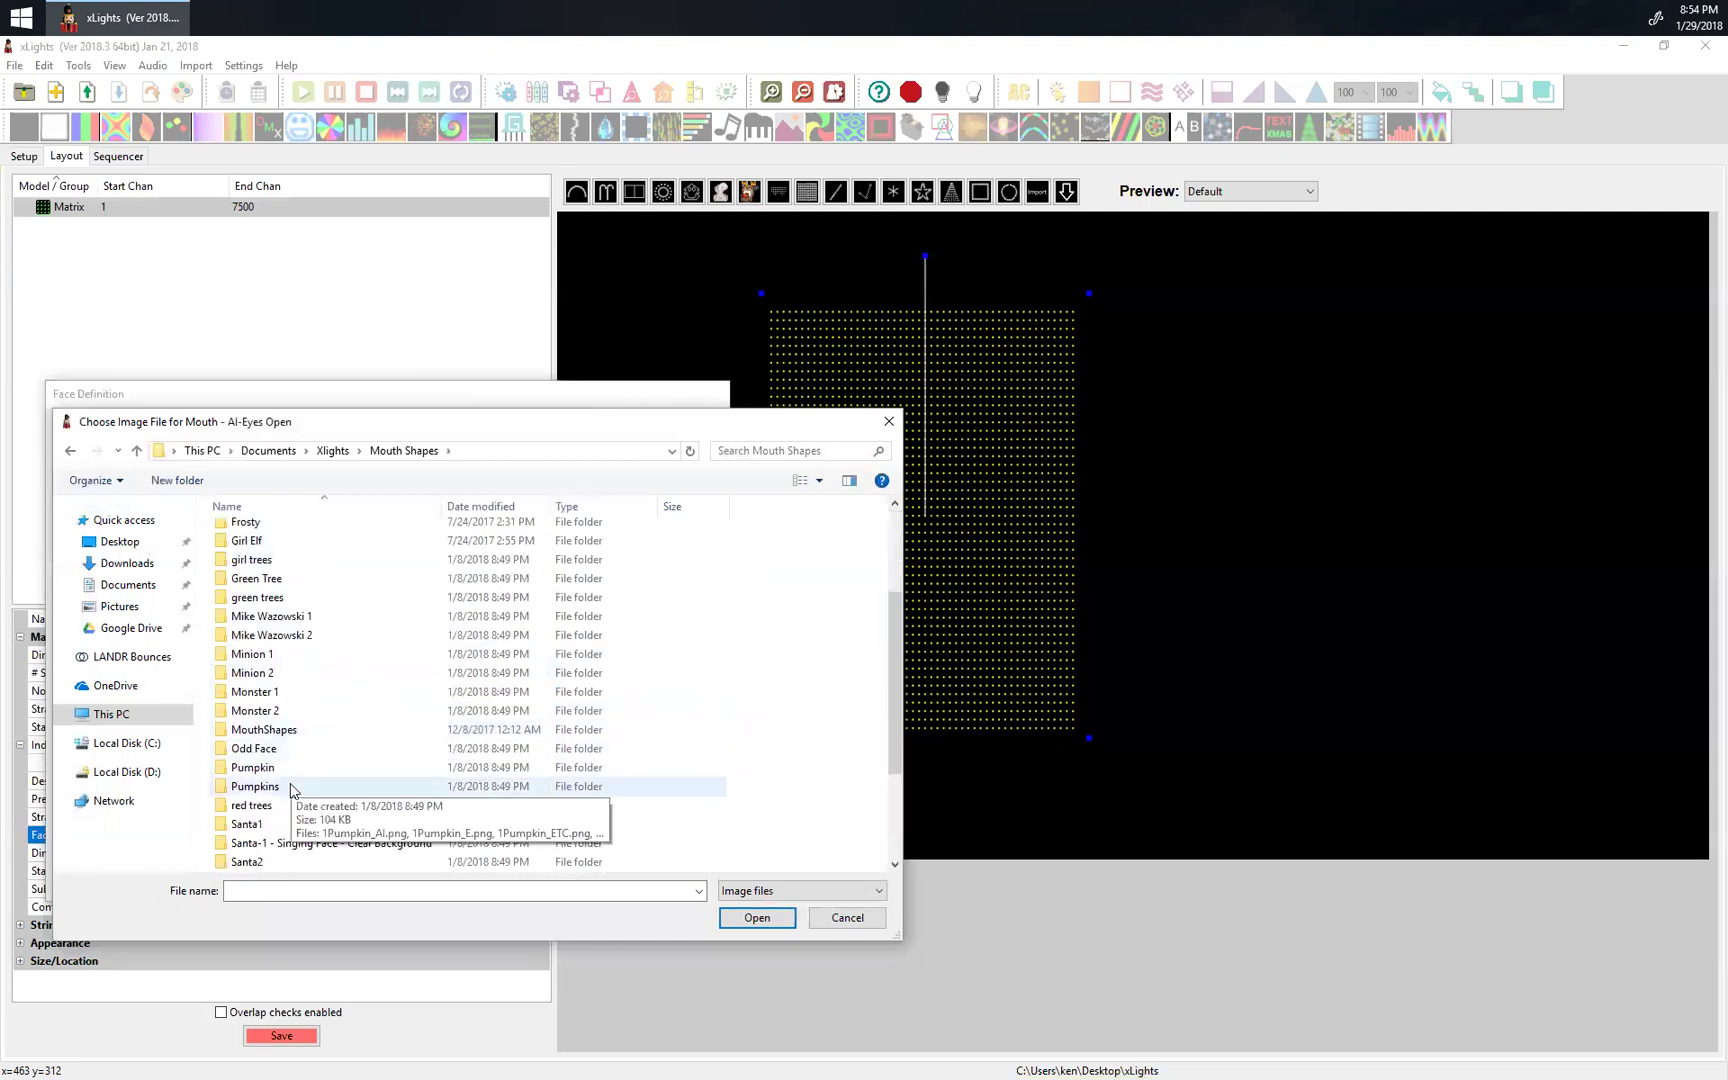
pyautogui.scroll(-2, 320, 825)
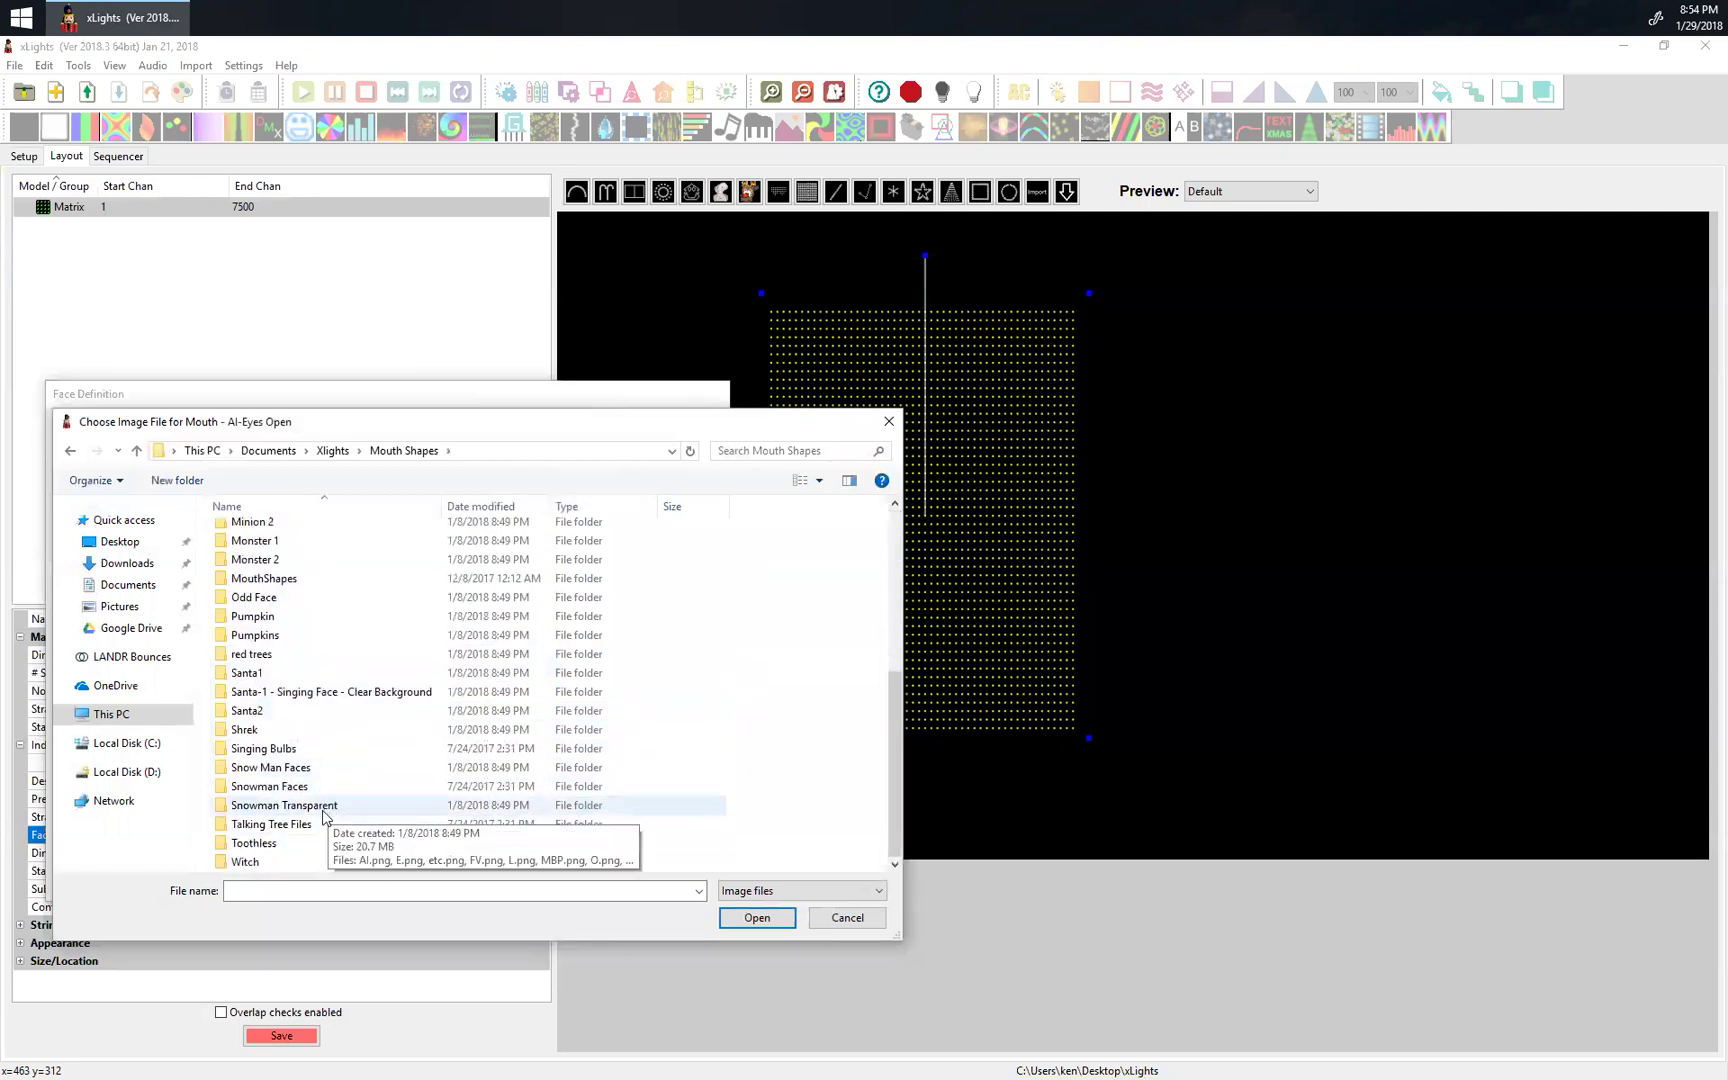
pyautogui.doubleClick(325, 787)
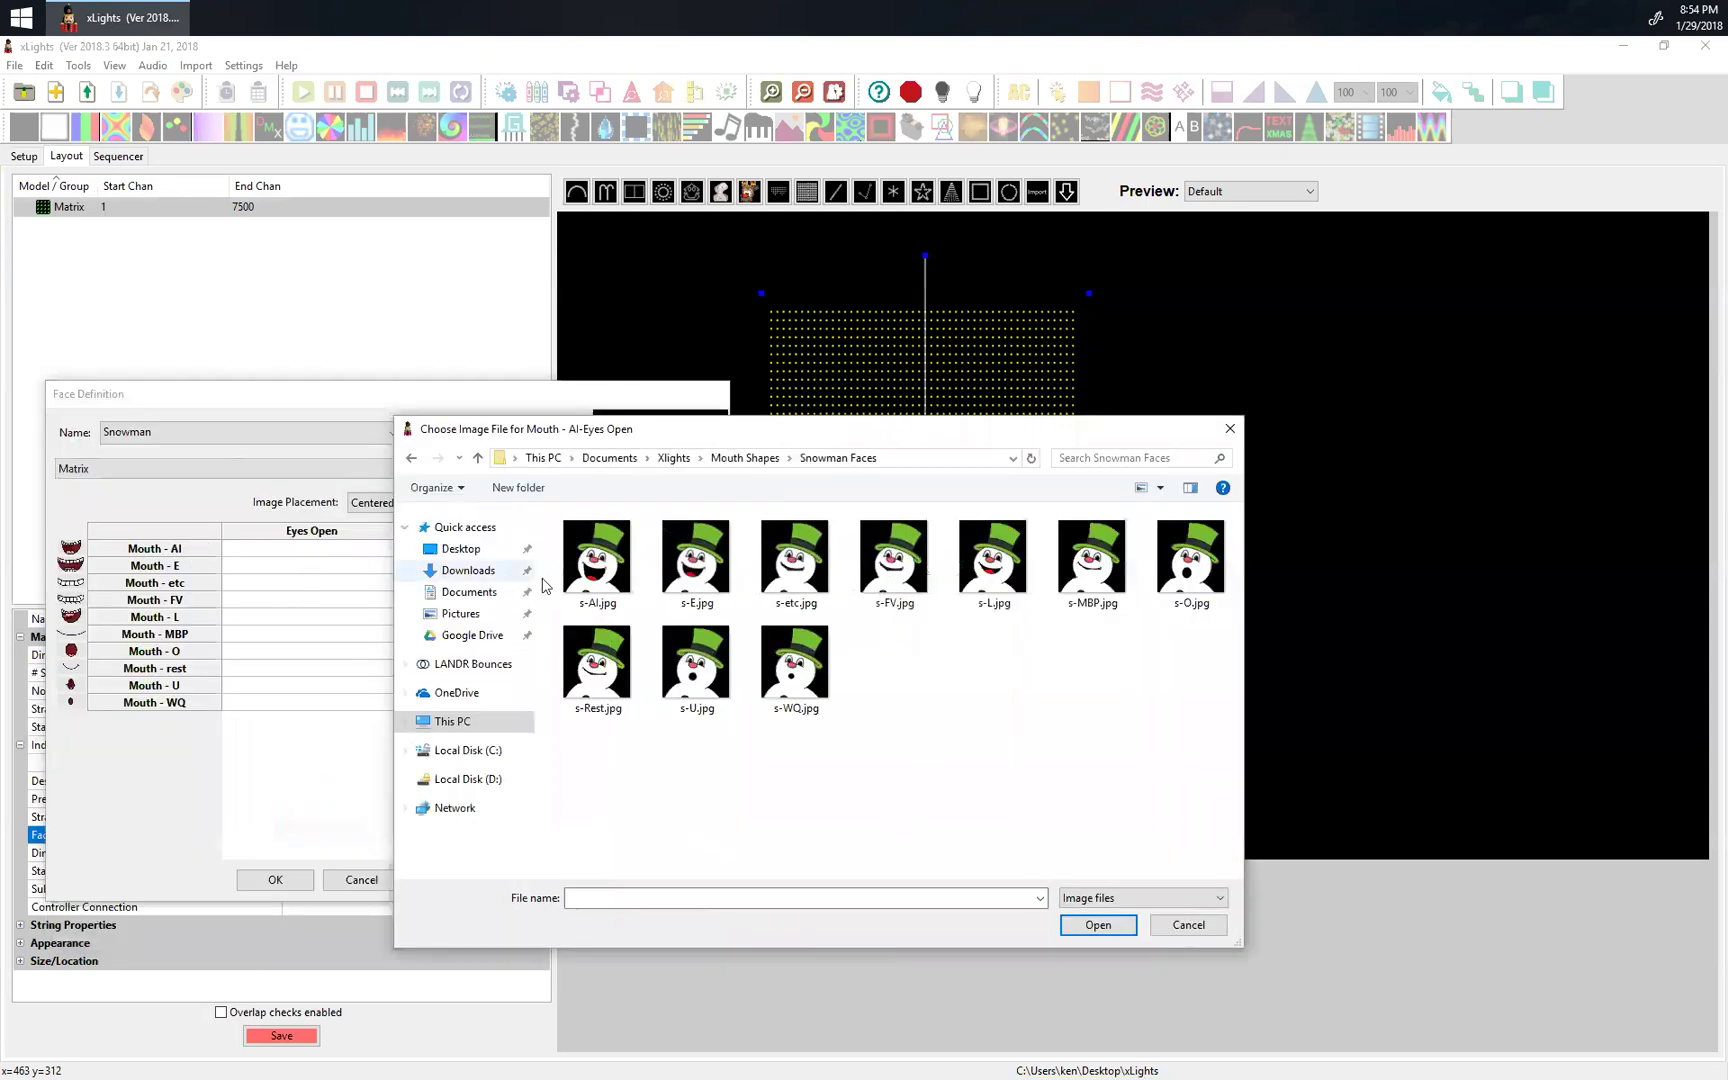
pyautogui.doubleClick(598, 562)
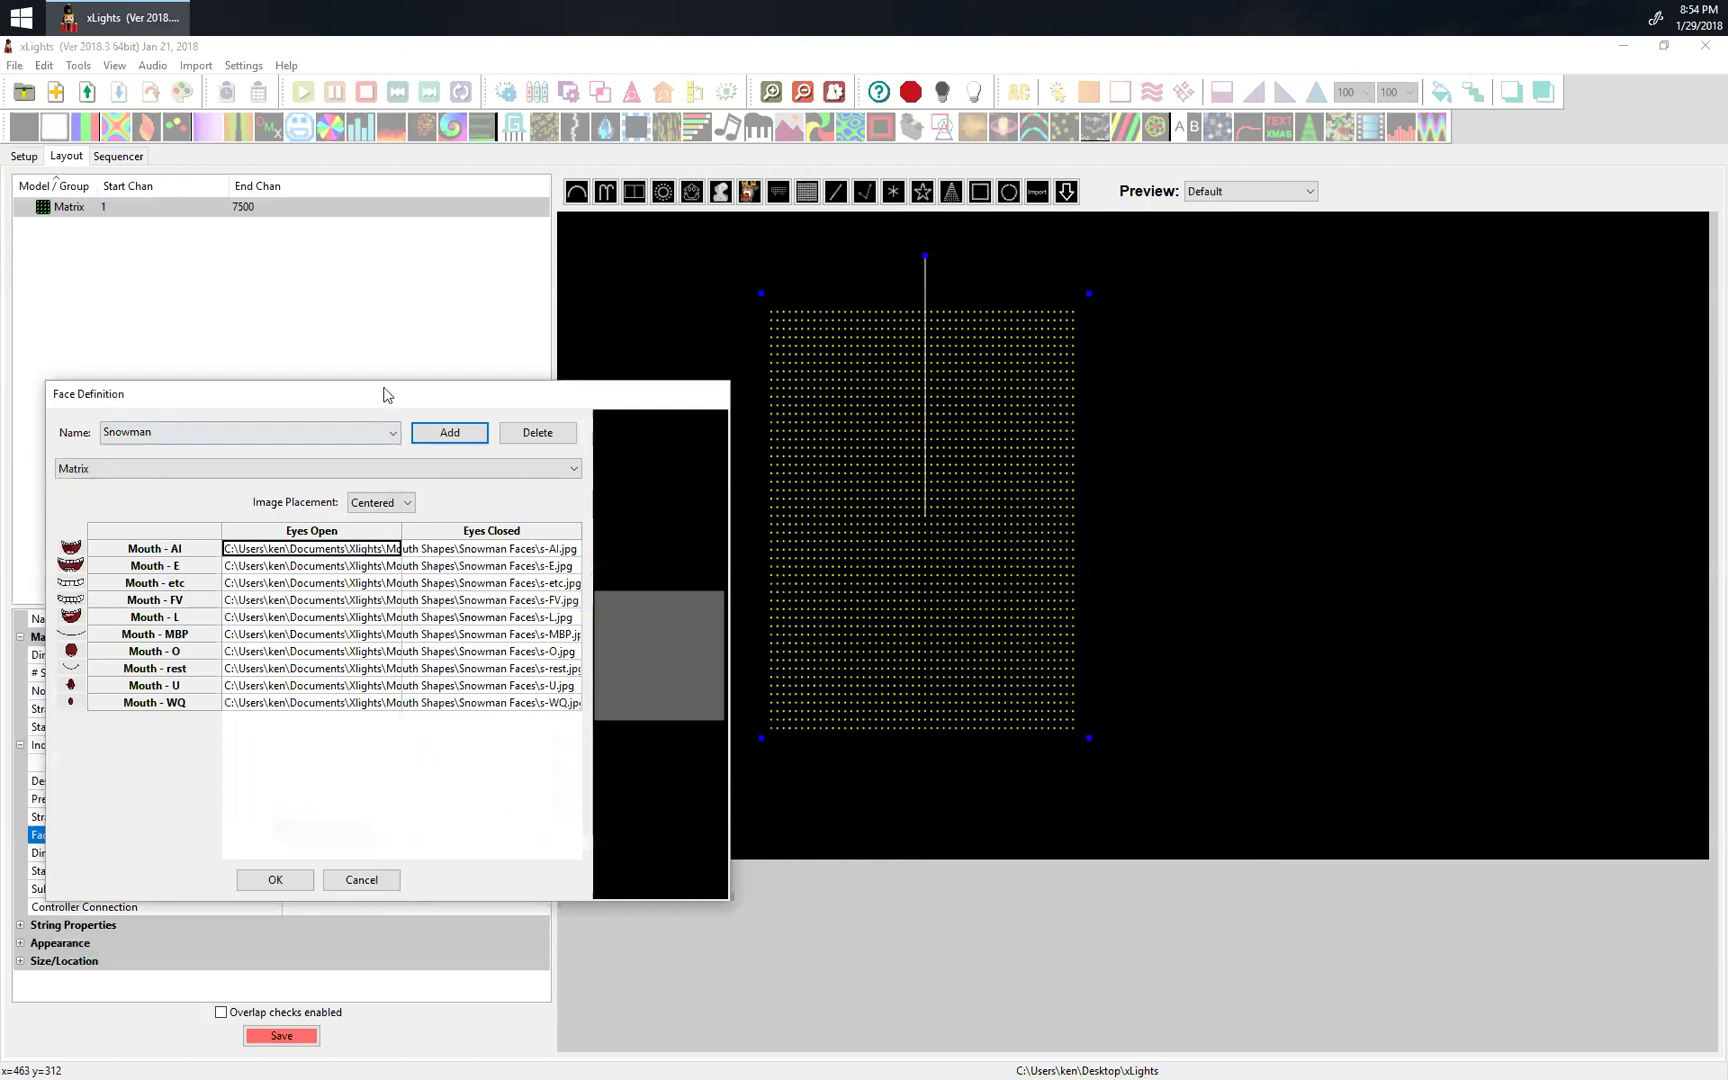
# Add a second face definition named Light Bulbs and set its type to Matrix.
pyautogui.moveTo(382, 392); pyautogui.dragTo(377, 385)
pyautogui.click(428, 427)
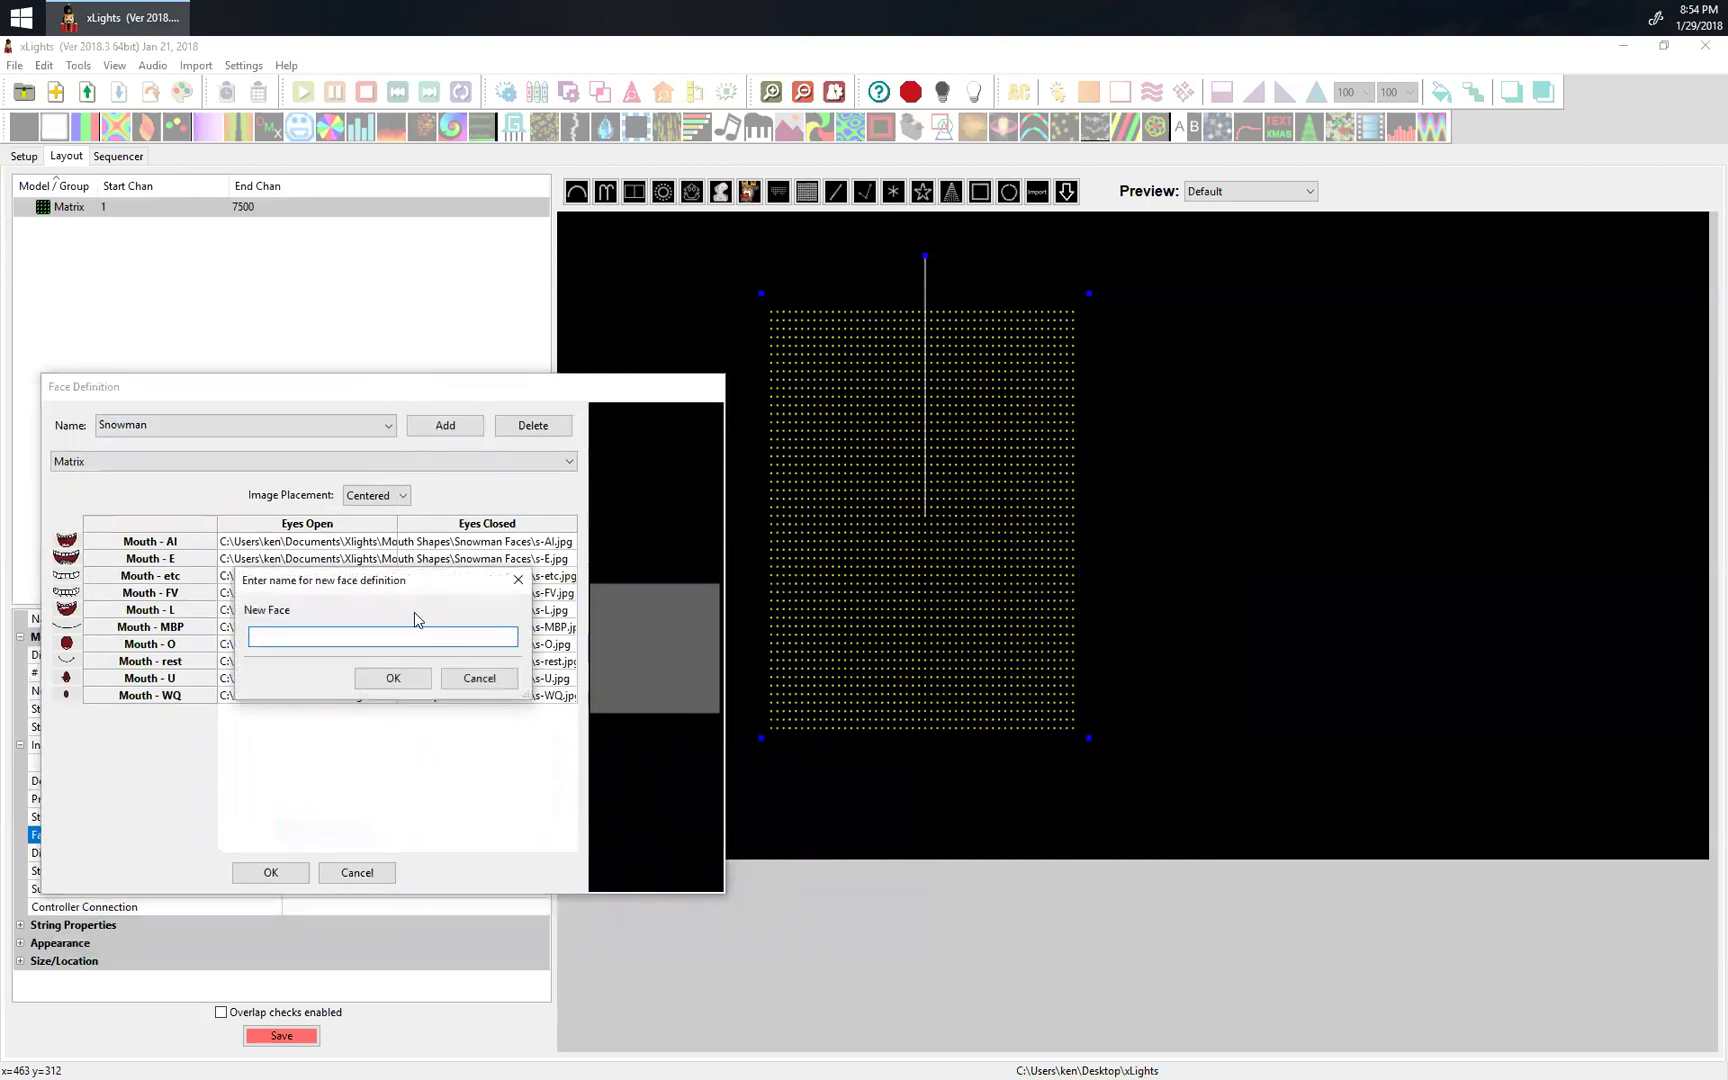
pyautogui.write('Sno')
pyautogui.press('BackSpace')
pyautogui.press('BackSpace')
pyautogui.press('BackSpace')
pyautogui.click(396, 679)
pyautogui.click(220, 462)
pyautogui.click(211, 506)
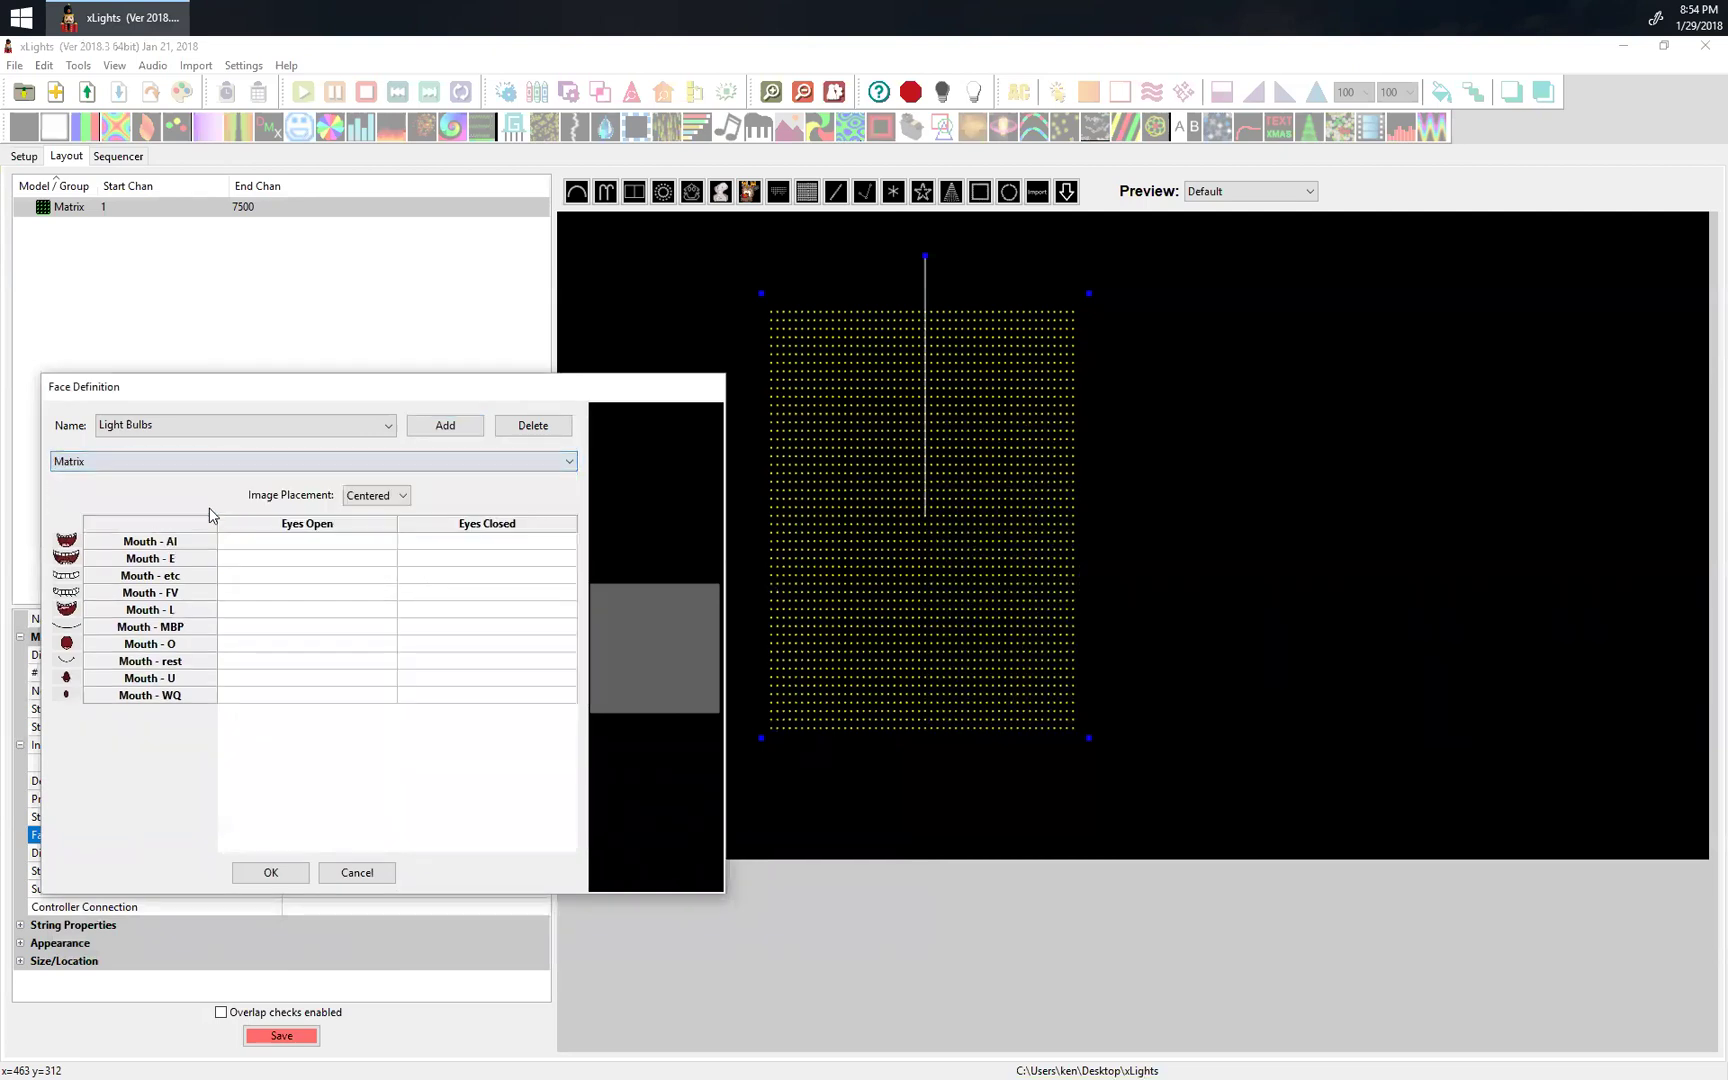
# Assign "light bulb green AI.png" from the Singing Bulbs folder as the Light Bulbs eyes-open Mouth - AI image and accept the face definitions.
pyautogui.click(339, 544)
pyautogui.click(434, 447)
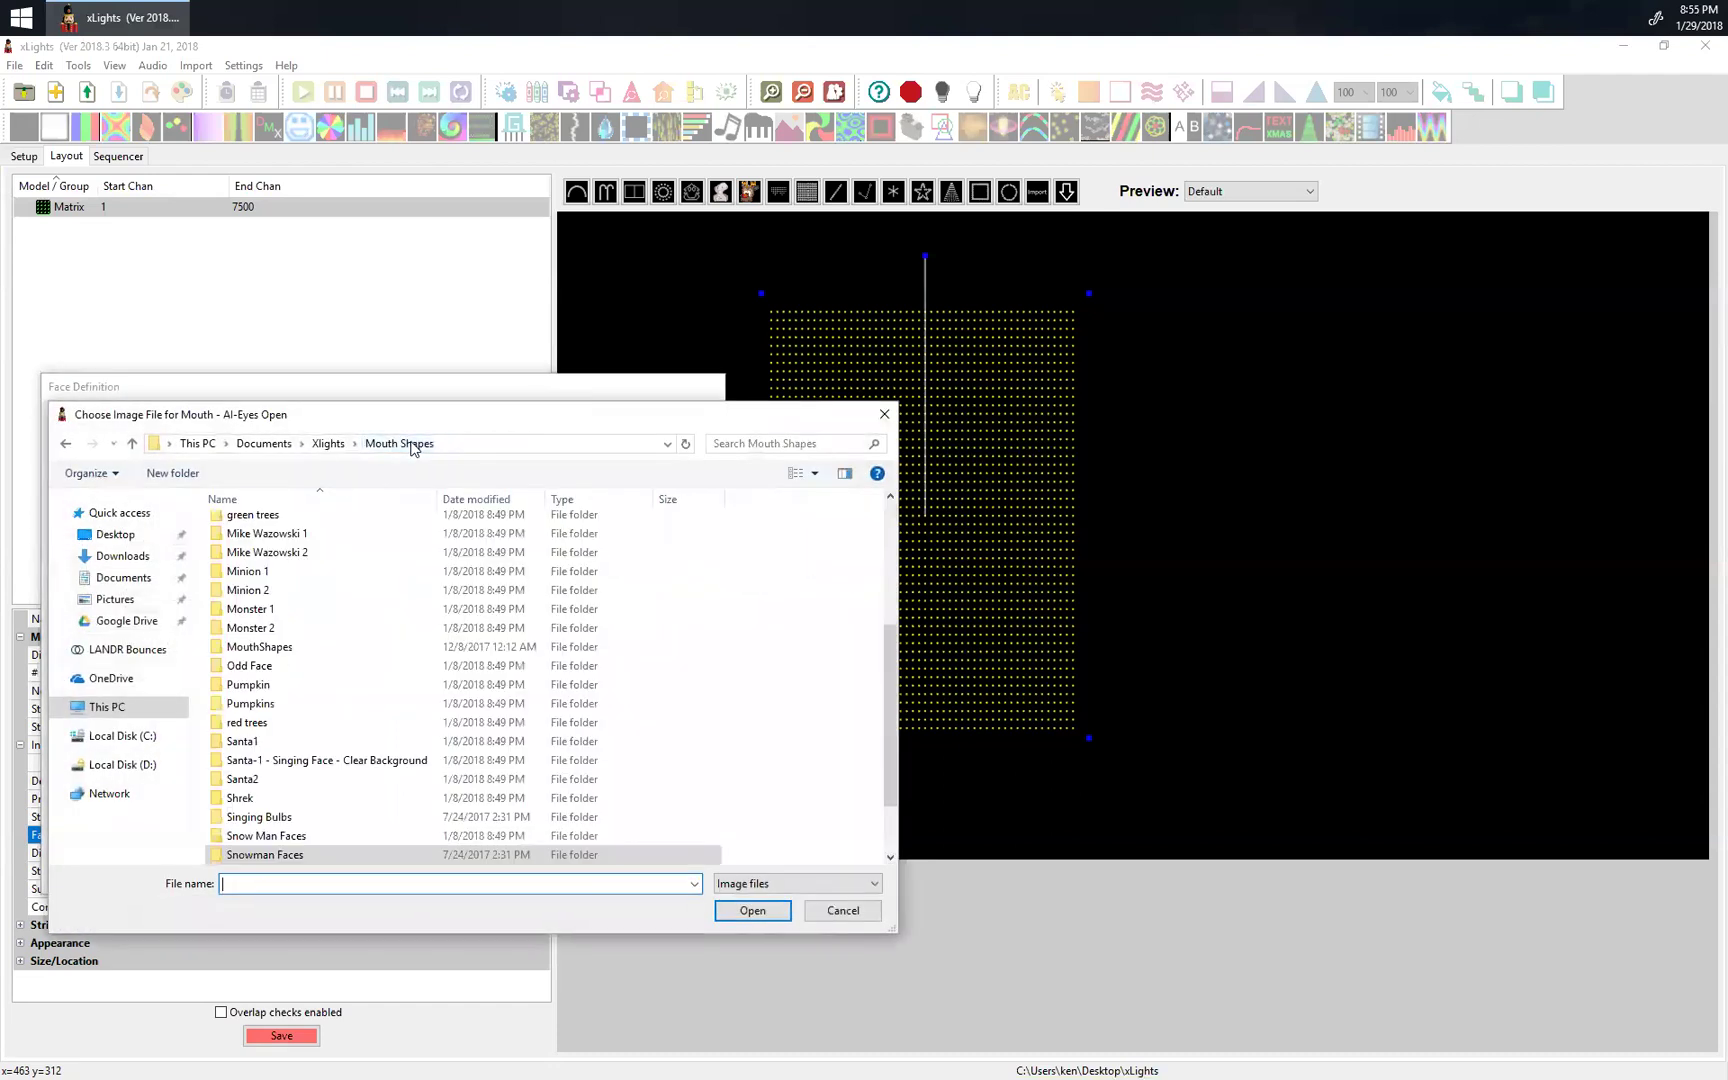
pyautogui.scroll(-2, 320, 760)
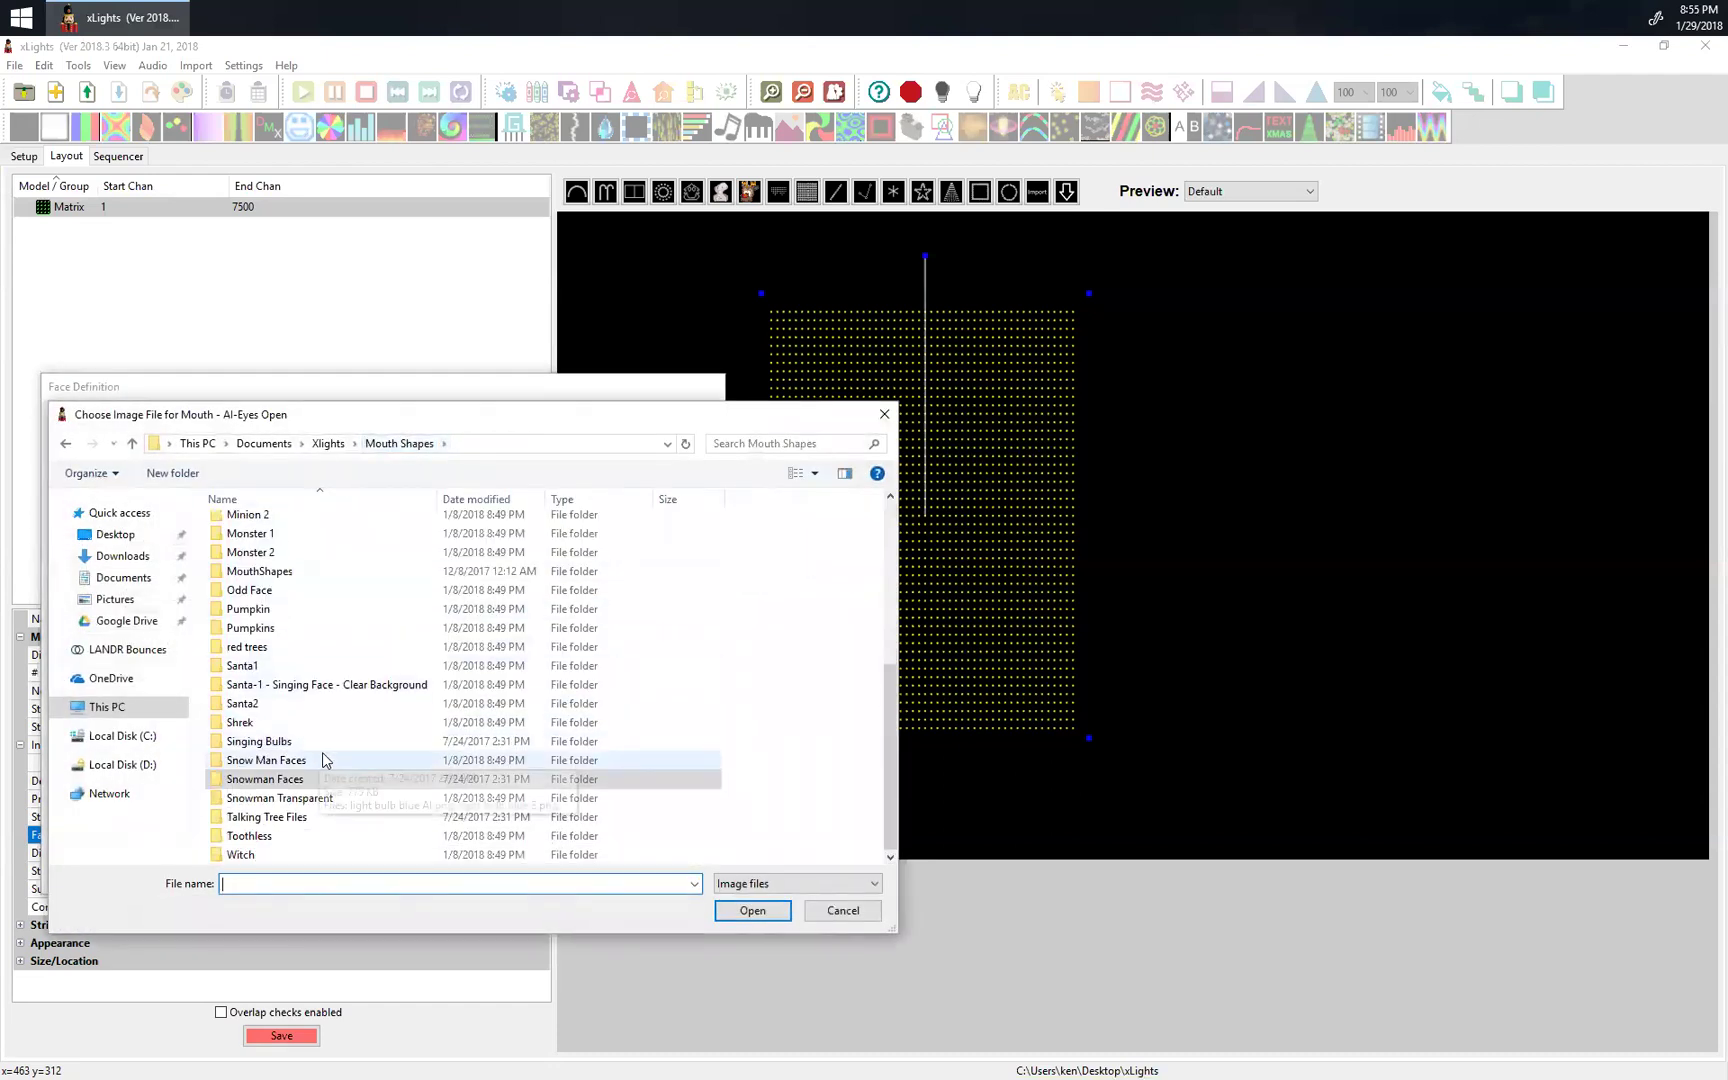
pyautogui.doubleClick(330, 744)
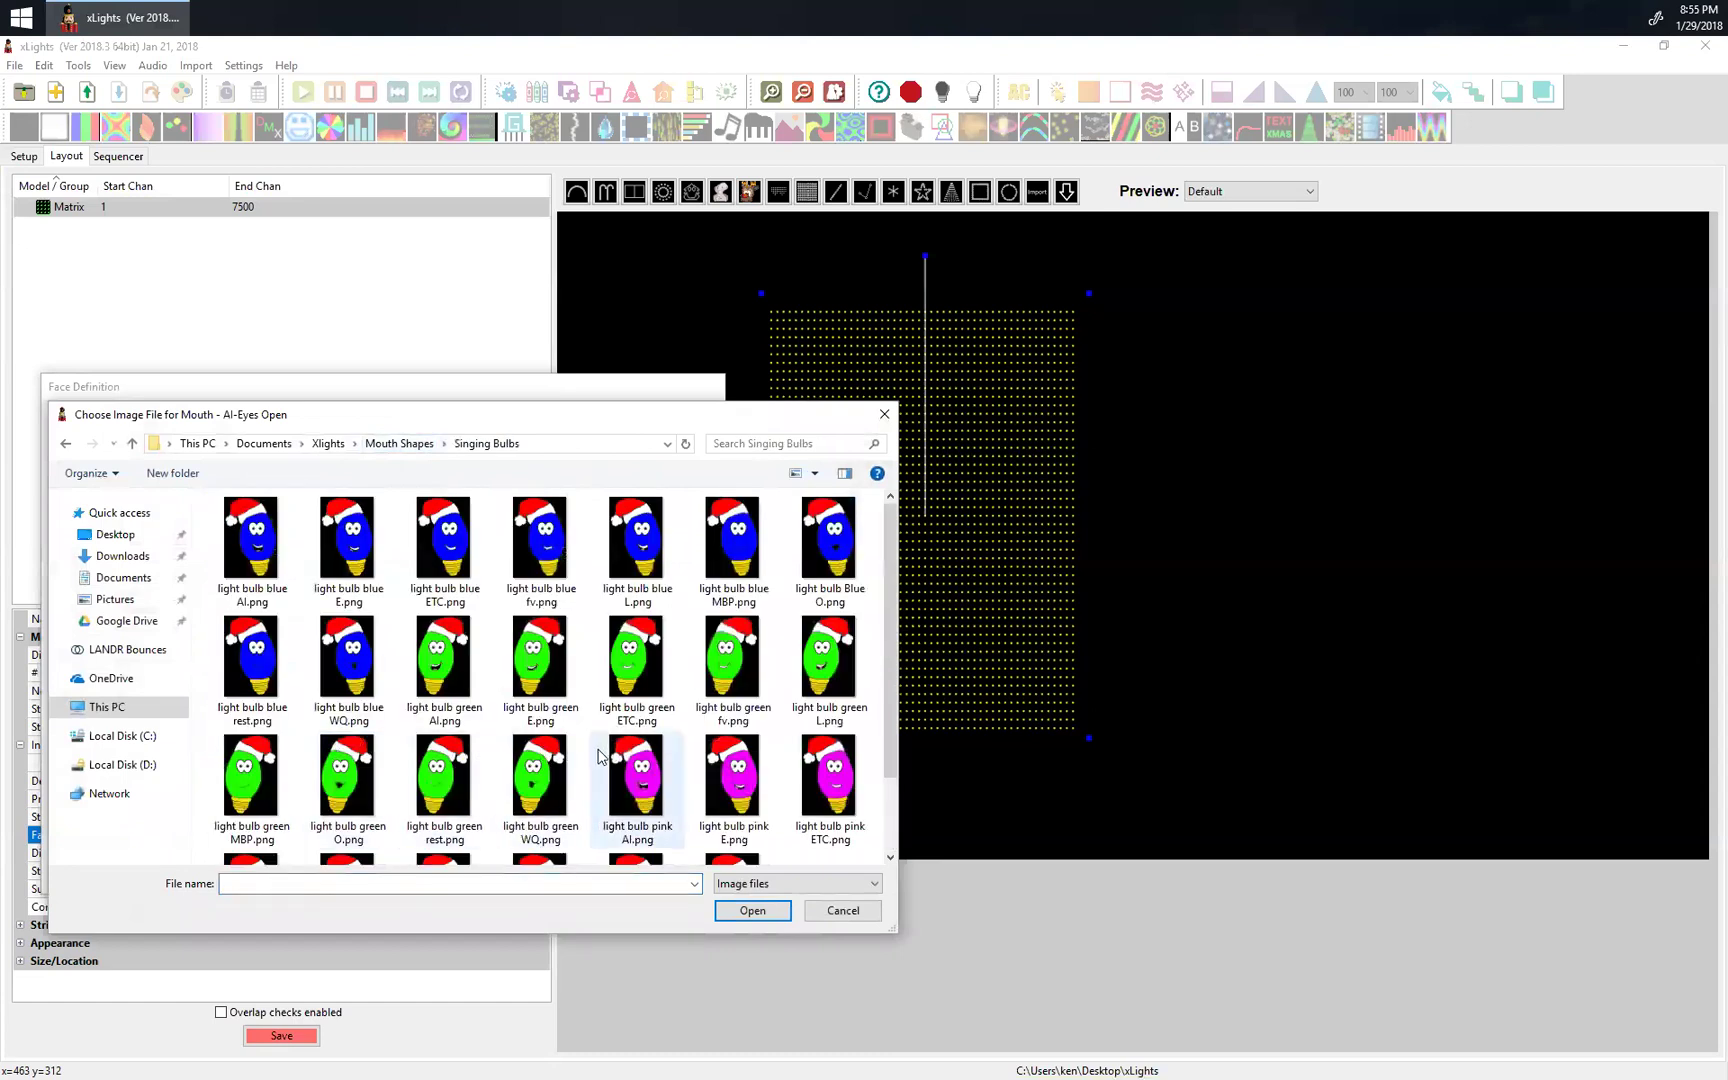
pyautogui.doubleClick(437, 647)
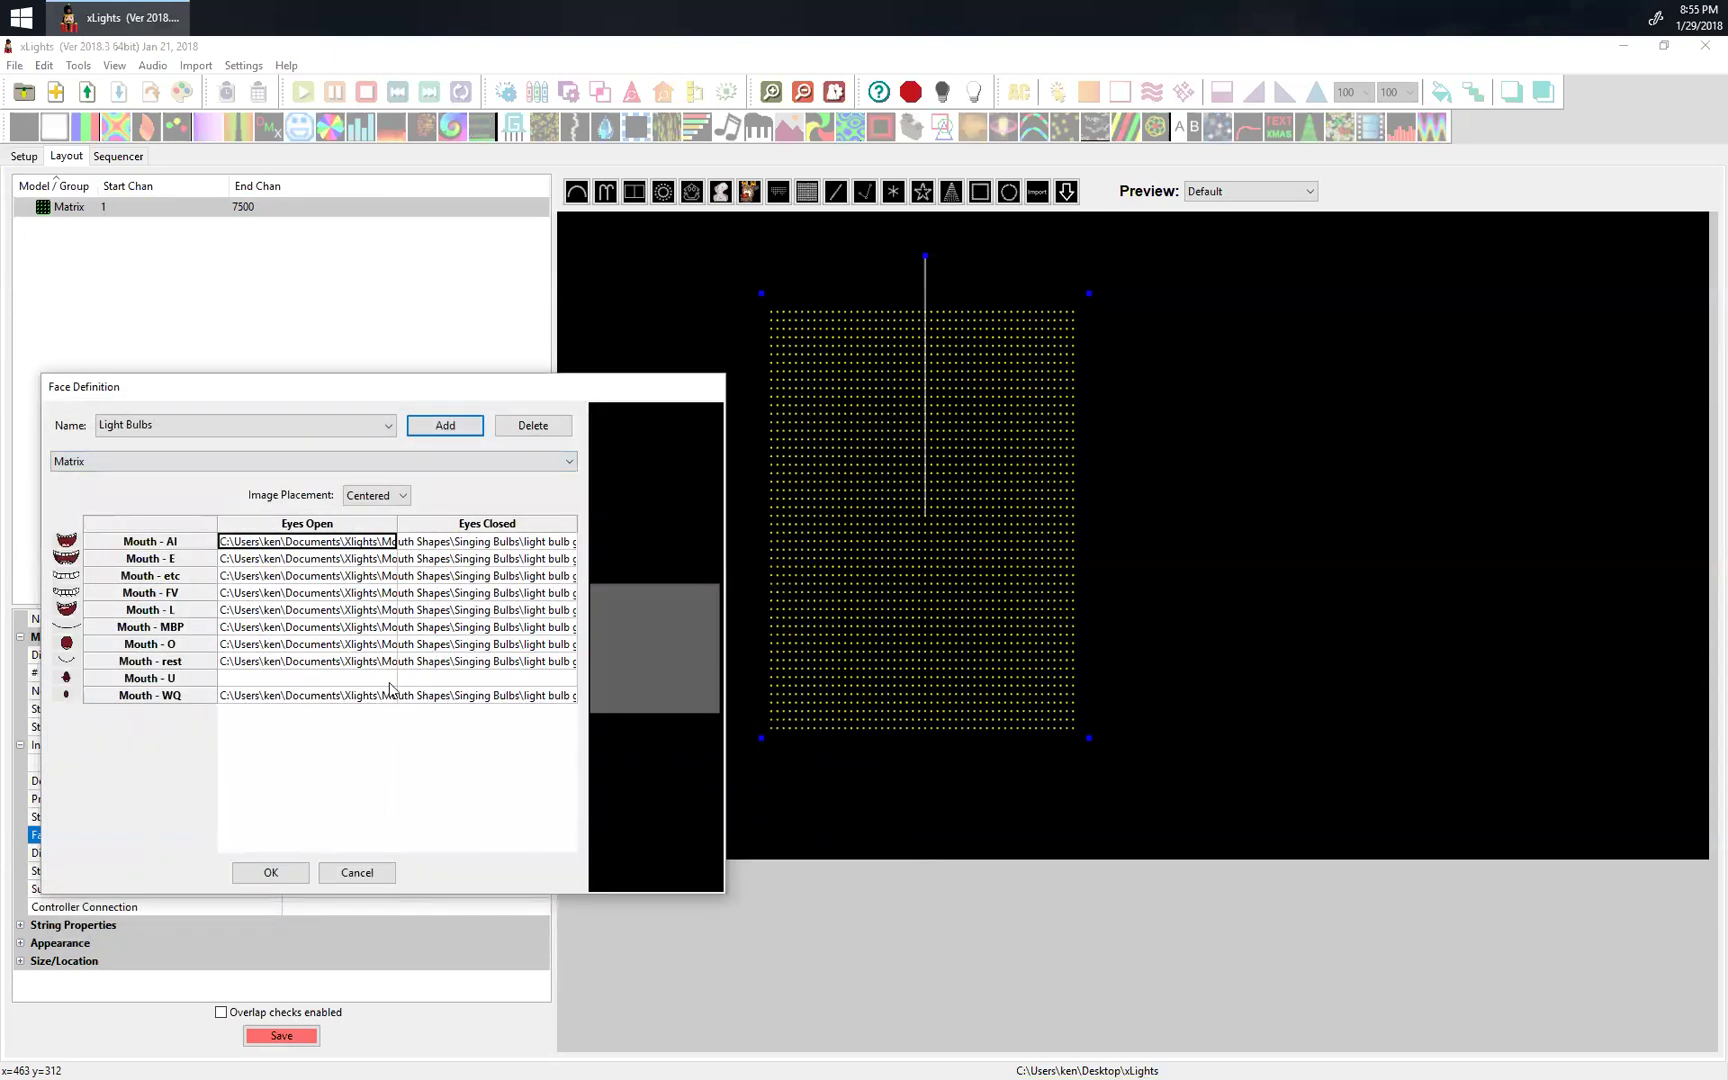
pyautogui.click(284, 872)
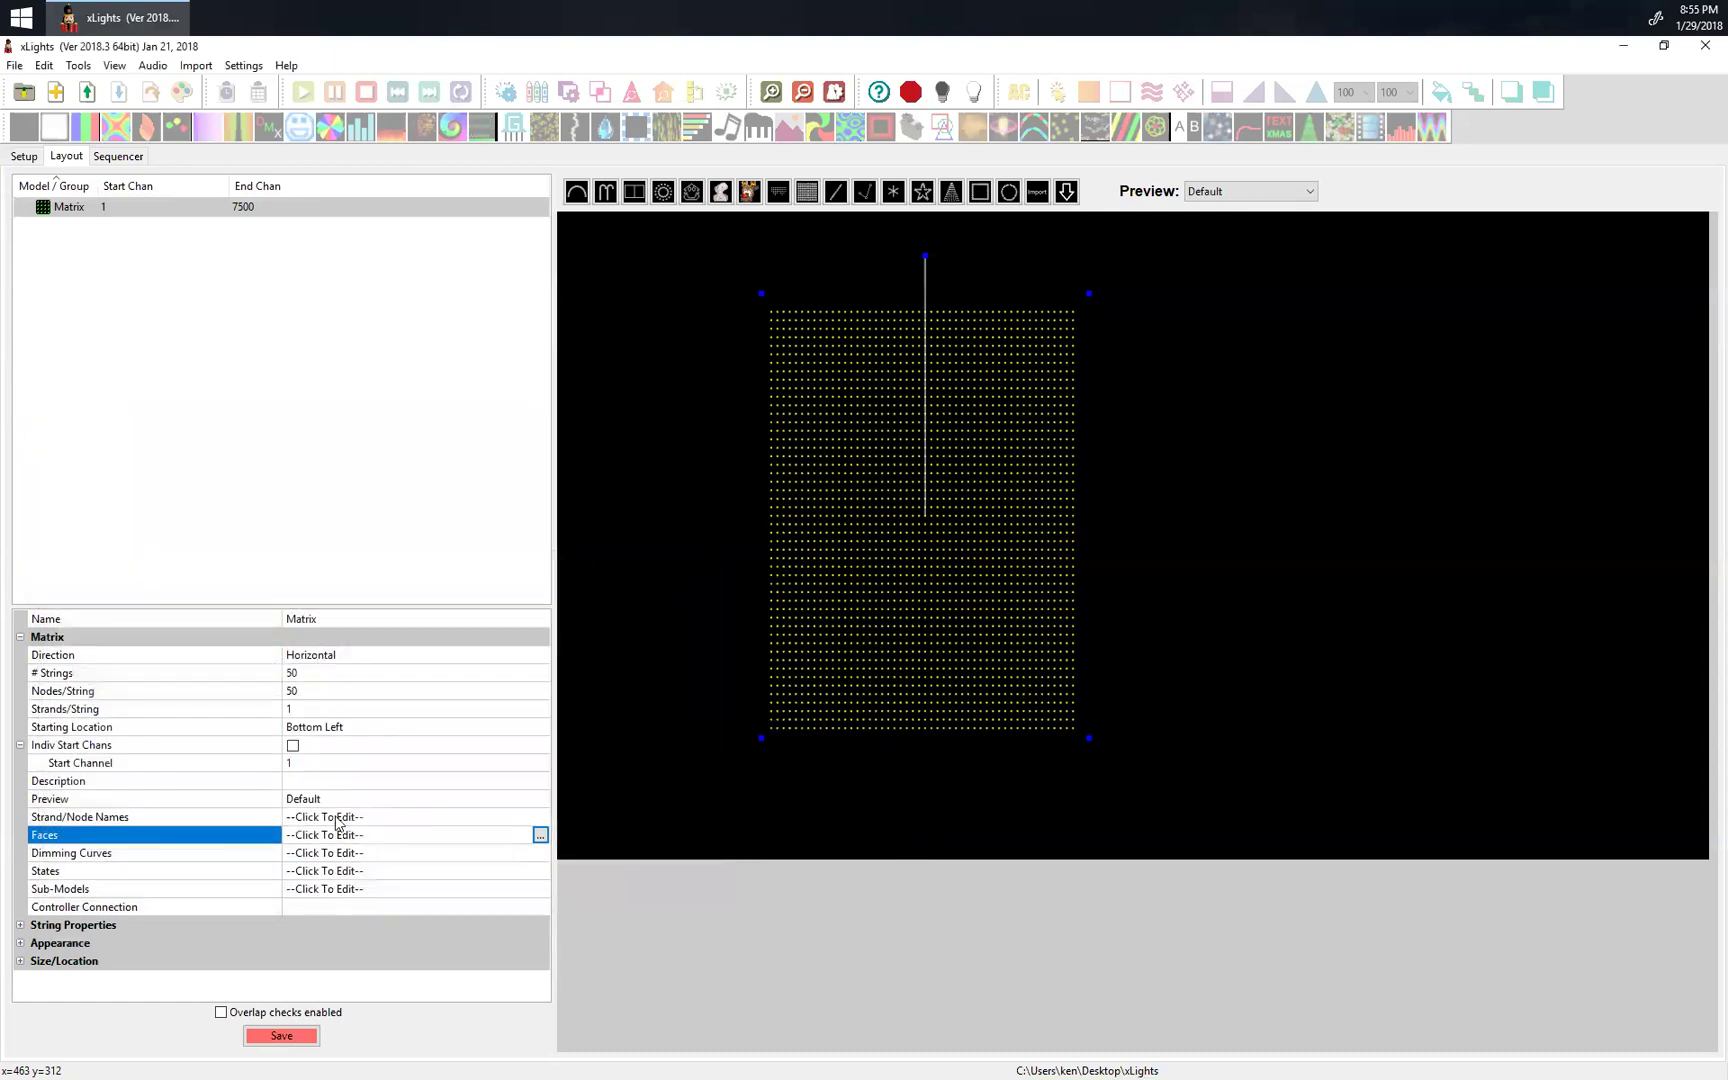
# Reopen the matrix's face definitions, review the Snowman face's image assignments, and close them without changes.
pyautogui.click(540, 834)
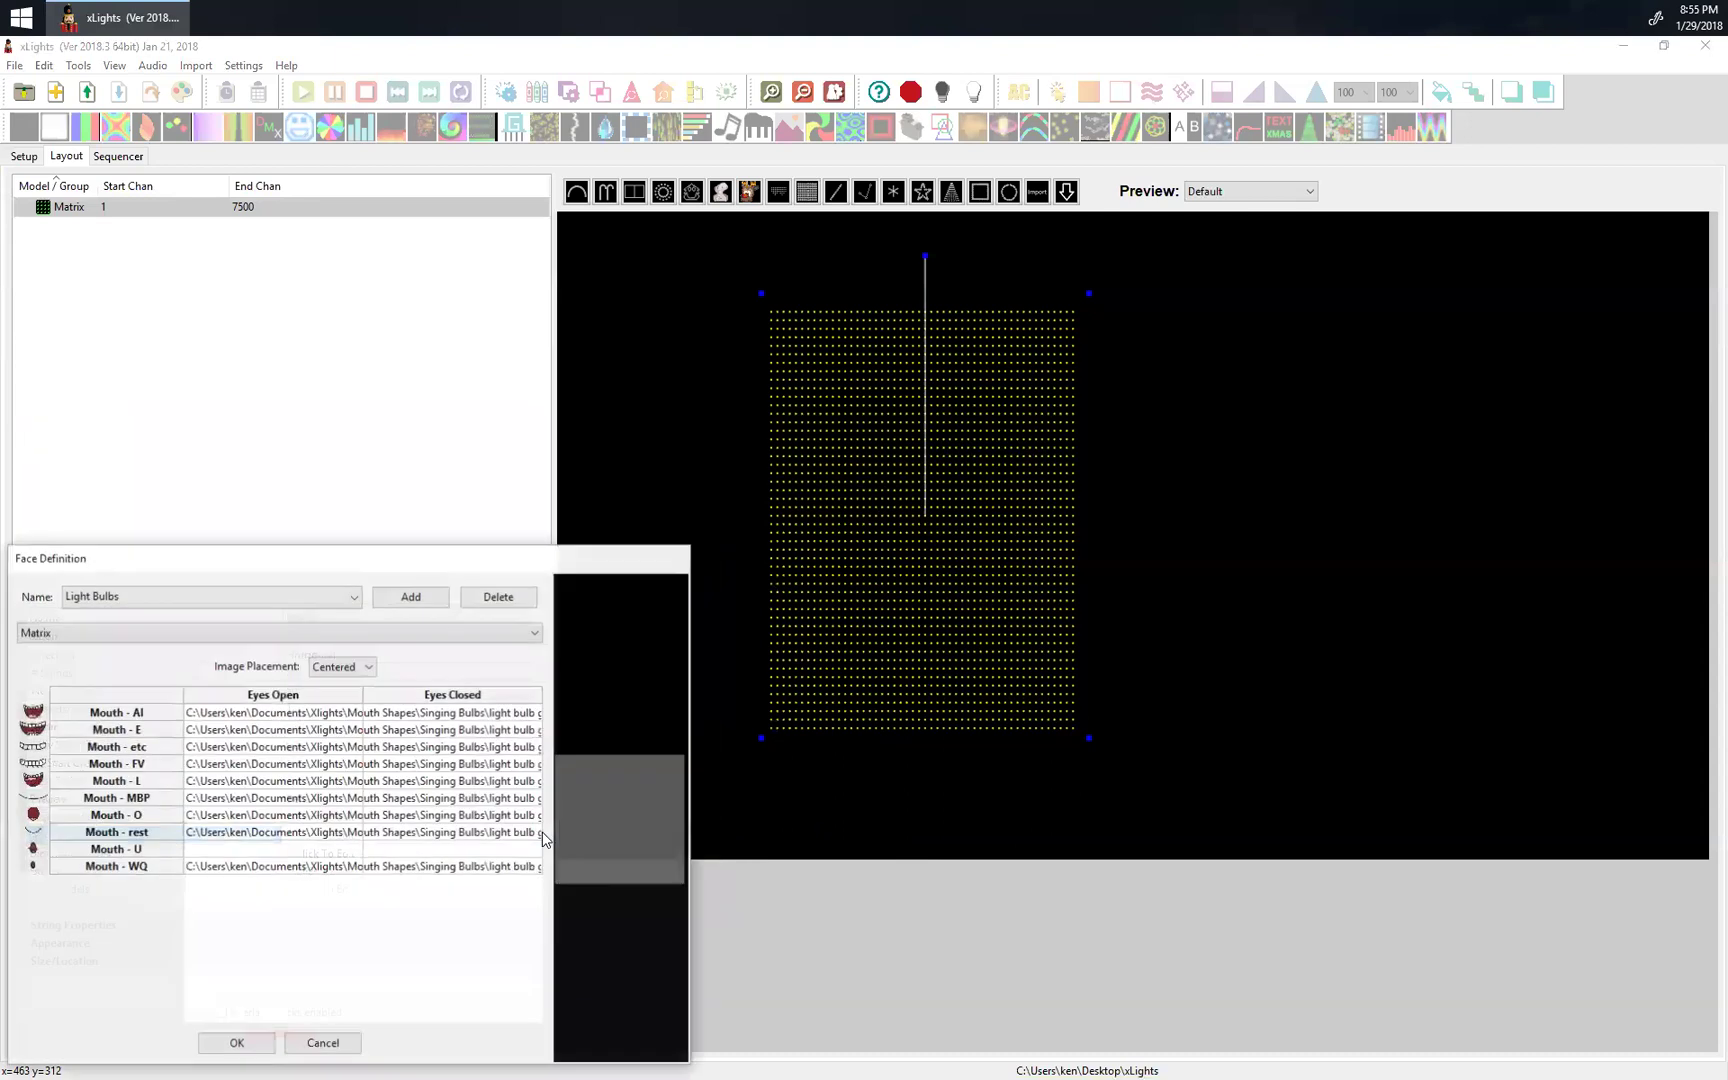
pyautogui.click(236, 590)
pyautogui.click(227, 628)
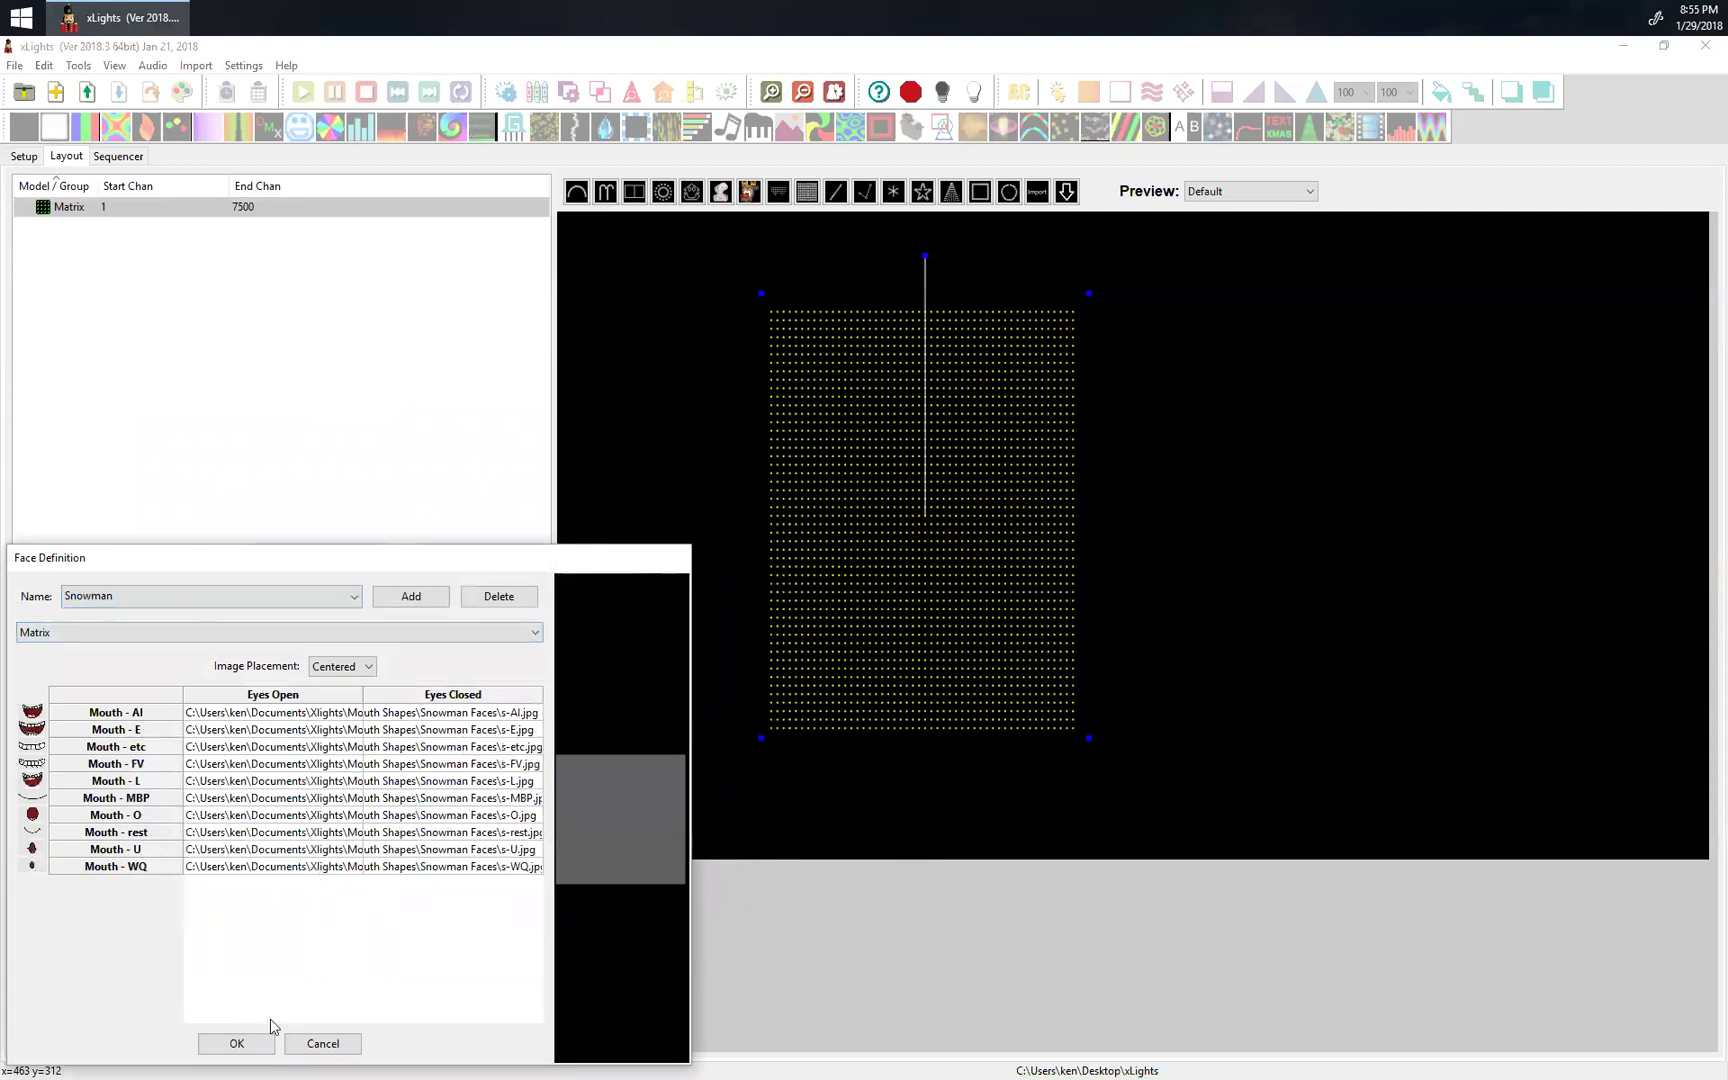
pyautogui.click(304, 1047)
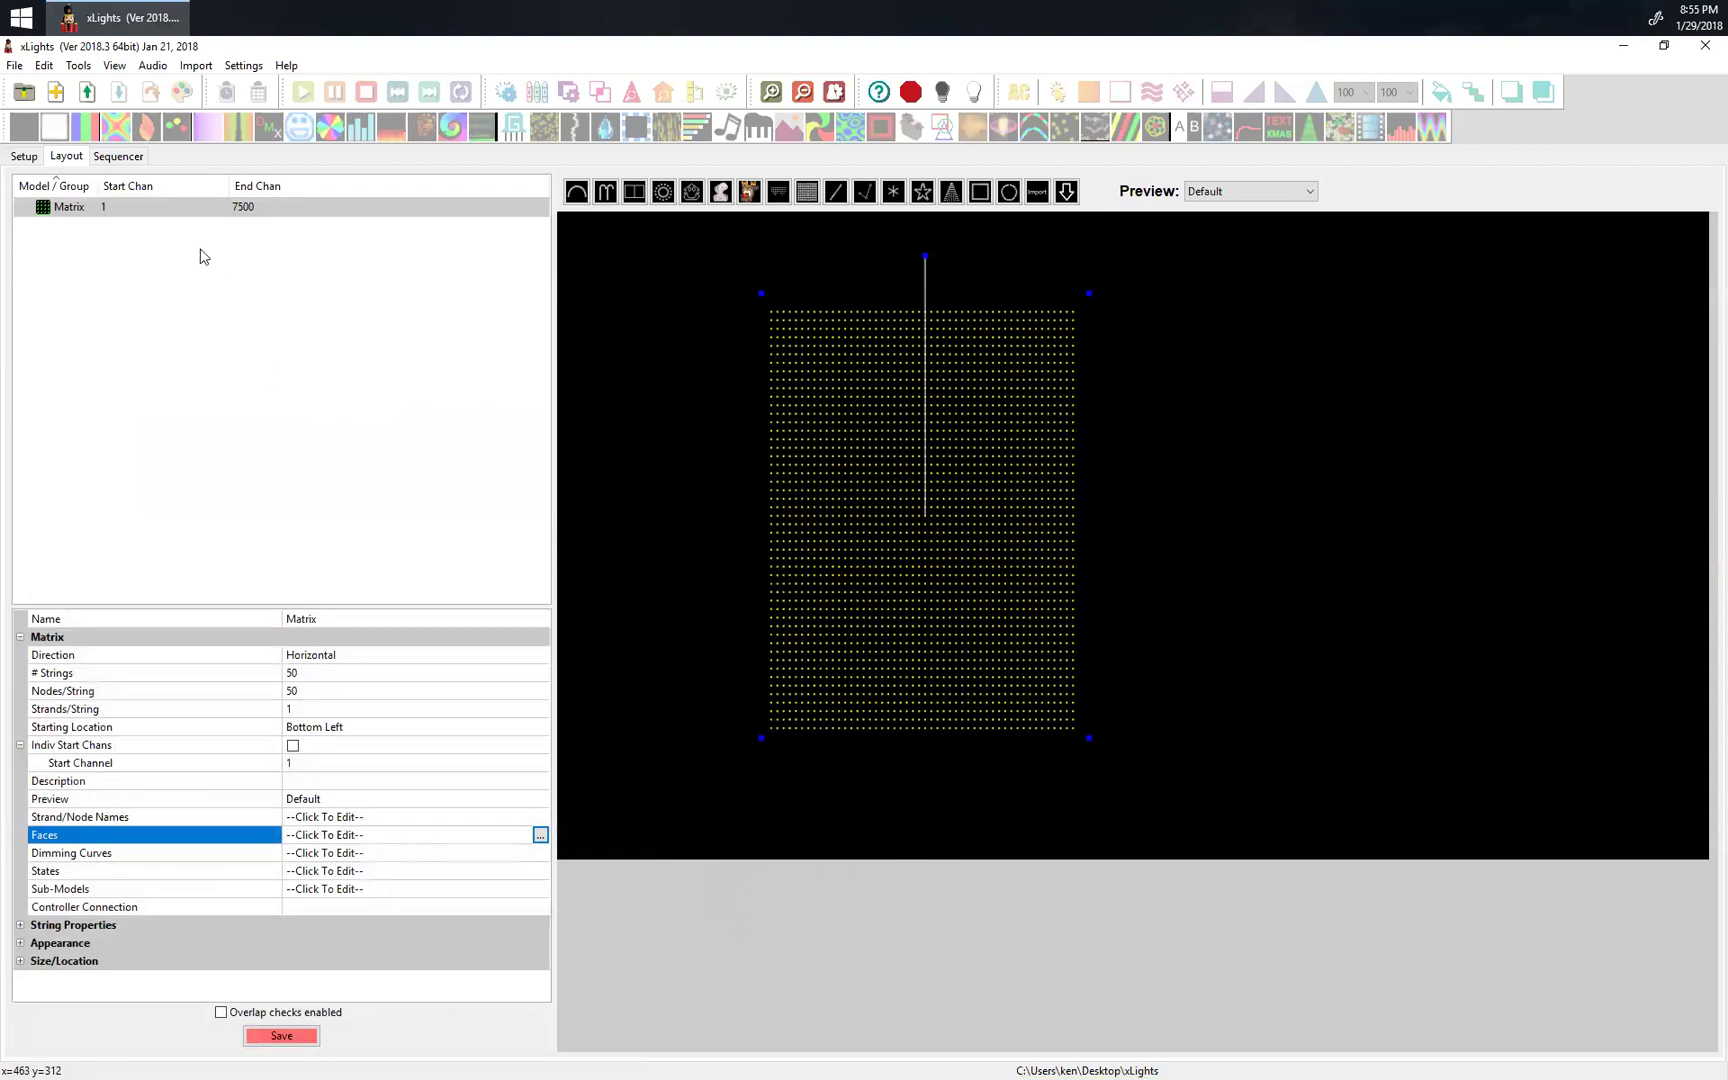
# Create a new animation sequence at 40fps (25ms) in the Sequencer.
pyautogui.click(119, 157)
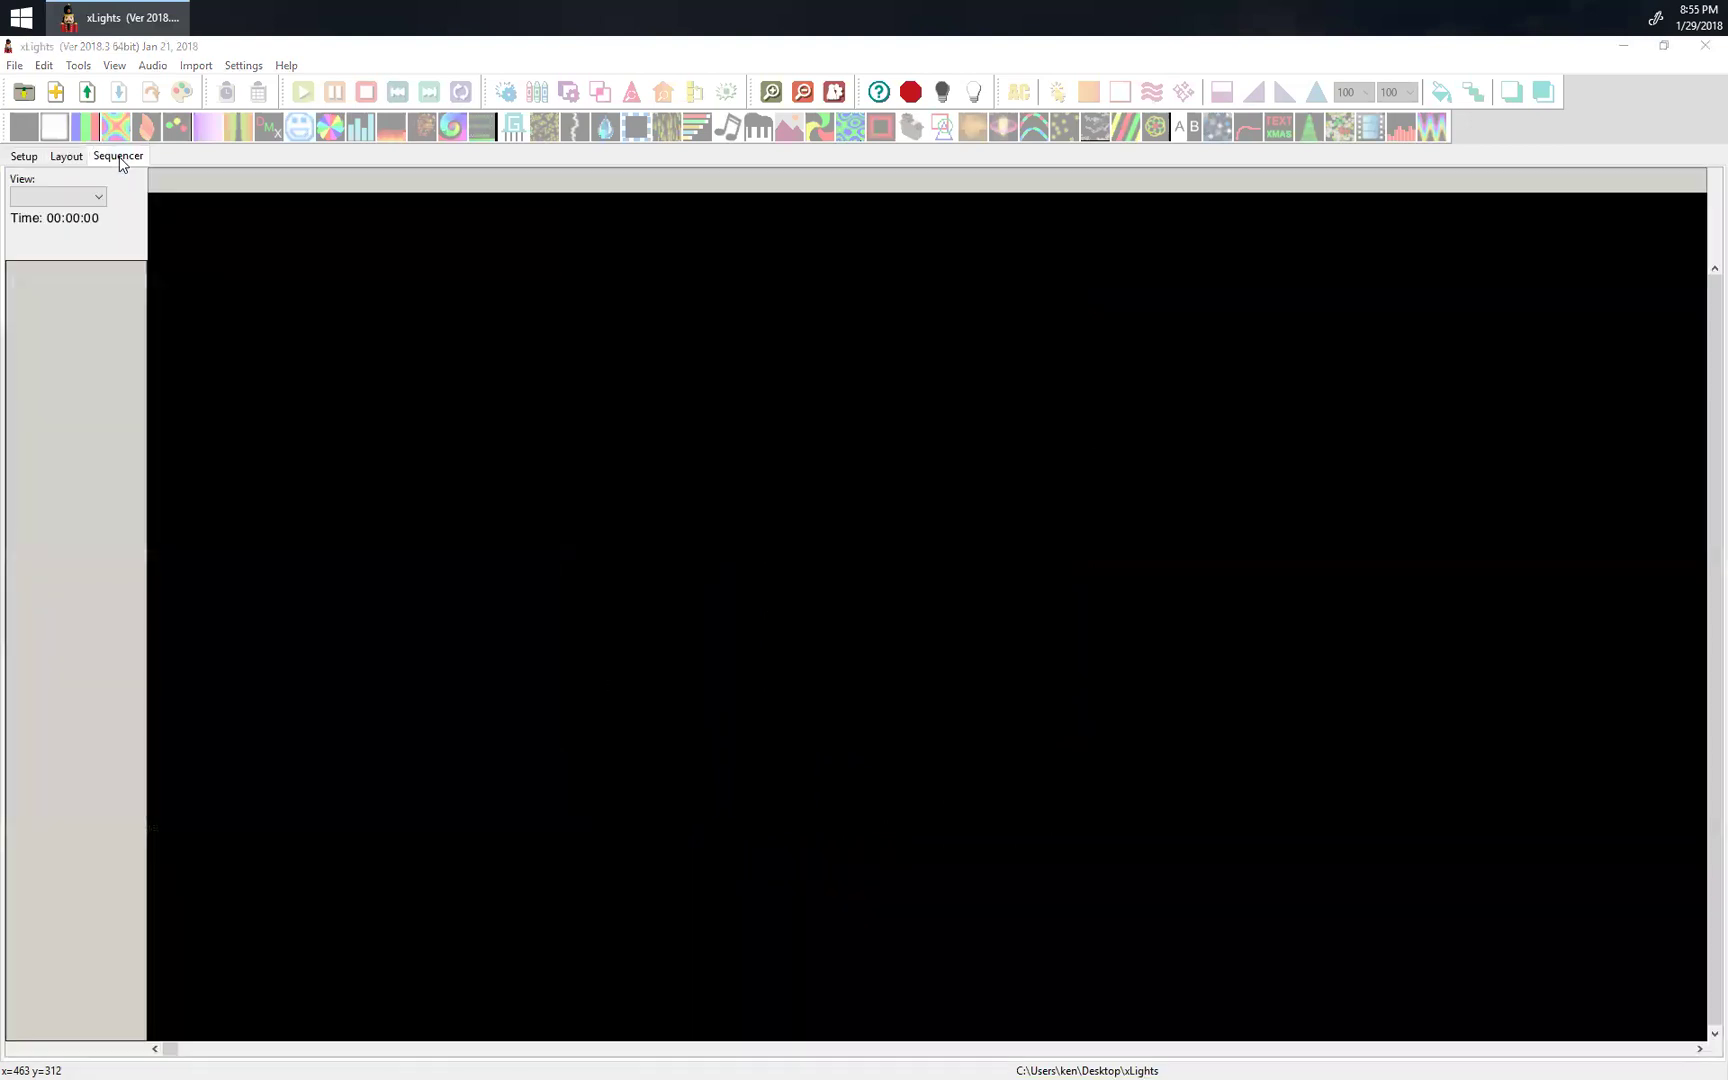
pyautogui.click(56, 92)
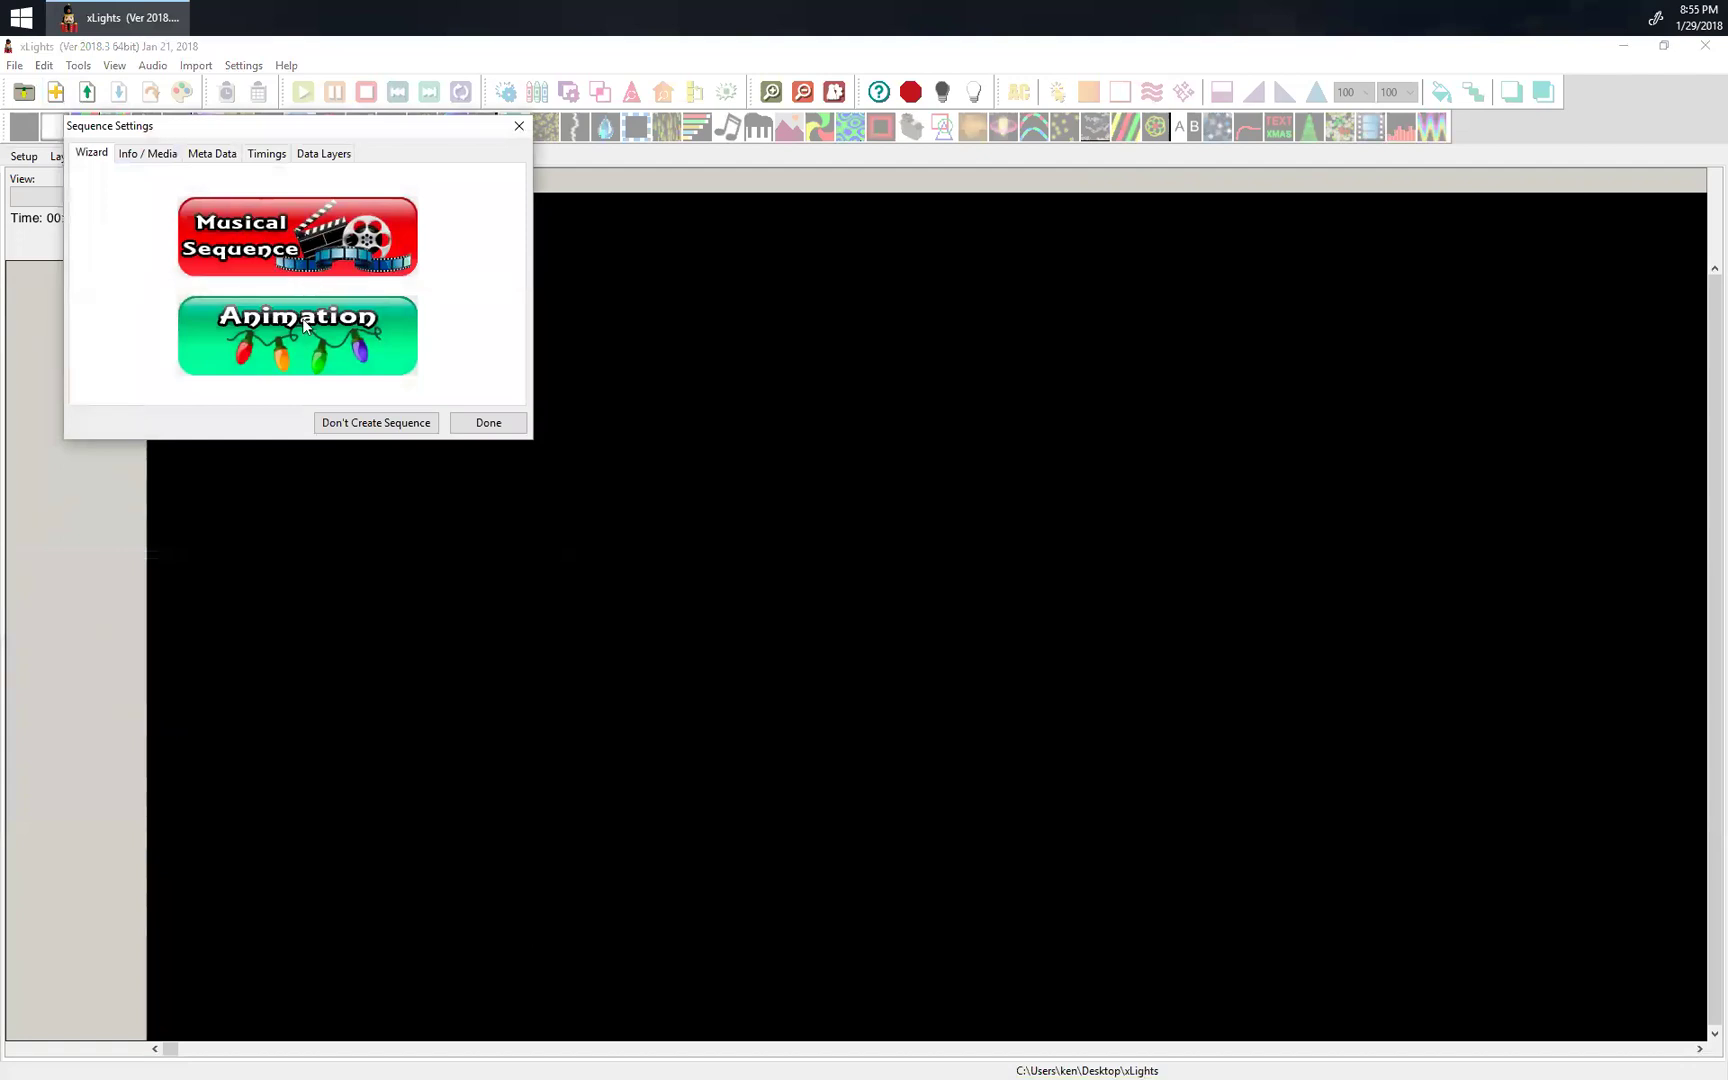
pyautogui.click(283, 342)
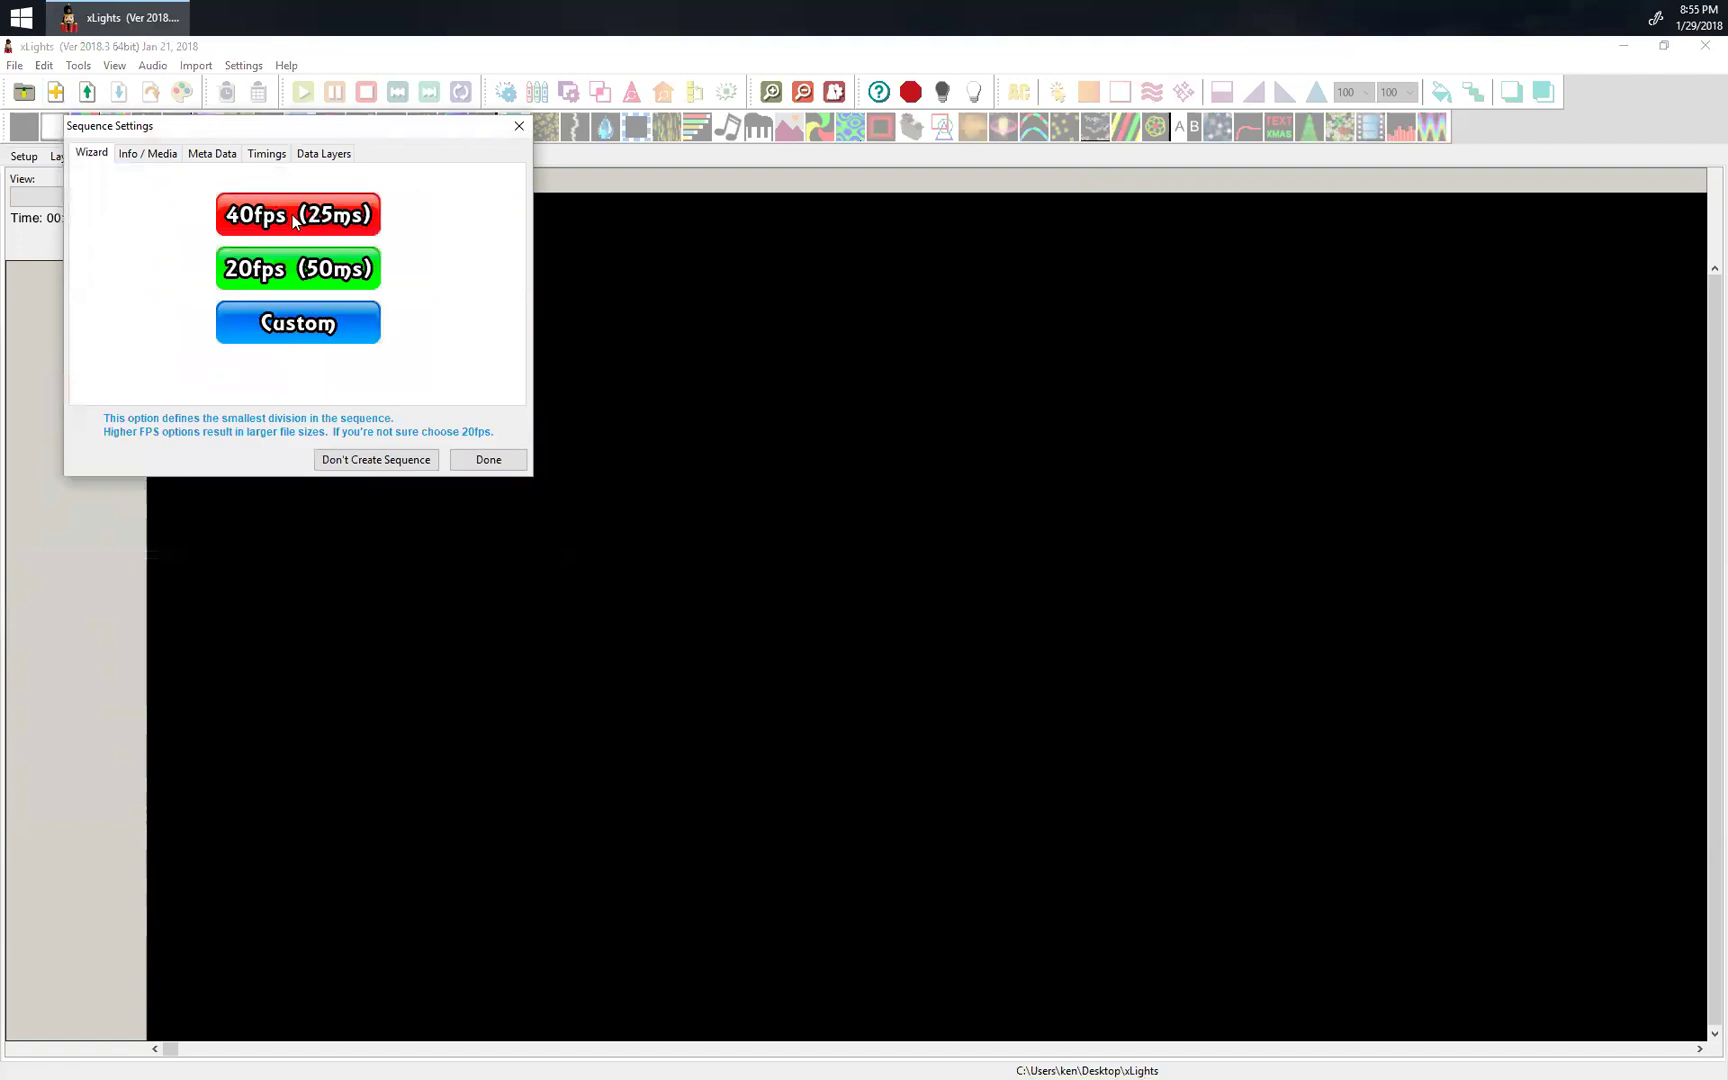
pyautogui.click(295, 221)
pyautogui.click(310, 318)
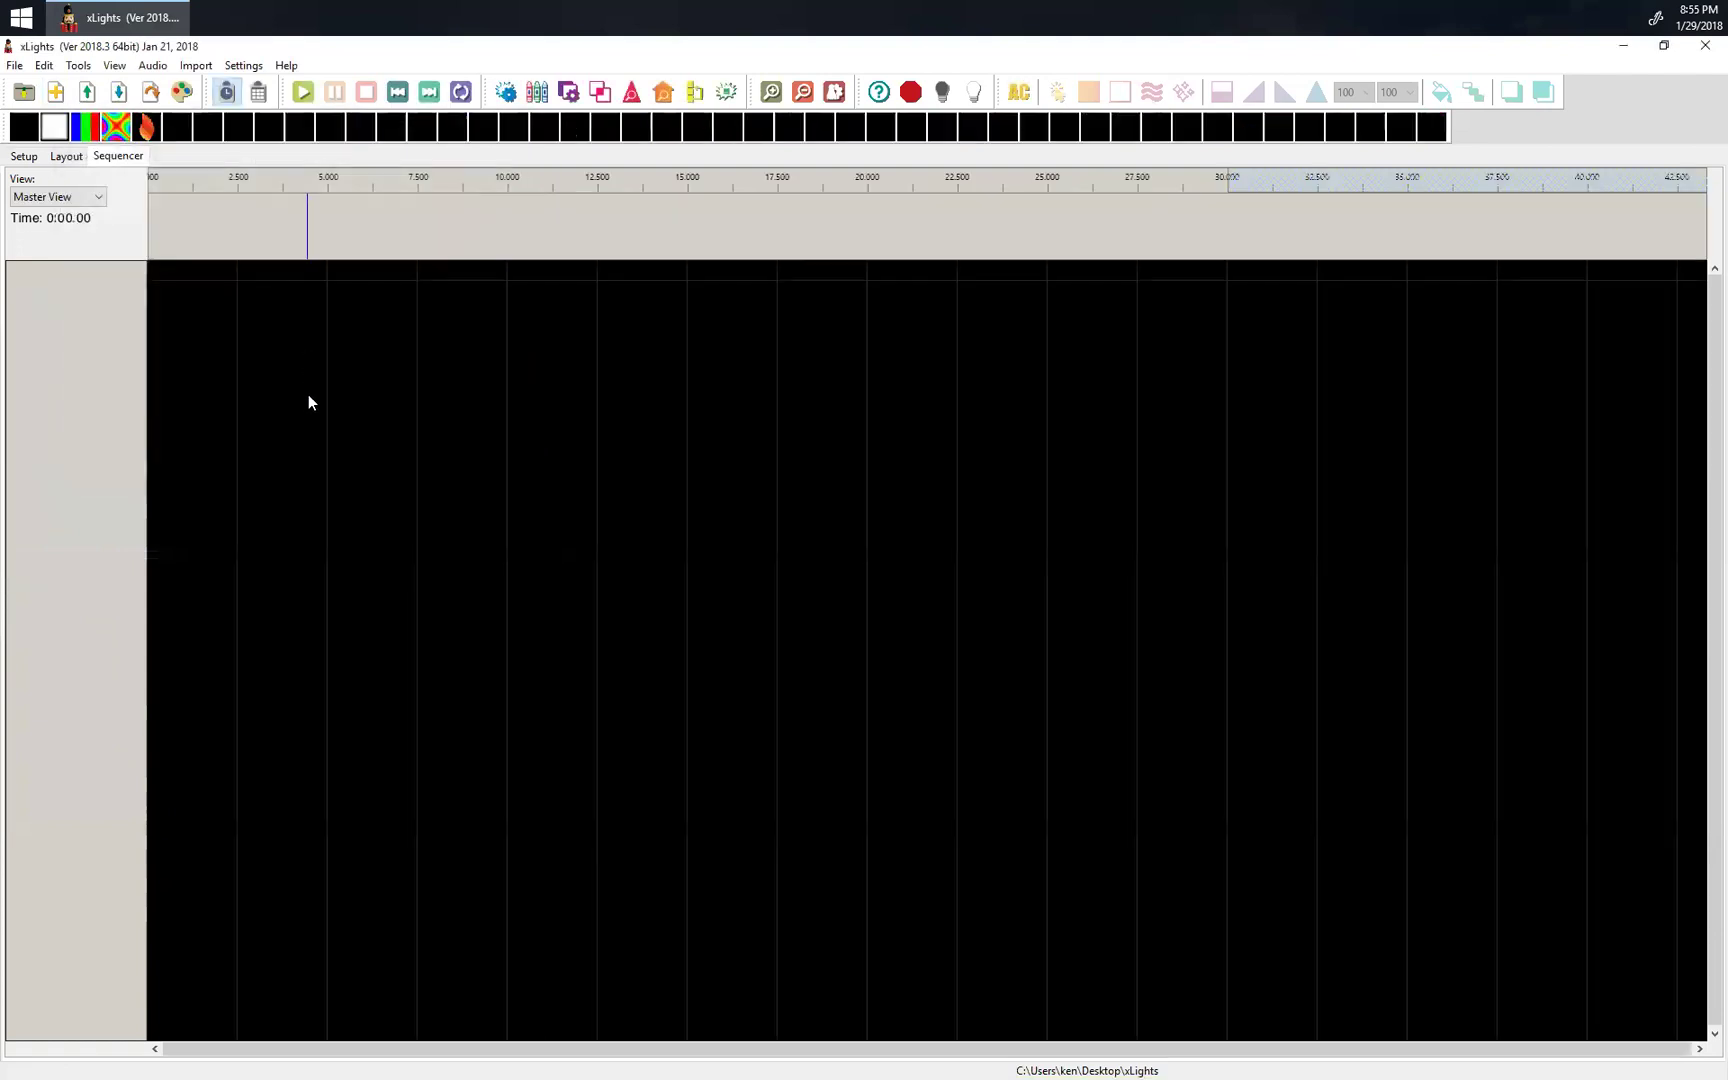
# Insert 20 additional effect layers below the Matrix row.
pyautogui.click(107, 289)
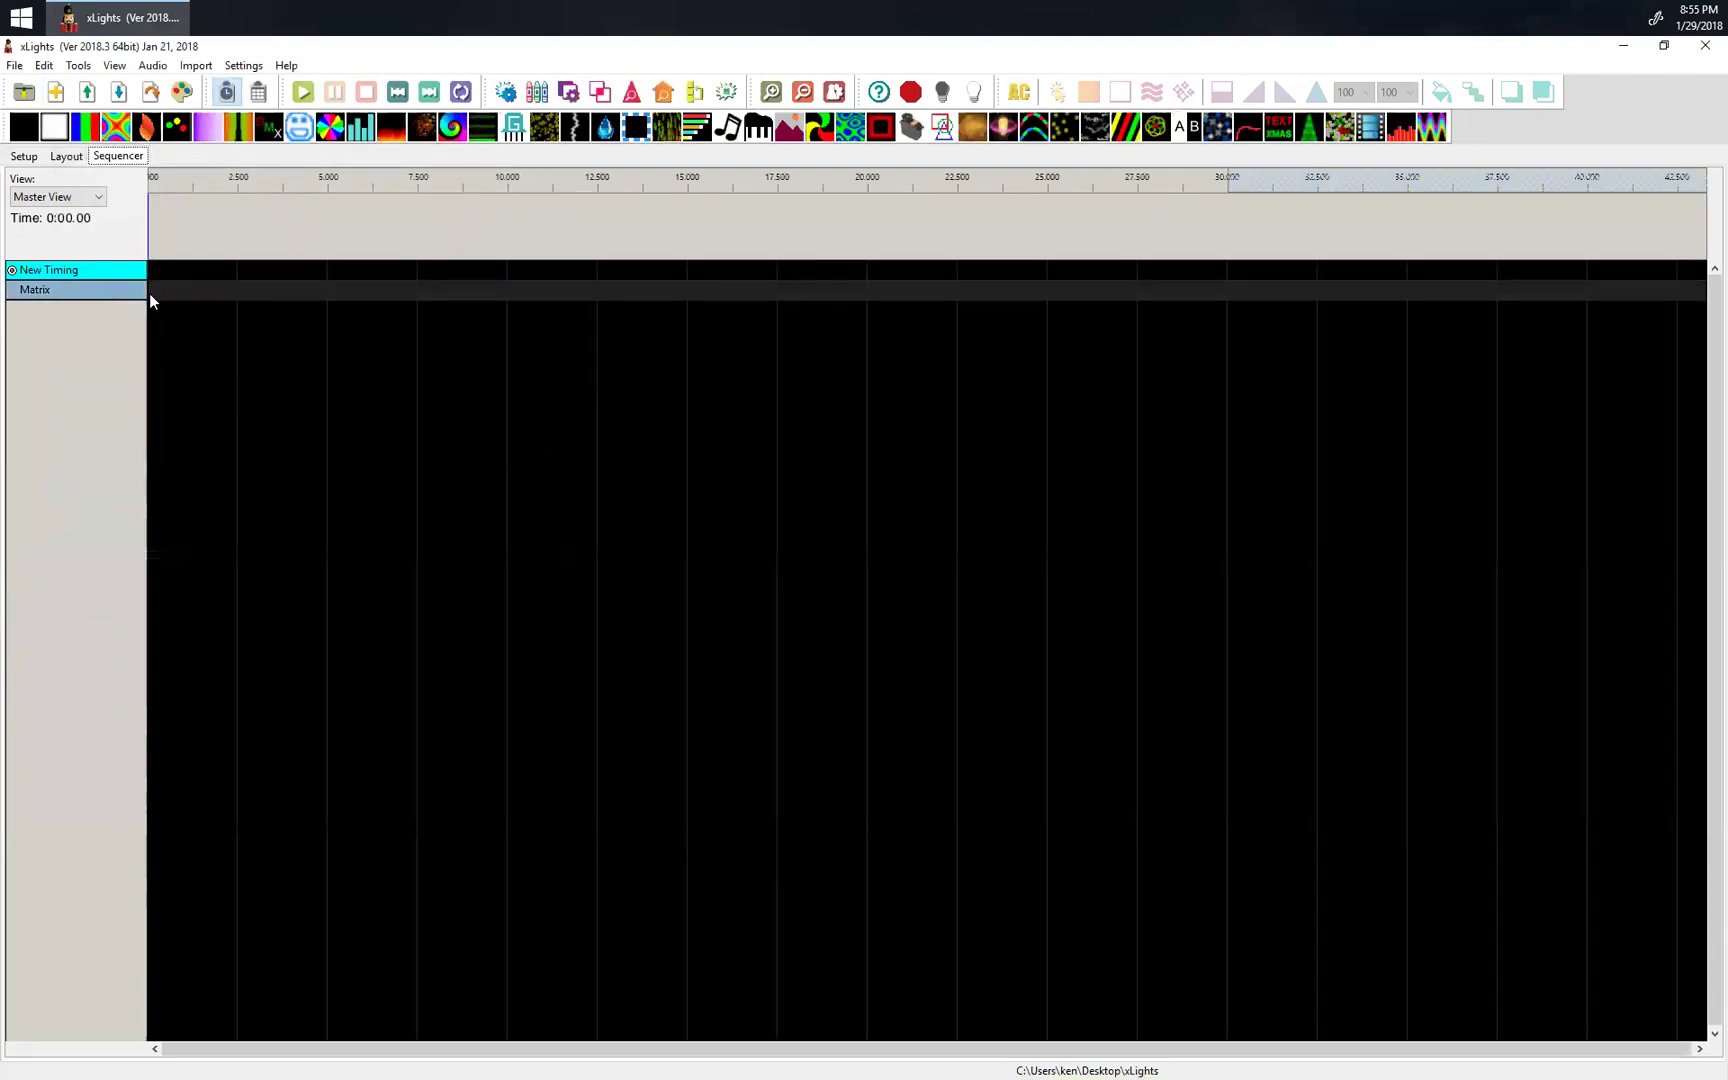
pyautogui.rightClick(129, 289)
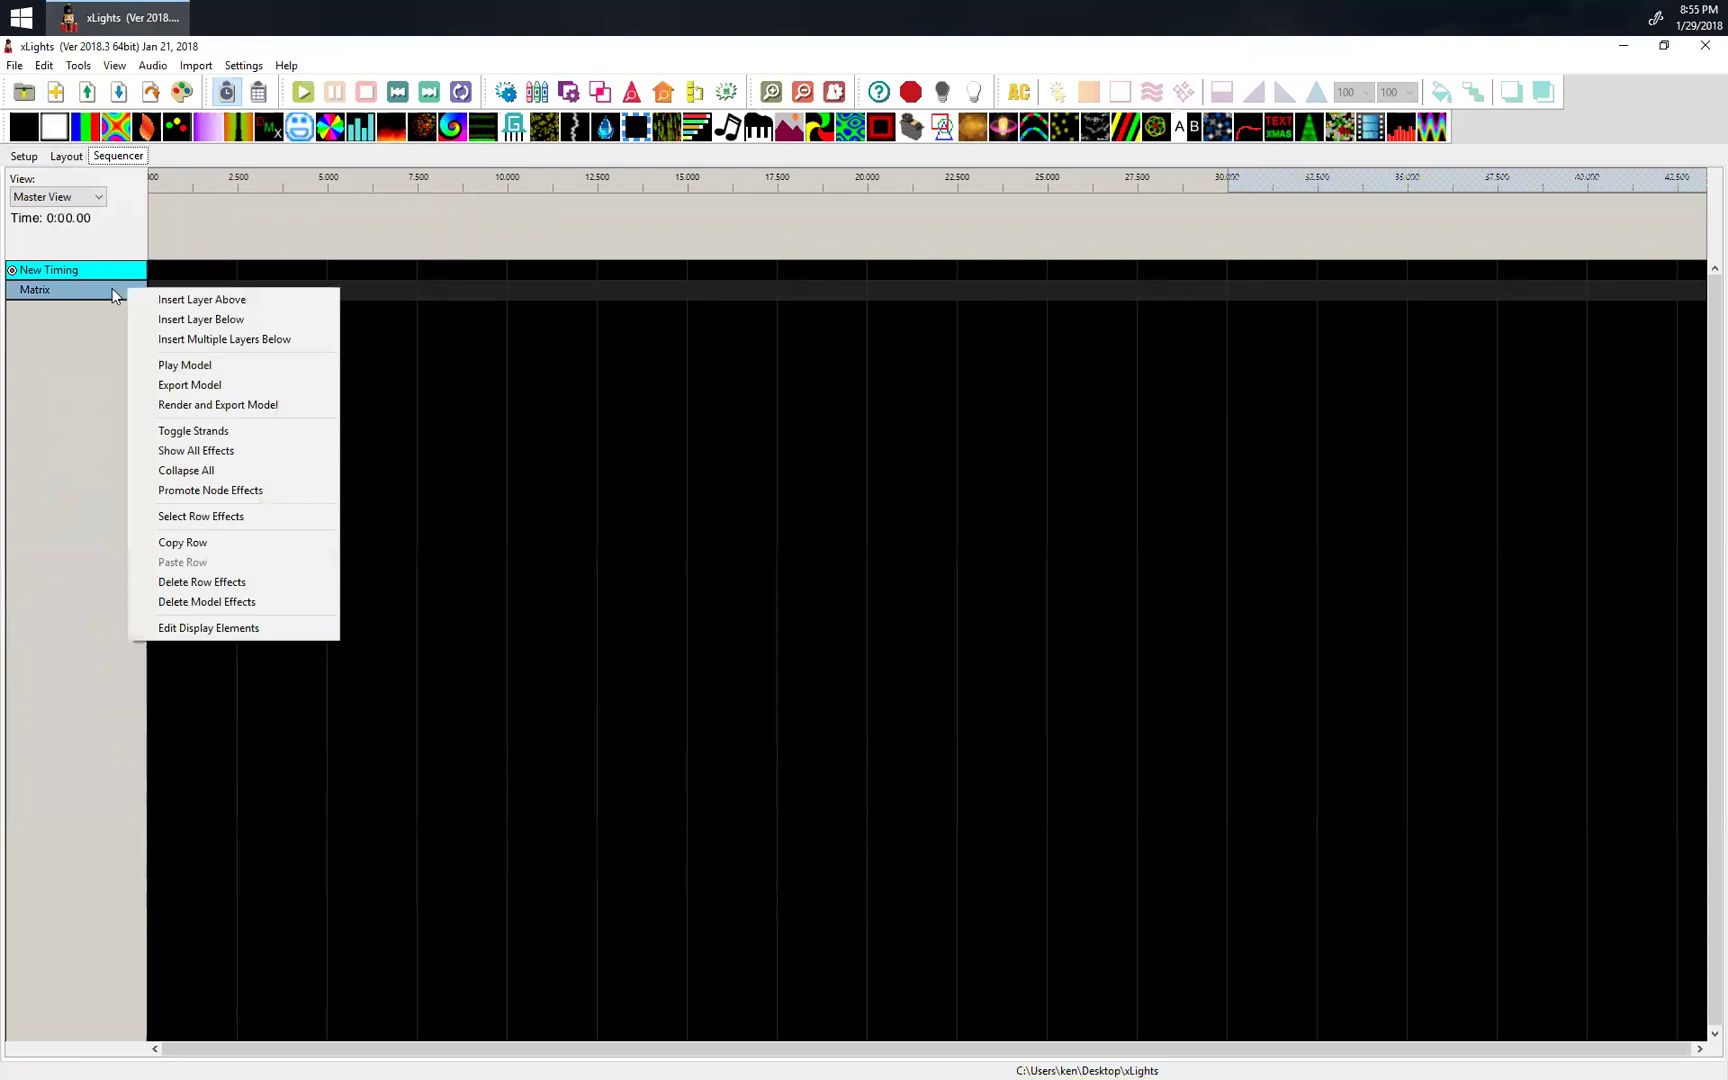
pyautogui.click(301, 341)
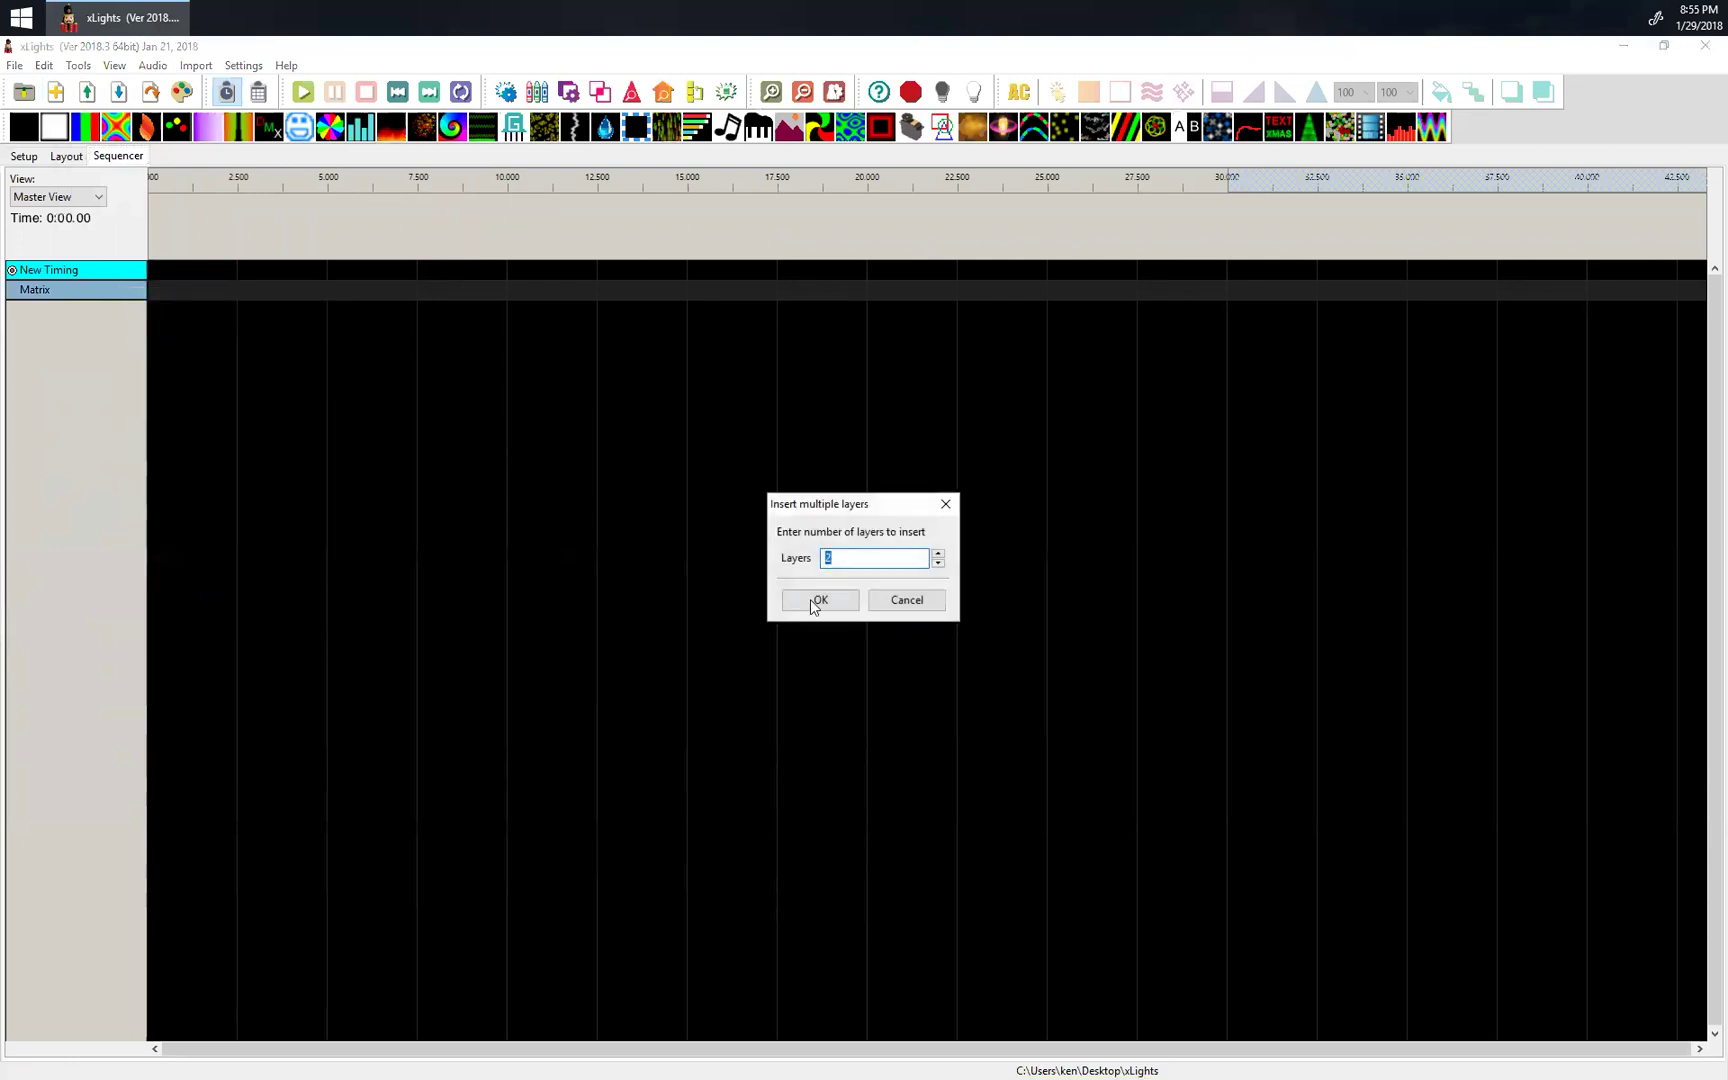
pyautogui.write('20')
pyautogui.press('Return')
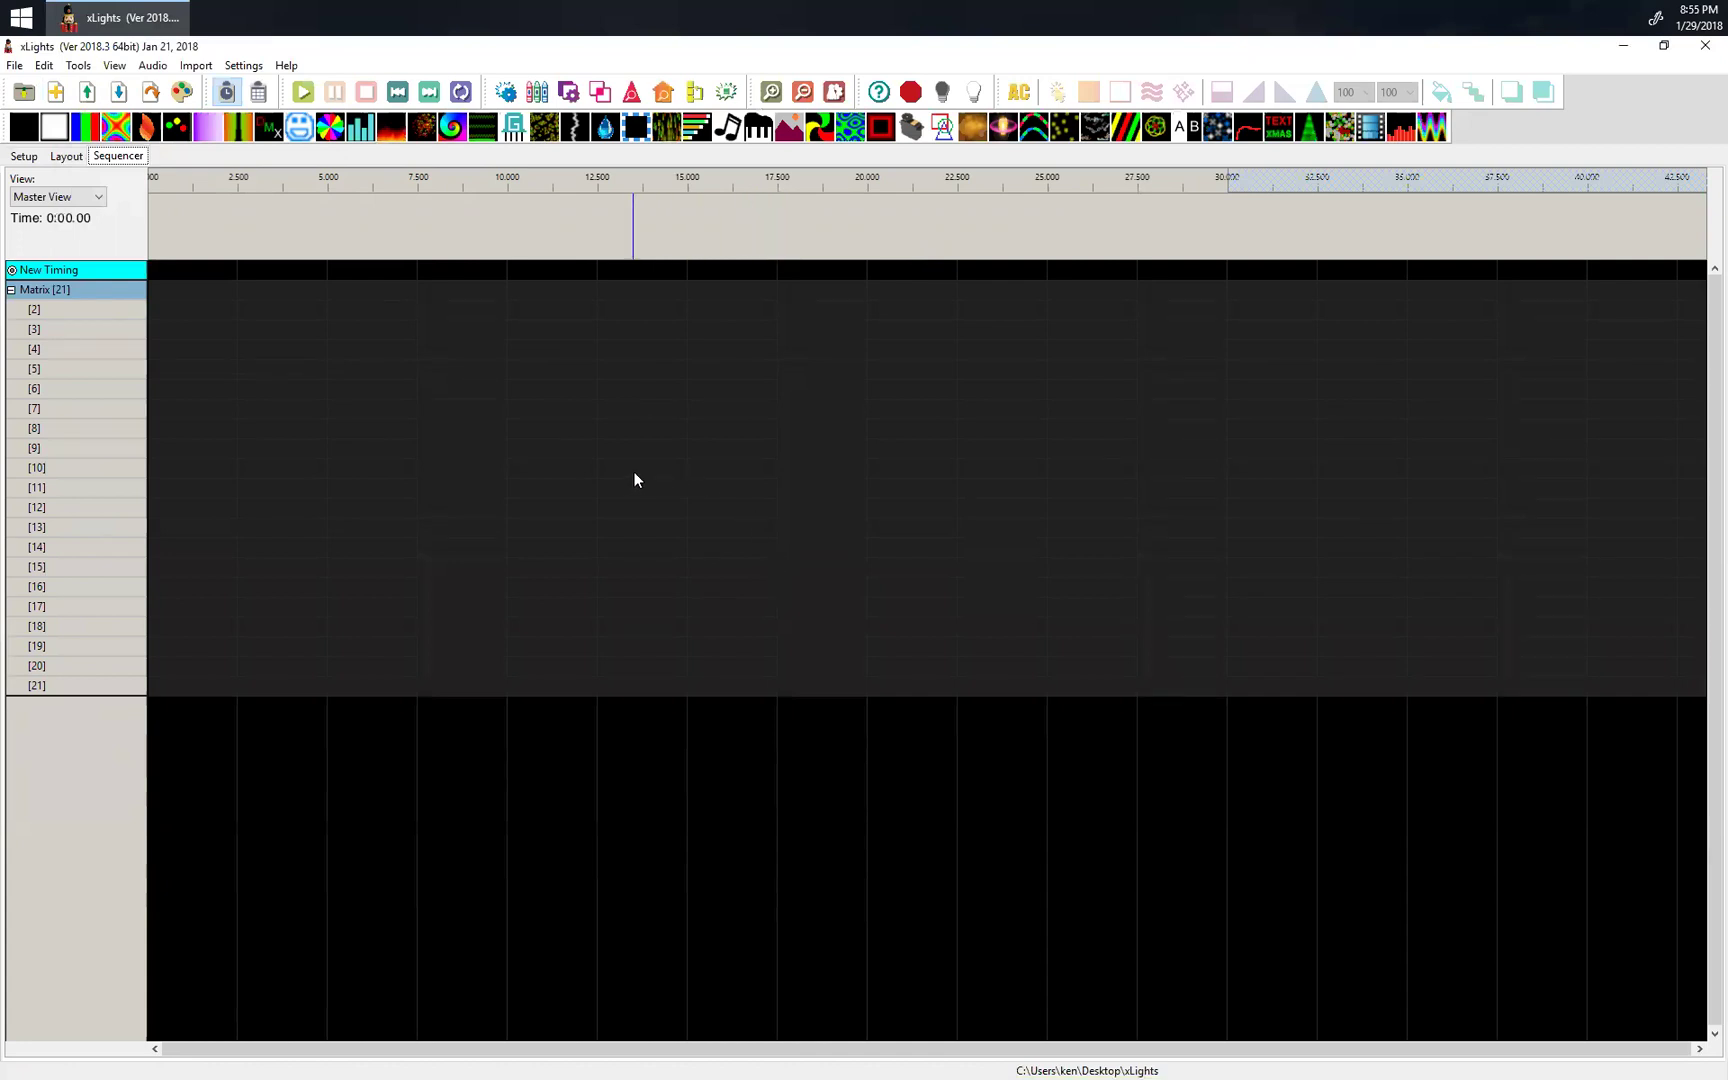
# Save the layout containing the matrix model and its face definitions.
pyautogui.click(66, 156)
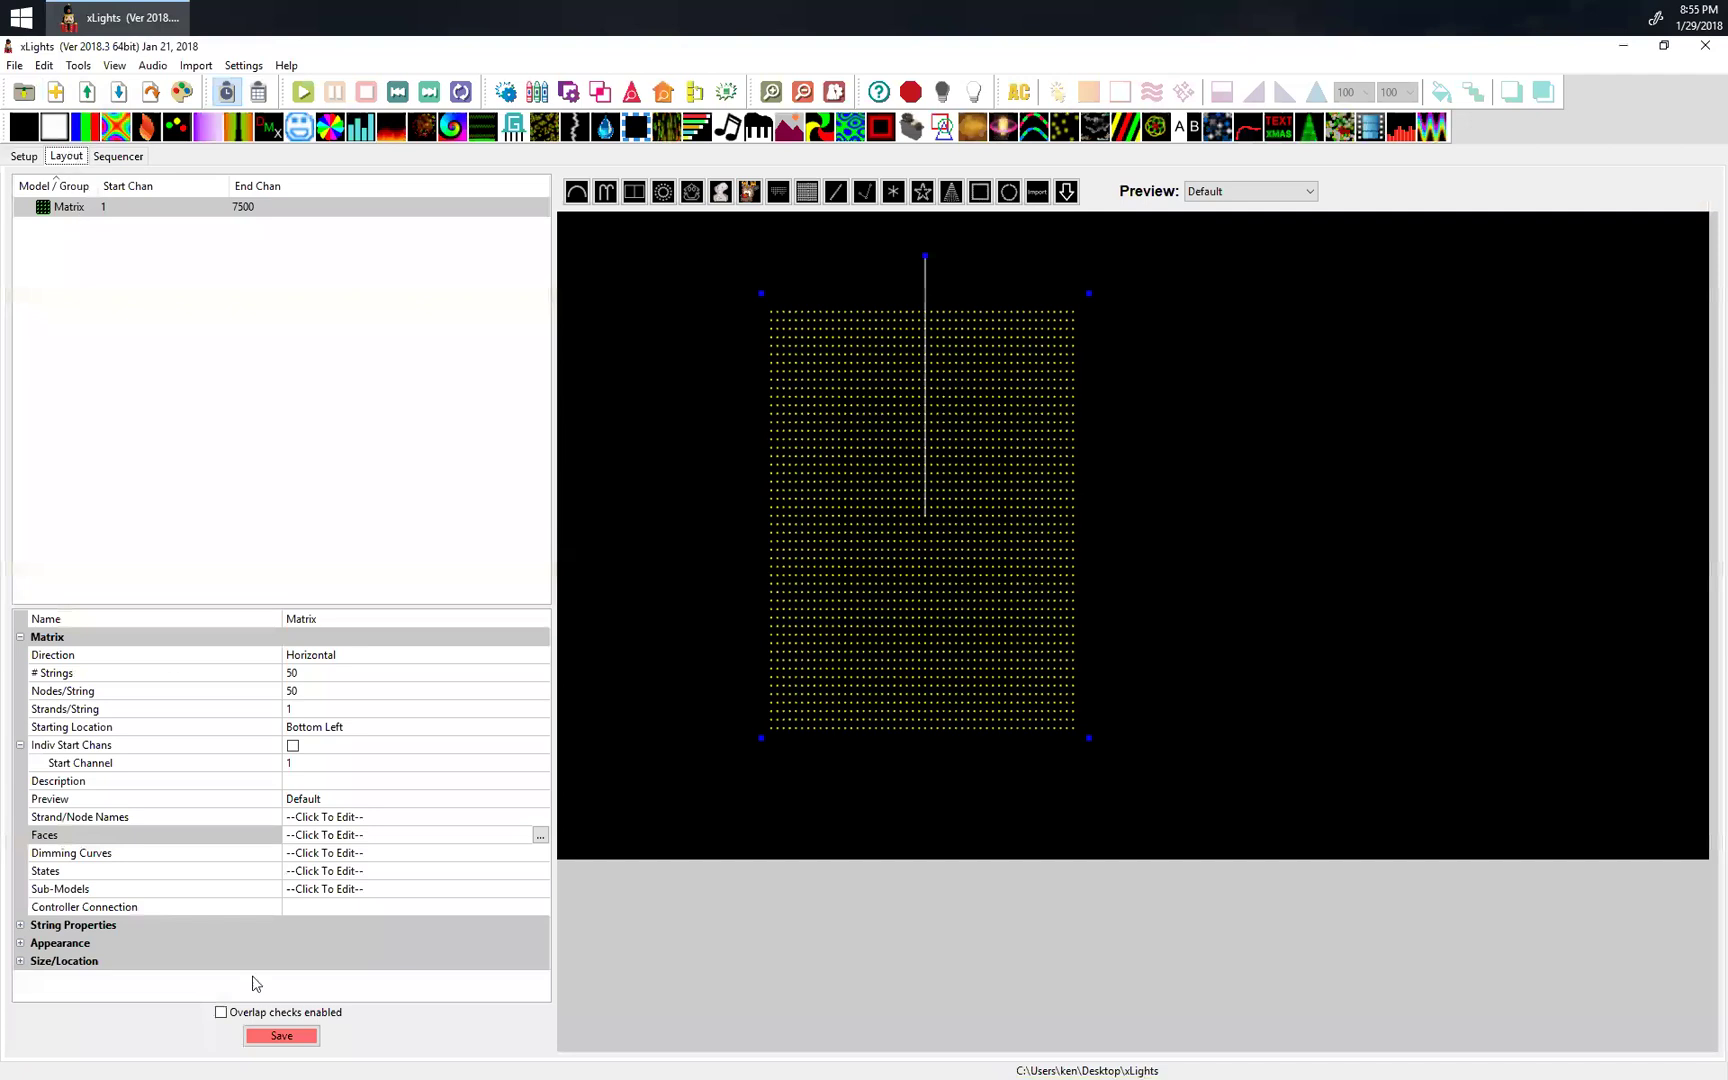
pyautogui.click(284, 1036)
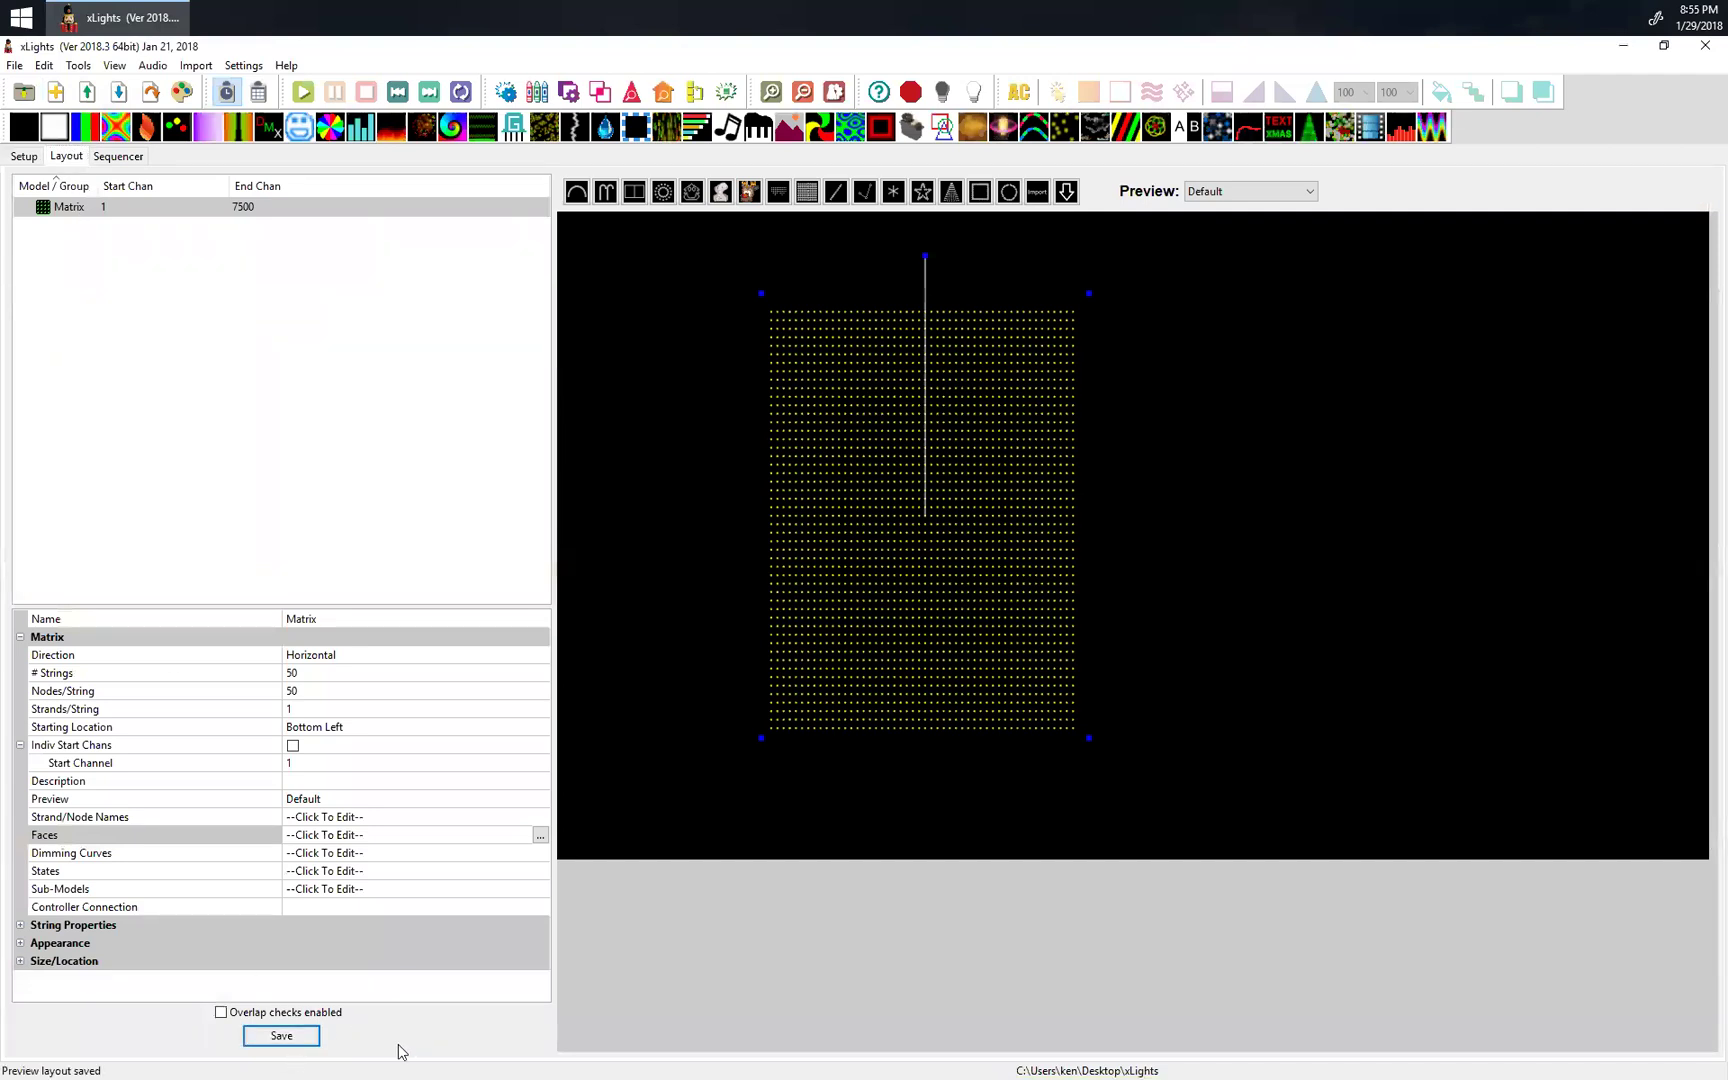
pyautogui.click(120, 156)
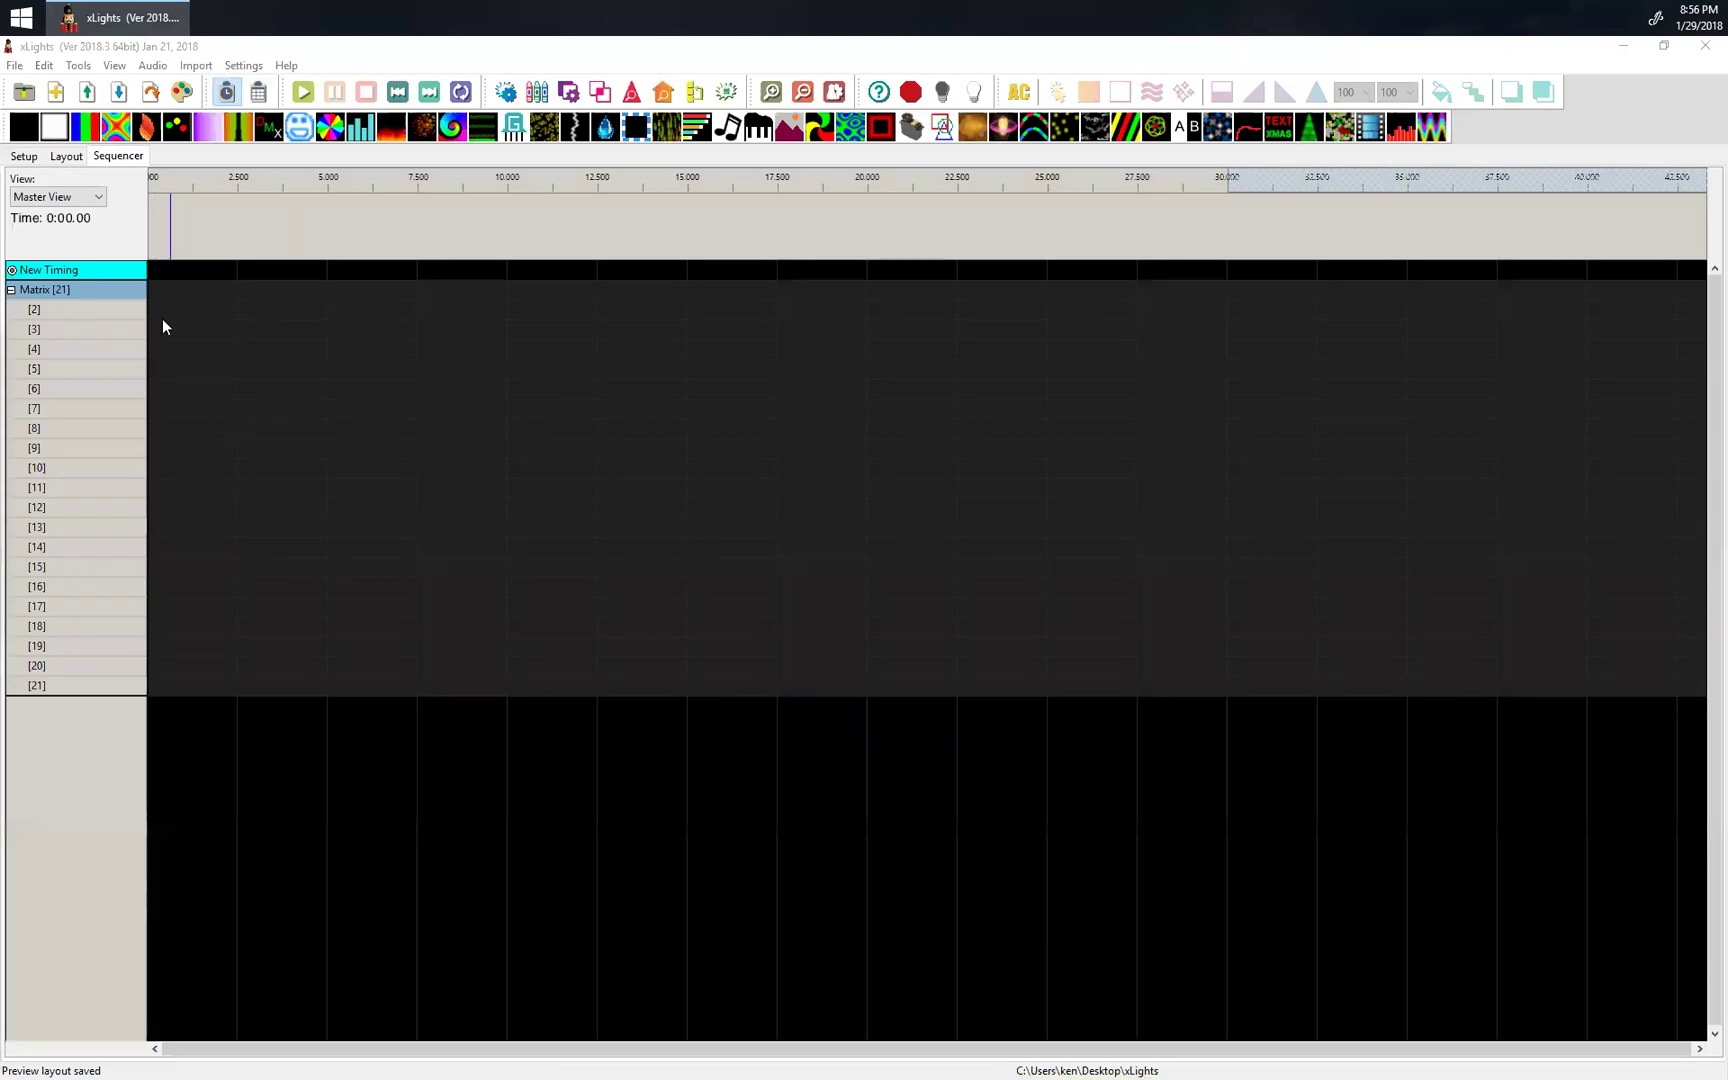
pyautogui.click(66, 156)
pyautogui.click(277, 1040)
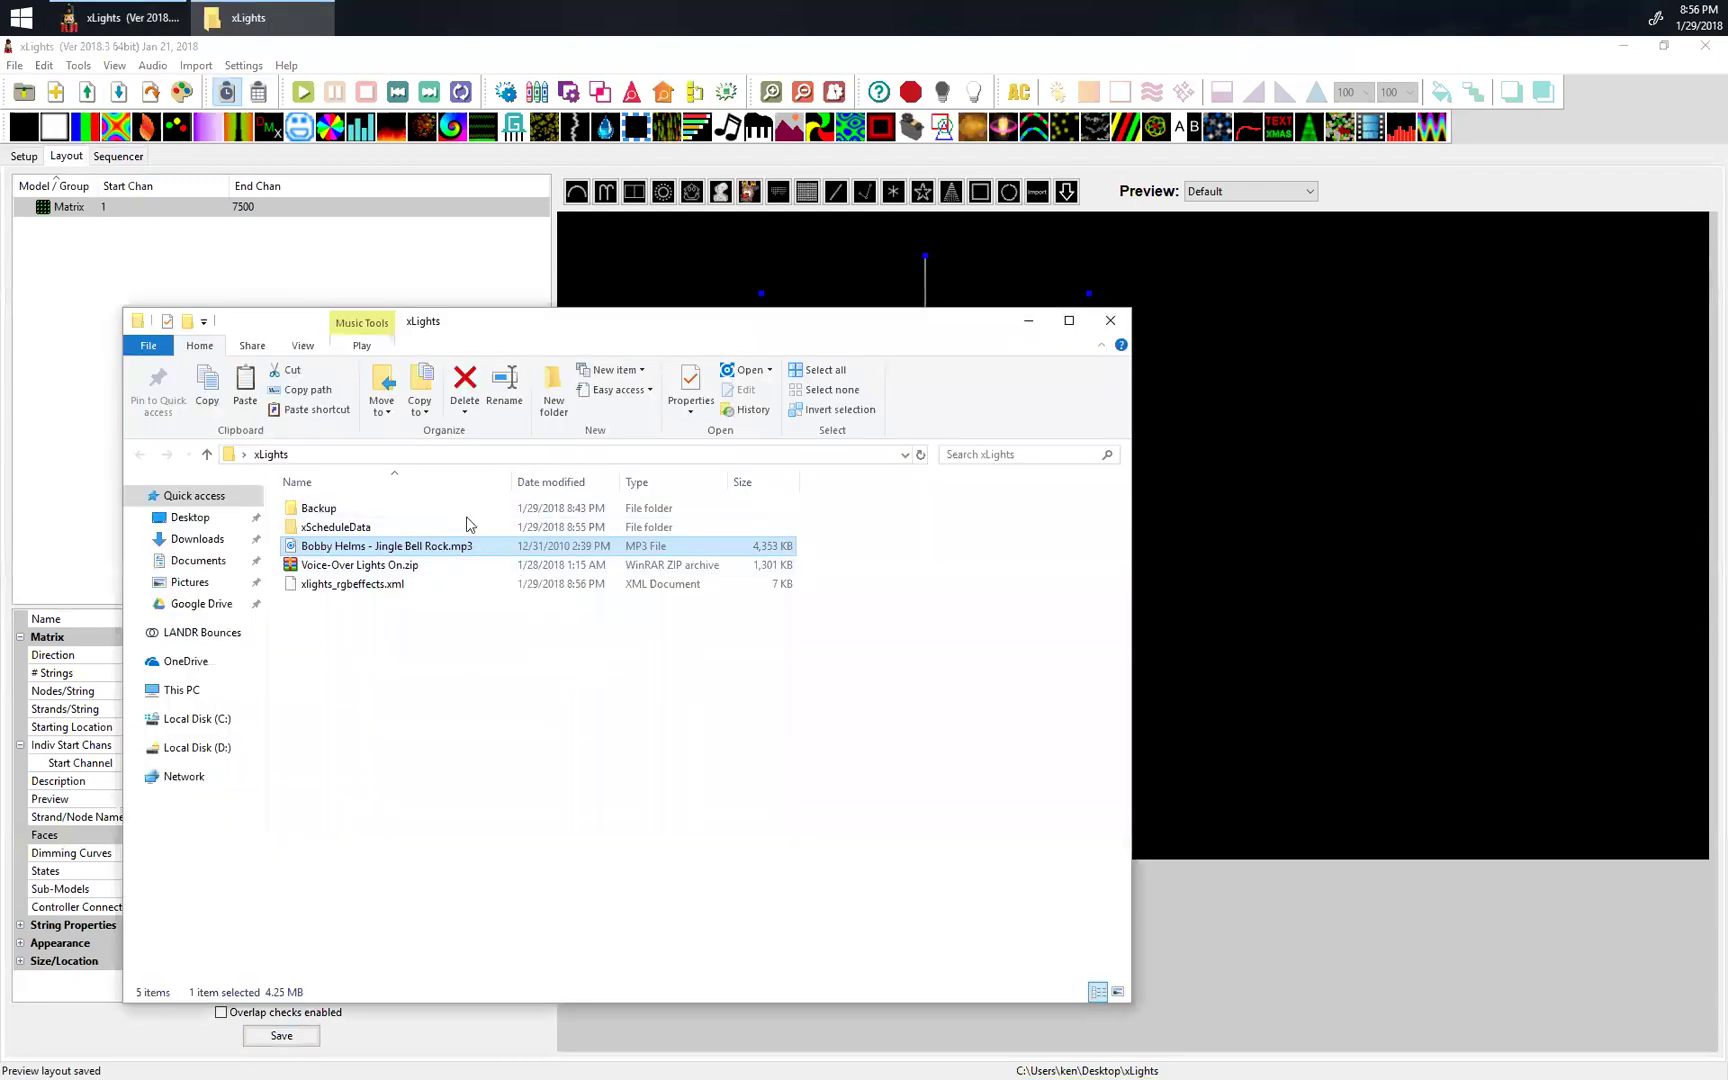
# Check the saved xlights_rgbeffects.xml in the xLights show folder, close the folder, and return to the Sequencer.
pyautogui.click(415, 565)
pyautogui.click(410, 590)
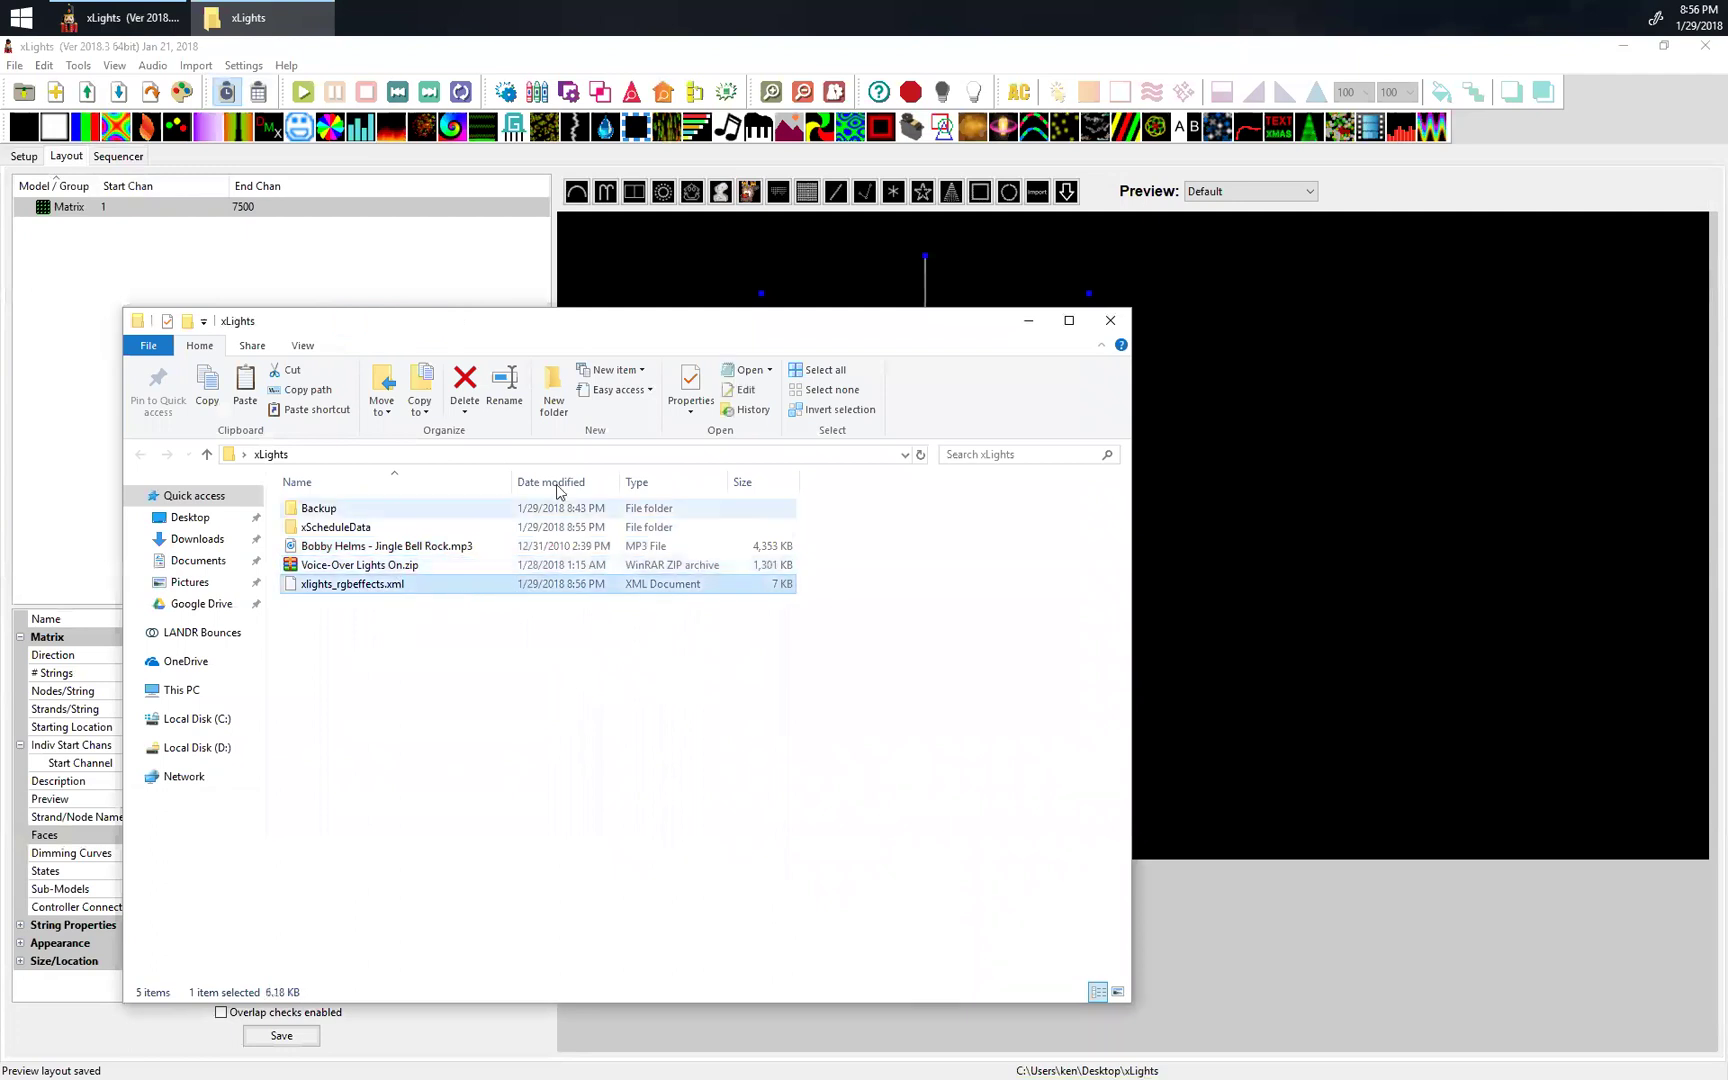
pyautogui.hotkey('alt', 'F4')
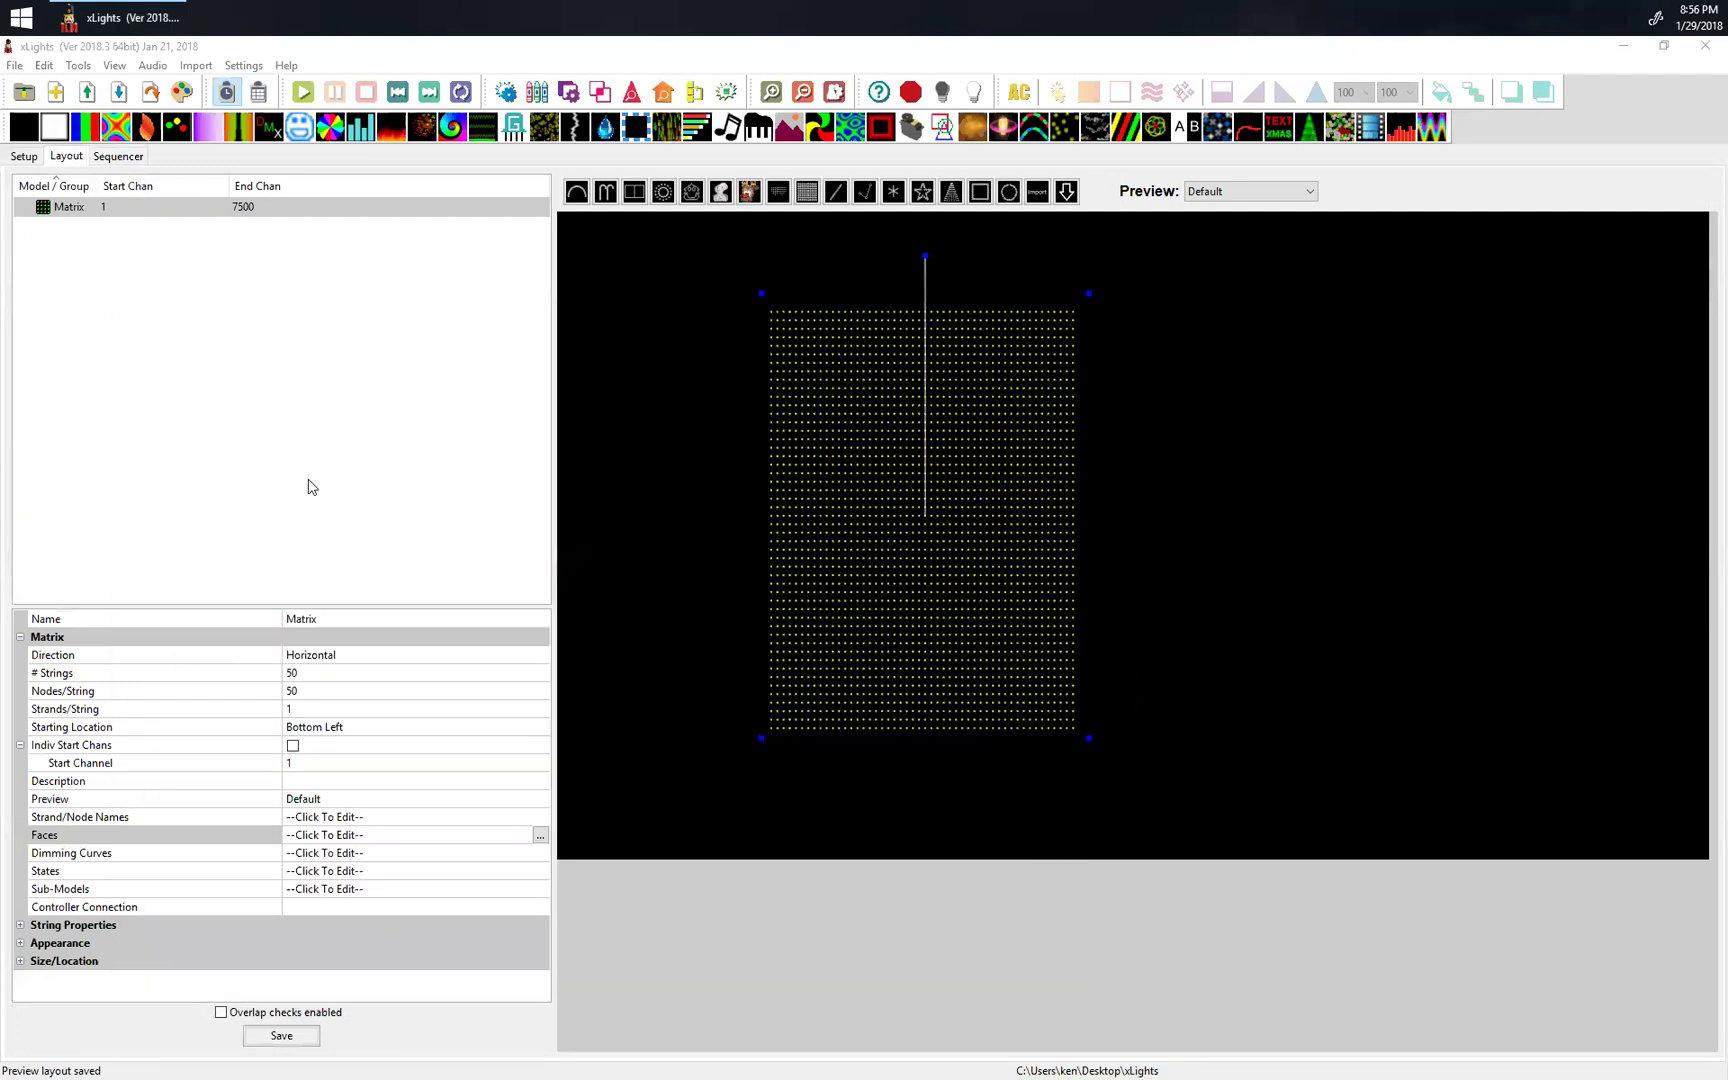
pyautogui.click(113, 157)
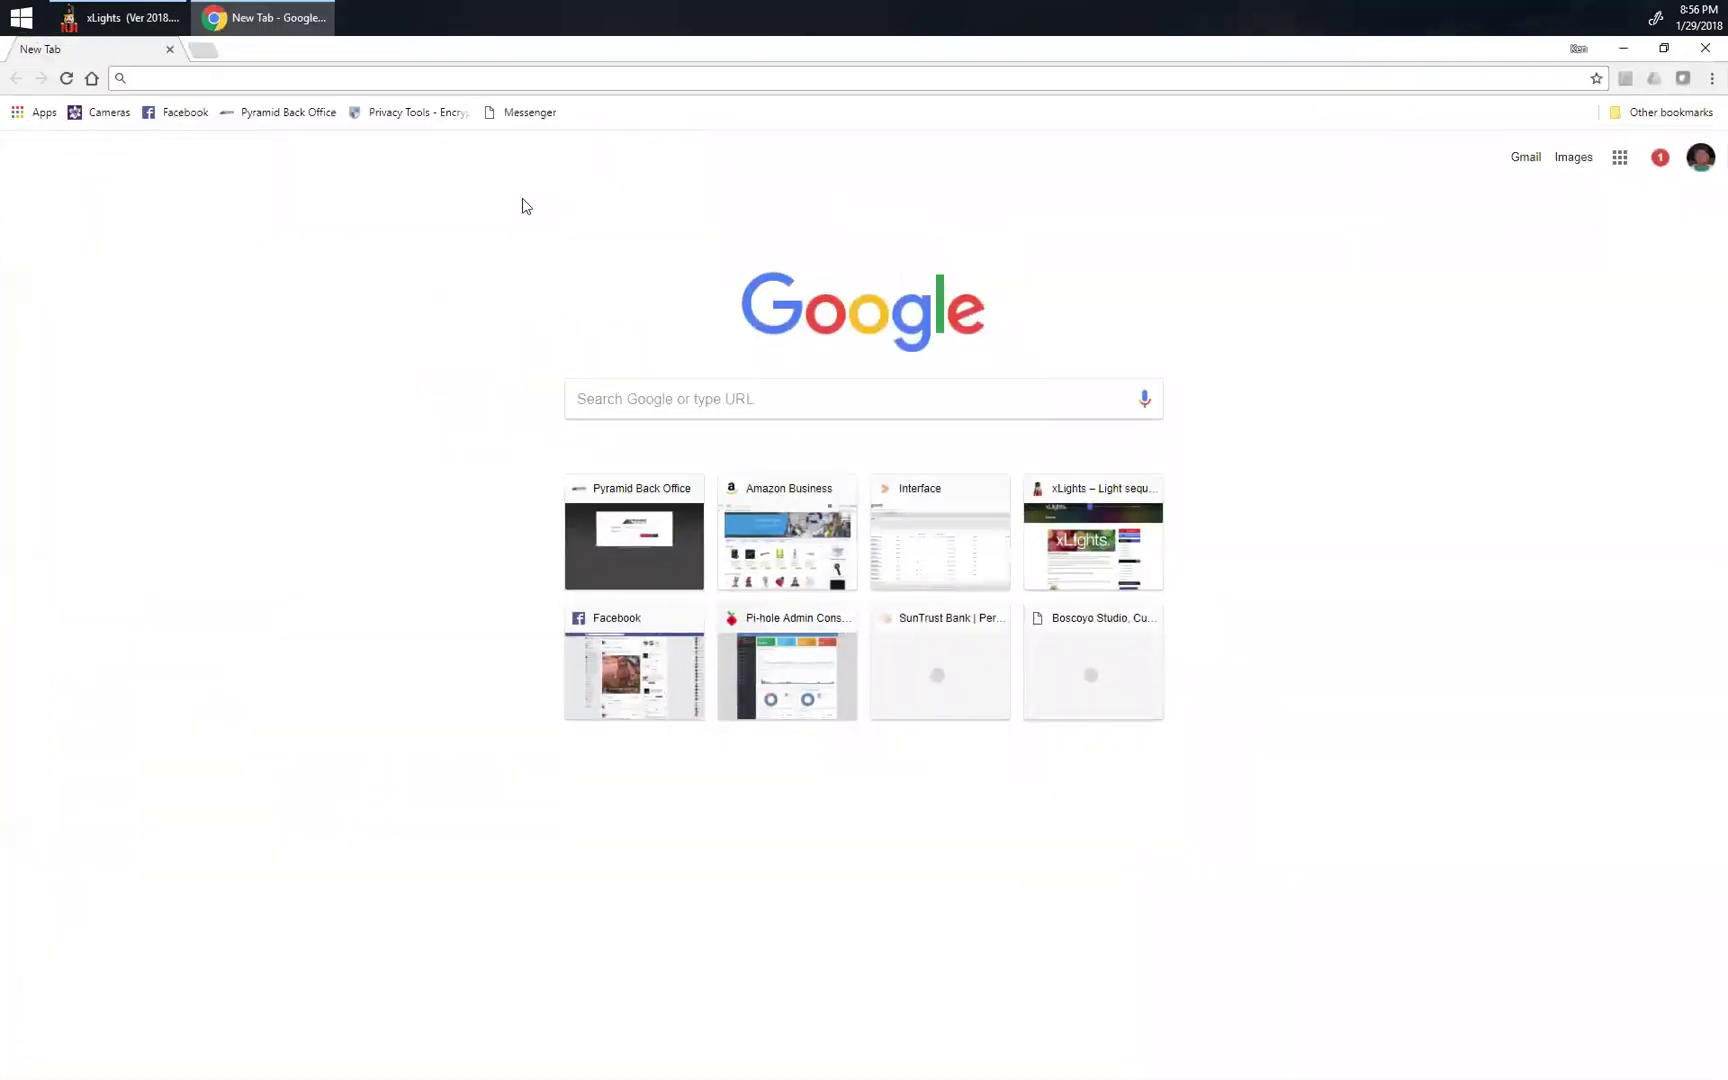
# Search Google in Chrome for "frosty the snowman lyrics", copy the lyrics through "Running here and there", and close the browser.
pyautogui.write('frosty the snowman')
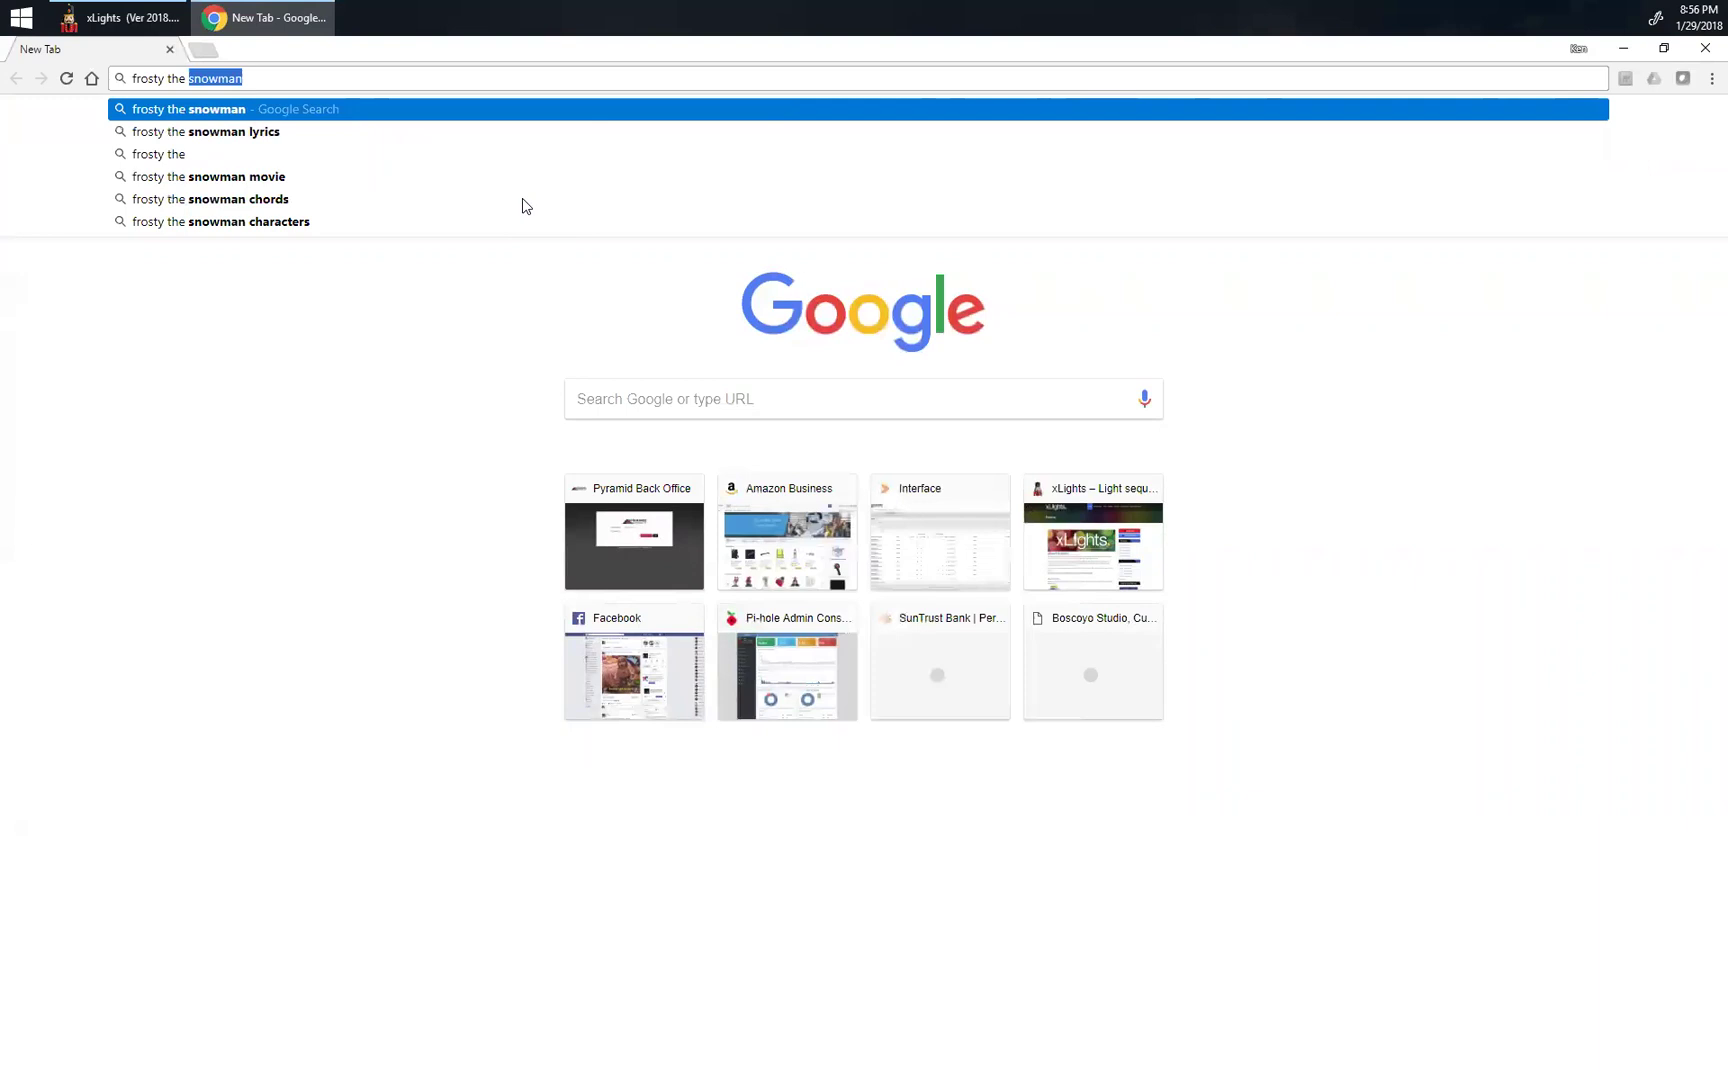
pyautogui.press('Down')
pyautogui.press('Return')
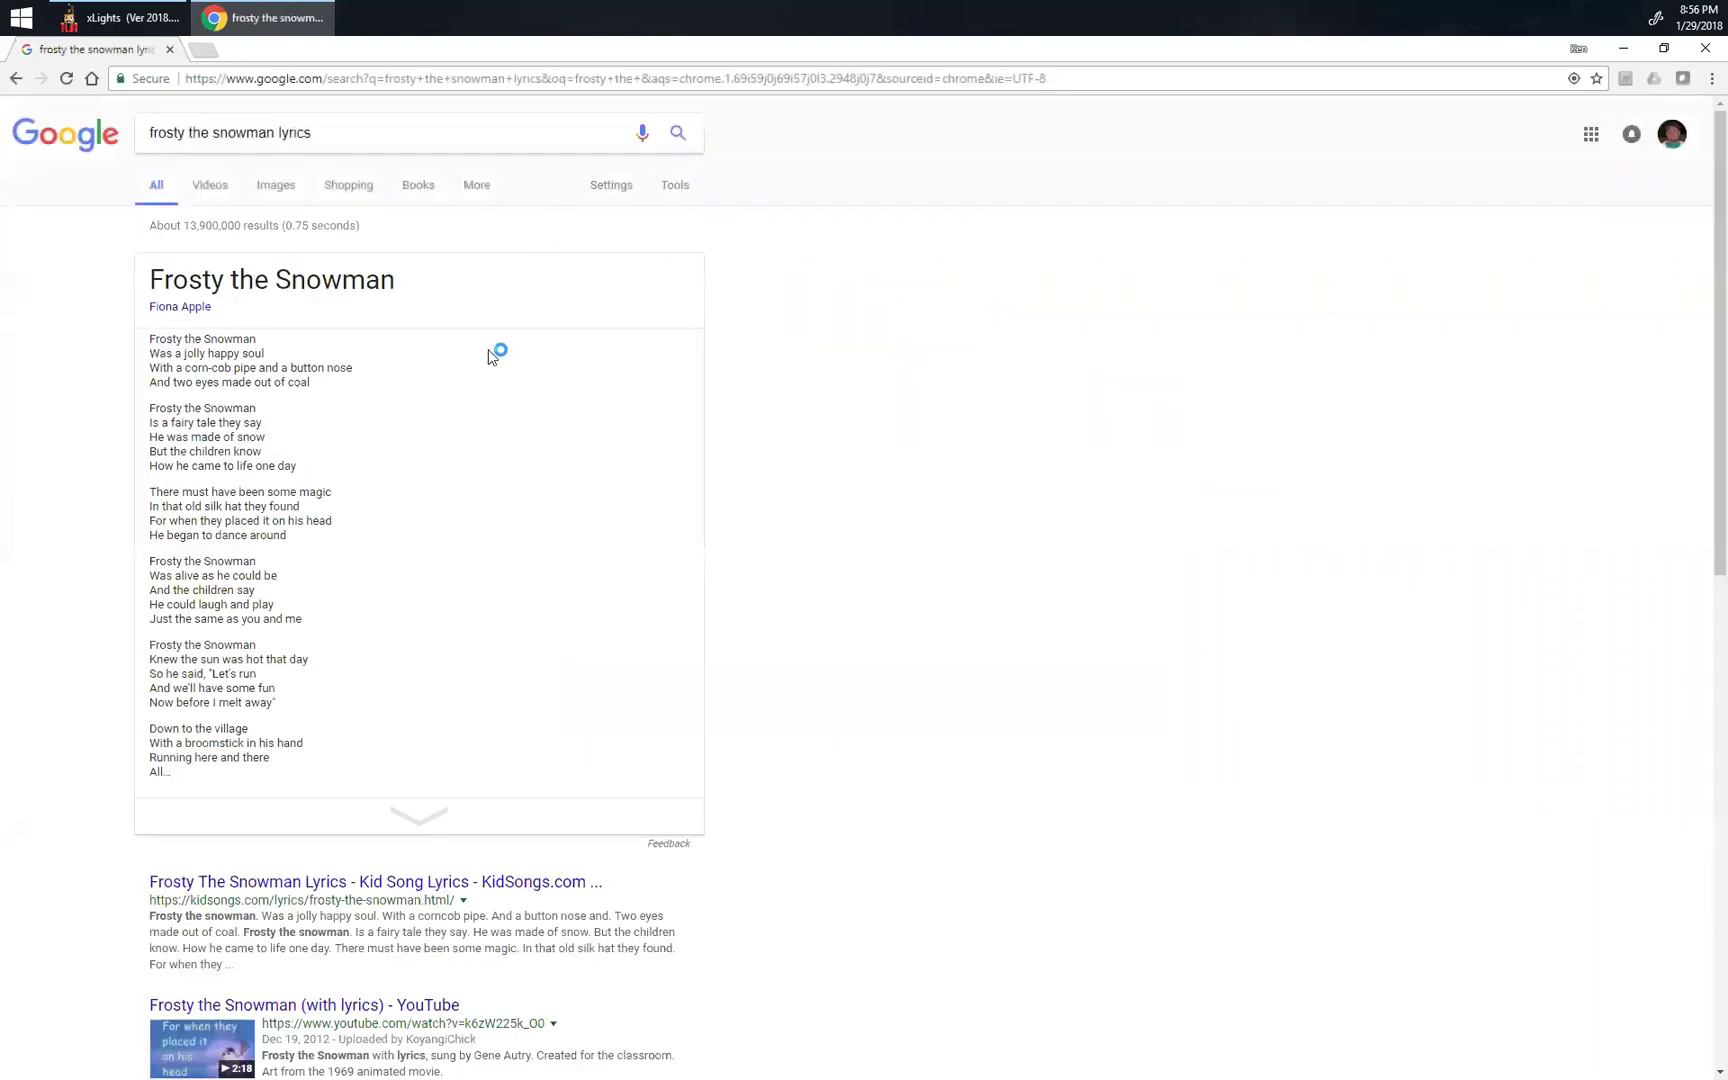
pyautogui.moveTo(160, 340); pyautogui.dragTo(284, 771)
pyautogui.hotkey('ctrl', 'c')
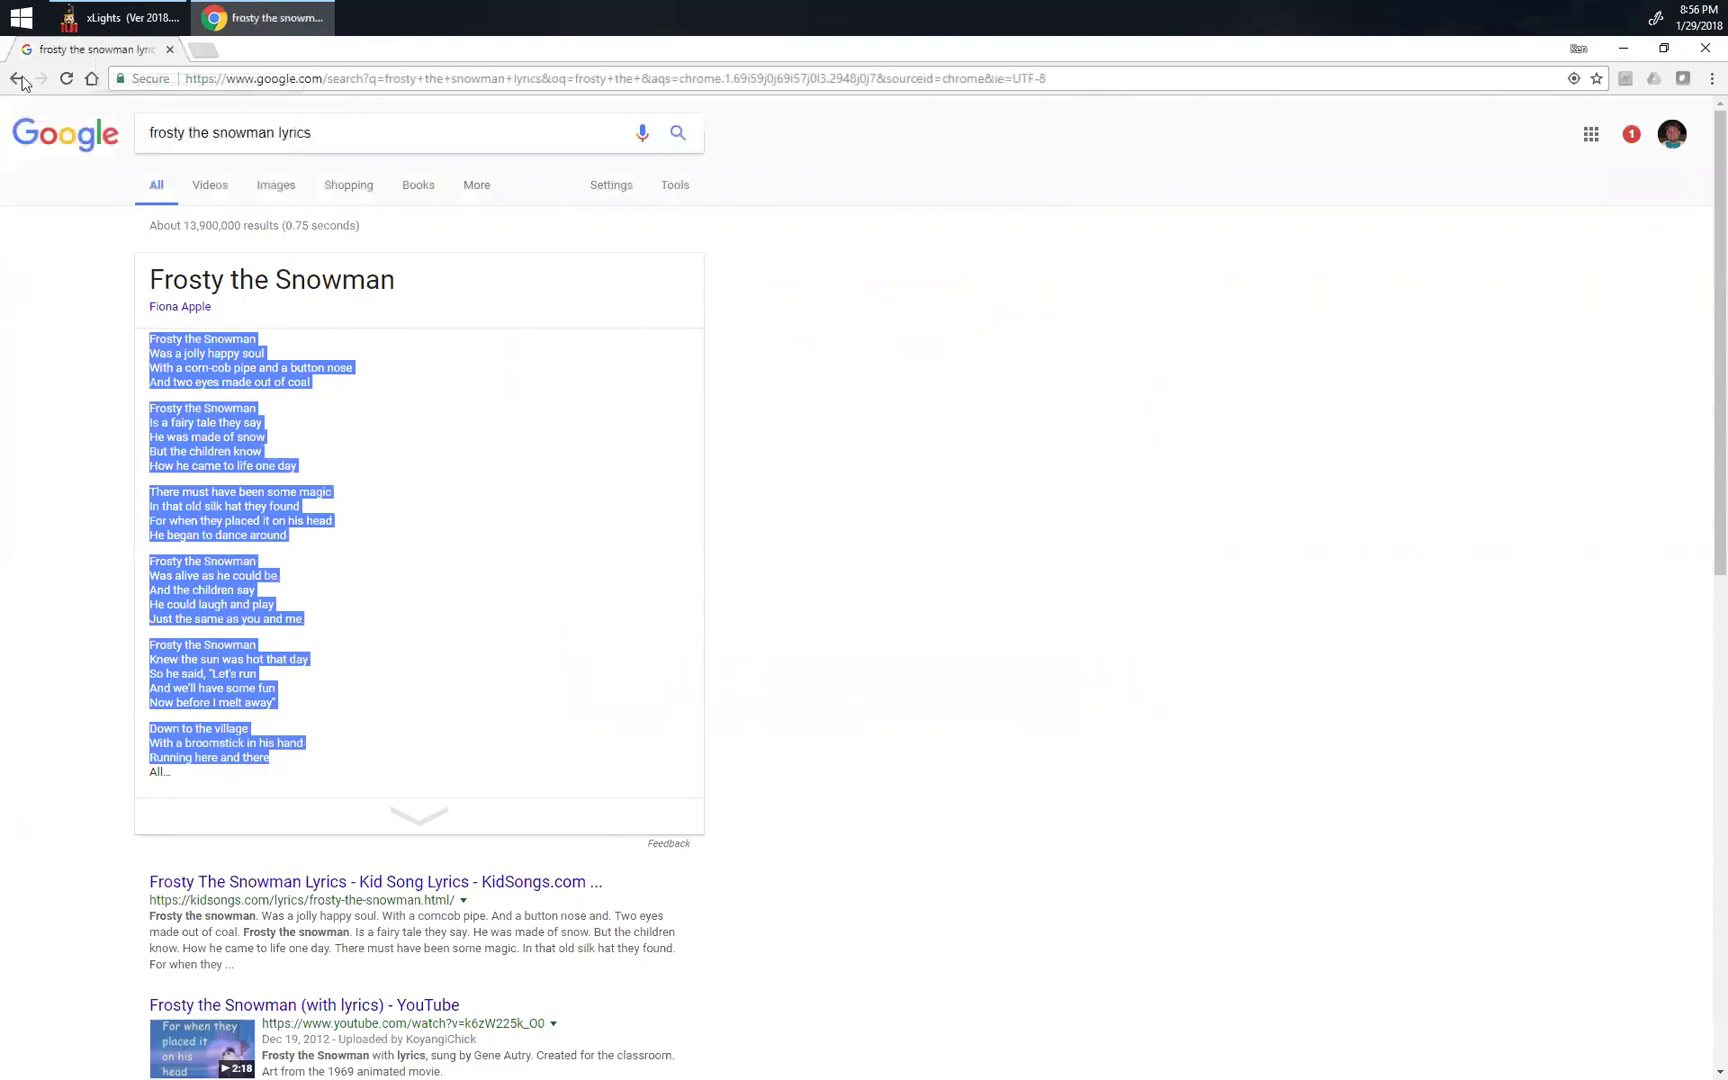
pyautogui.hotkey('alt', 'F4')
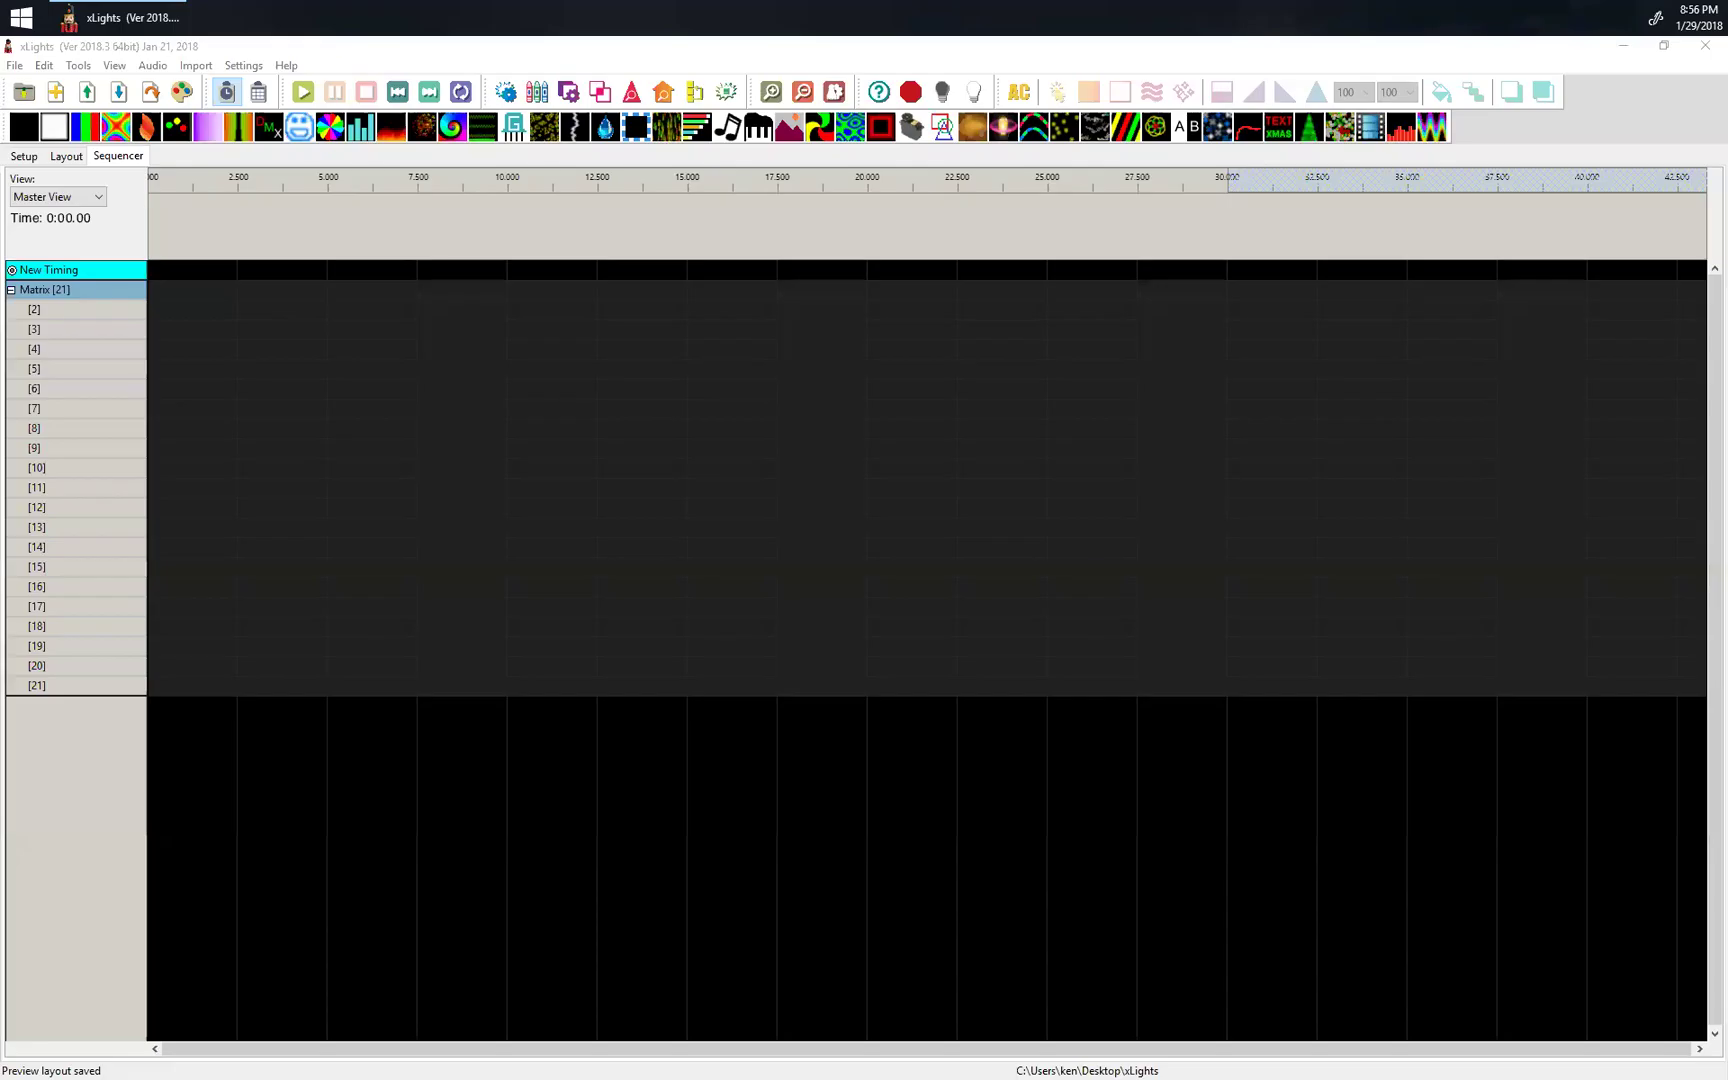
# Import the copied Frosty the Snowman lyrics into the New Timing track.
pyautogui.rightClick(119, 273)
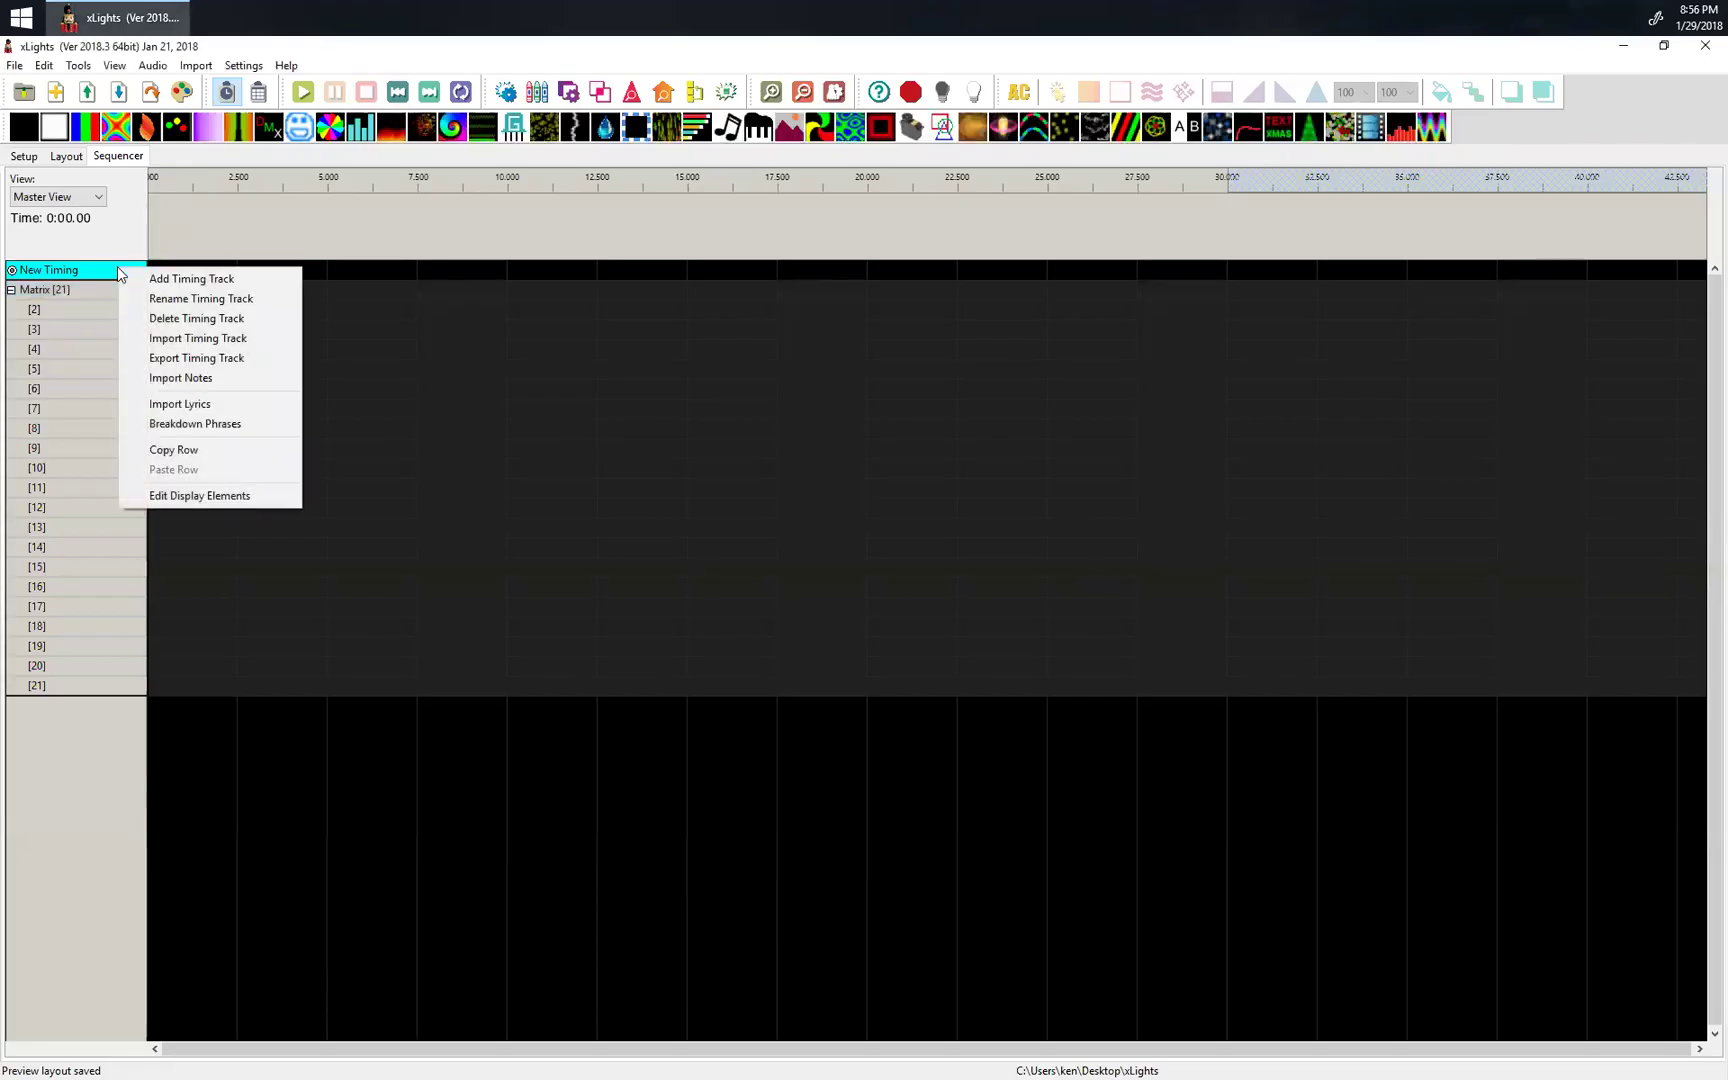
pyautogui.rightClick(230, 330)
pyautogui.click(302, 408)
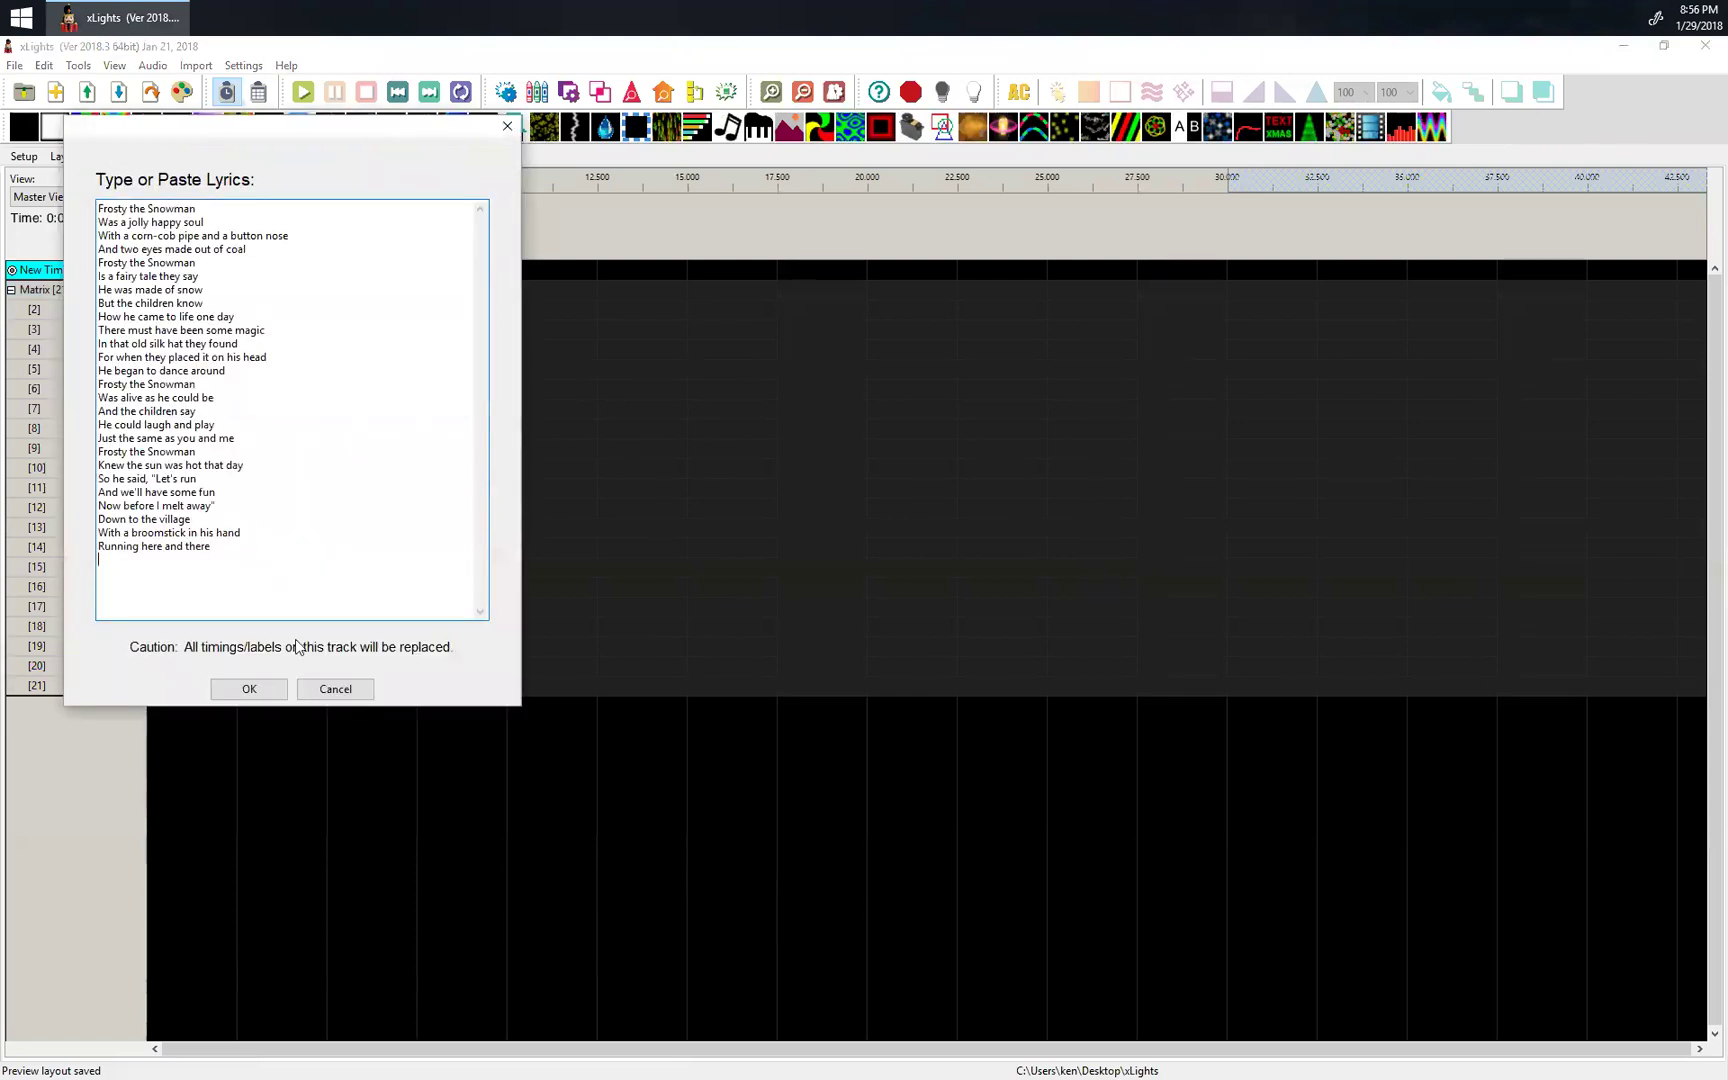
pyautogui.click(250, 689)
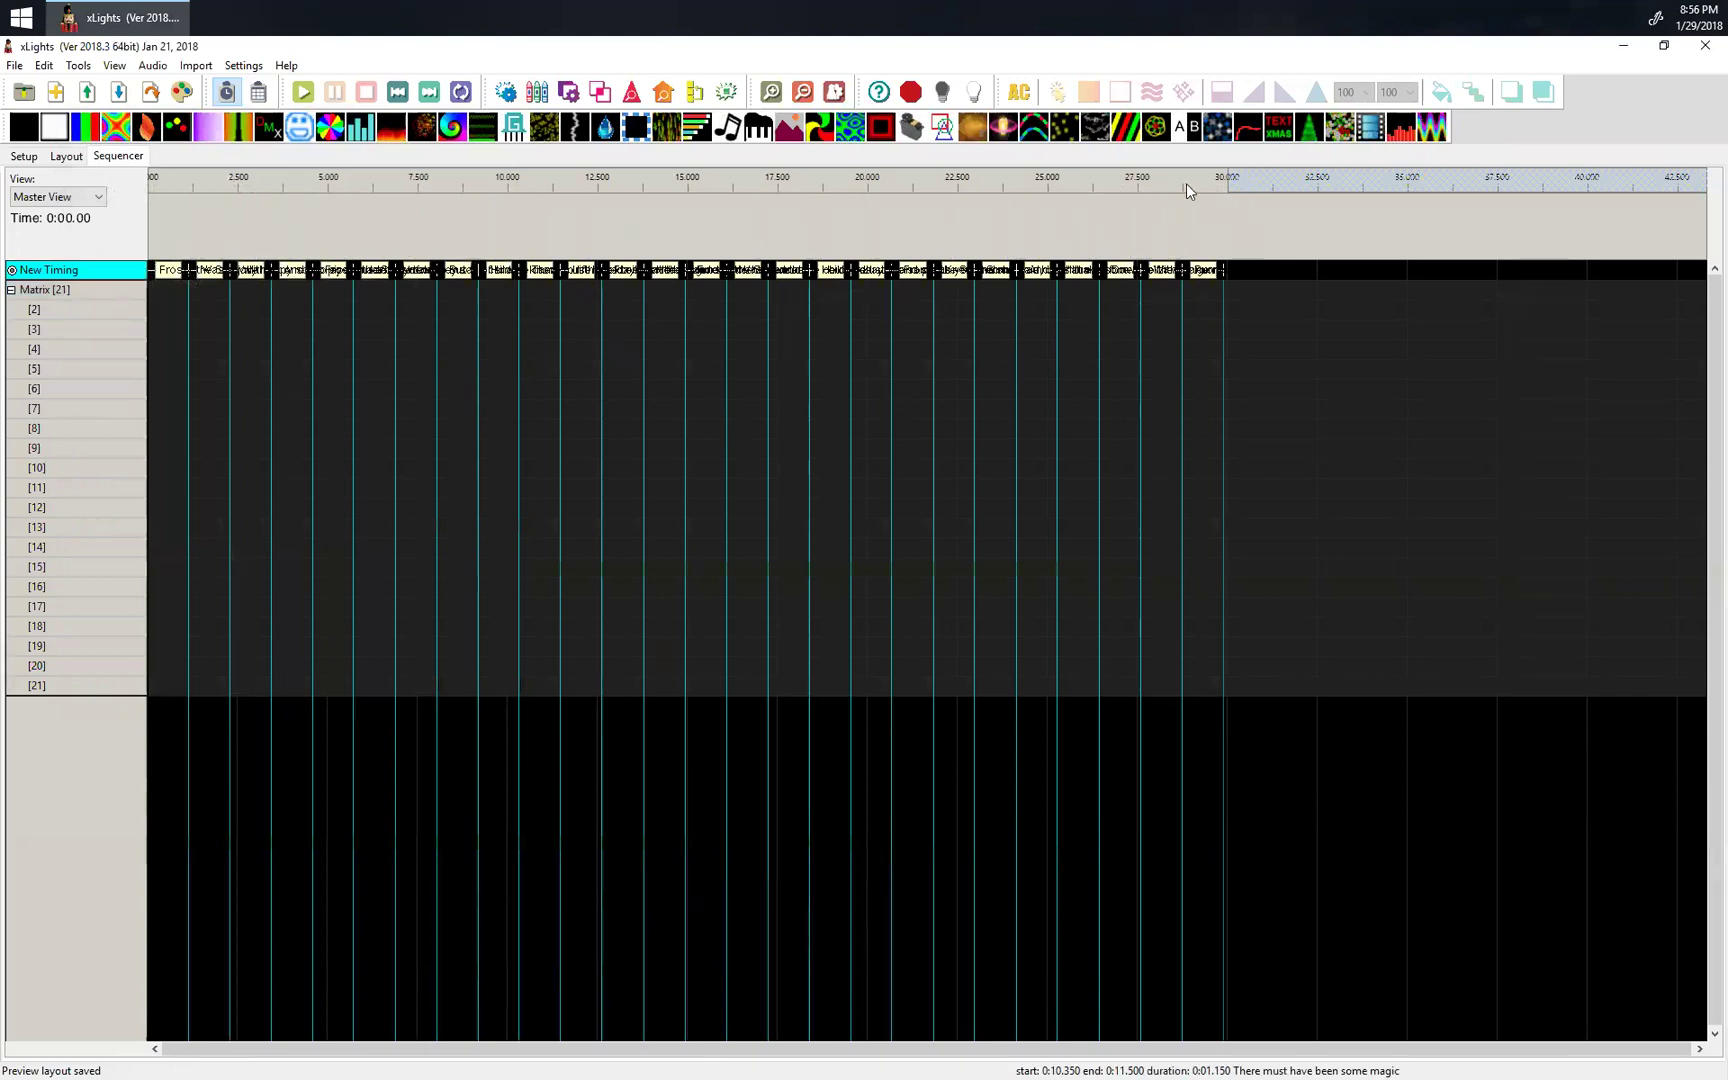
# Set the sequence duration to 120 seconds in the sequence settings.
pyautogui.click(243, 65)
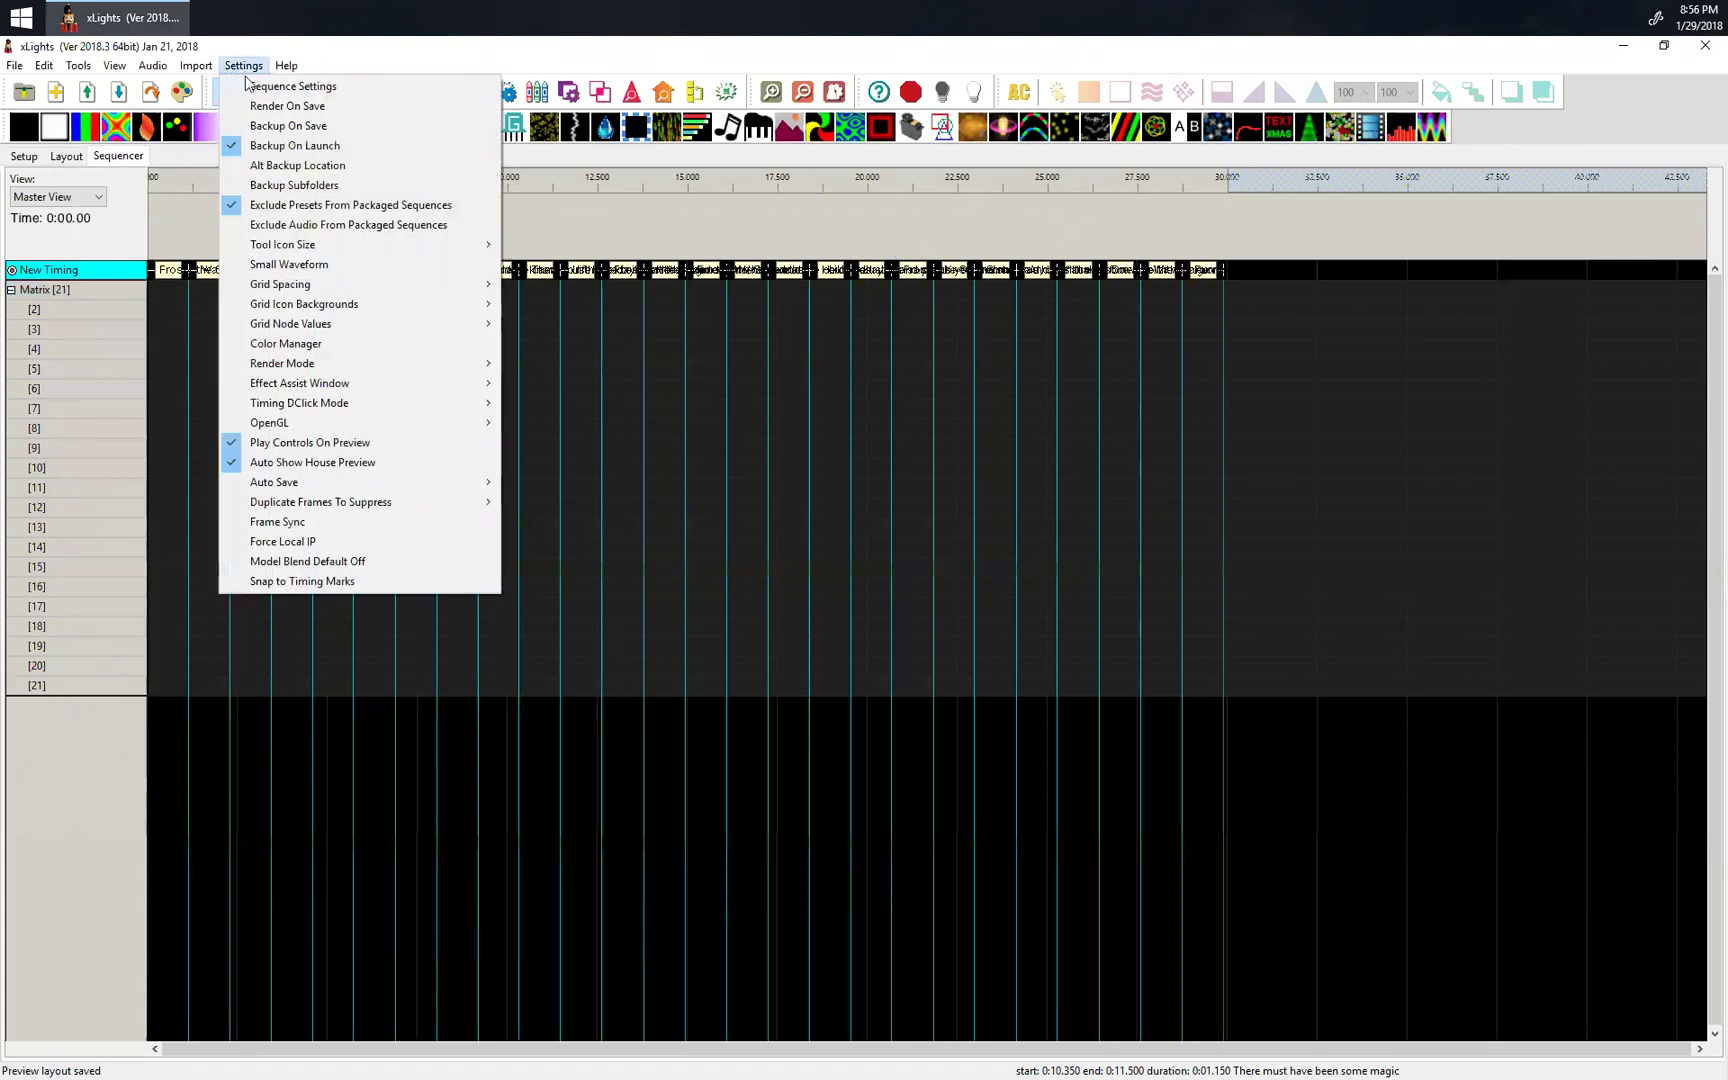
pyautogui.click(240, 86)
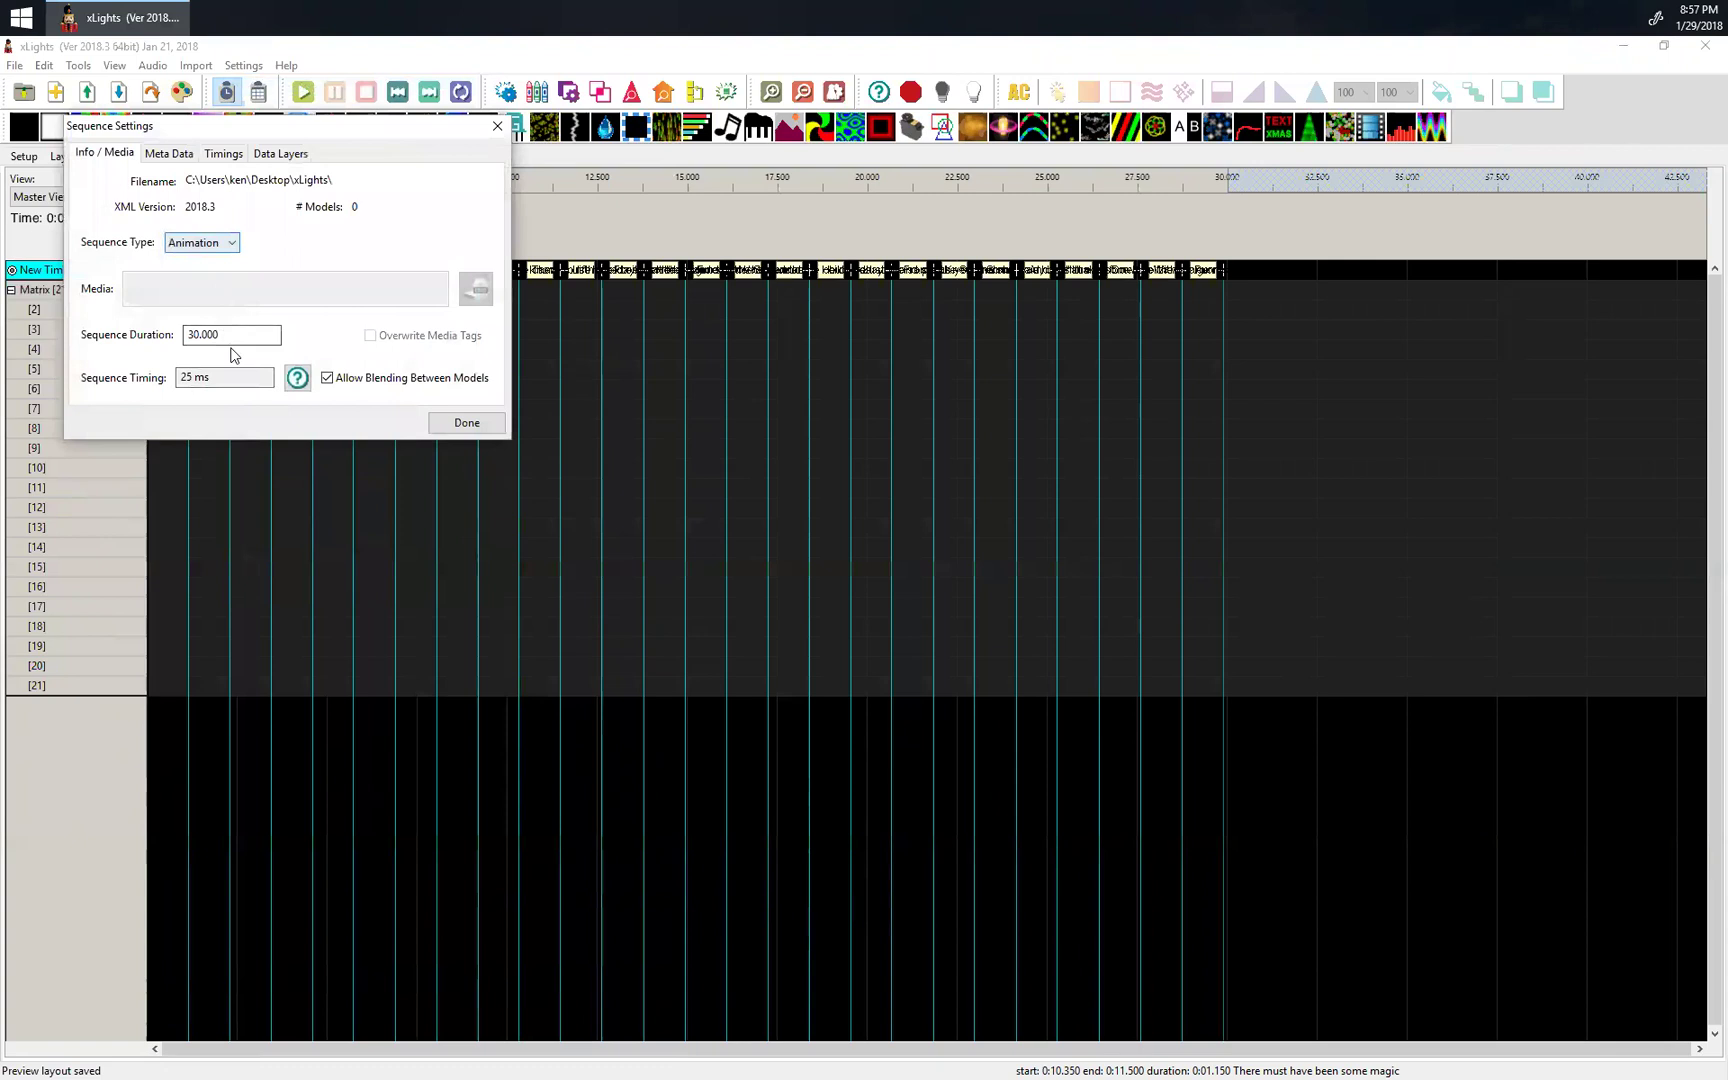
pyautogui.click(240, 333)
pyautogui.press('Home')
pyautogui.press('Delete')
pyautogui.press('Delete')
pyautogui.write('120')
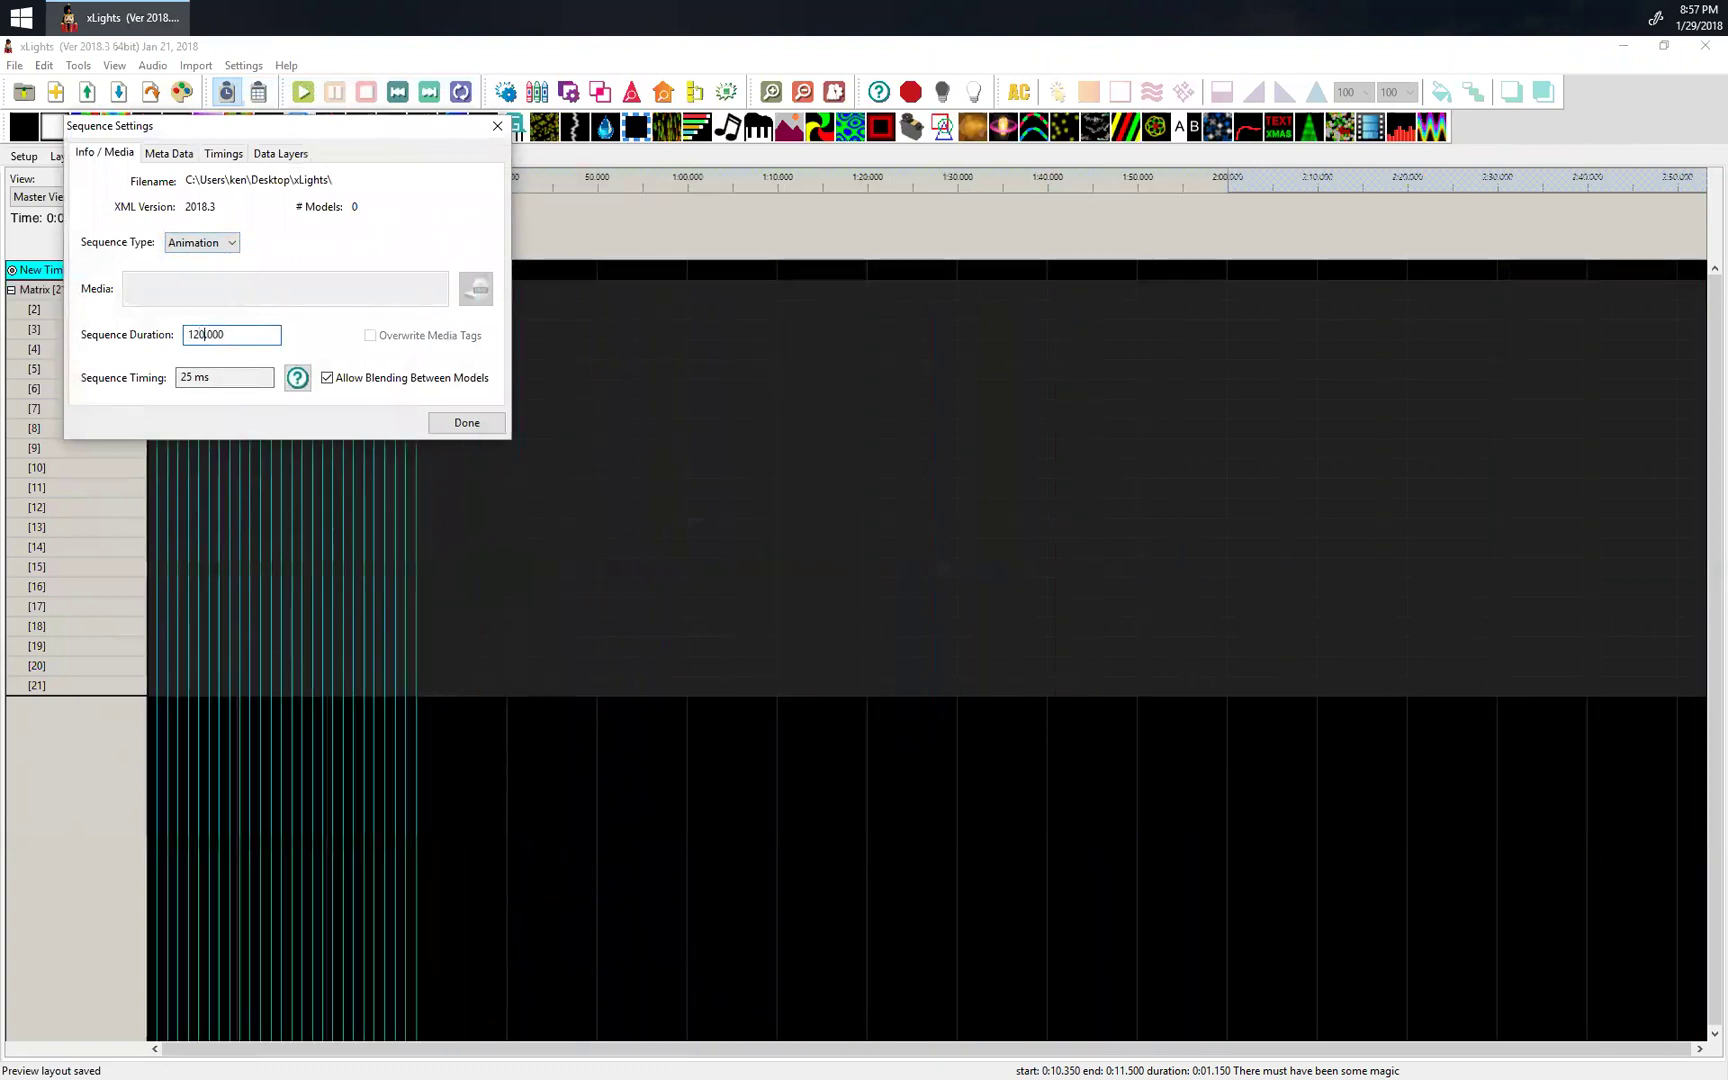
pyautogui.click(479, 423)
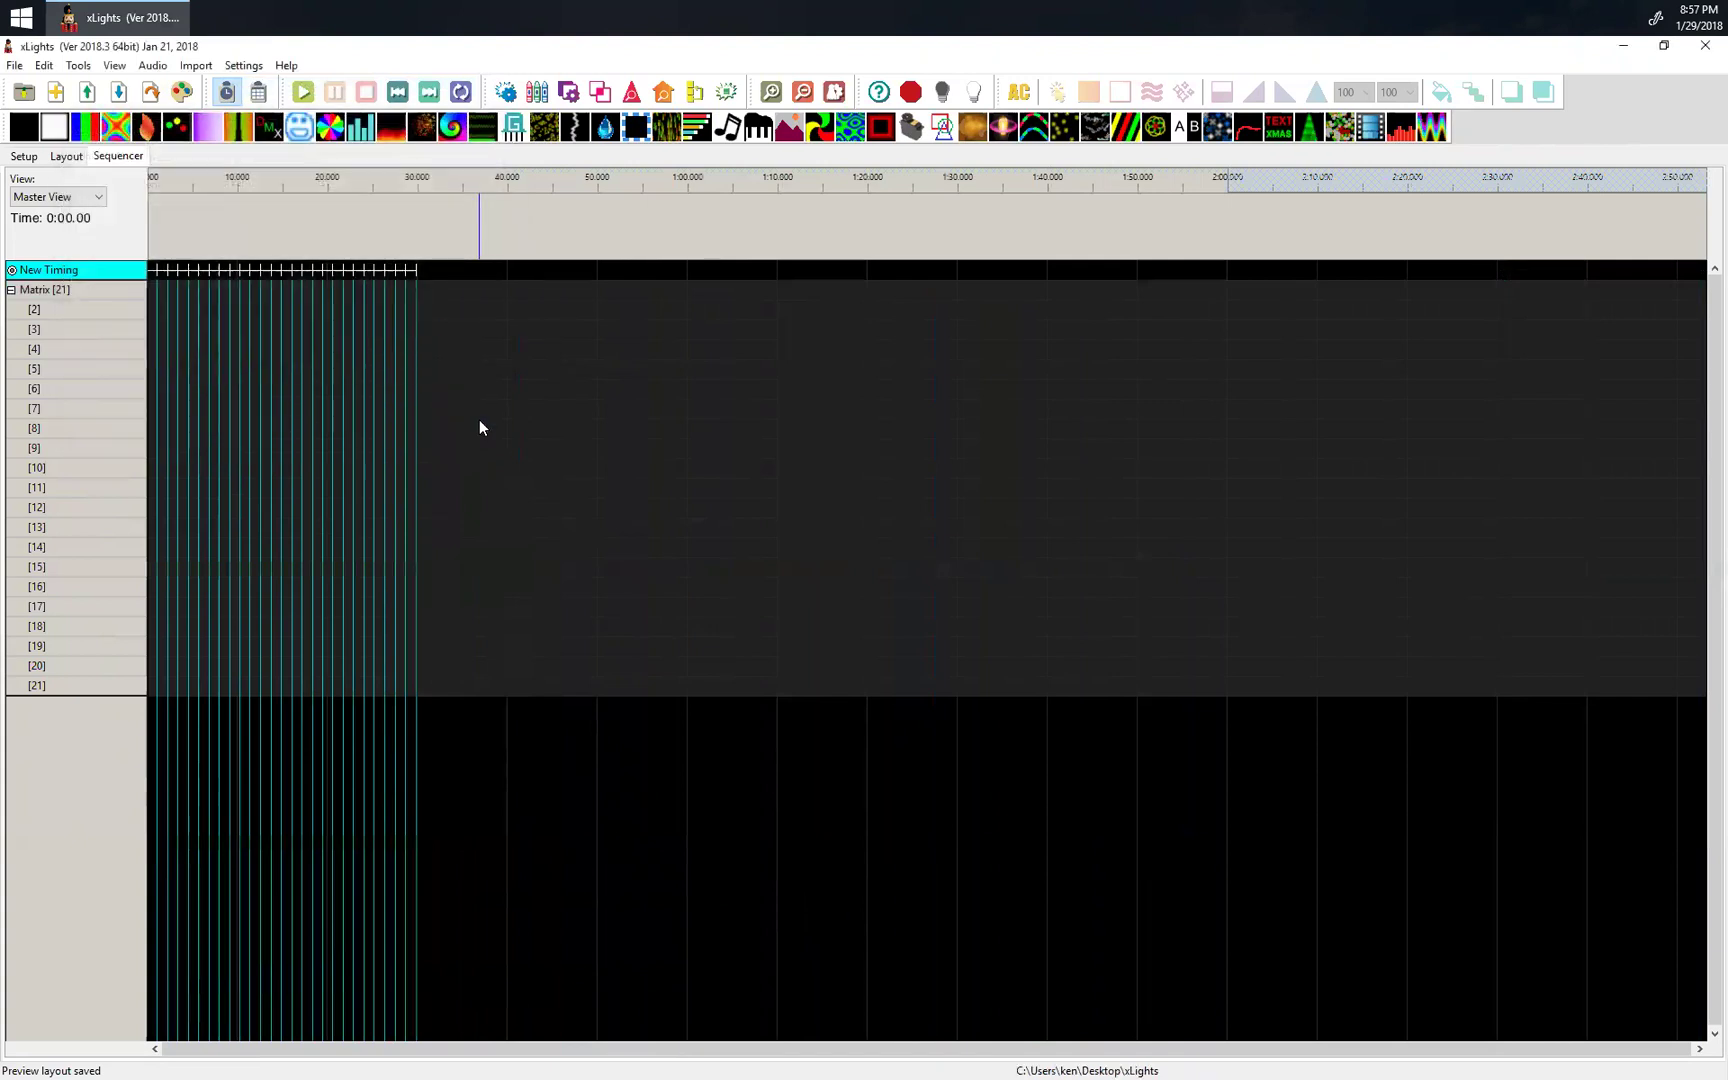
# Reimport the copied lyrics into the New Timing track to spread the phrases over the lengthened sequence.
pyautogui.rightClick(117, 271)
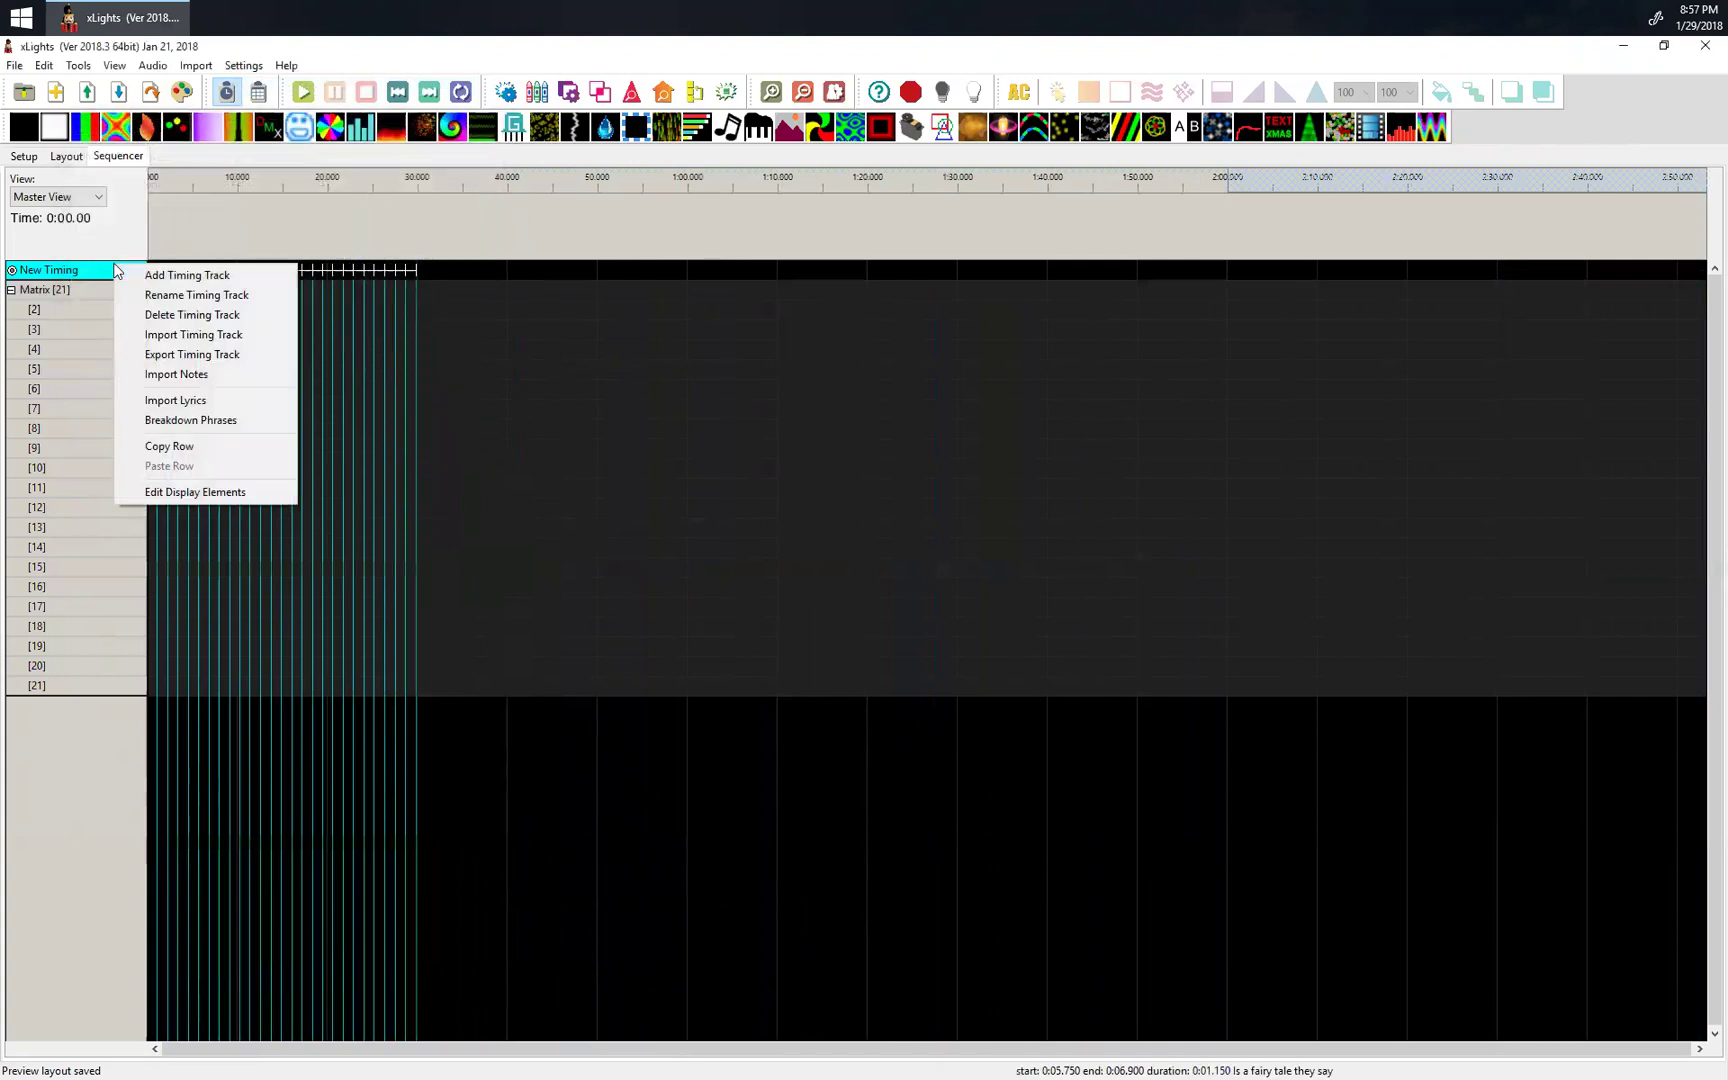
pyautogui.click(350, 253)
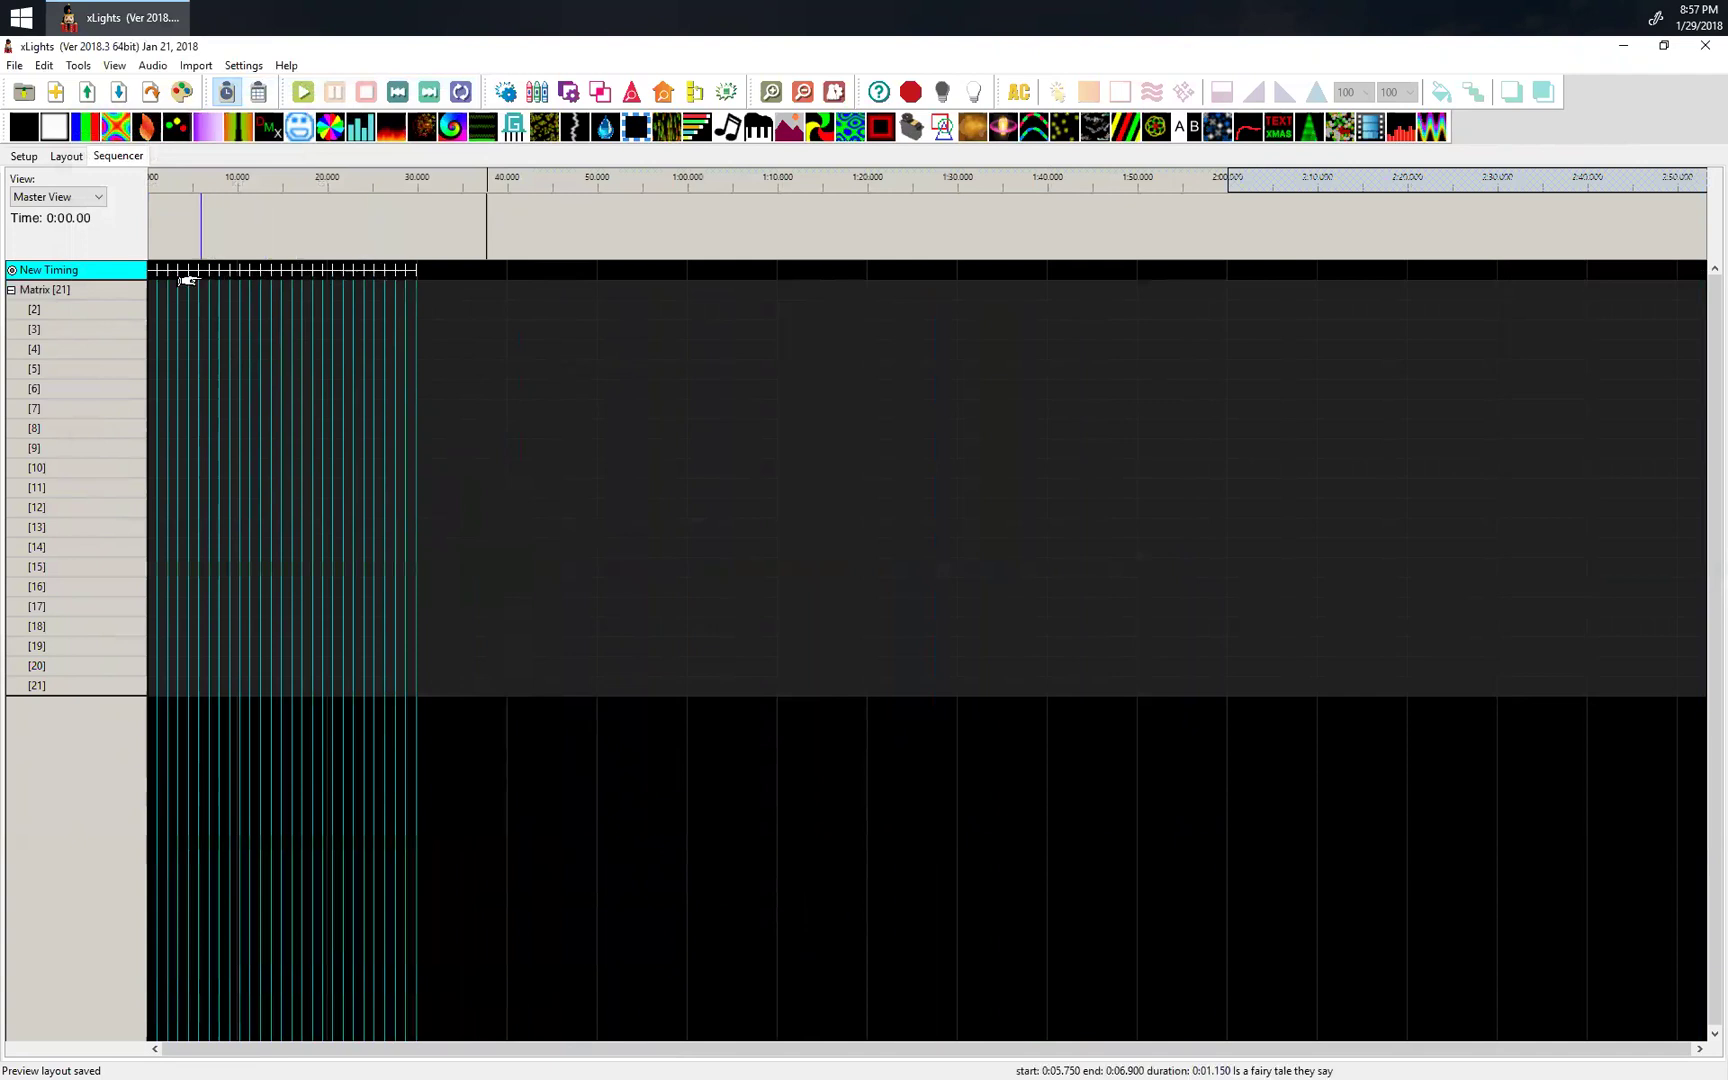
pyautogui.rightClick(113, 274)
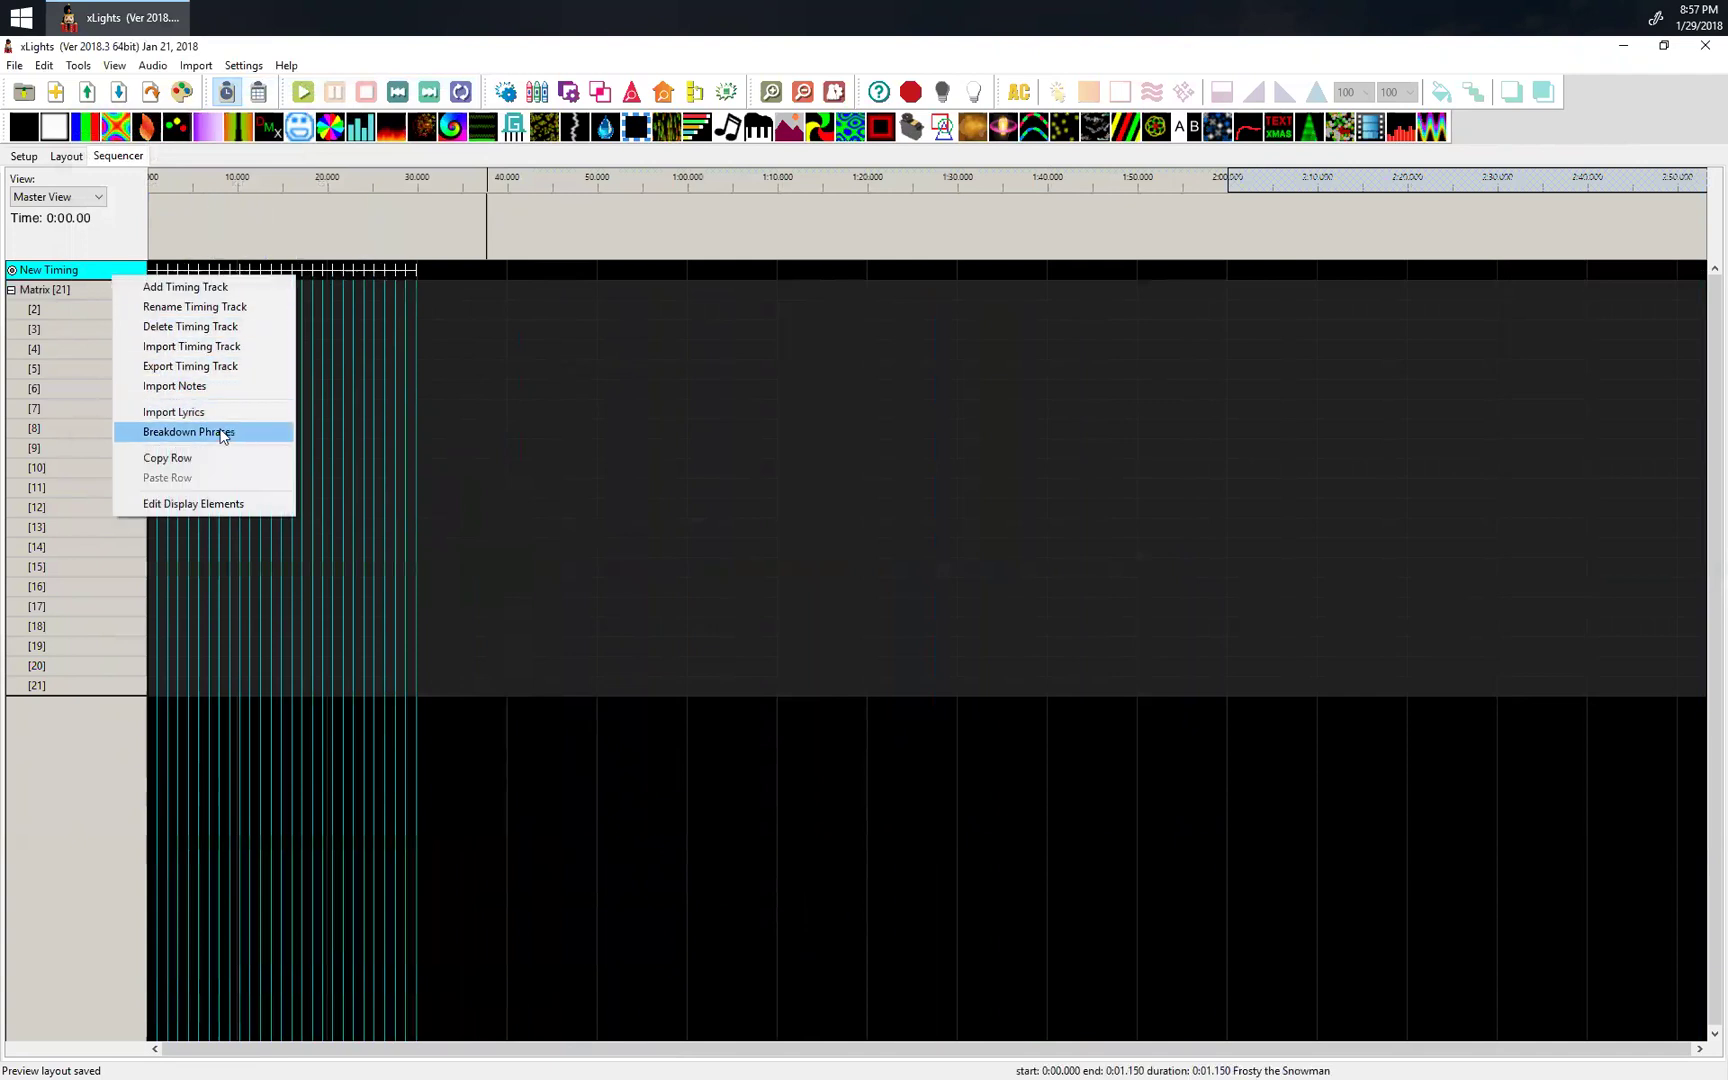
pyautogui.click(263, 412)
pyautogui.rightClick(242, 257)
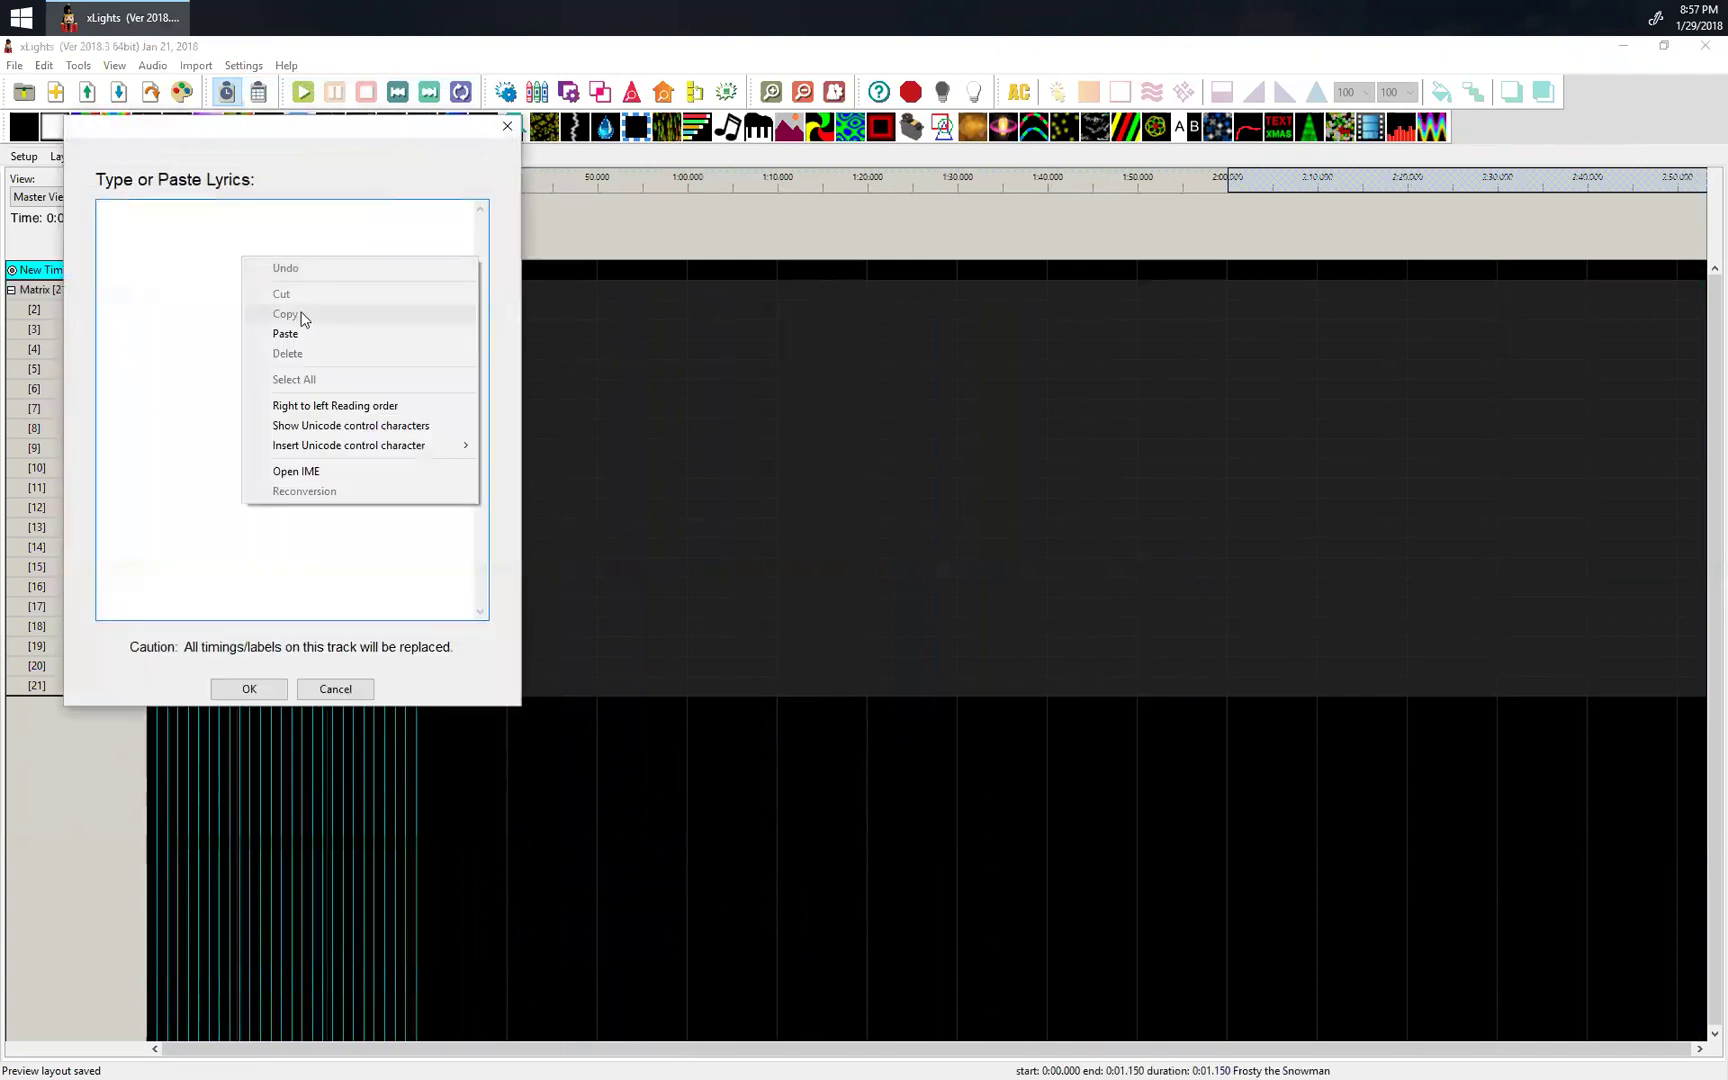
pyautogui.click(317, 337)
pyautogui.click(280, 691)
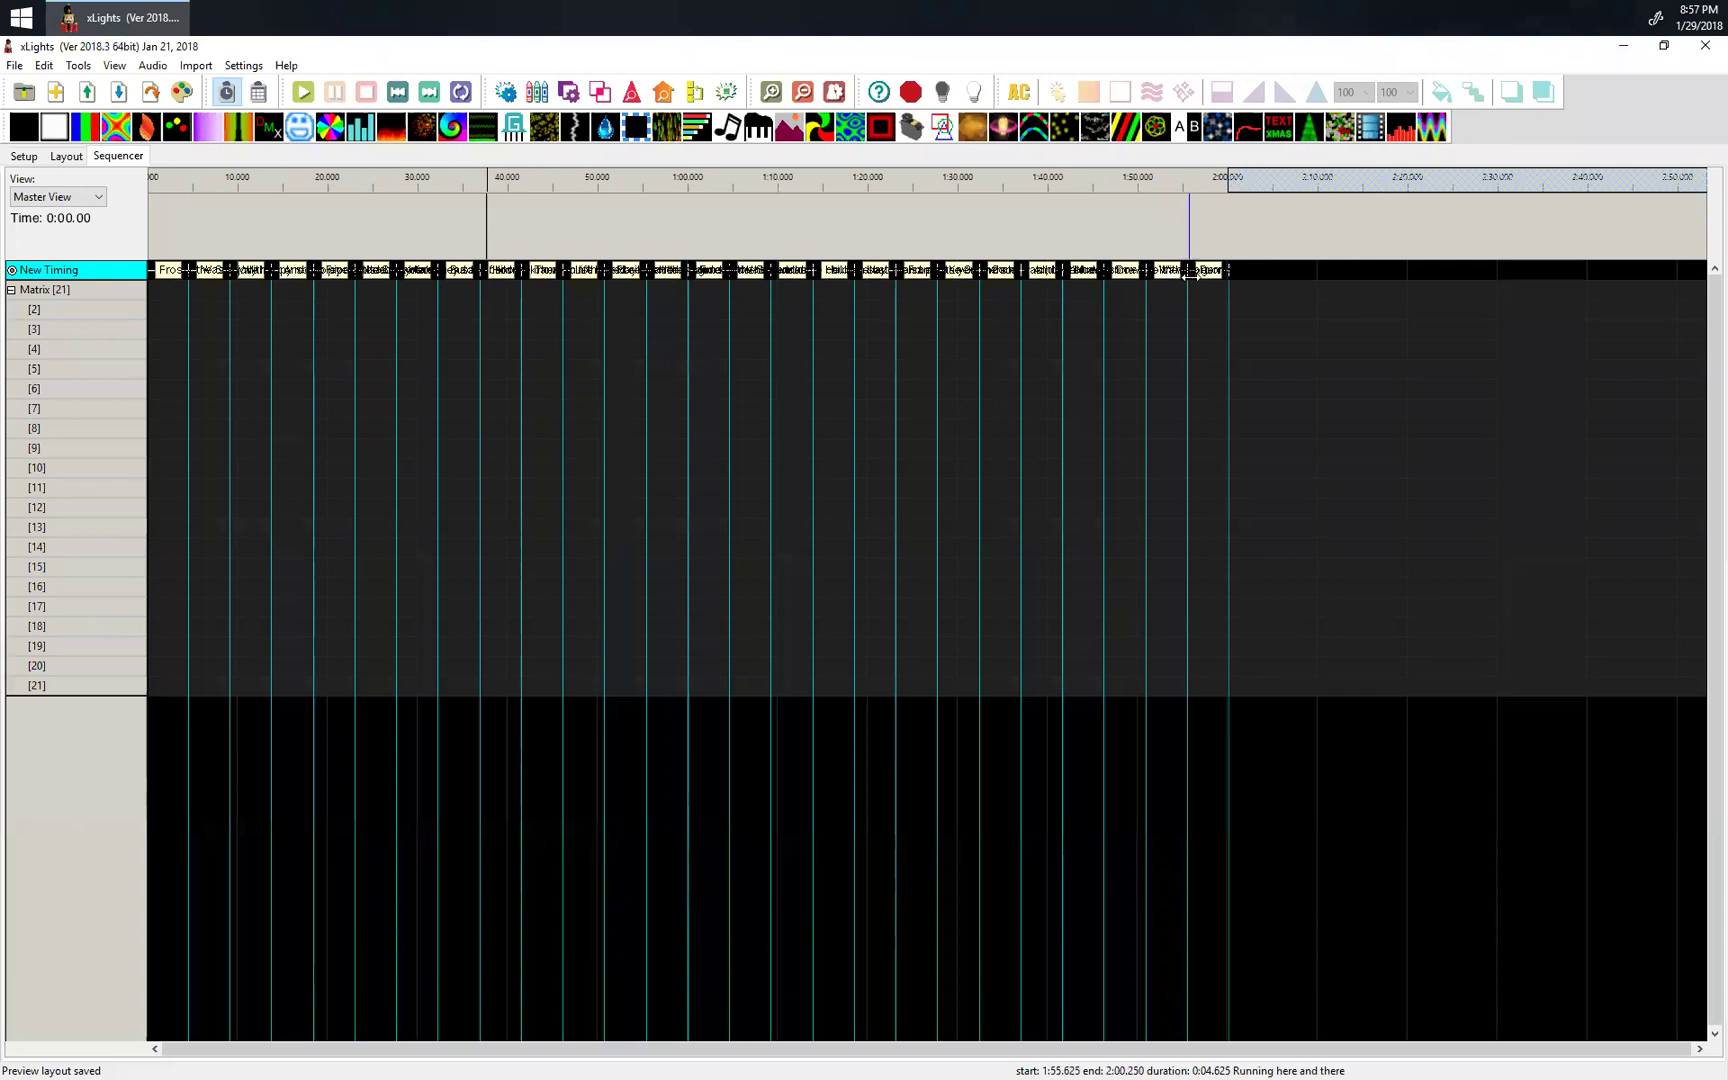
# Place a Faces effect on Matrix layer 2 under the first "Frosty the Snowman" phrase.
pyautogui.click(770, 93)
pyautogui.click(770, 93)
pyautogui.click(770, 93)
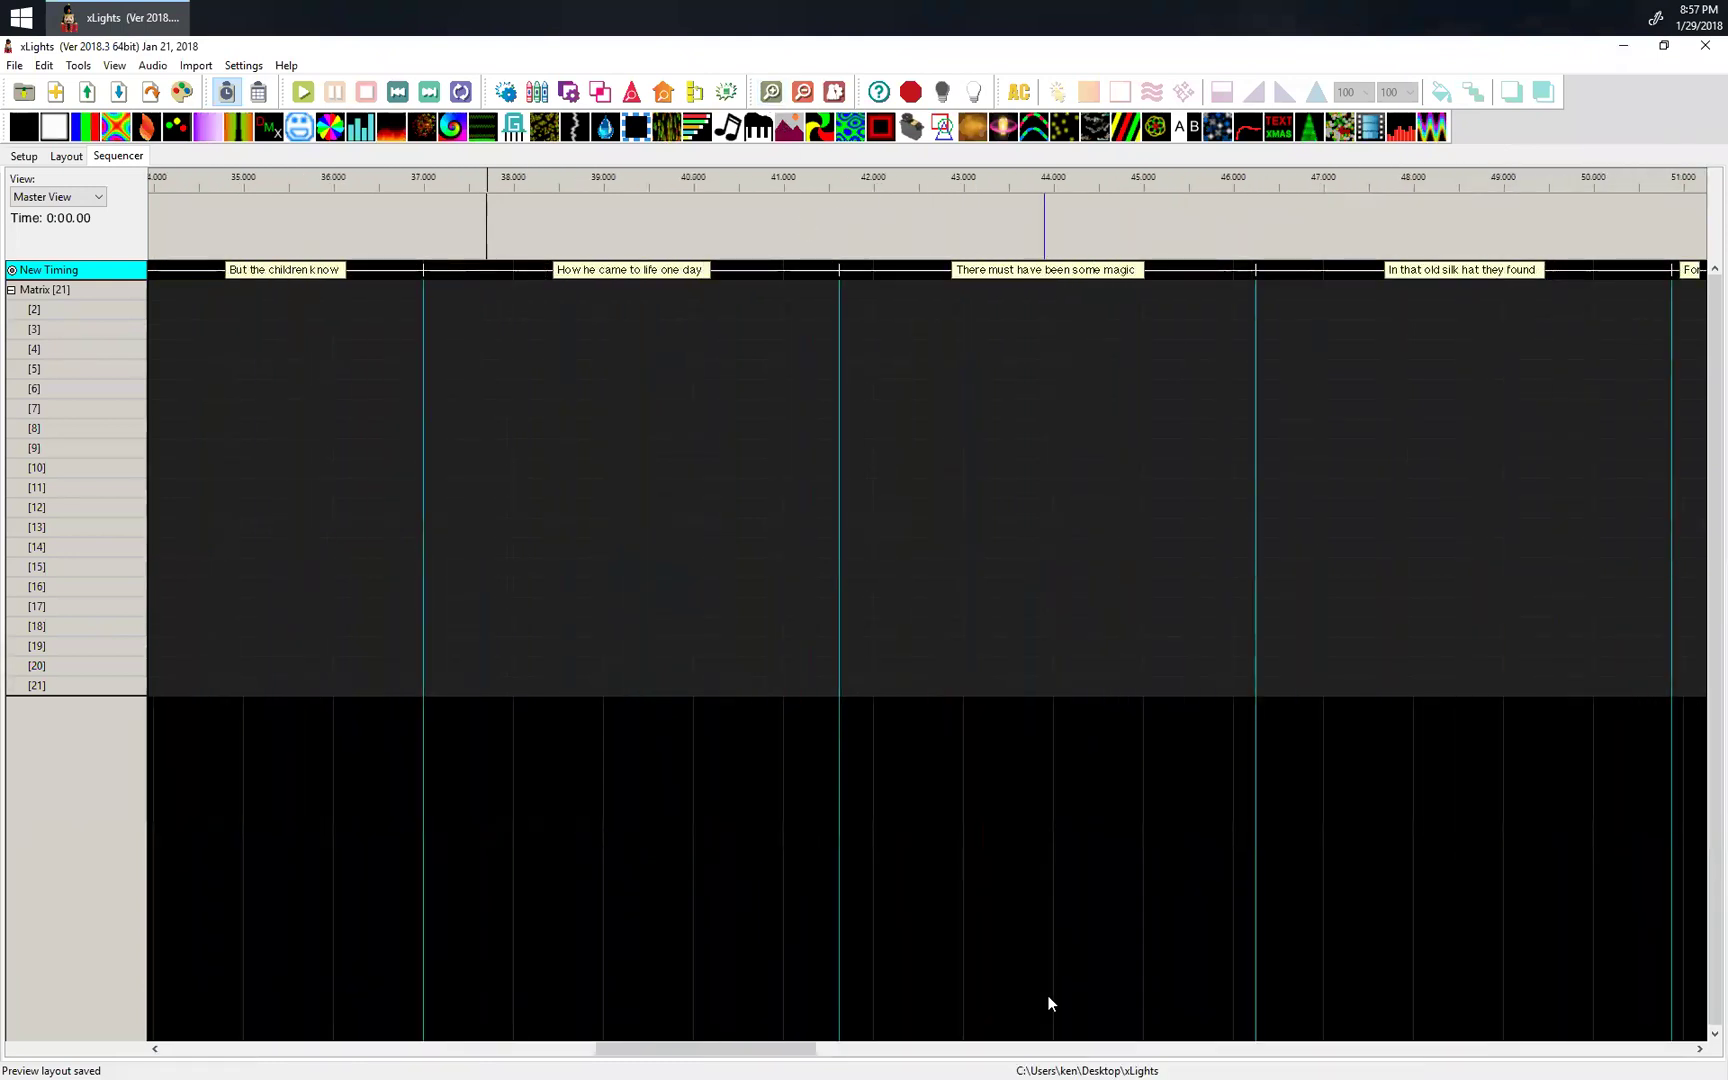
pyautogui.moveTo(657, 1049); pyautogui.dragTo(215, 1058)
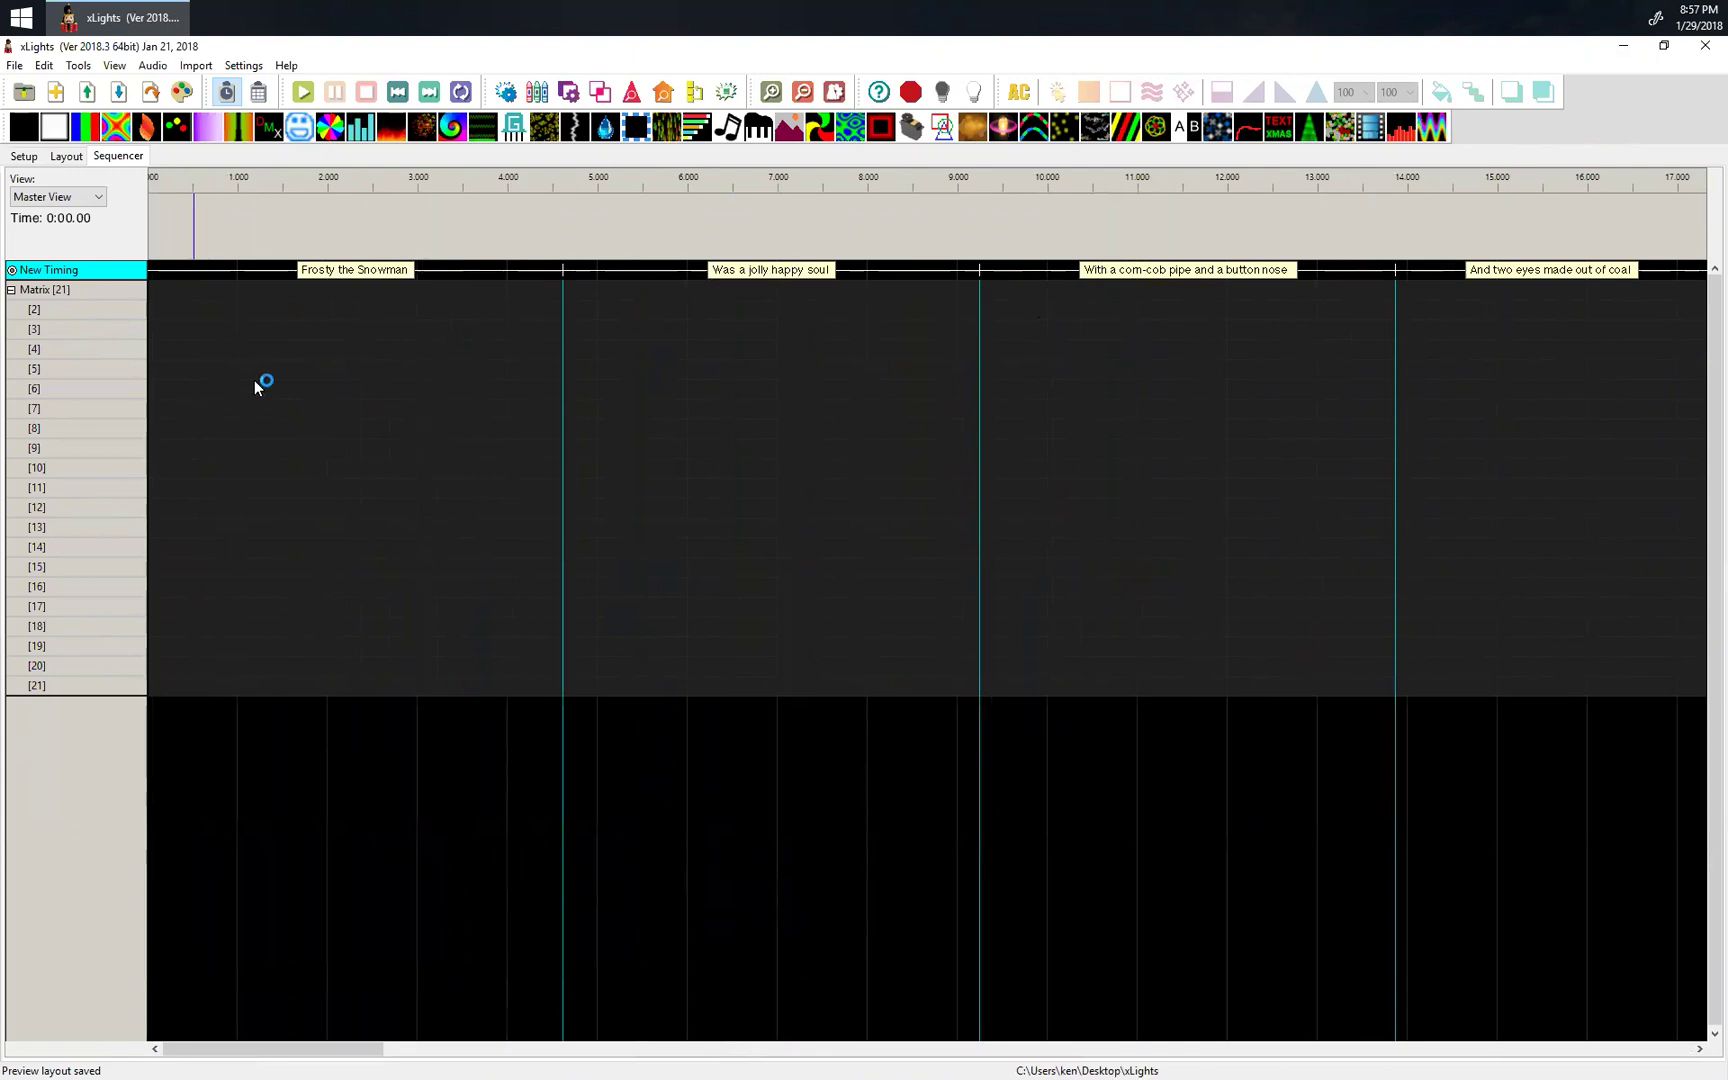
pyautogui.click(360, 276)
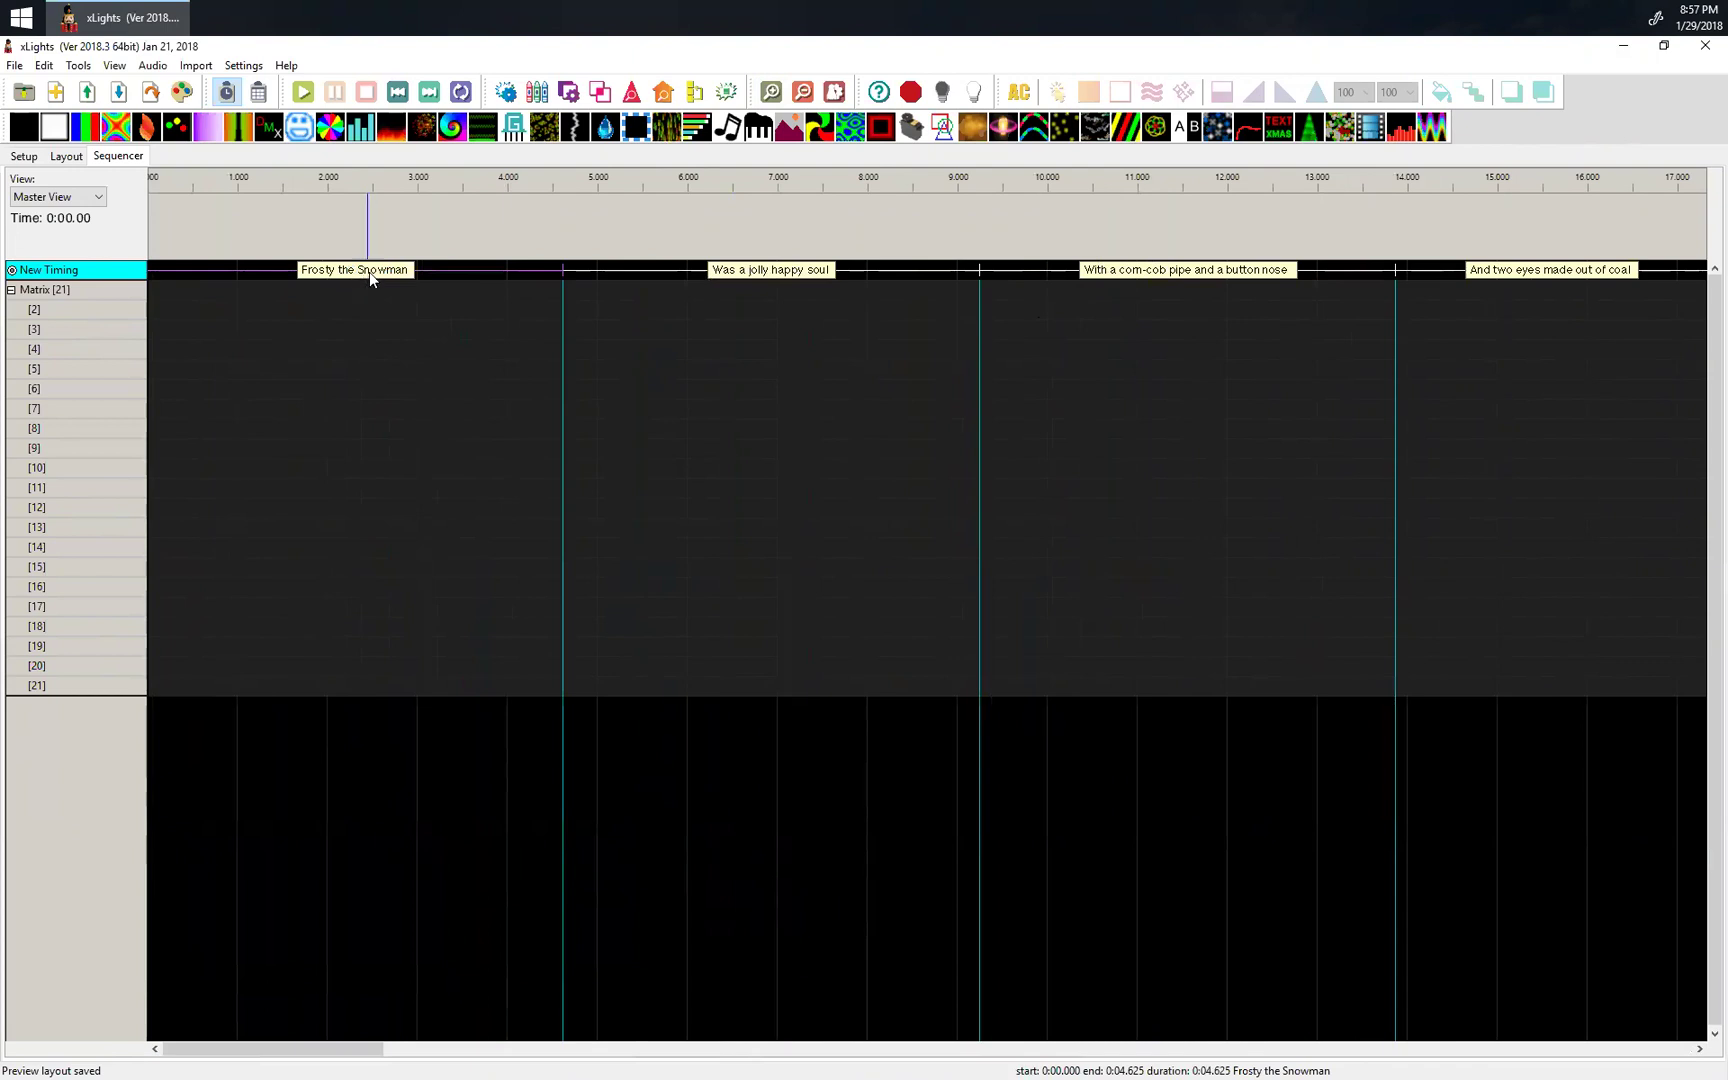
pyautogui.moveTo(299, 127); pyautogui.dragTo(331, 309)
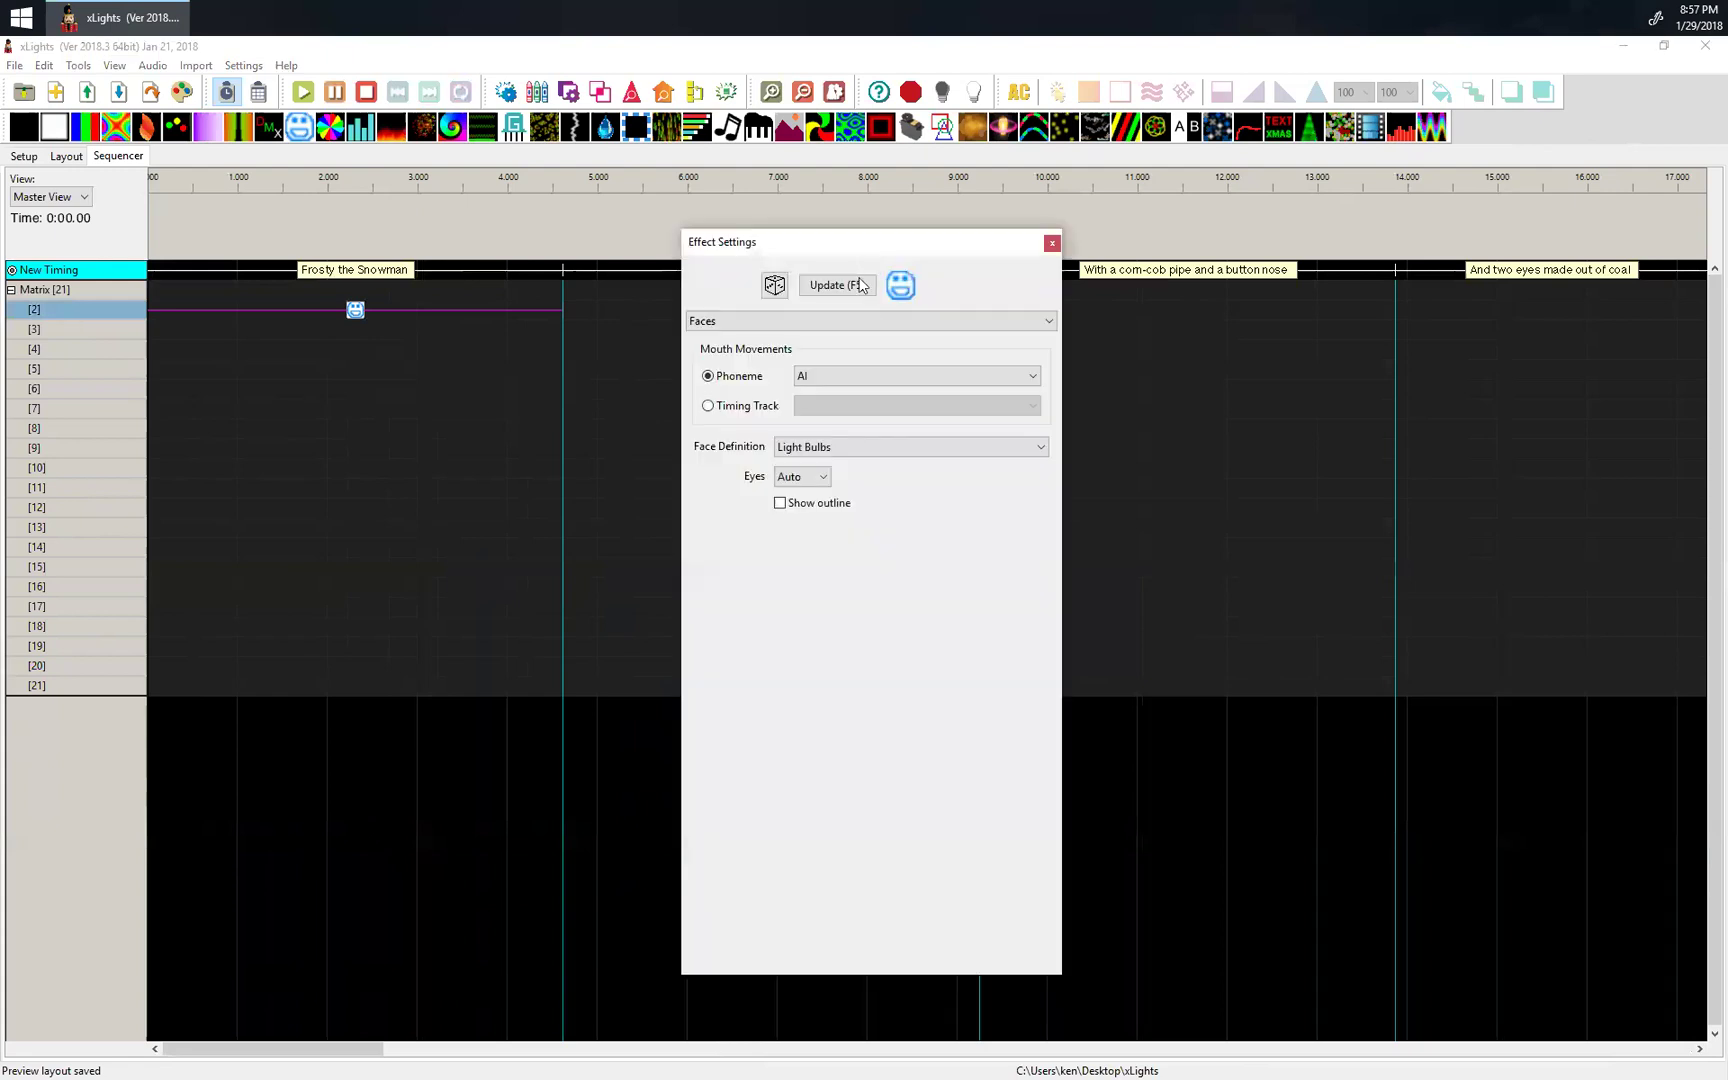
# Switch the Faces effect's mouth movements from Phoneme to Timing Track and close the effect settings.
pyautogui.click(761, 410)
pyautogui.click(838, 407)
pyautogui.click(842, 414)
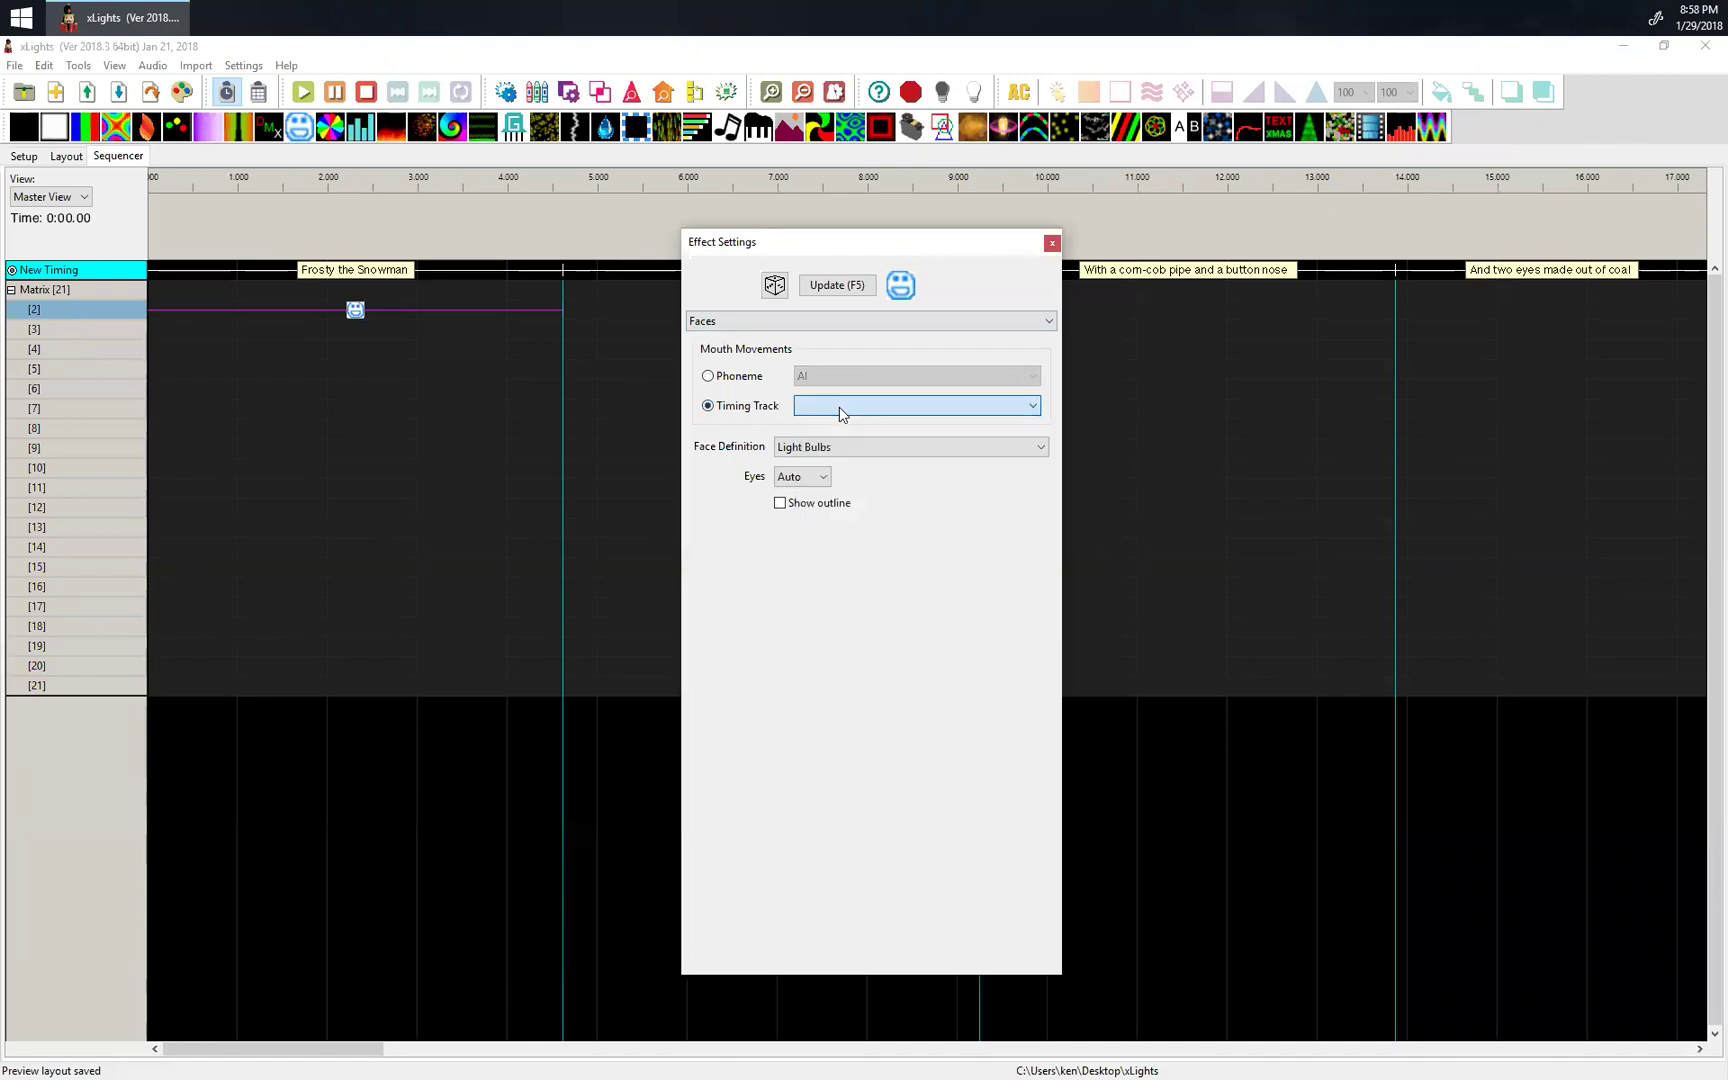
pyautogui.click(1051, 244)
# Break down the New Timing track's phrases into words and select the Faces effect on Matrix layer 2.
pyautogui.rightClick(77, 270)
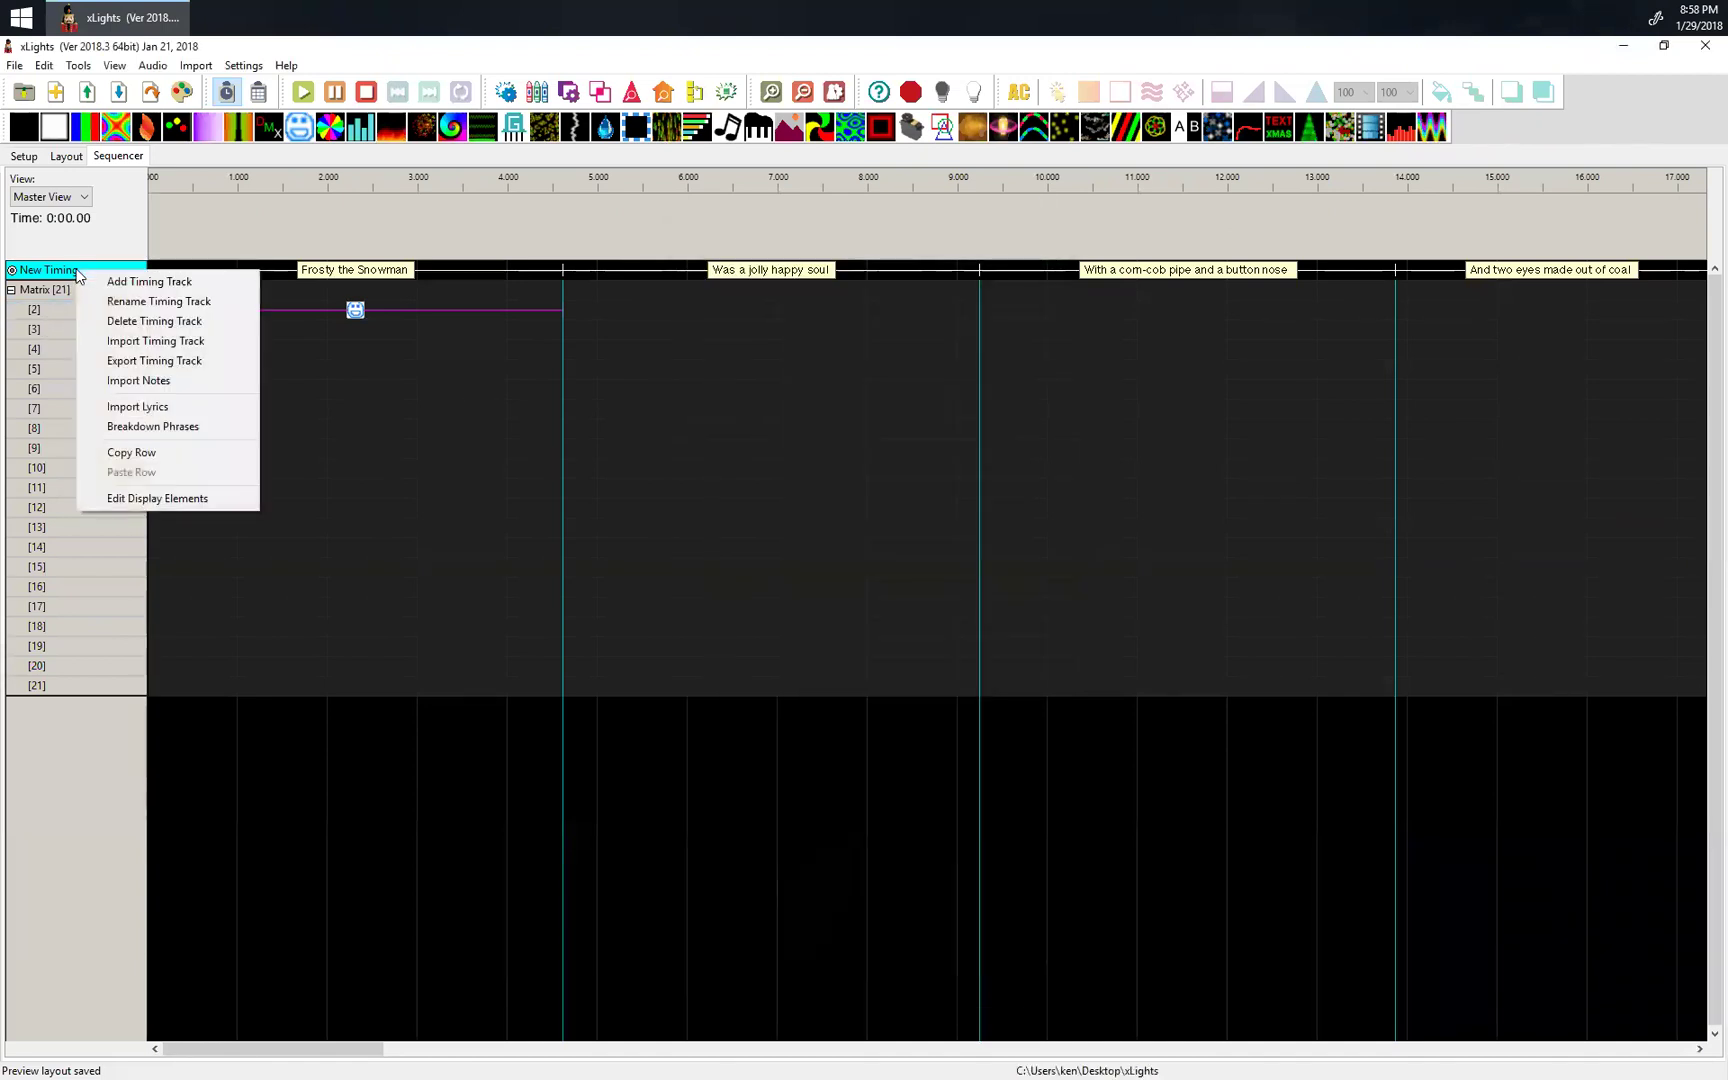
pyautogui.click(196, 426)
pyautogui.click(922, 604)
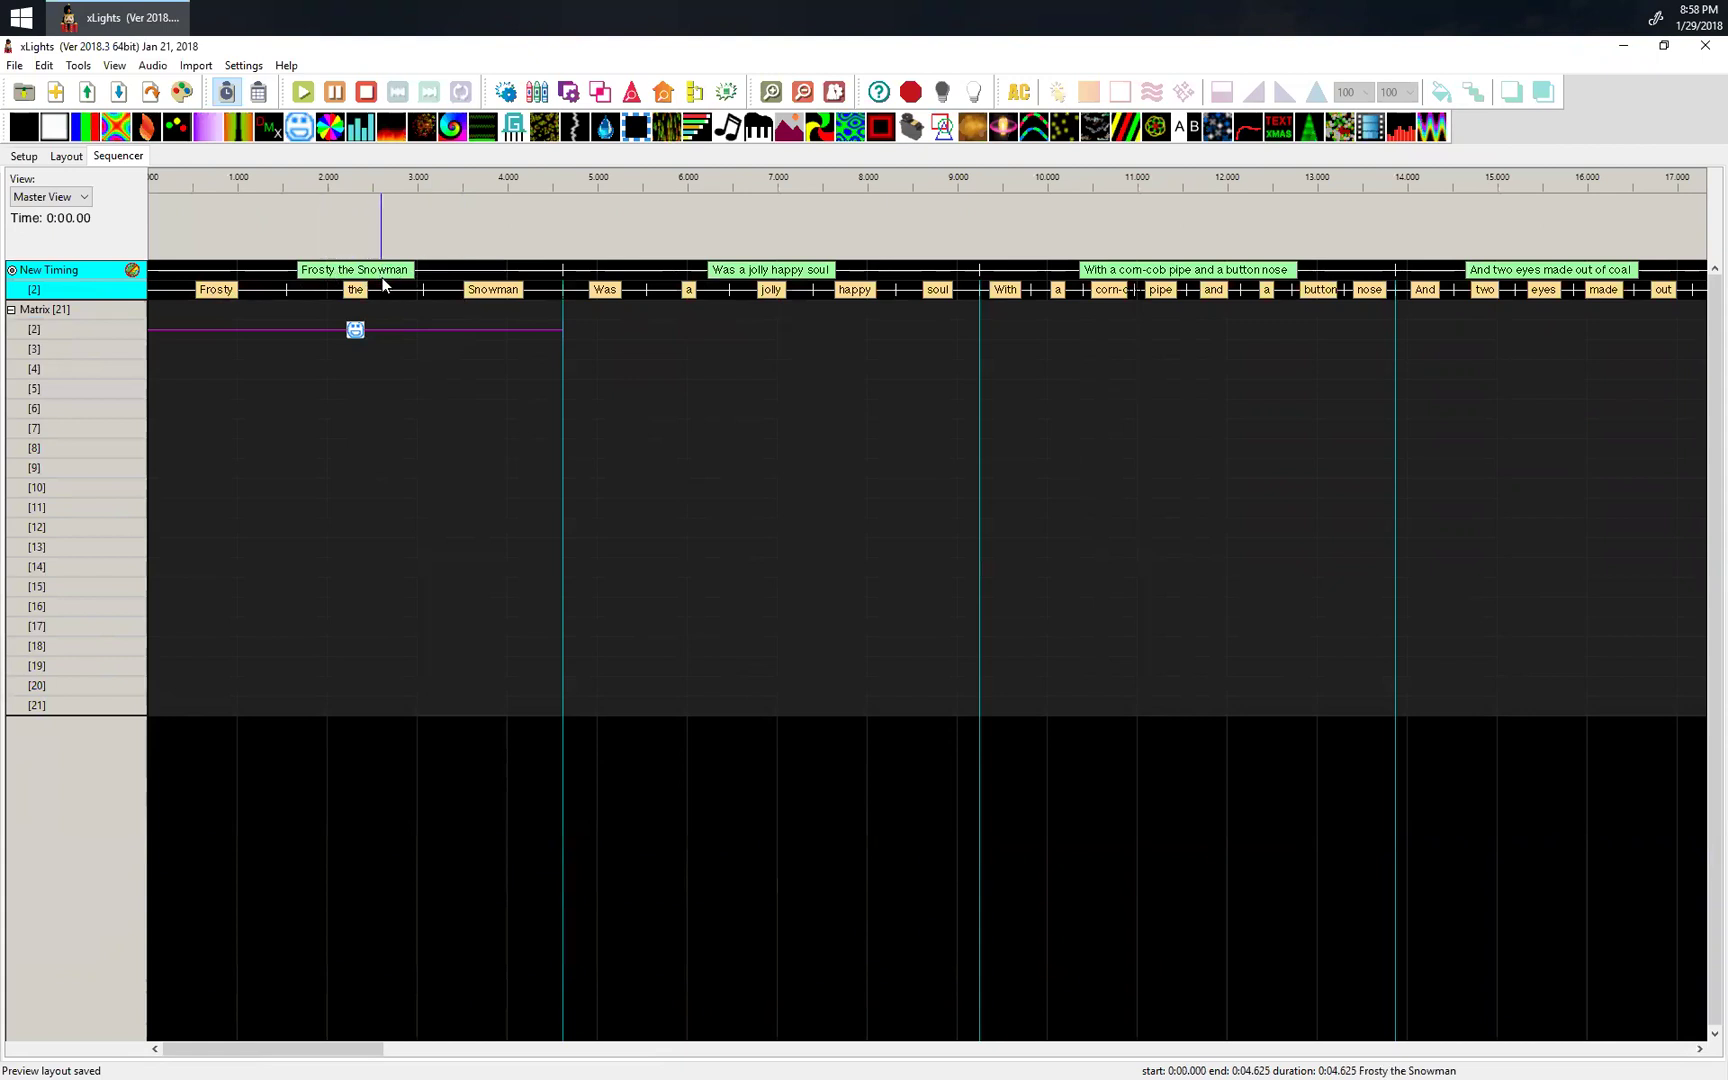
pyautogui.click(358, 333)
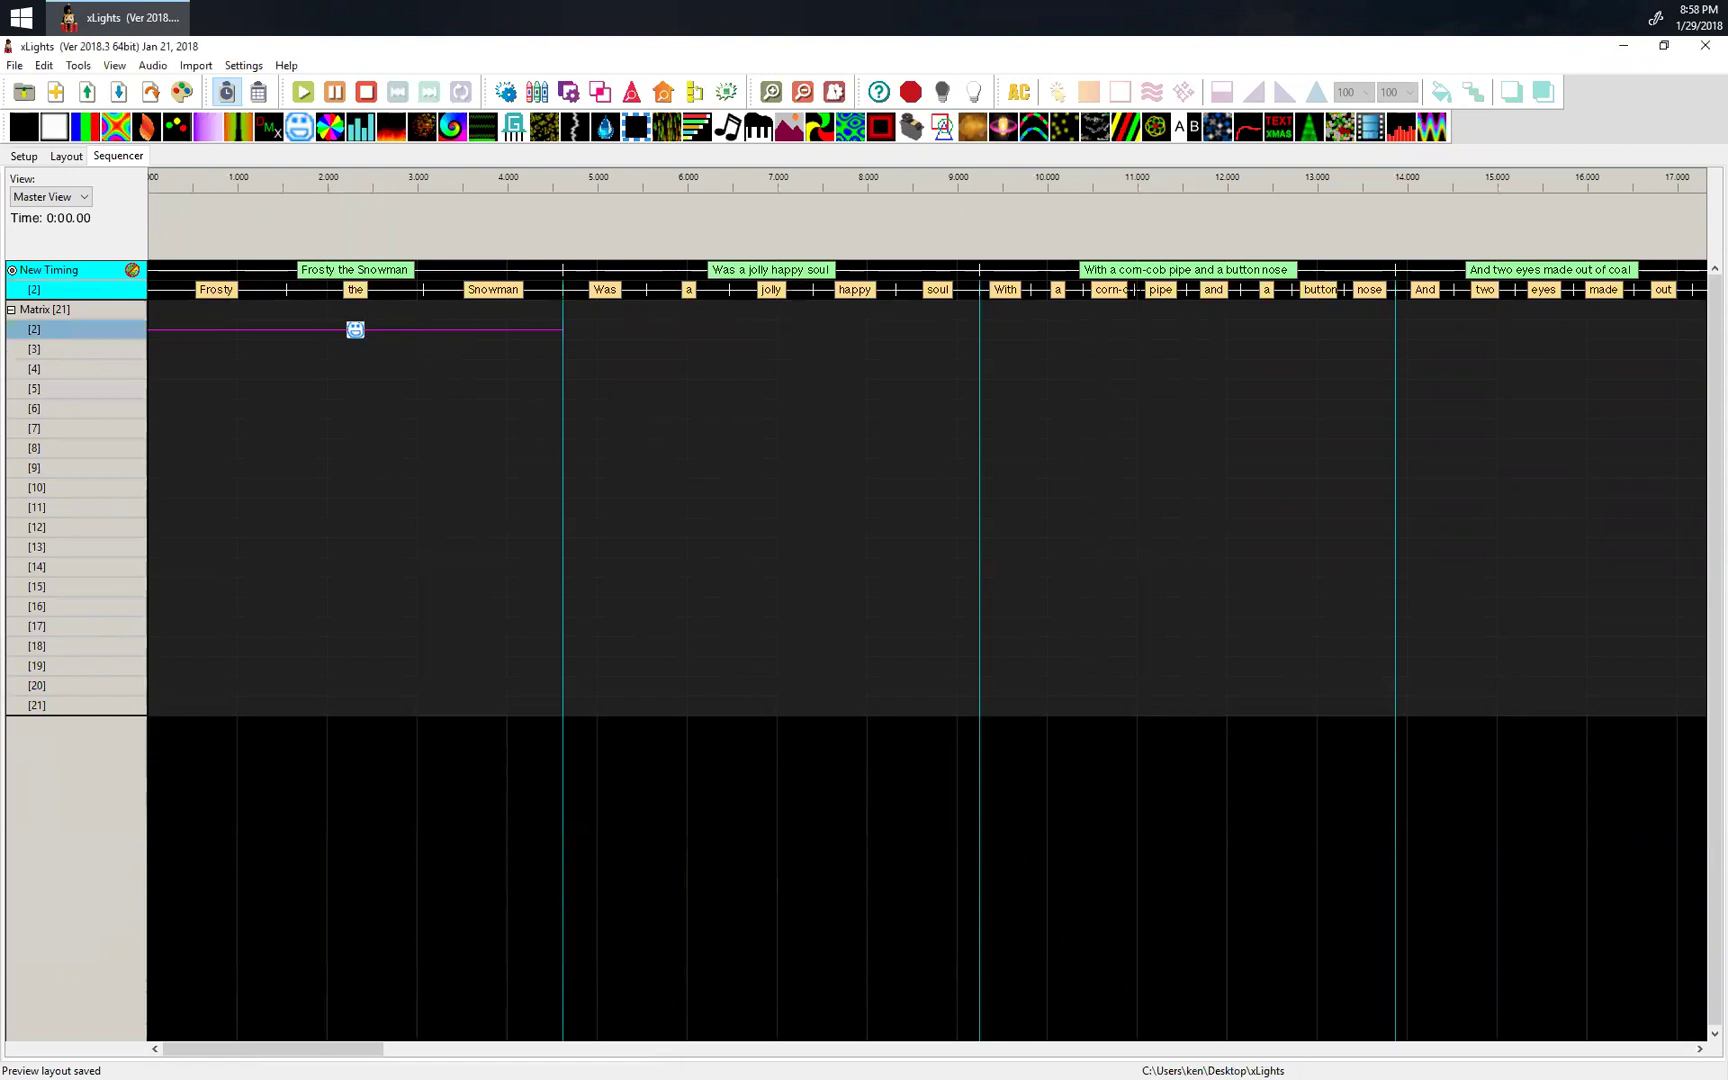
# Open the Faces effect's settings and try to choose a timing track for its mouth movements.
pyautogui.click(114, 65)
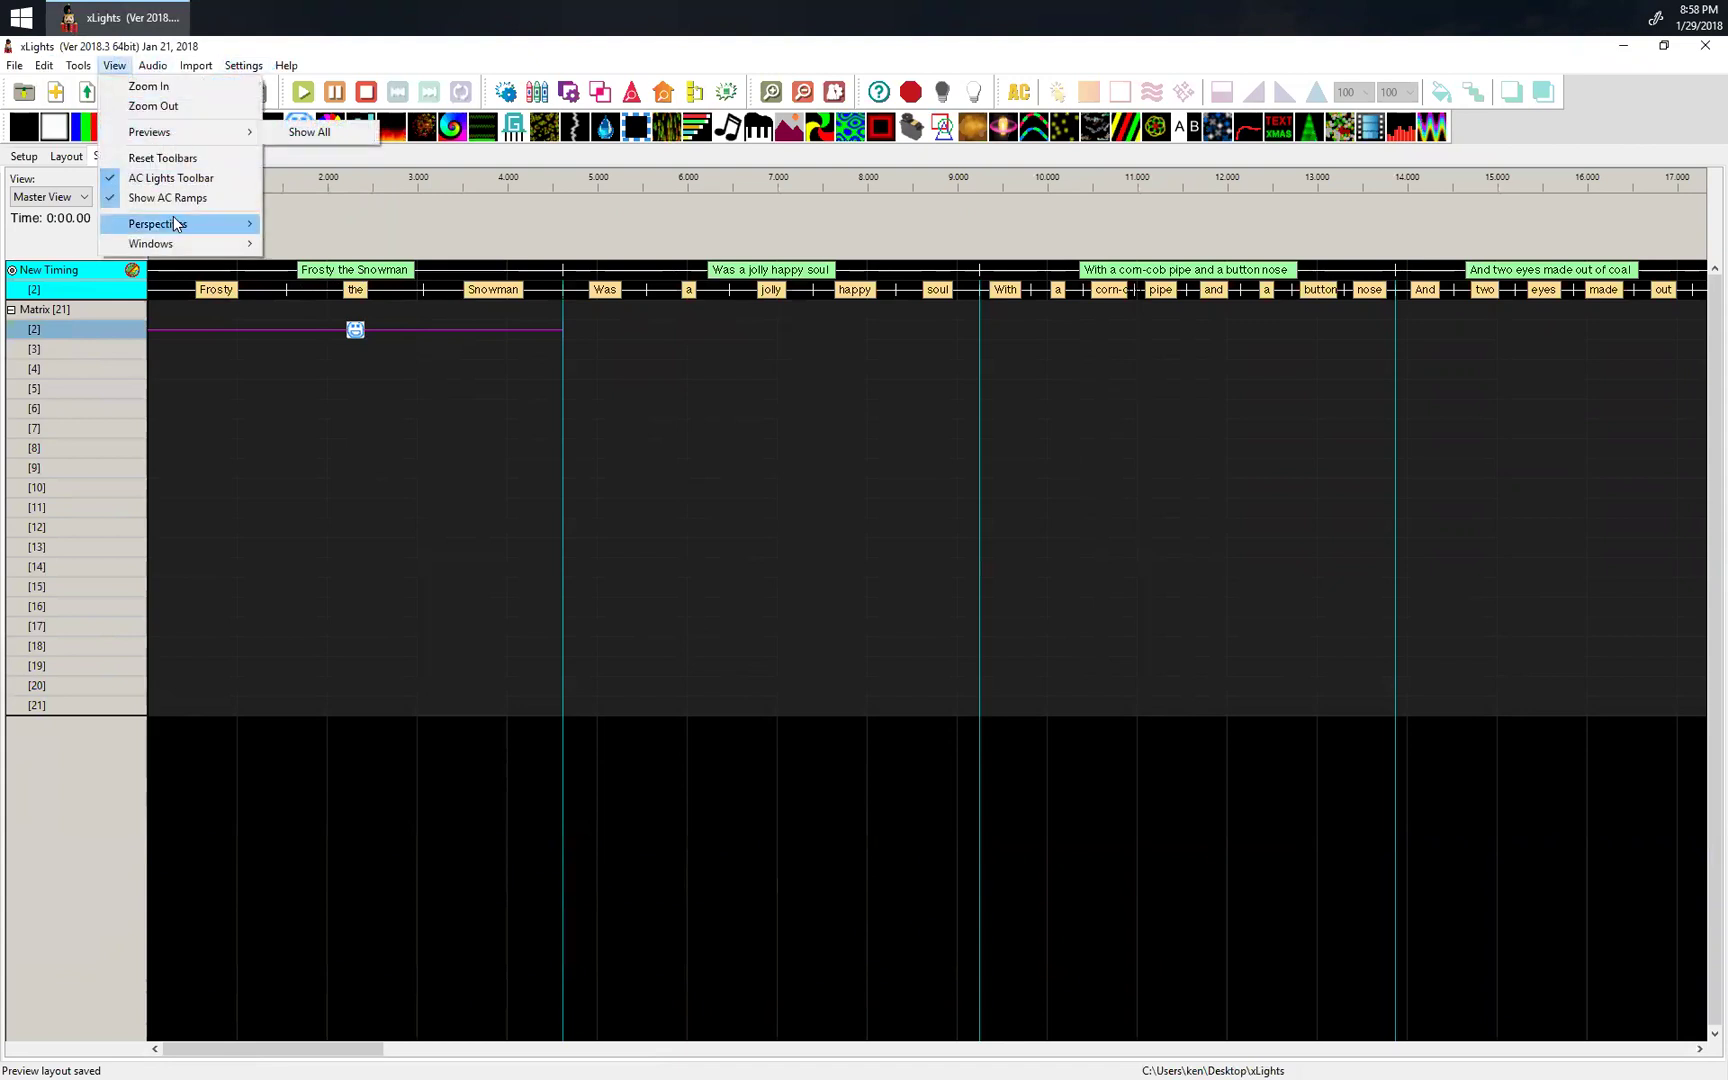
pyautogui.moveTo(190, 244)
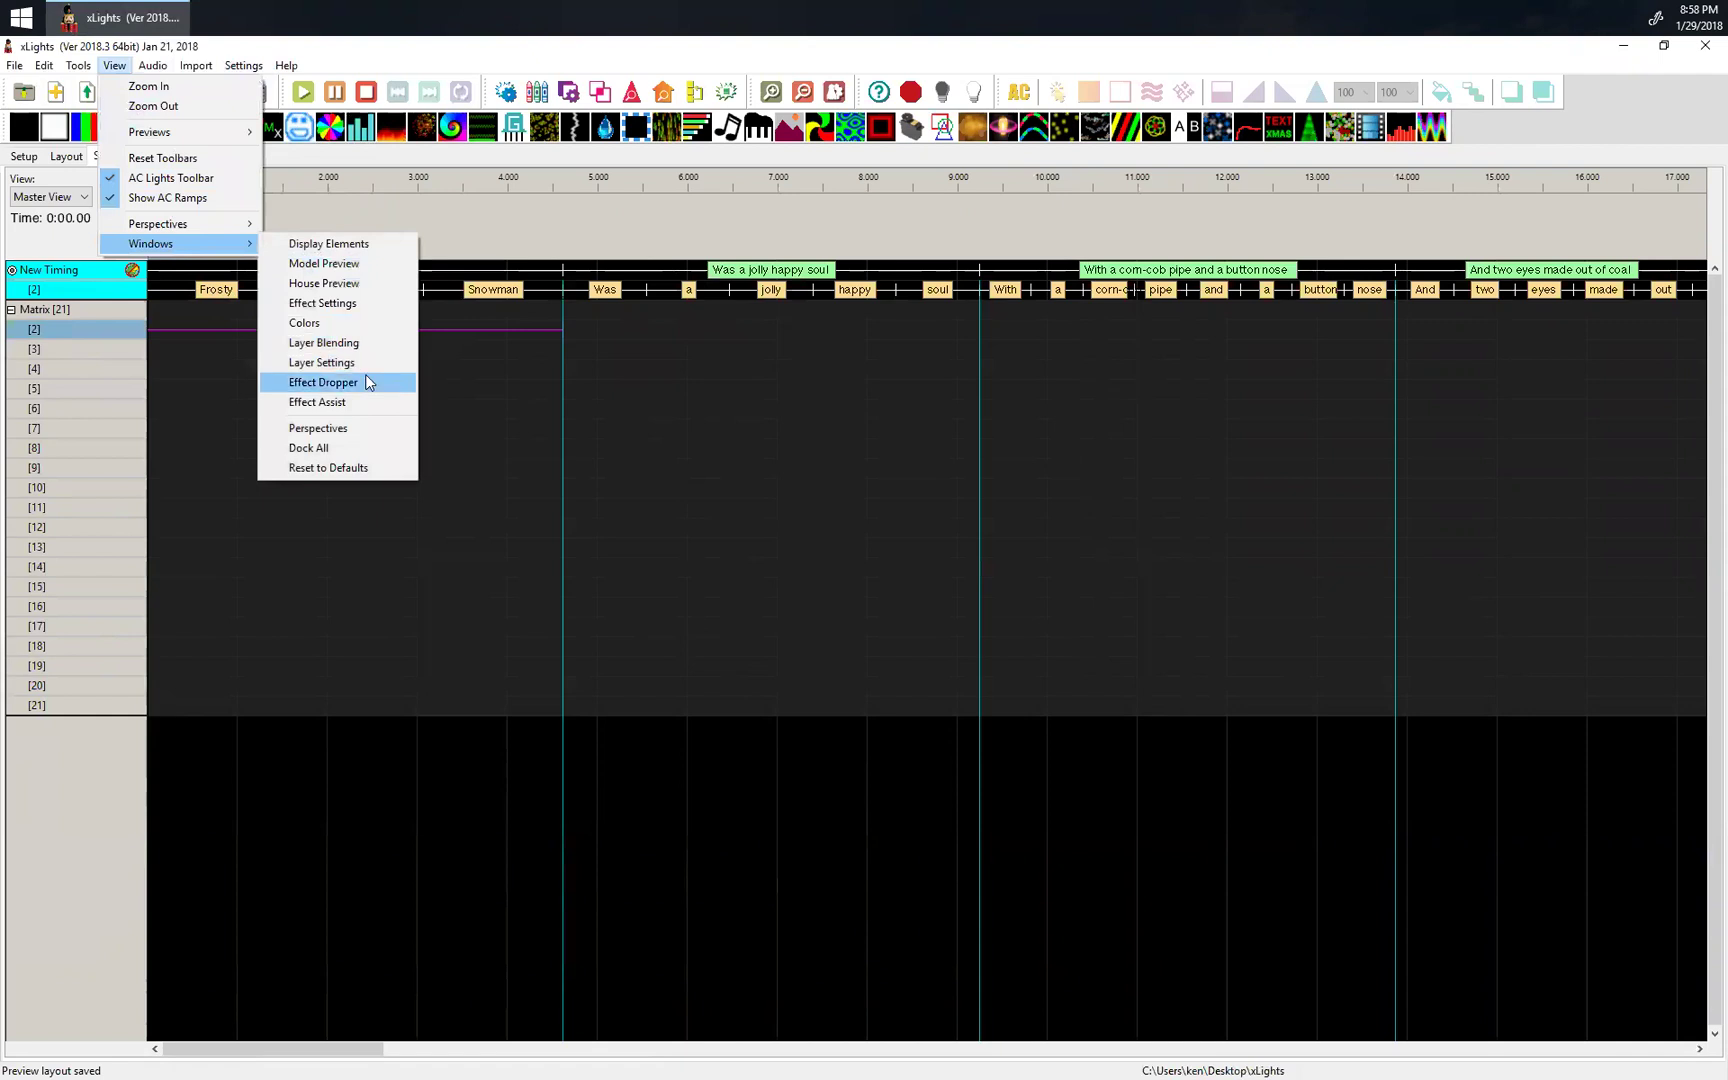
pyautogui.click(356, 402)
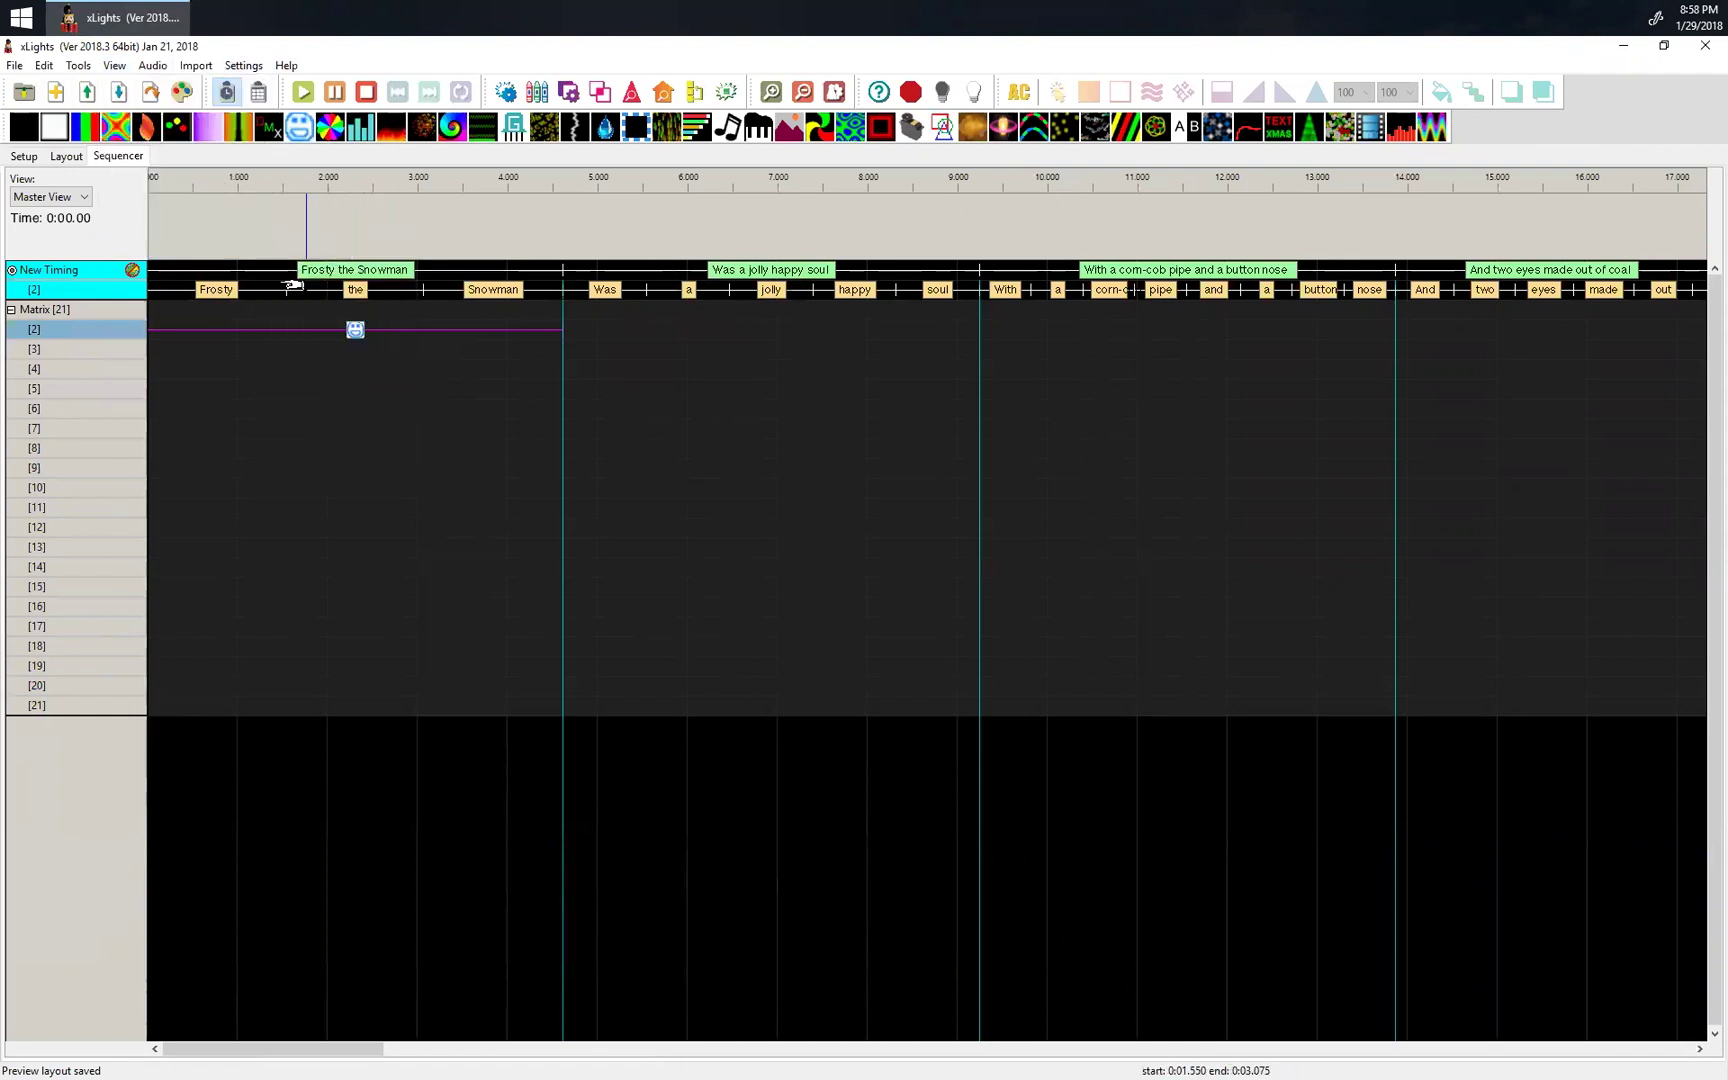
pyautogui.click(114, 65)
pyautogui.moveTo(185, 247)
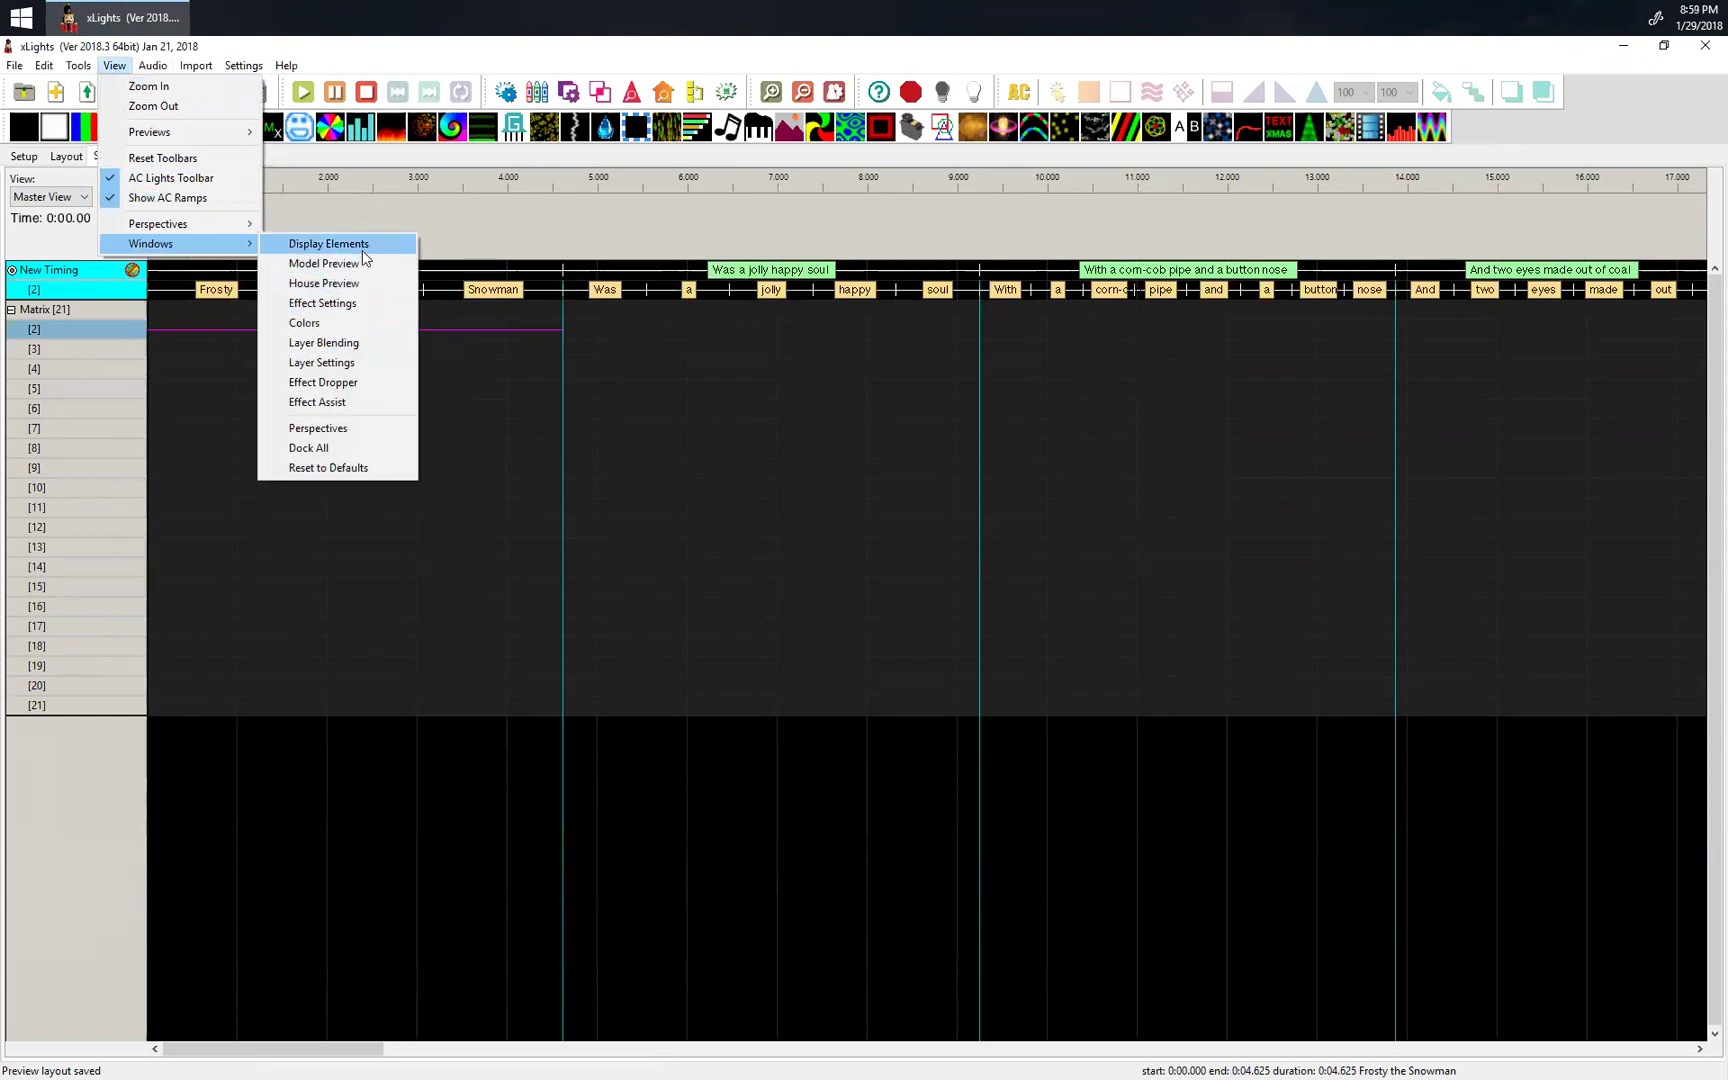
pyautogui.click(377, 300)
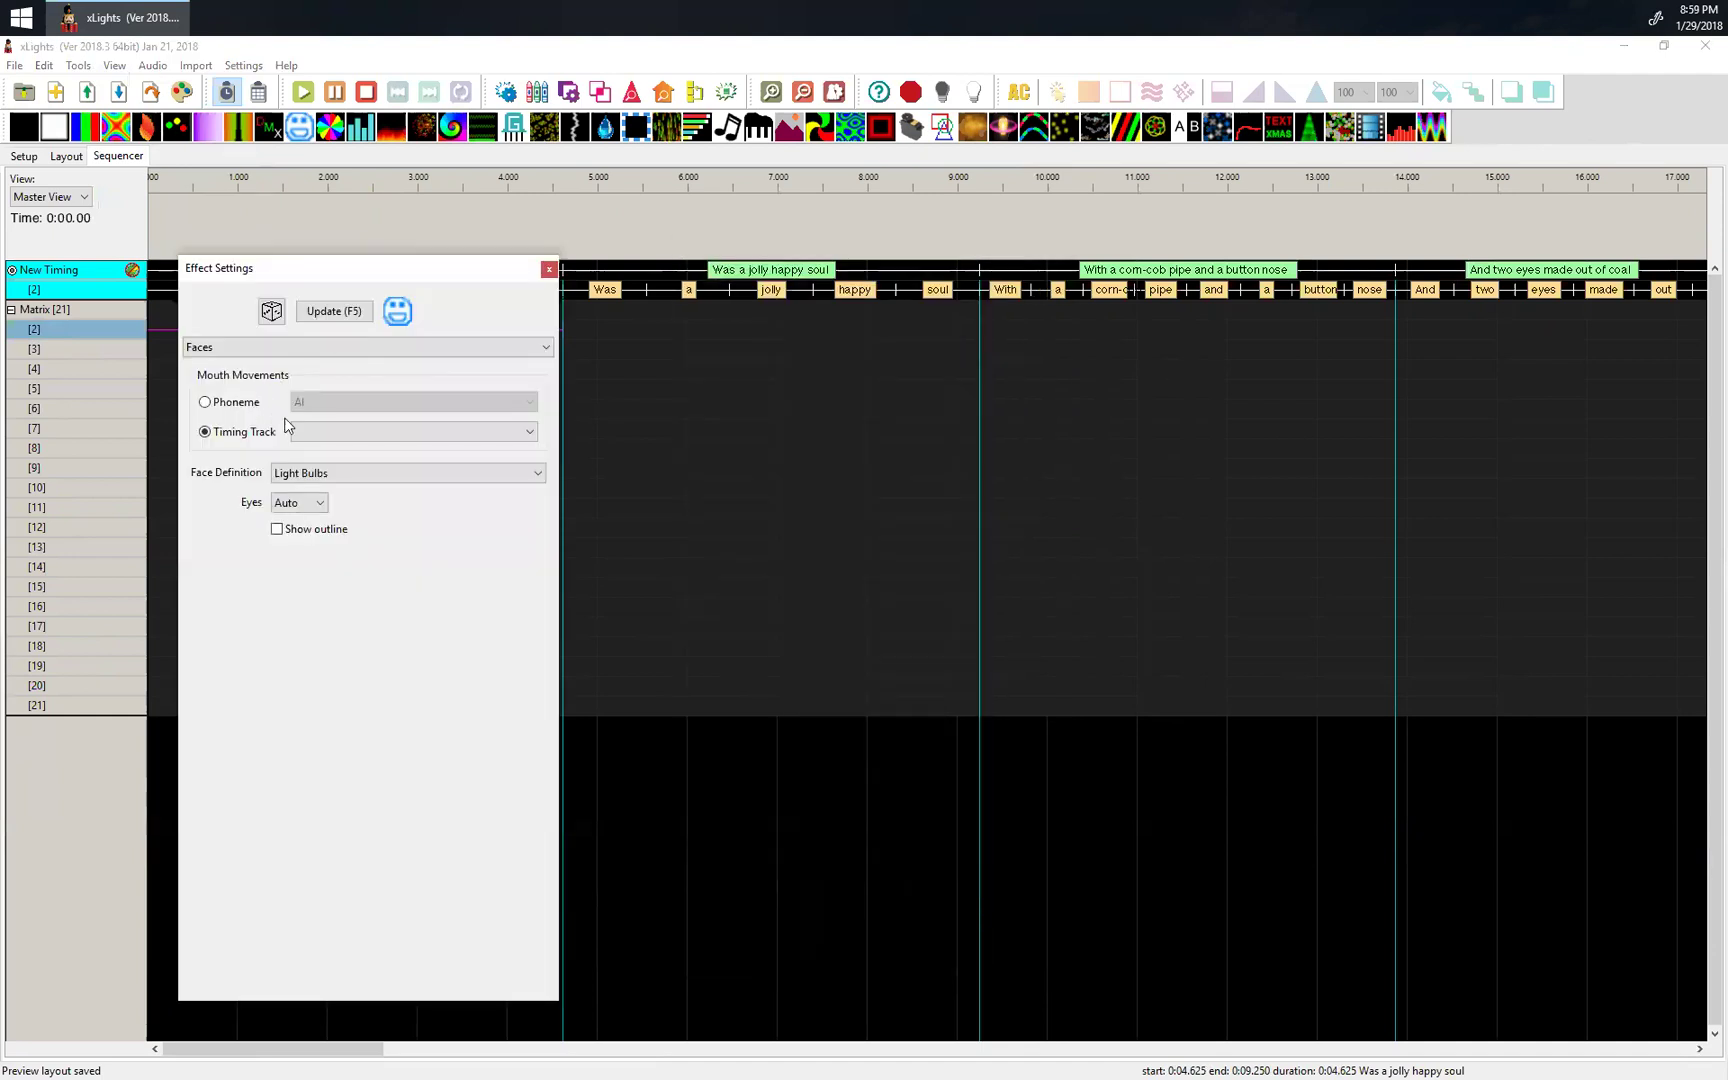
pyautogui.click(317, 431)
pyautogui.click(317, 431)
pyautogui.click(242, 401)
pyautogui.click(282, 435)
pyautogui.click(347, 433)
pyautogui.click(347, 433)
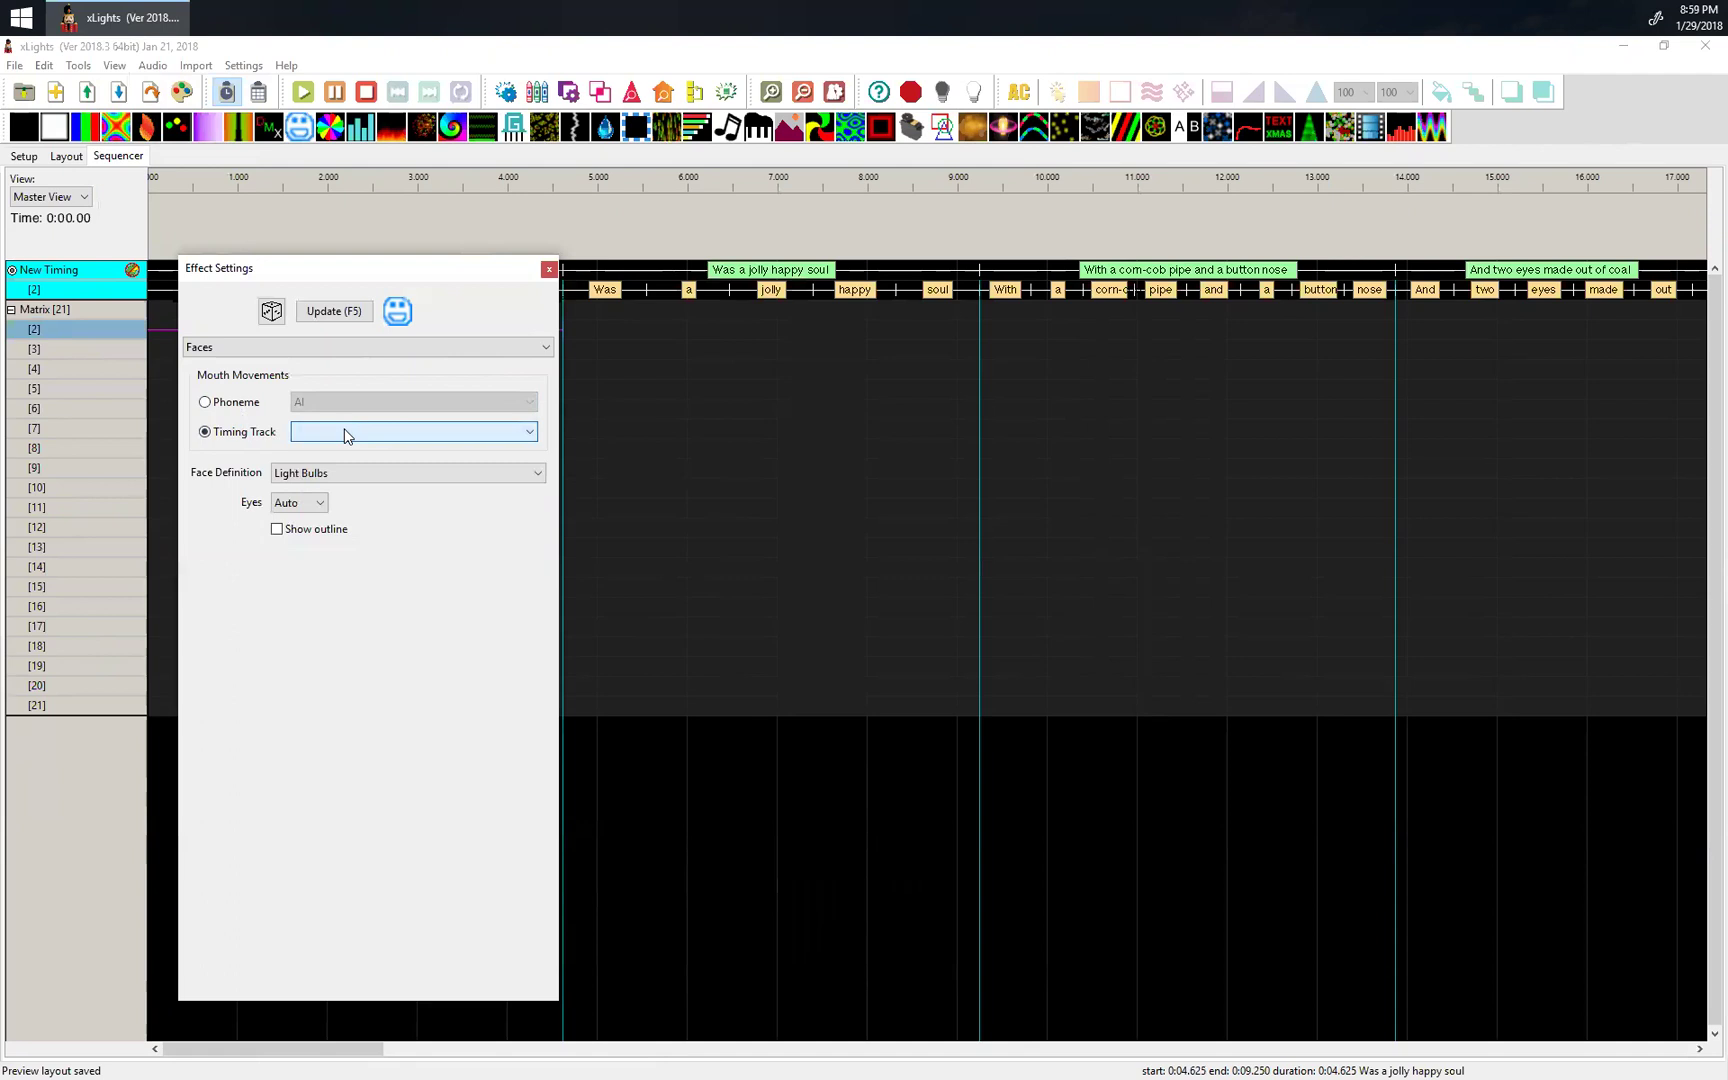
# Check the face definitions available for the Faces effect and close the effect settings.
pyautogui.click(376, 473)
pyautogui.click(389, 477)
pyautogui.click(389, 475)
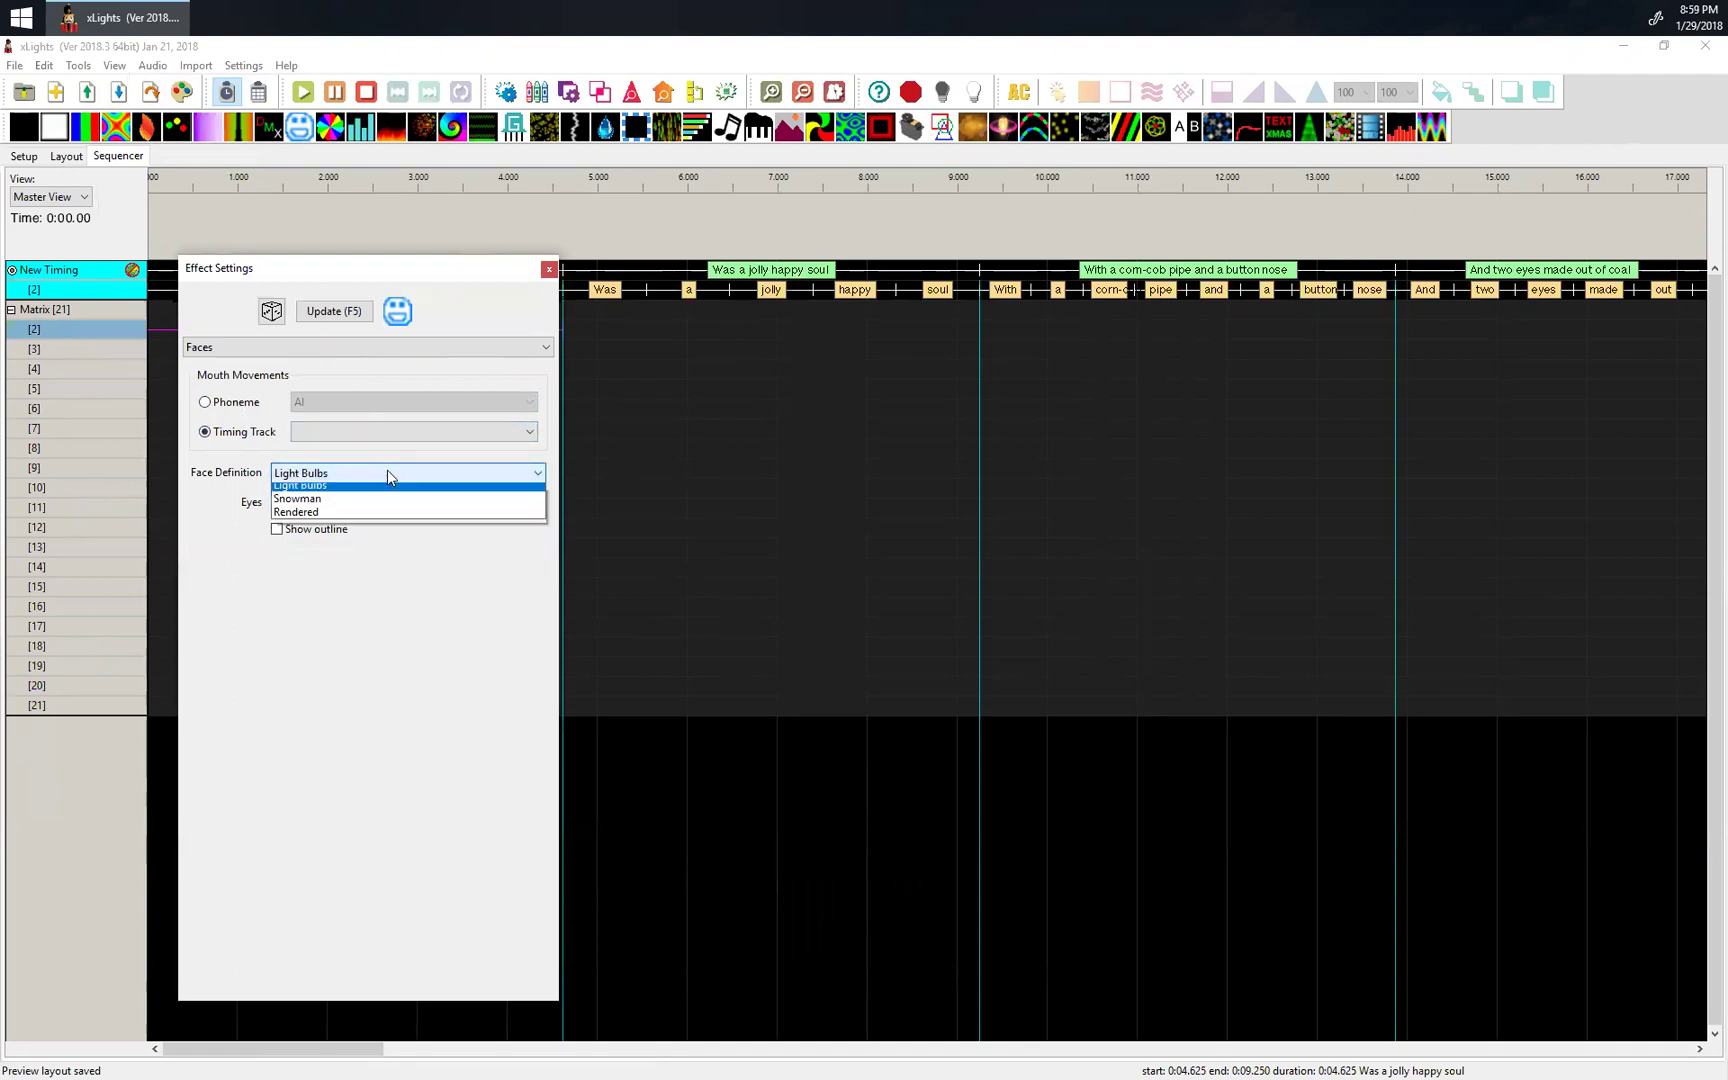
pyautogui.click(389, 475)
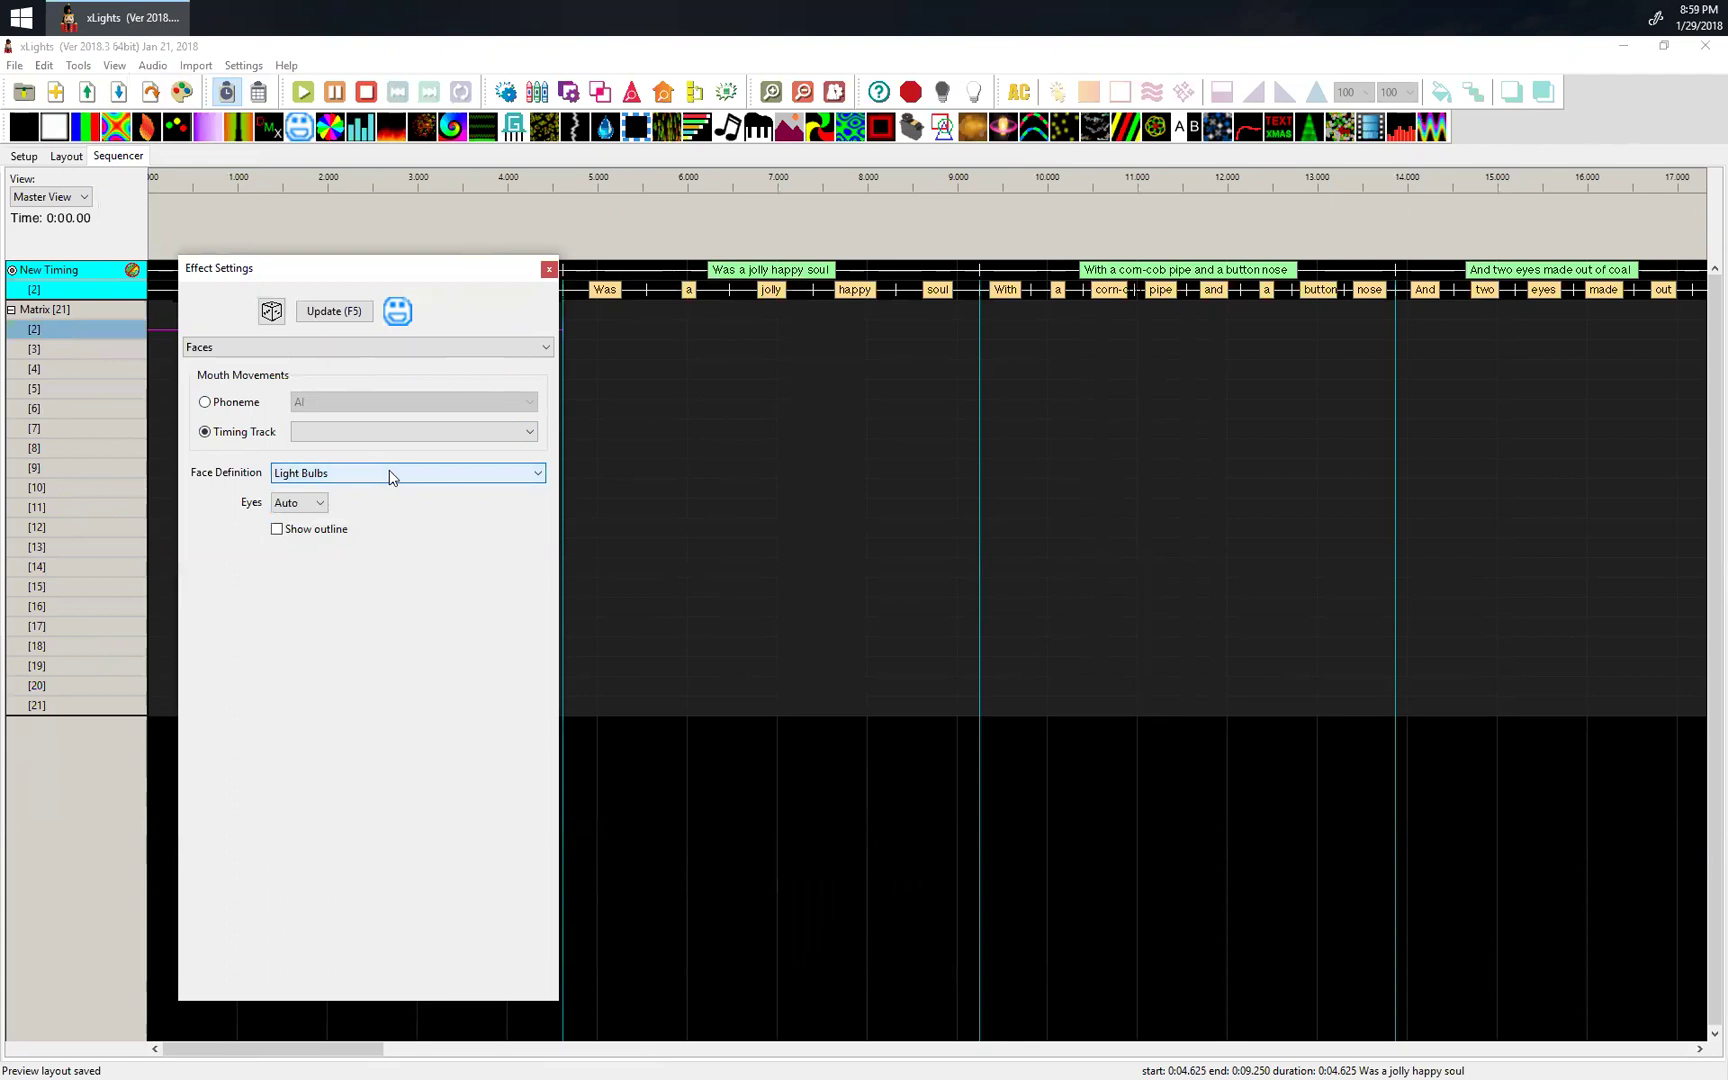
pyautogui.click(549, 269)
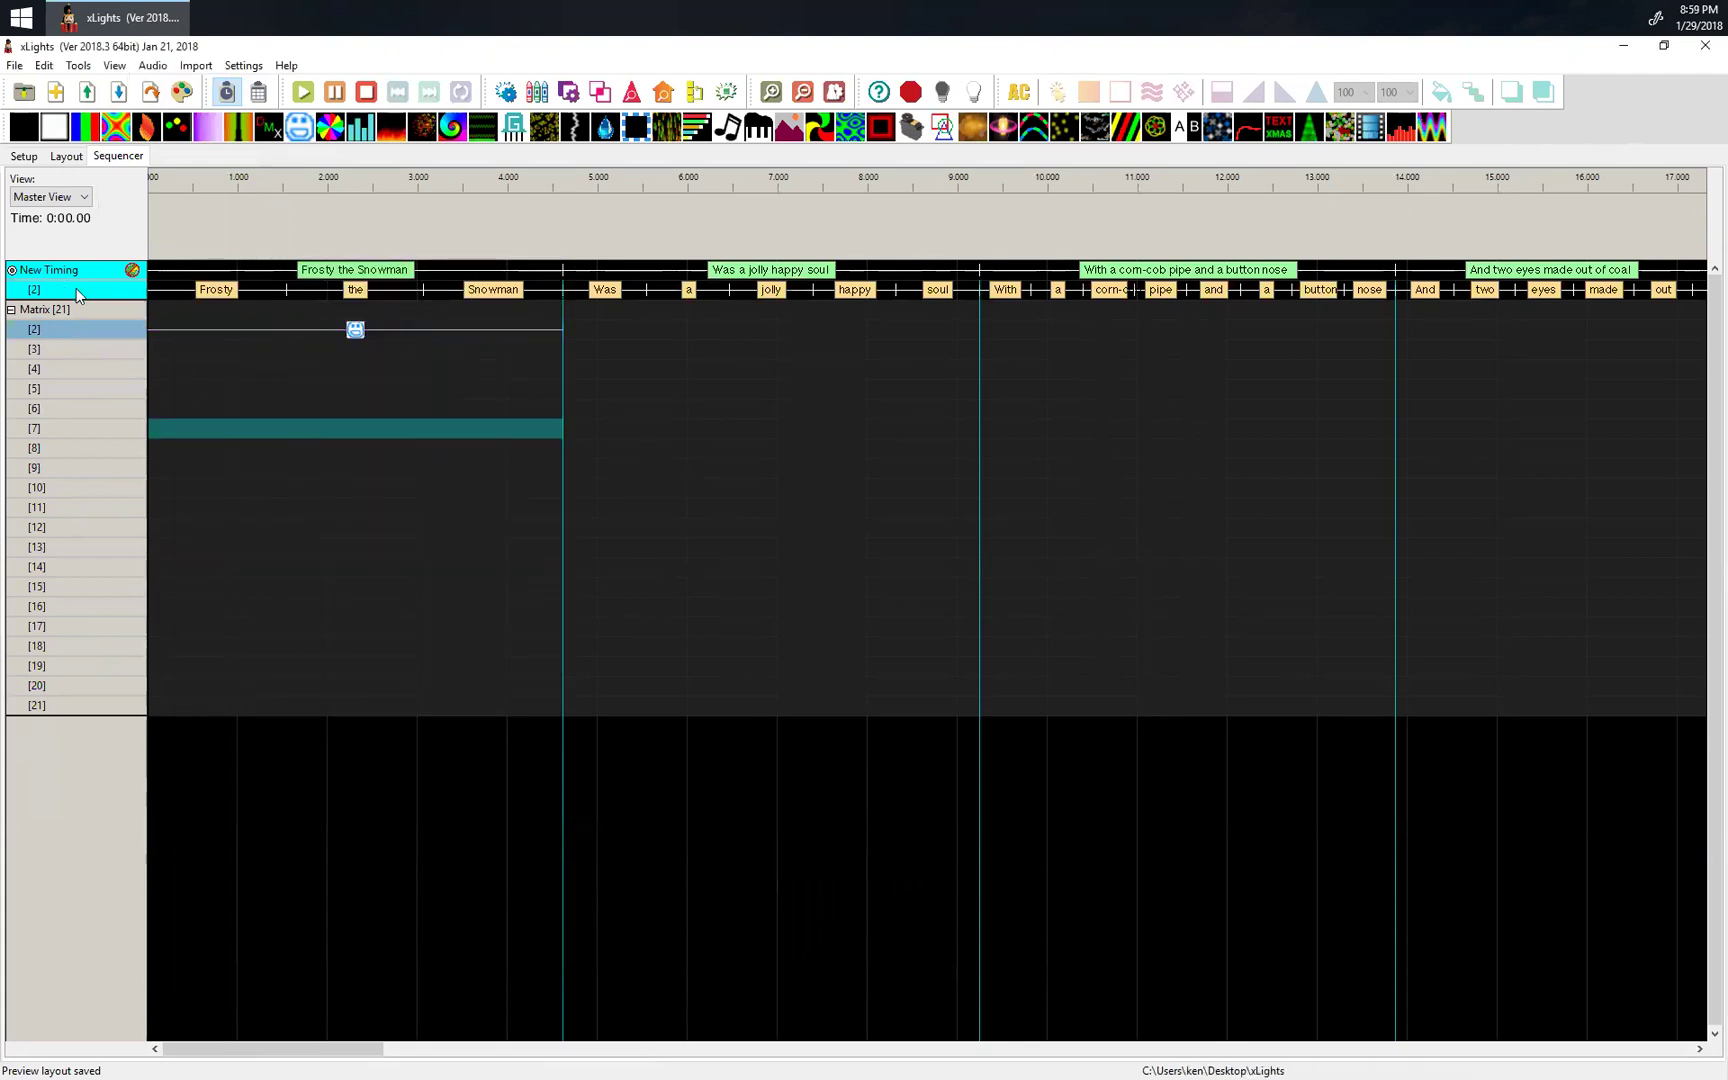
# Render the whole sequence and save it as "frosty" in the xLights folder.
pyautogui.click(186, 92)
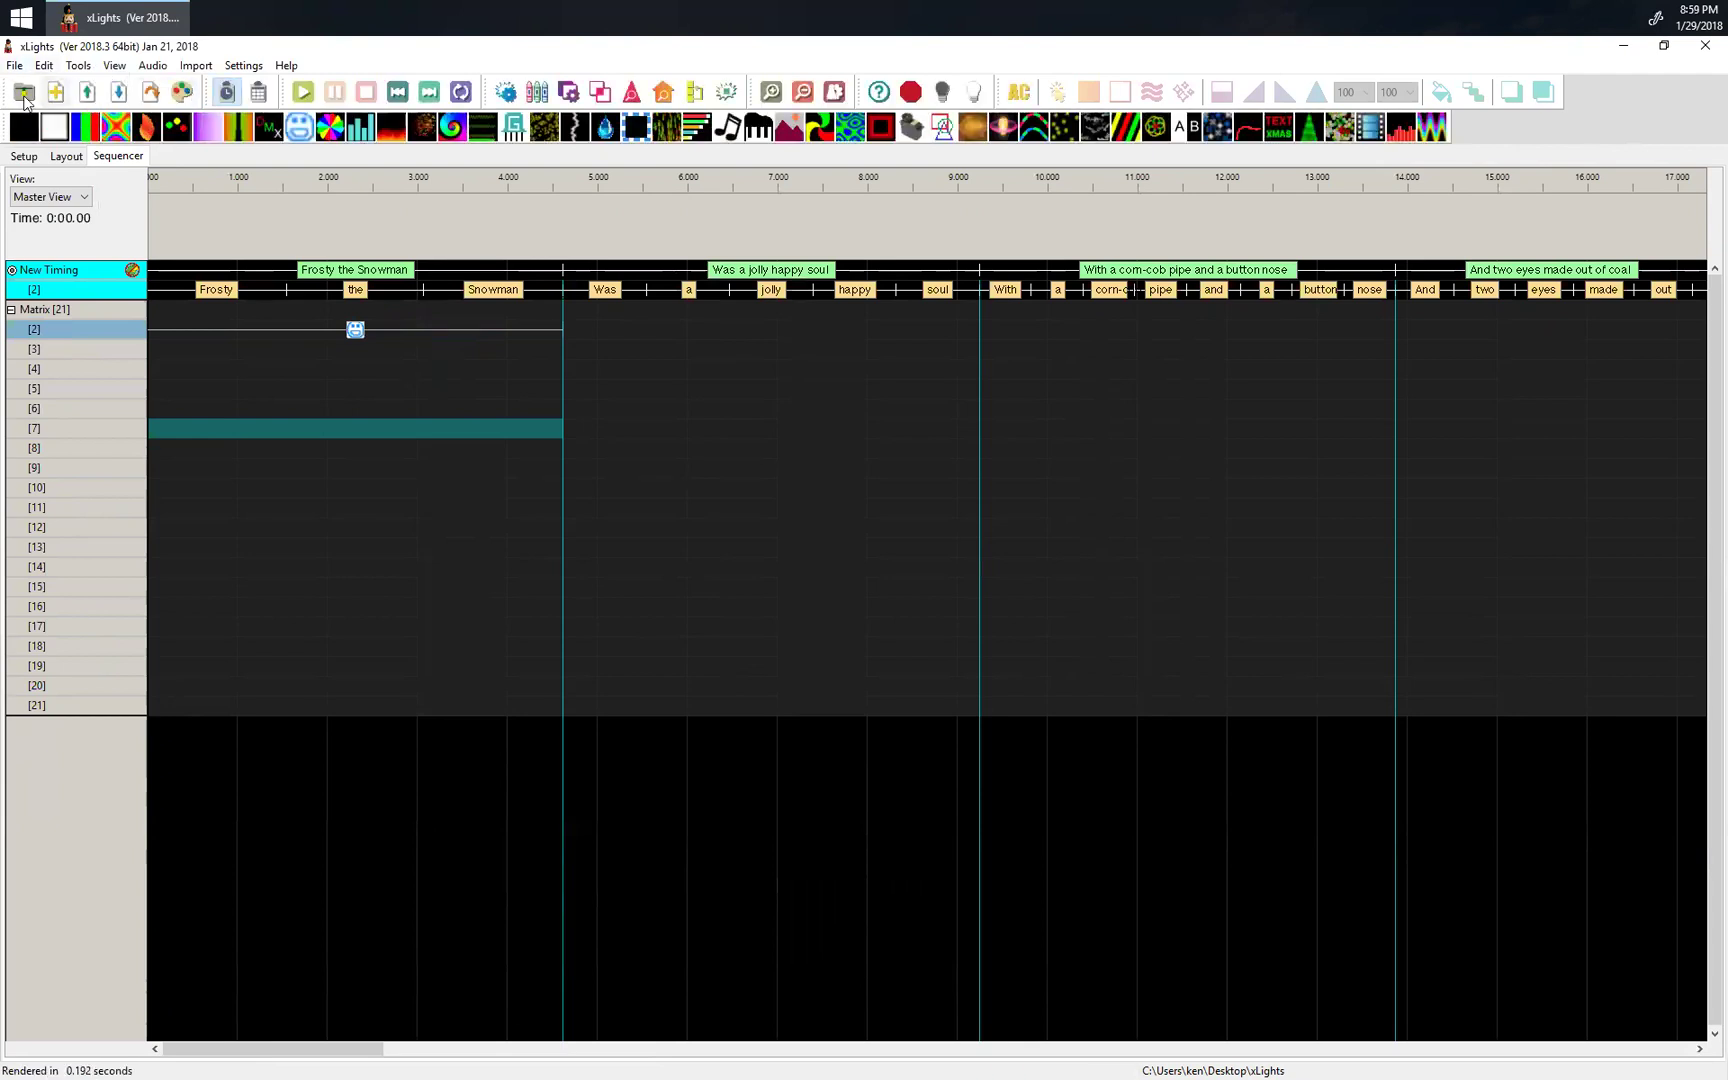
pyautogui.click(14, 65)
pyautogui.click(120, 144)
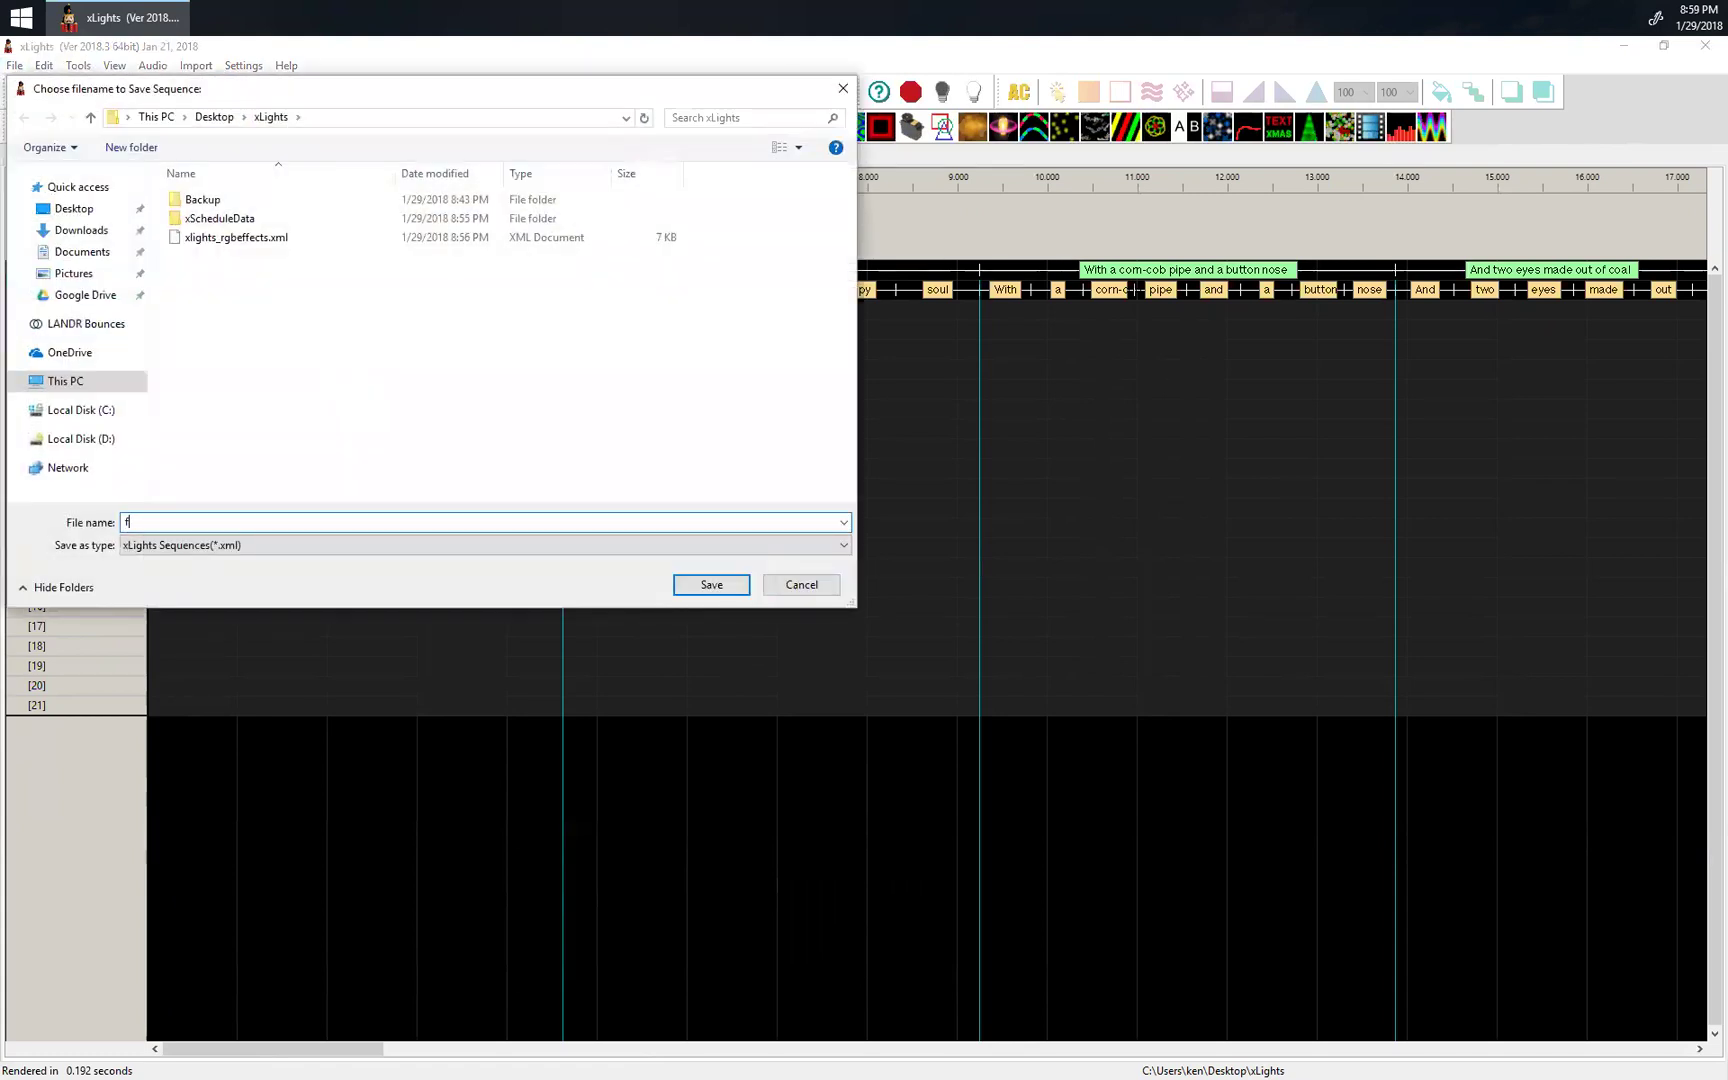
pyautogui.write('frosty')
pyautogui.press('Return')
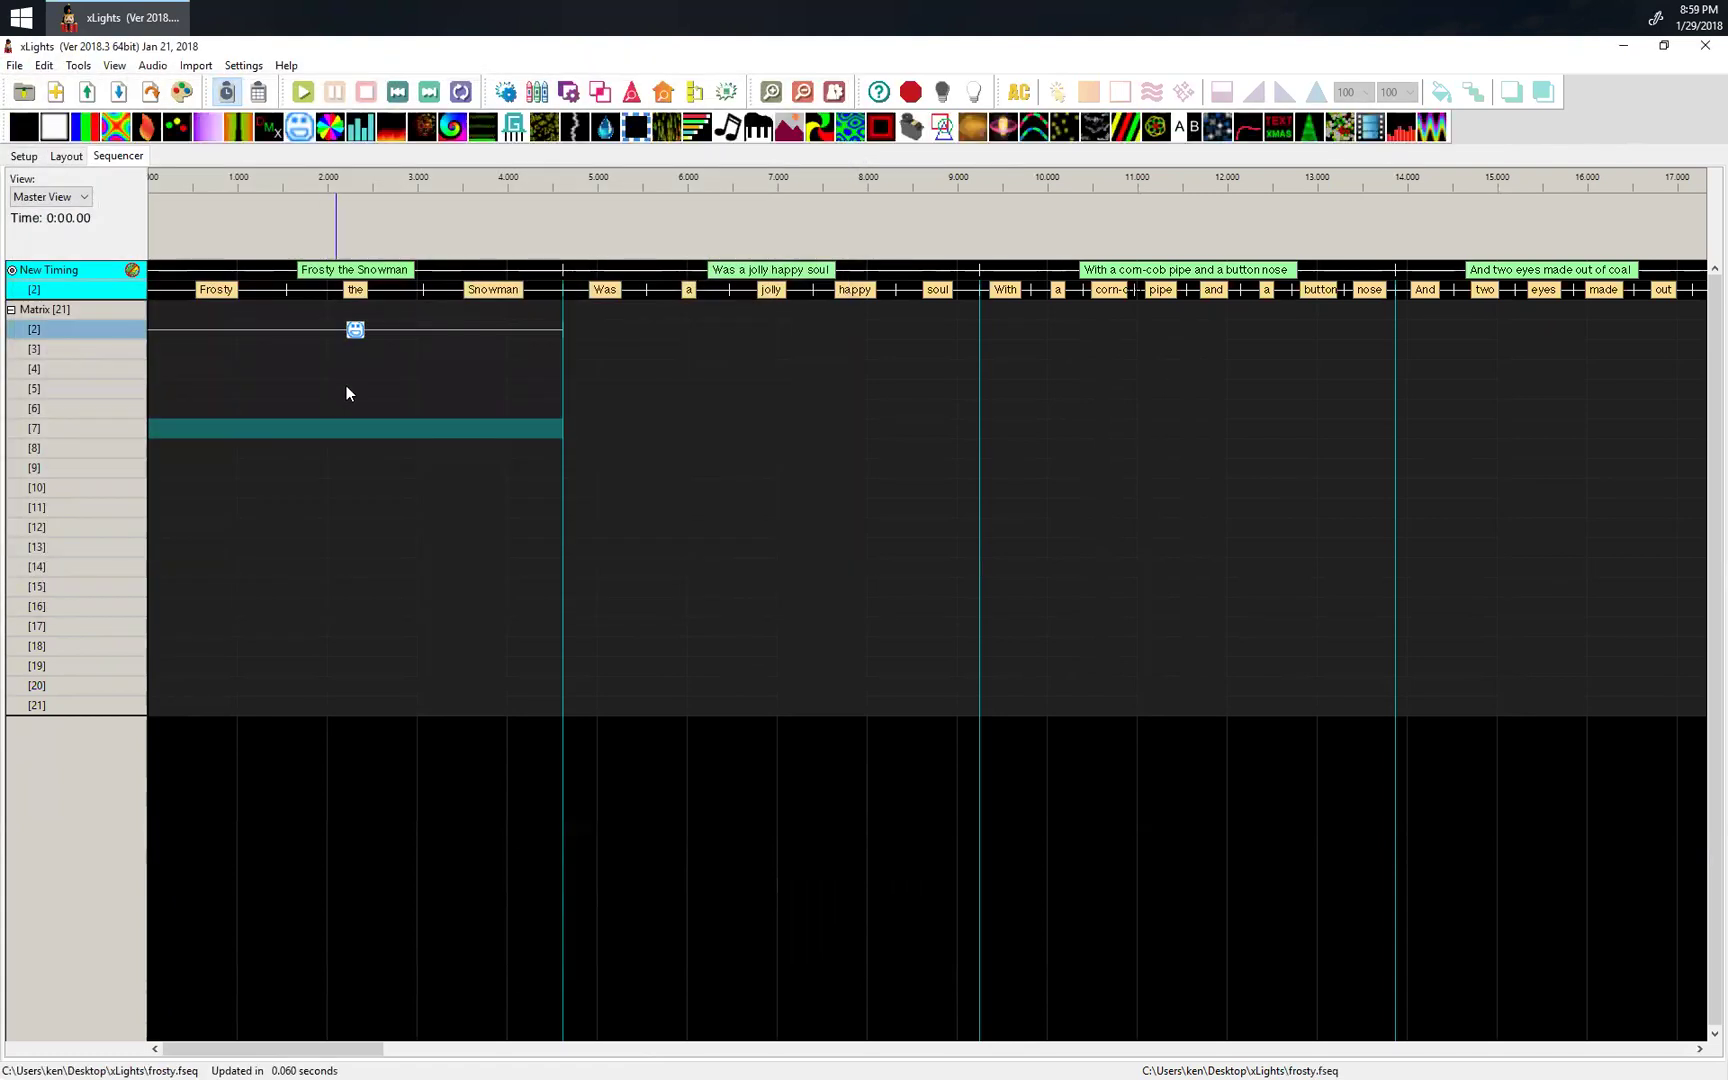
# Break down the New Timing track's words into phonemes and inspect those under the first "Frosty the Snowman" phrase.
pyautogui.click(357, 334)
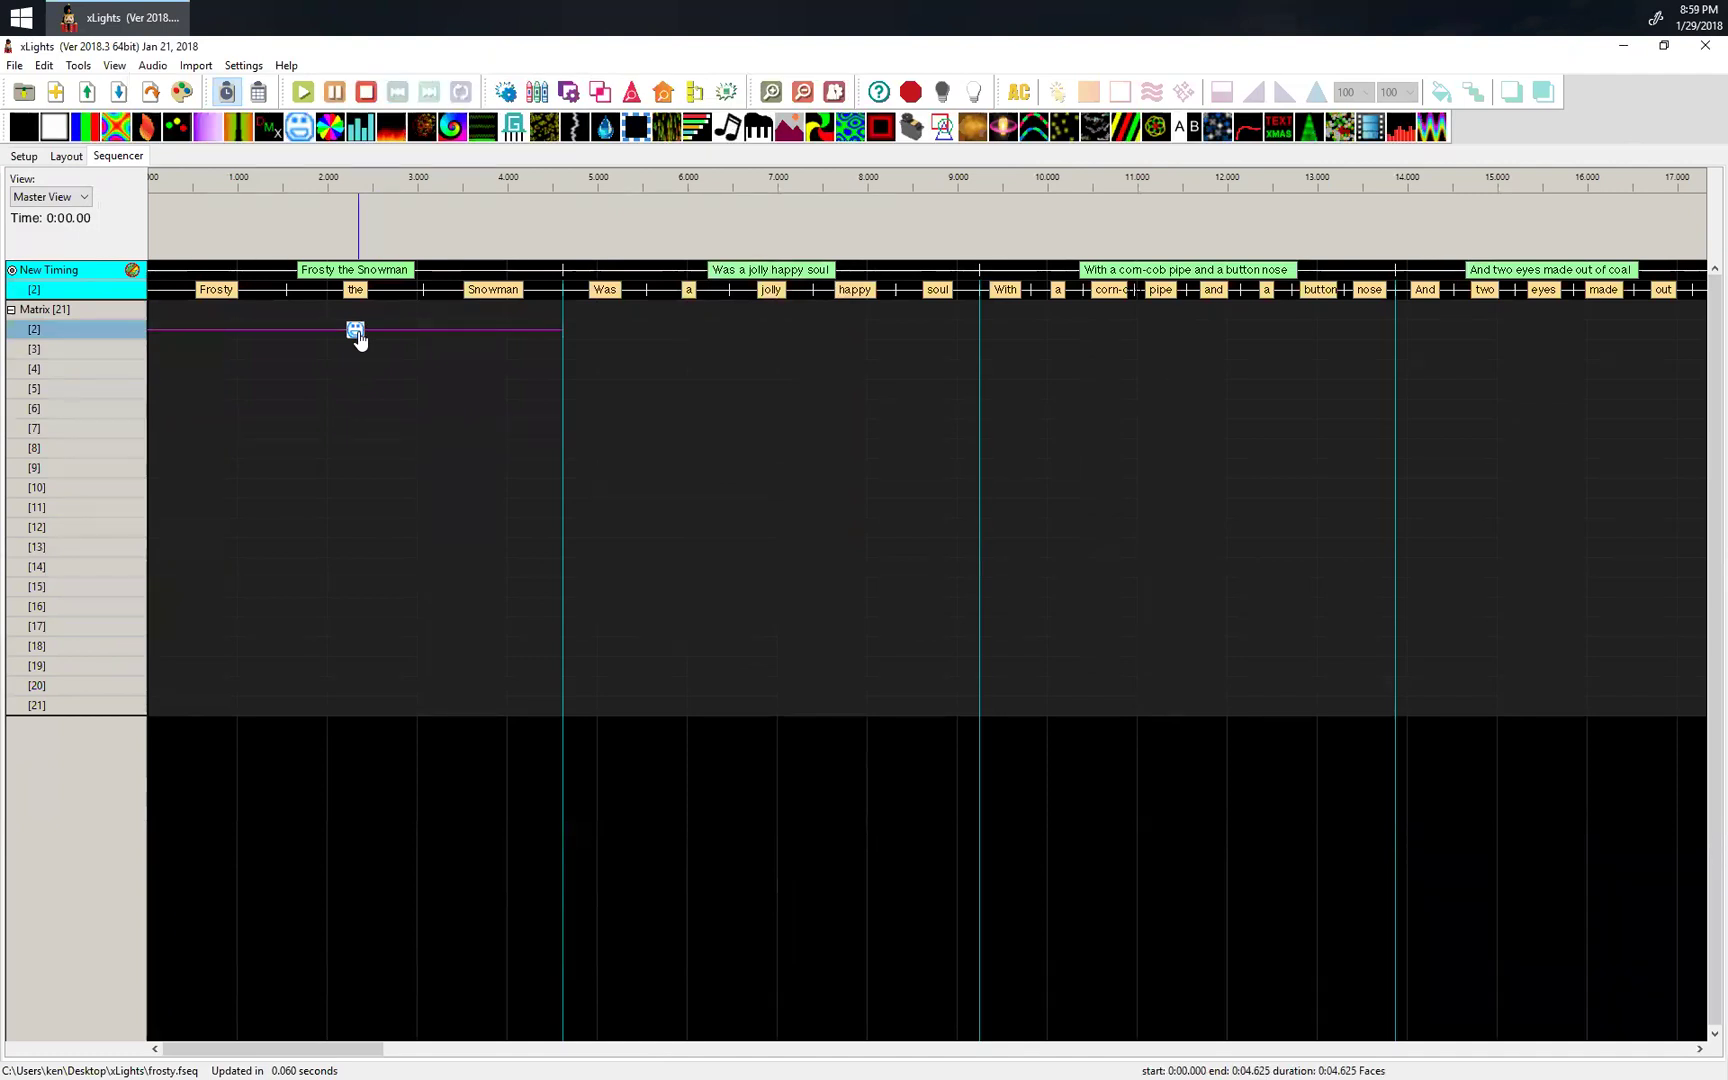
pyautogui.rightClick(109, 288)
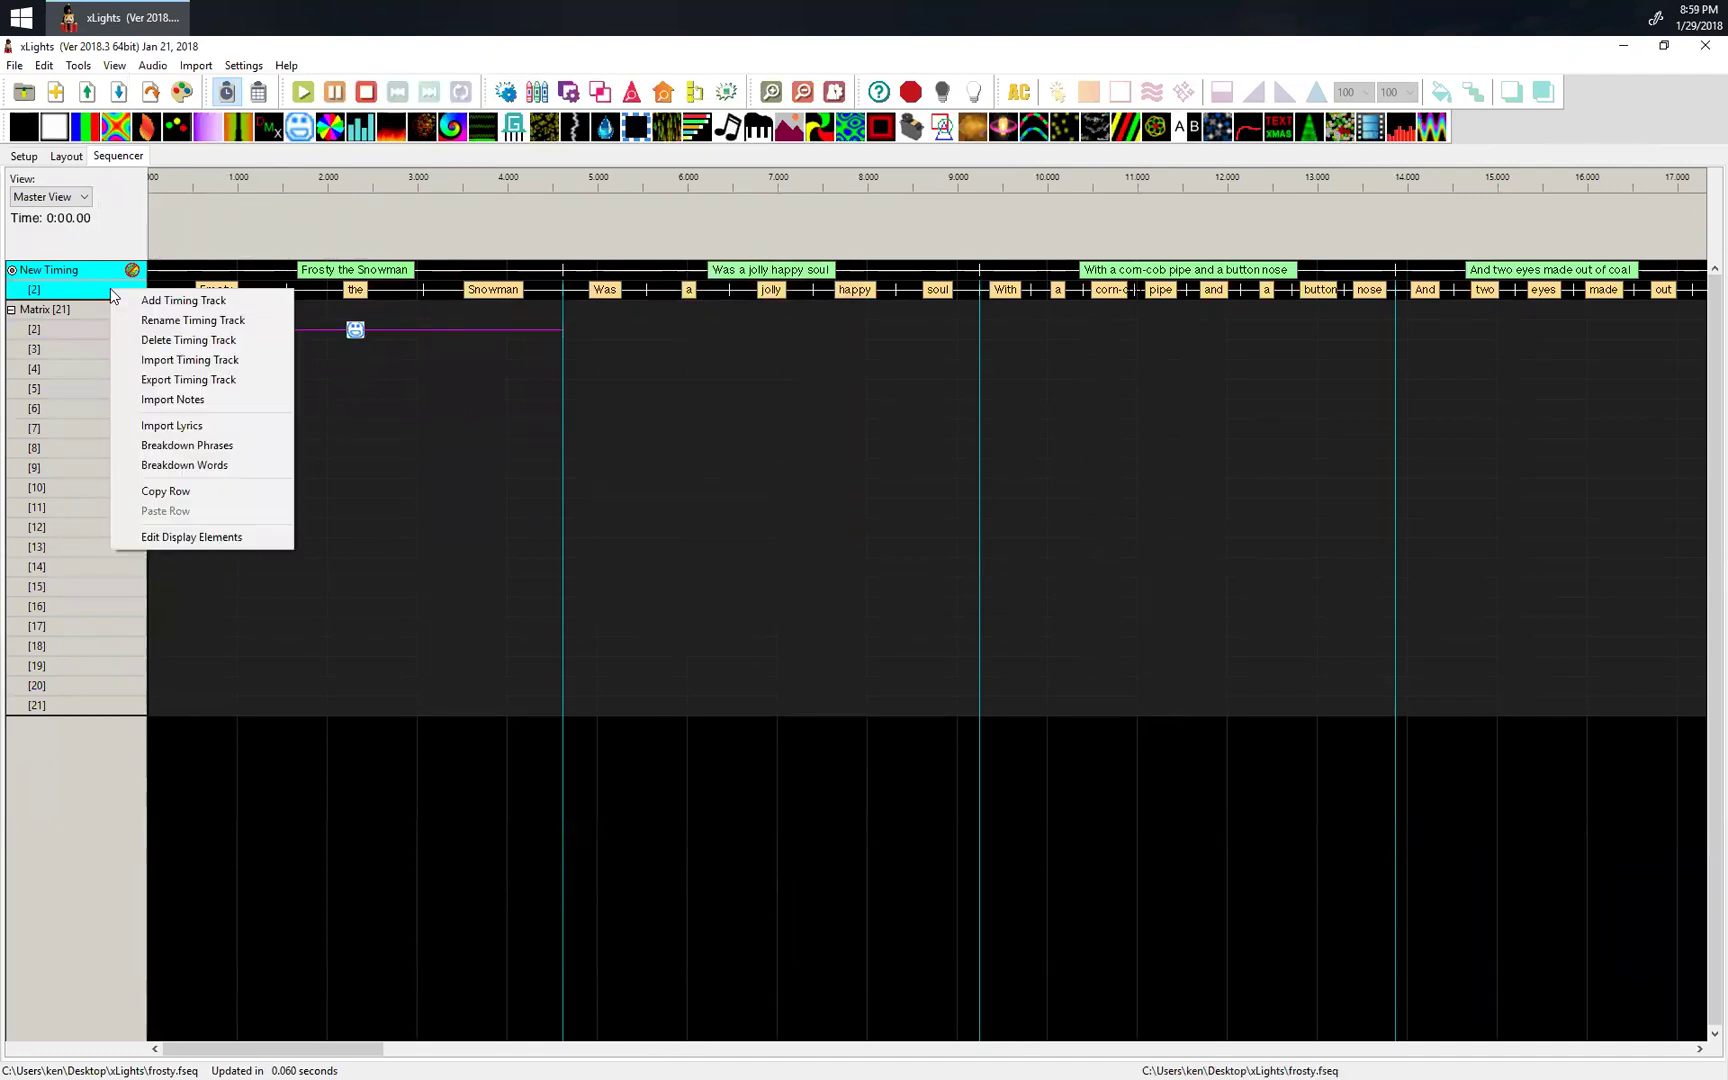
pyautogui.click(241, 466)
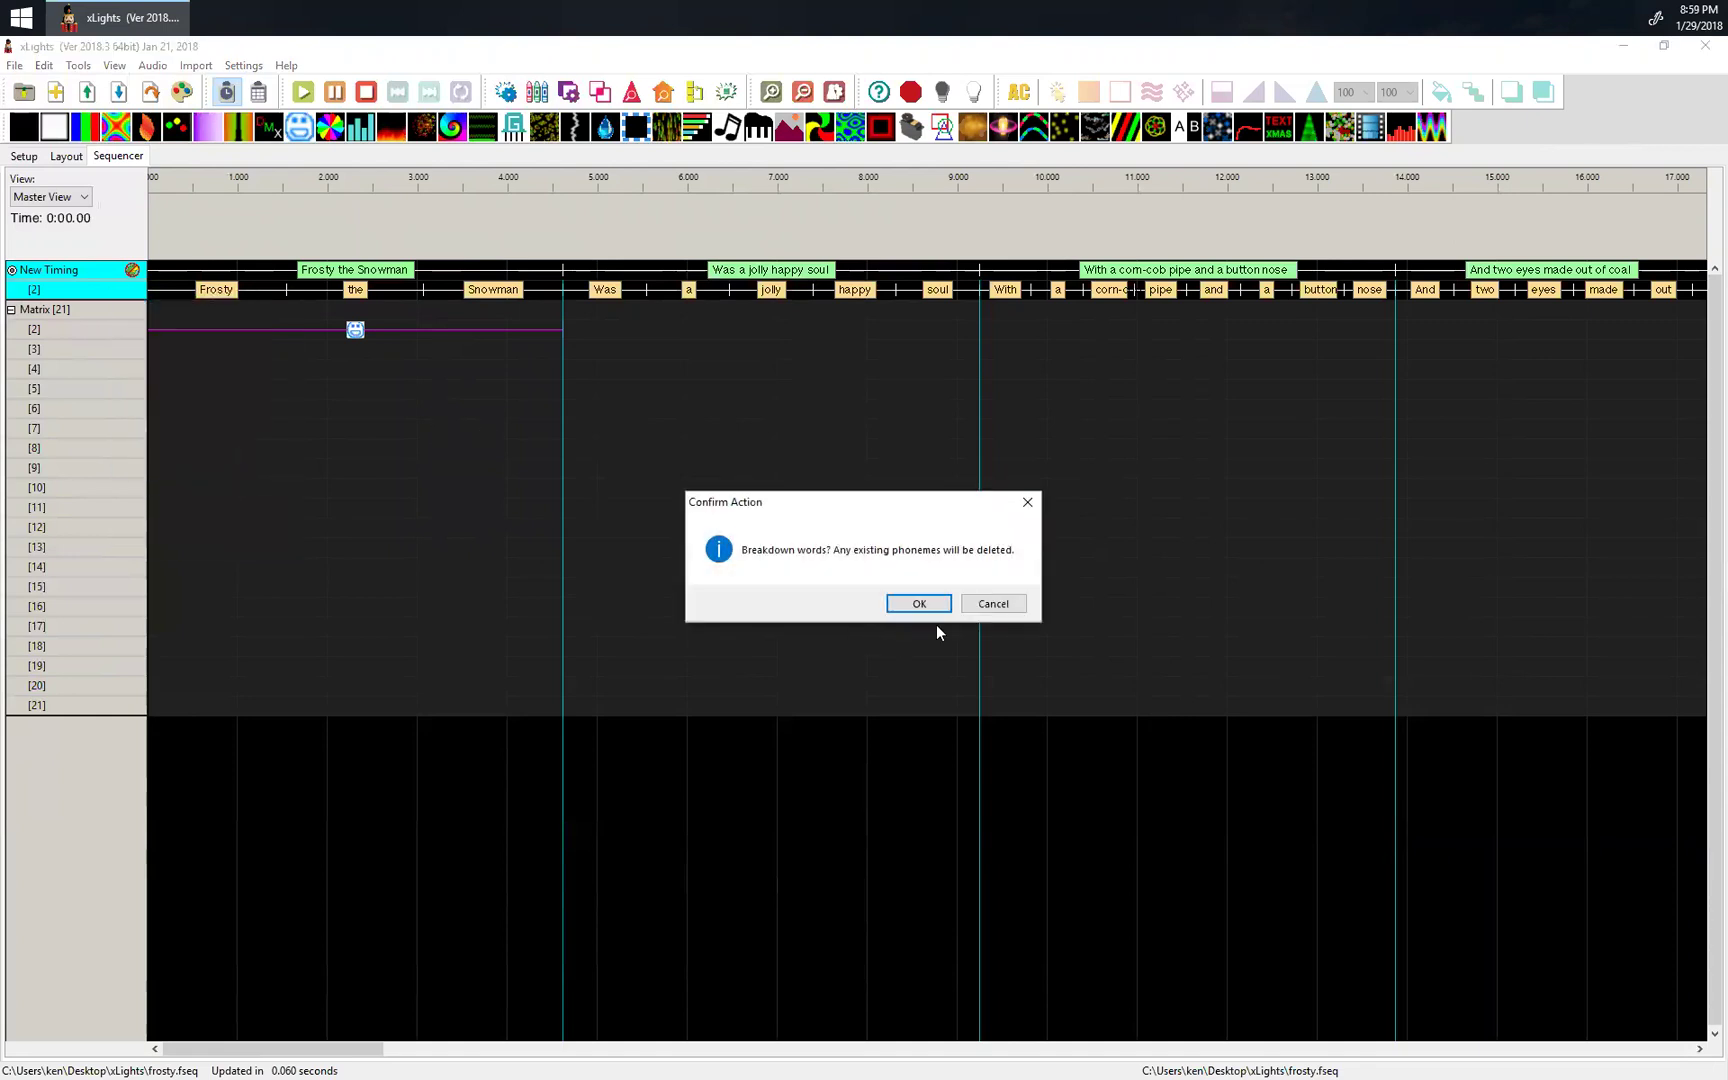
pyautogui.click(919, 603)
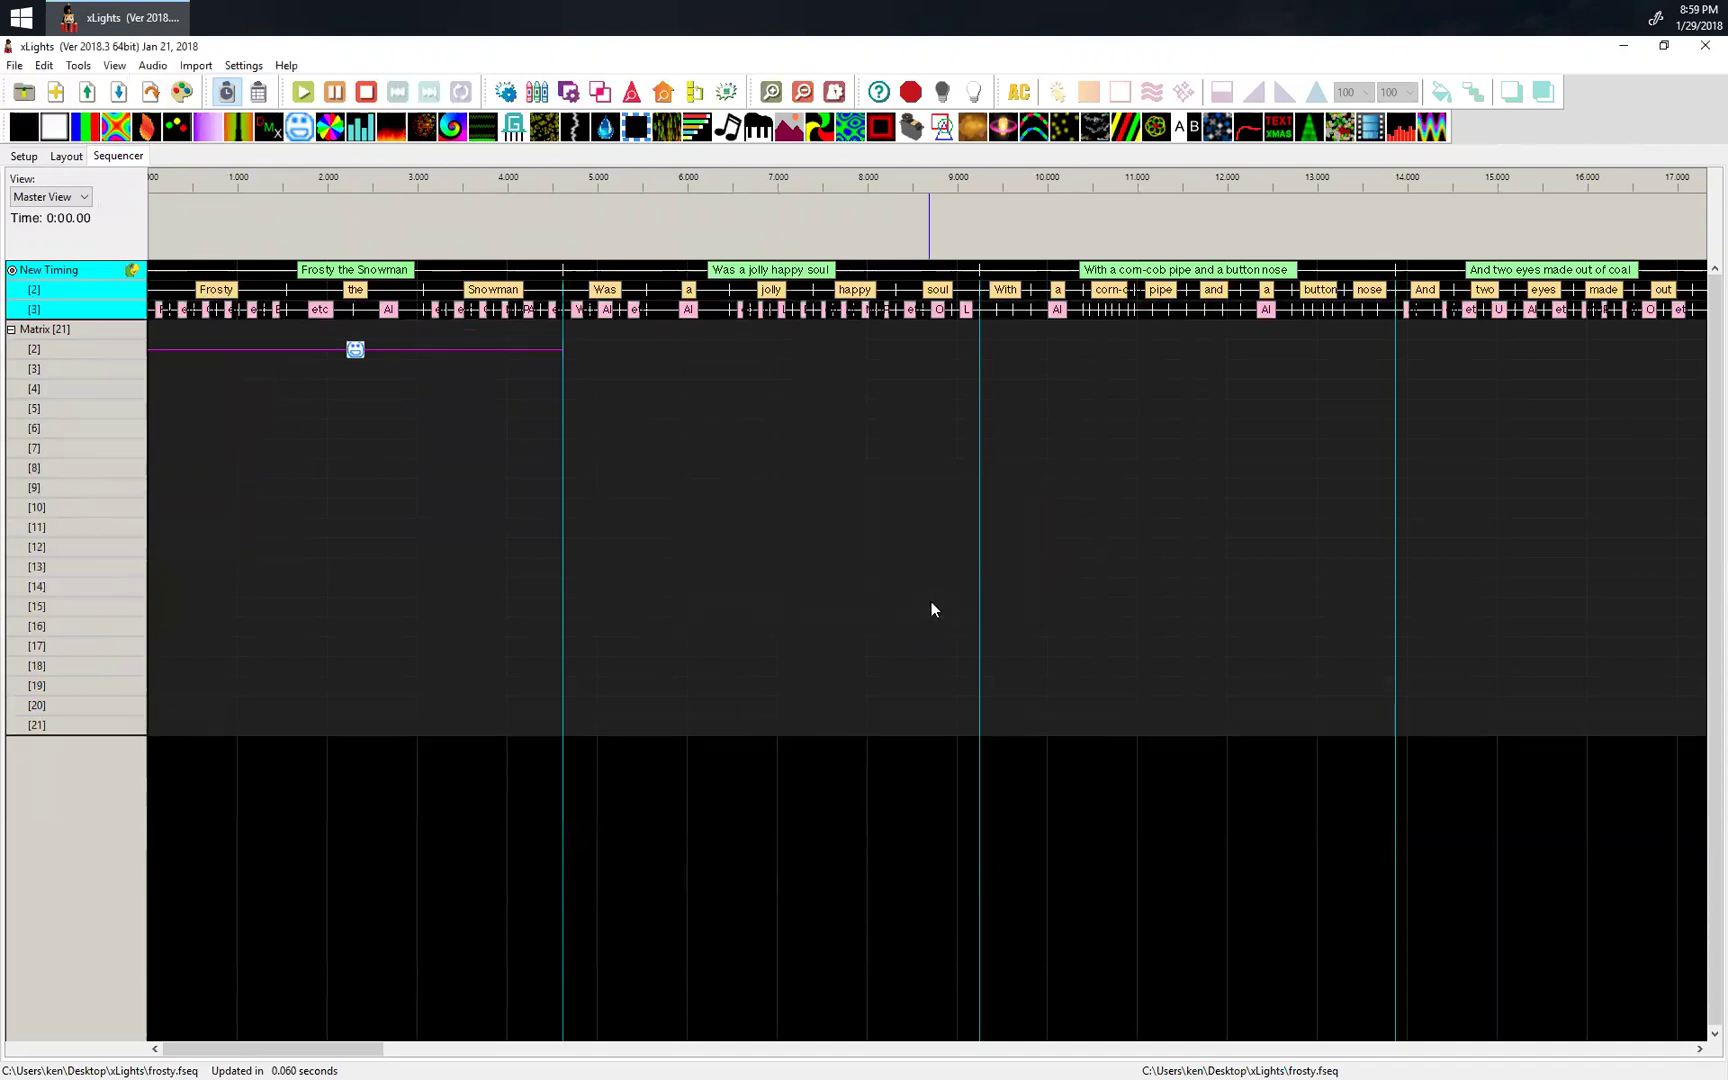
pyautogui.click(165, 312)
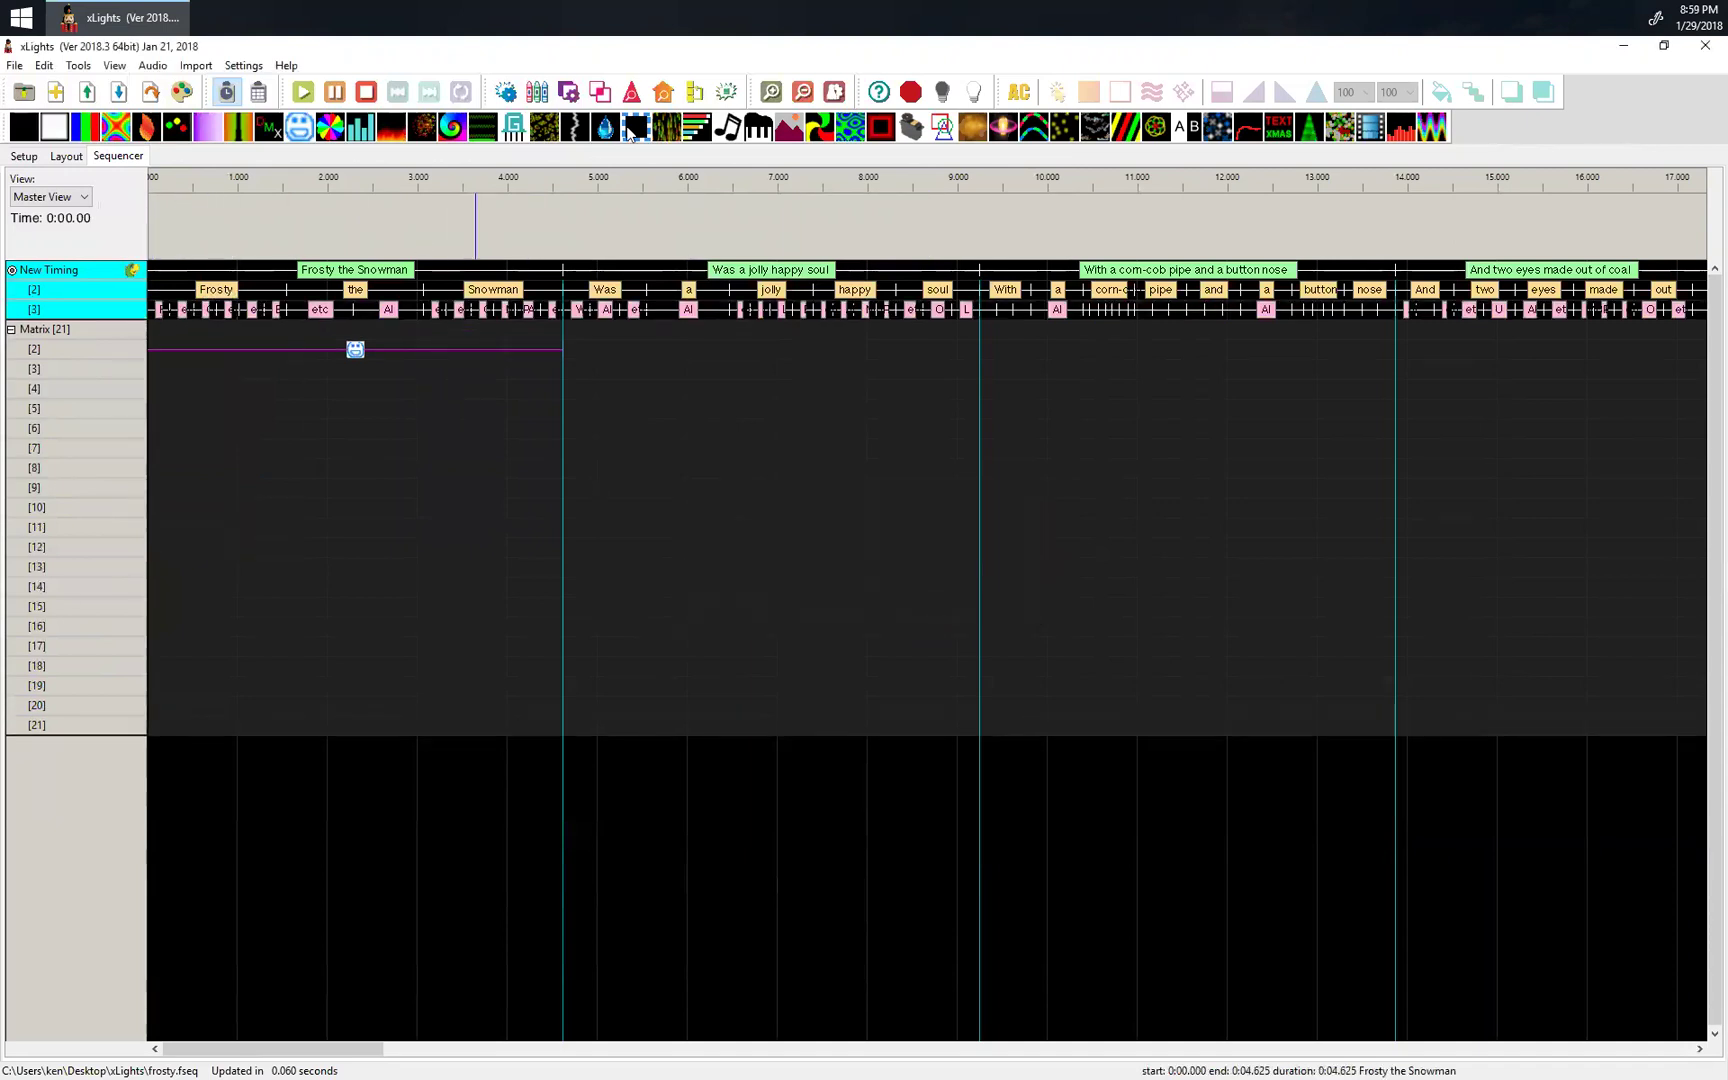
pyautogui.click(772, 93)
pyautogui.click(772, 93)
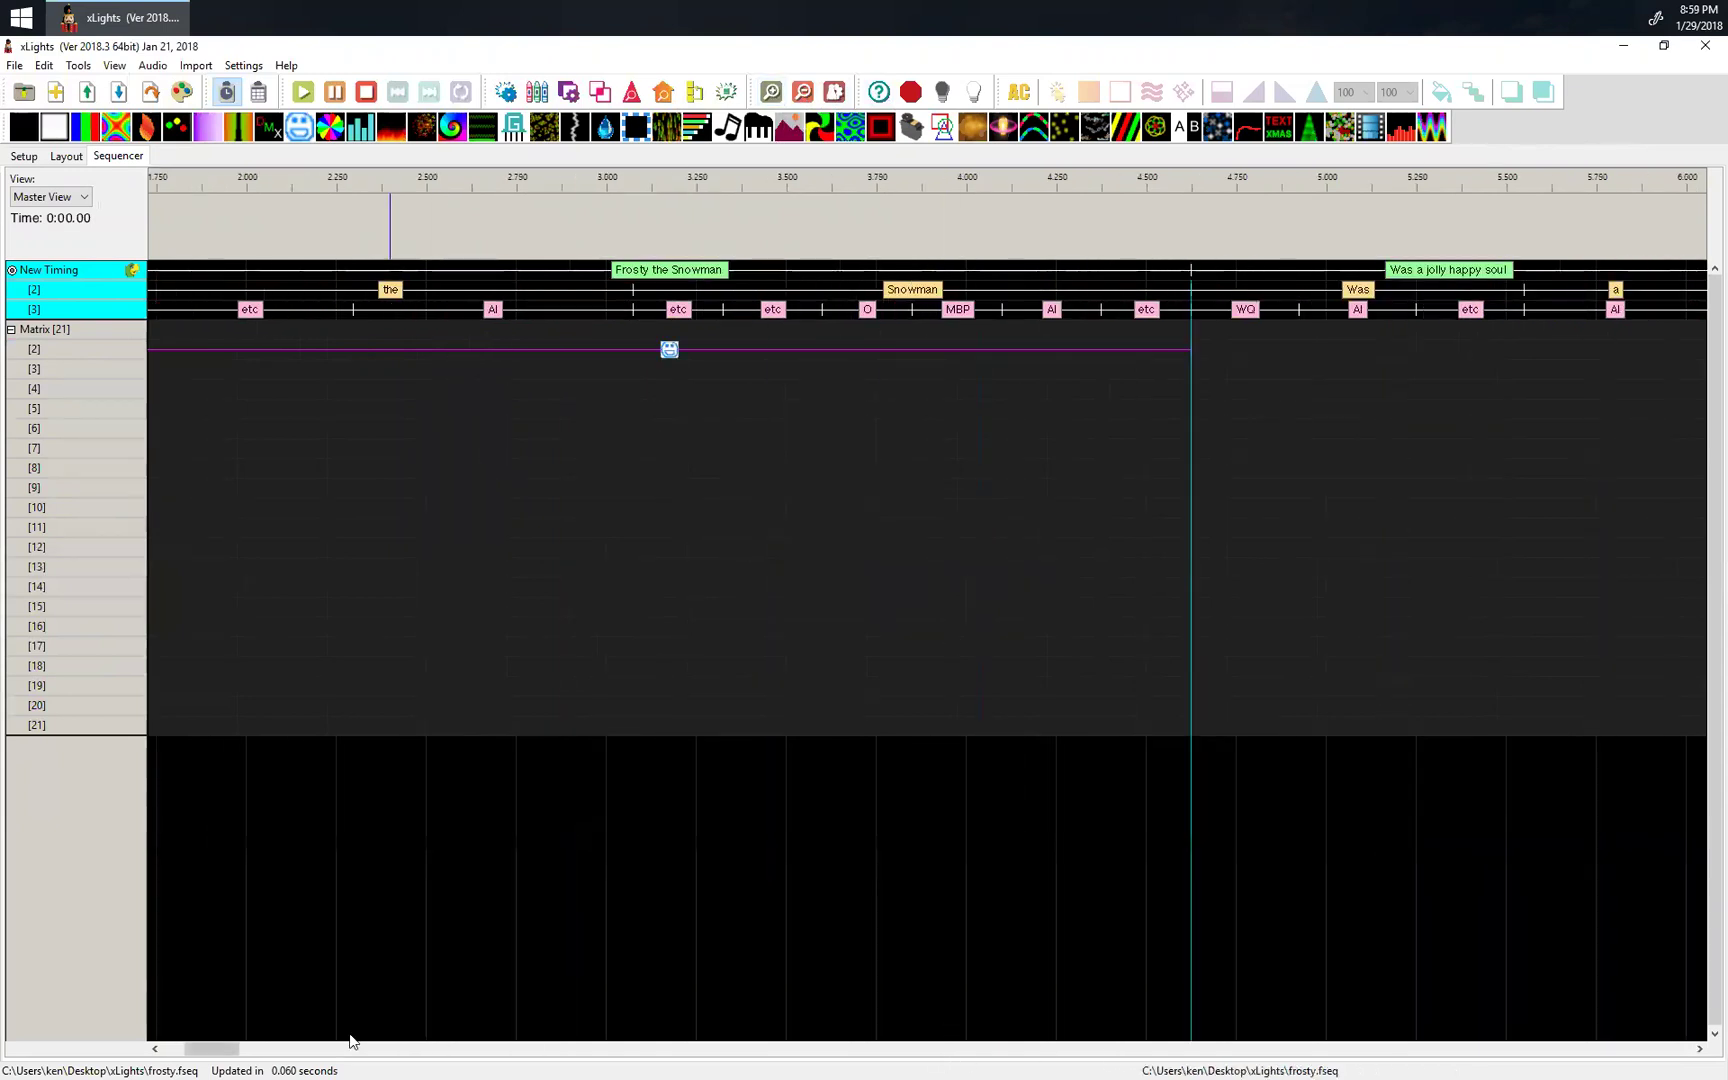
pyautogui.moveTo(211, 1048); pyautogui.dragTo(188, 1048)
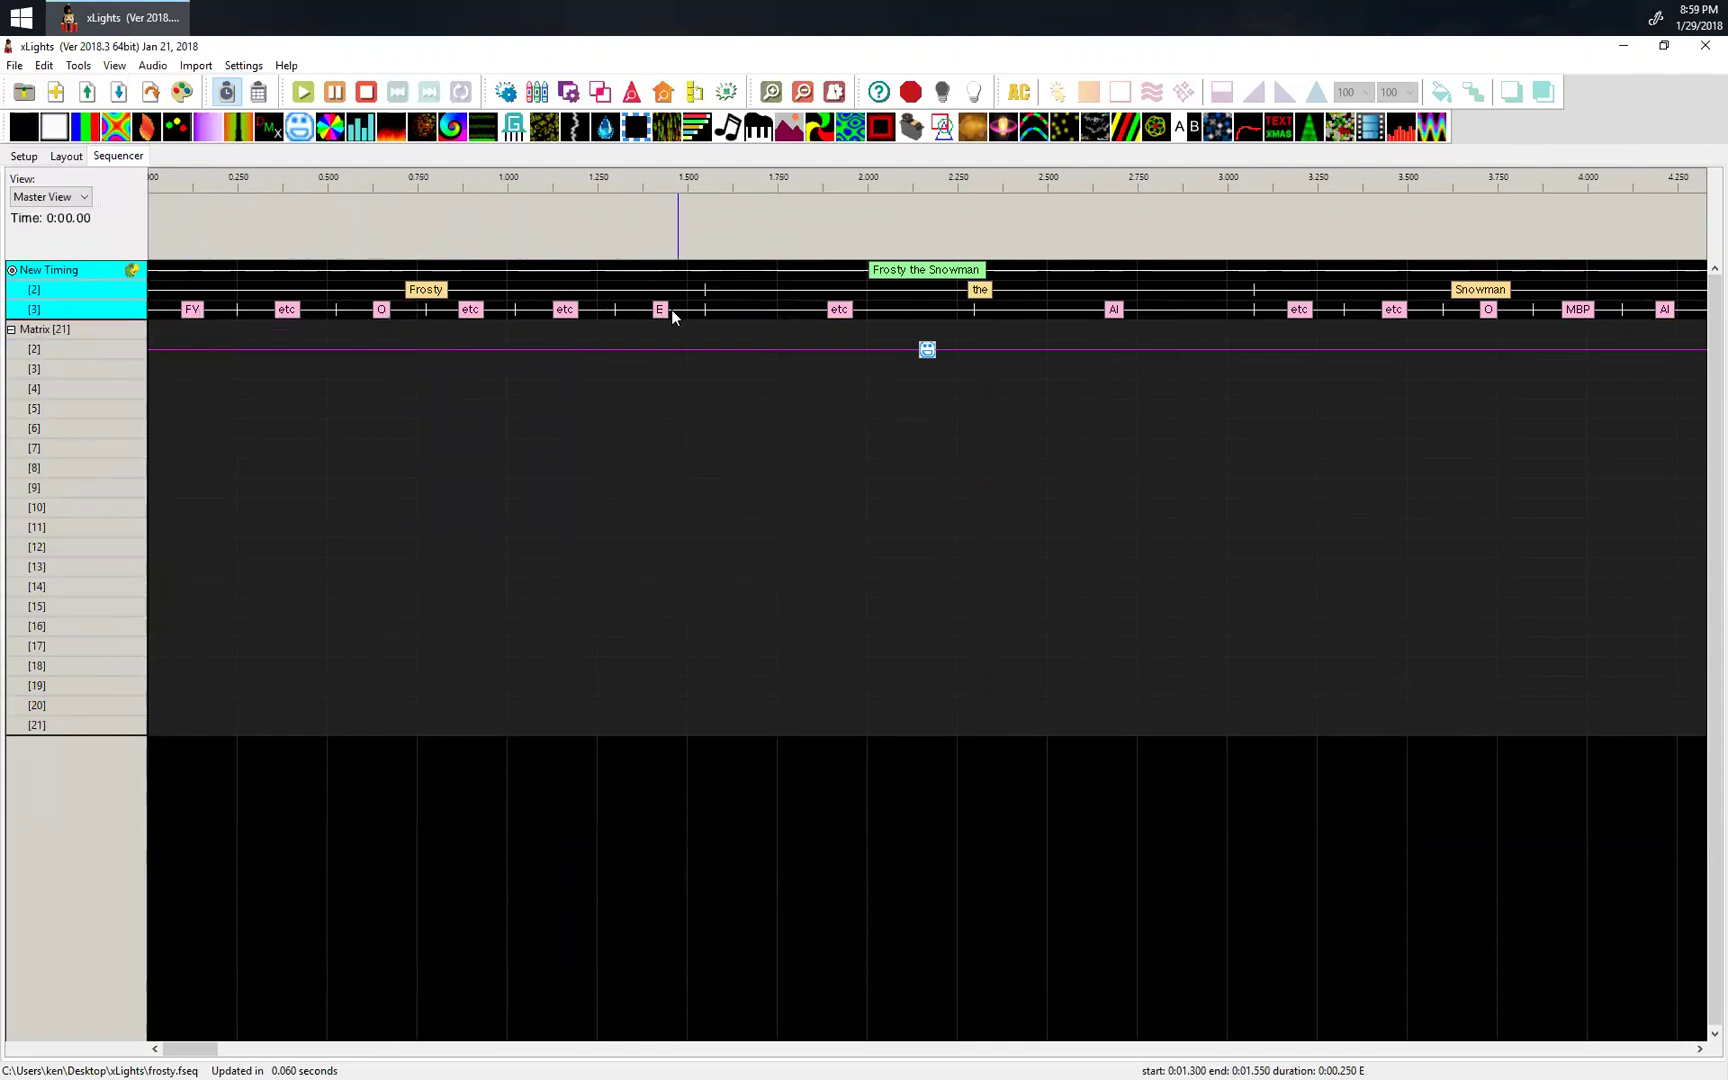
# Save the frosty sequence with its phoneme breakdown.
pyautogui.click(14, 65)
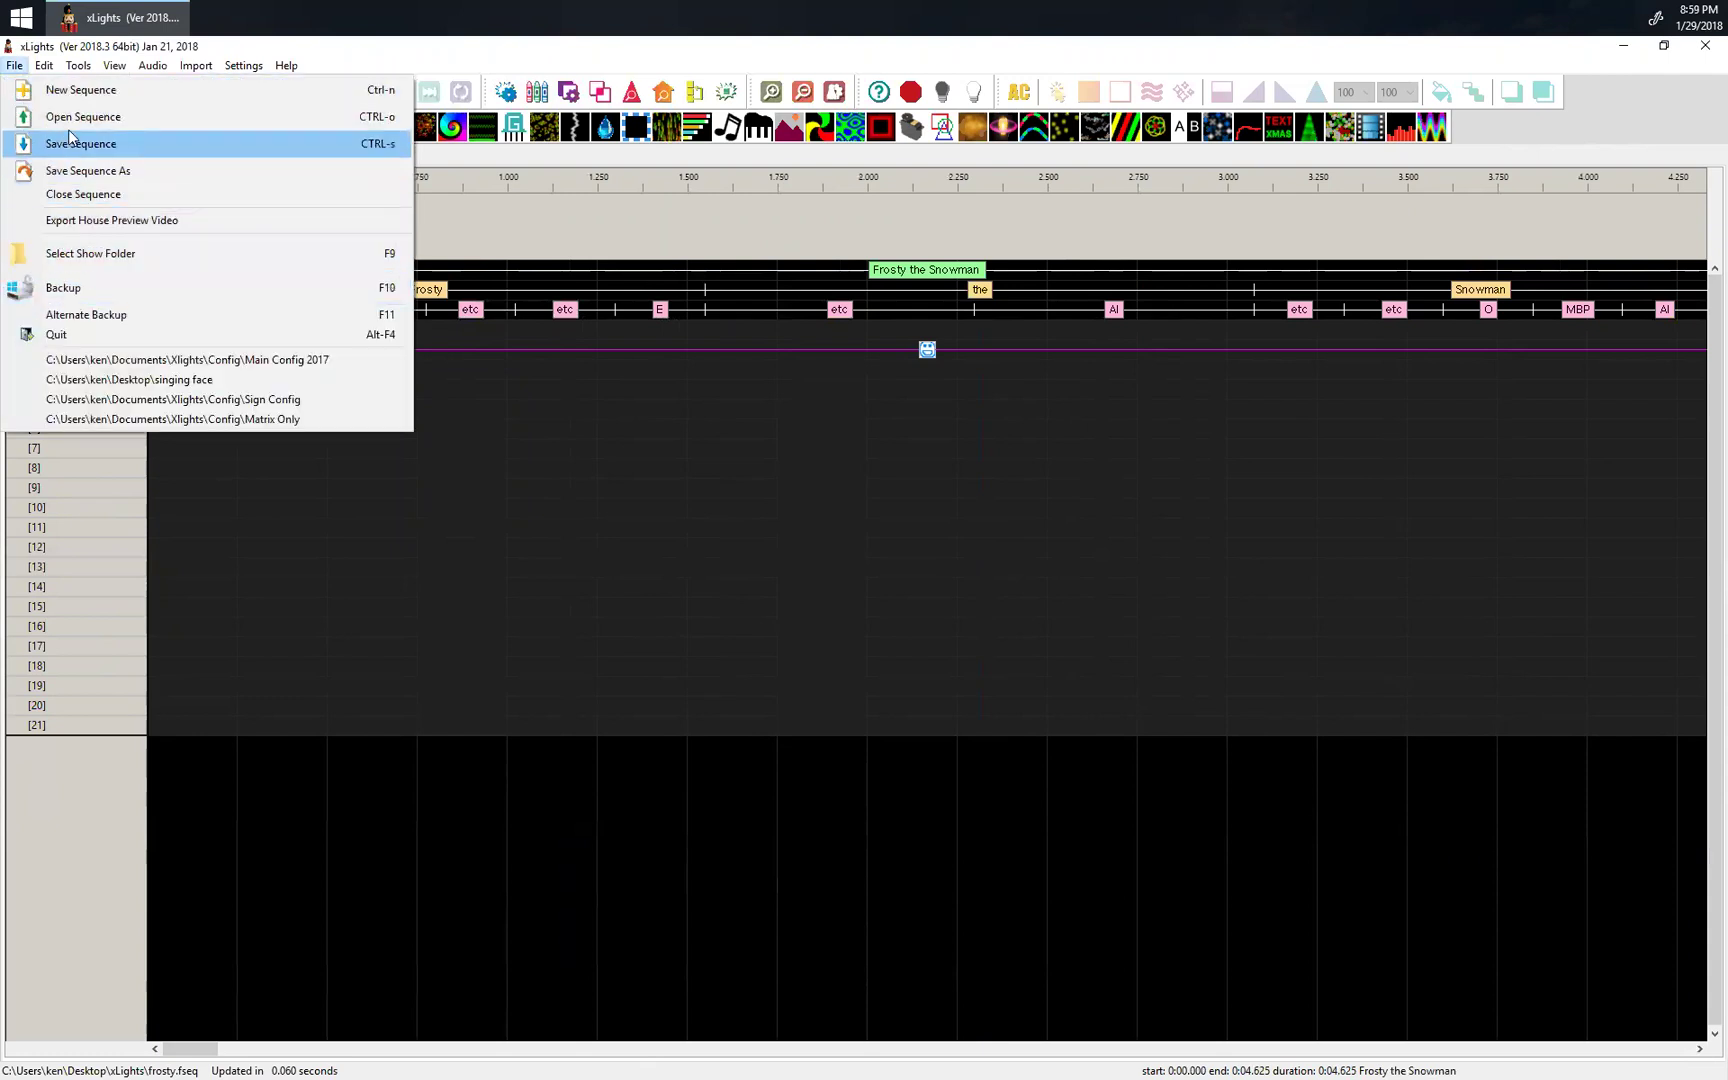
pyautogui.click(113, 146)
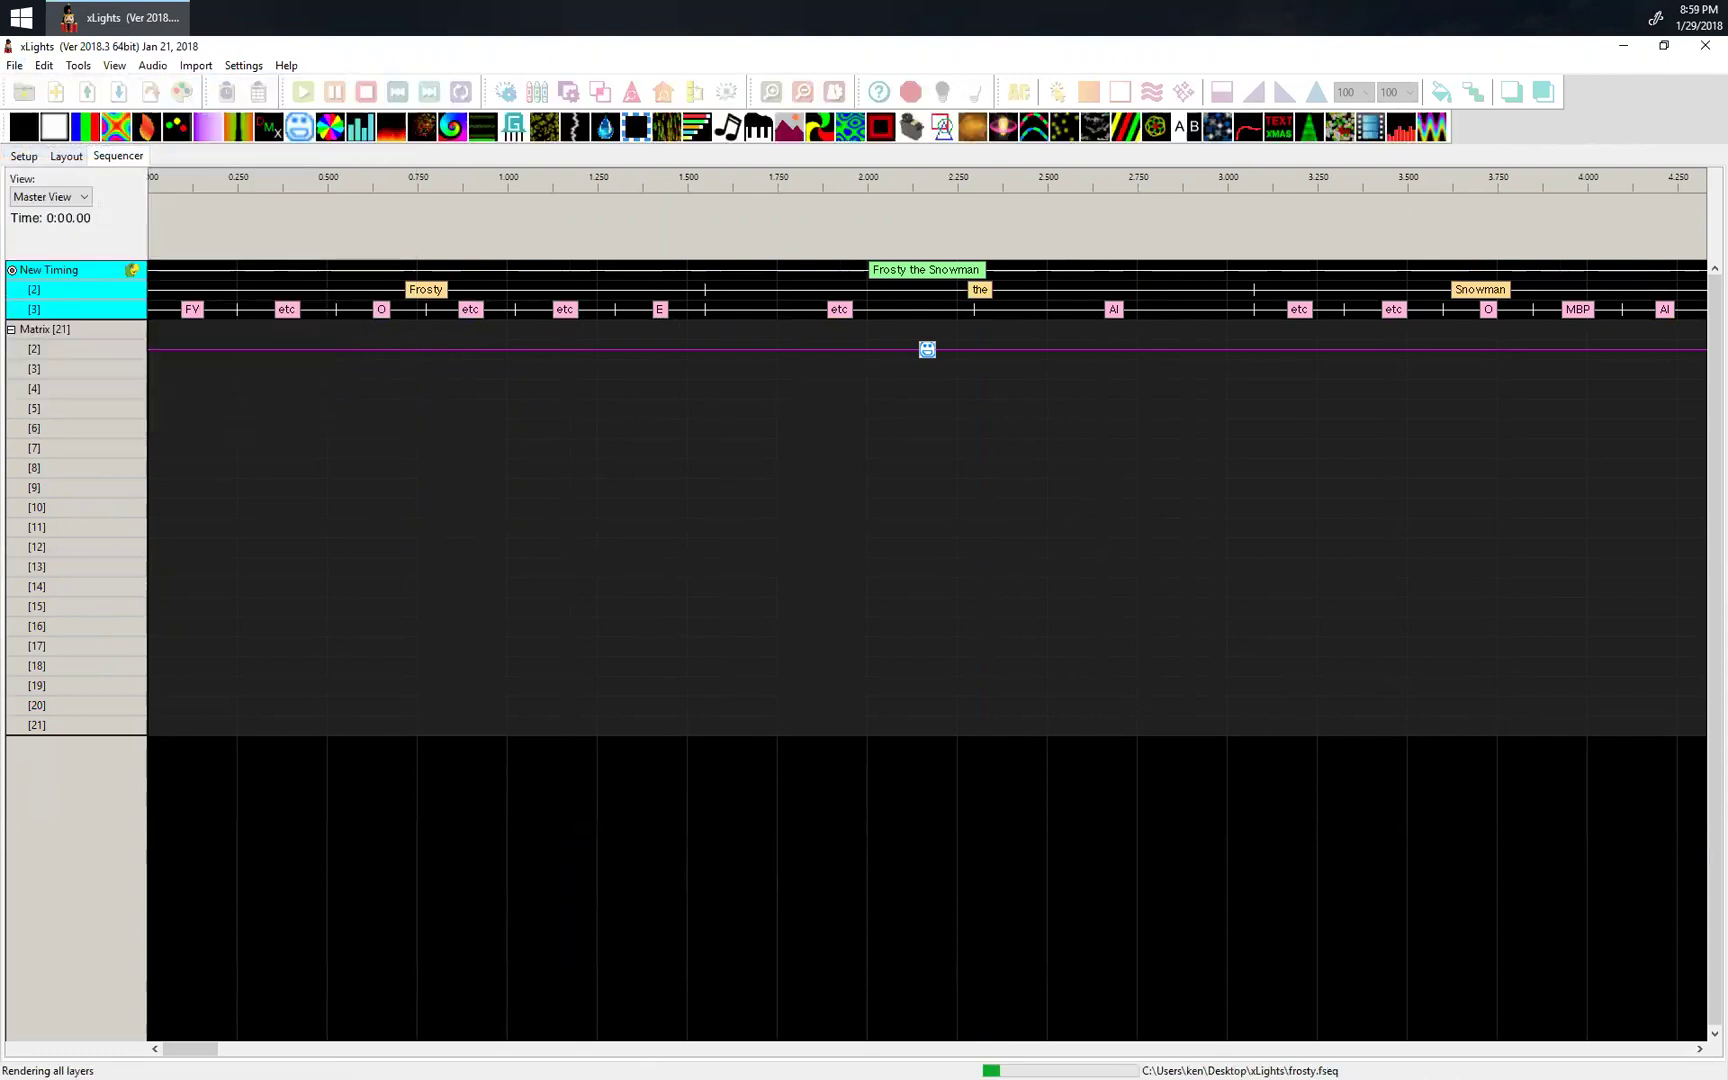
pyautogui.click(431, 398)
pyautogui.click(452, 401)
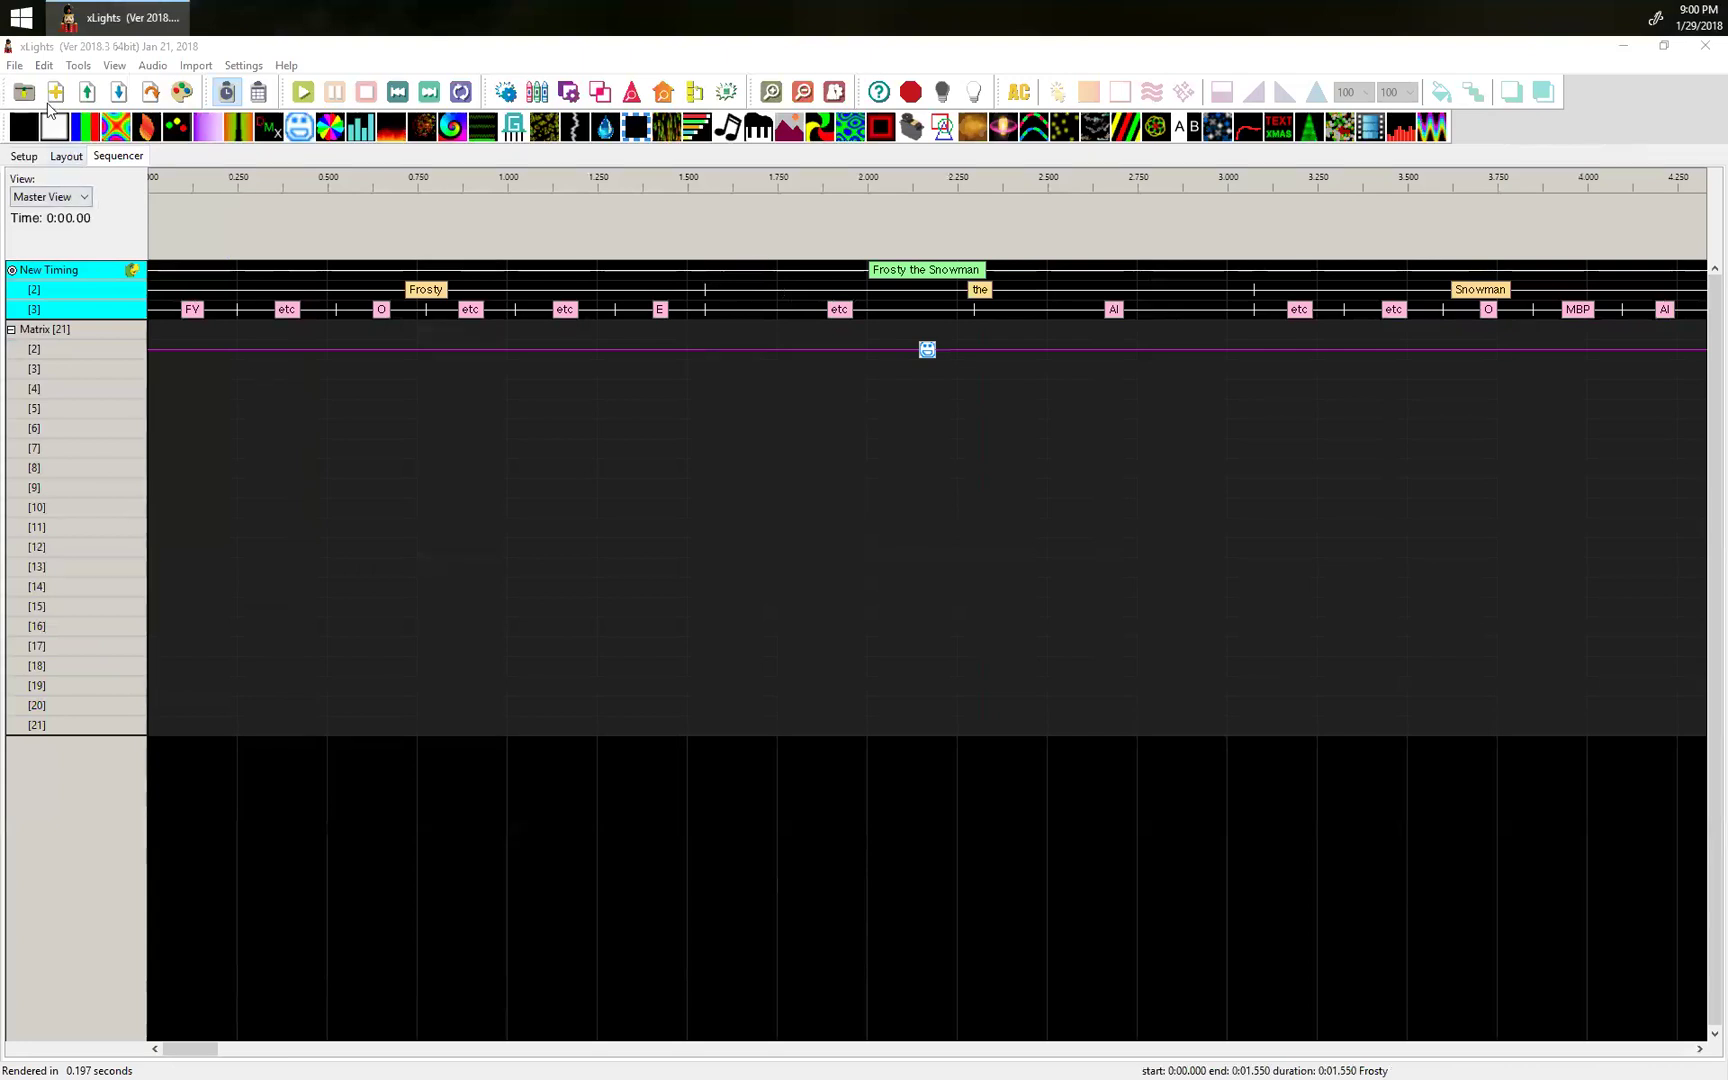
# Close the current sequence and reopen frosty.xml.
pyautogui.click(15, 65)
pyautogui.click(122, 196)
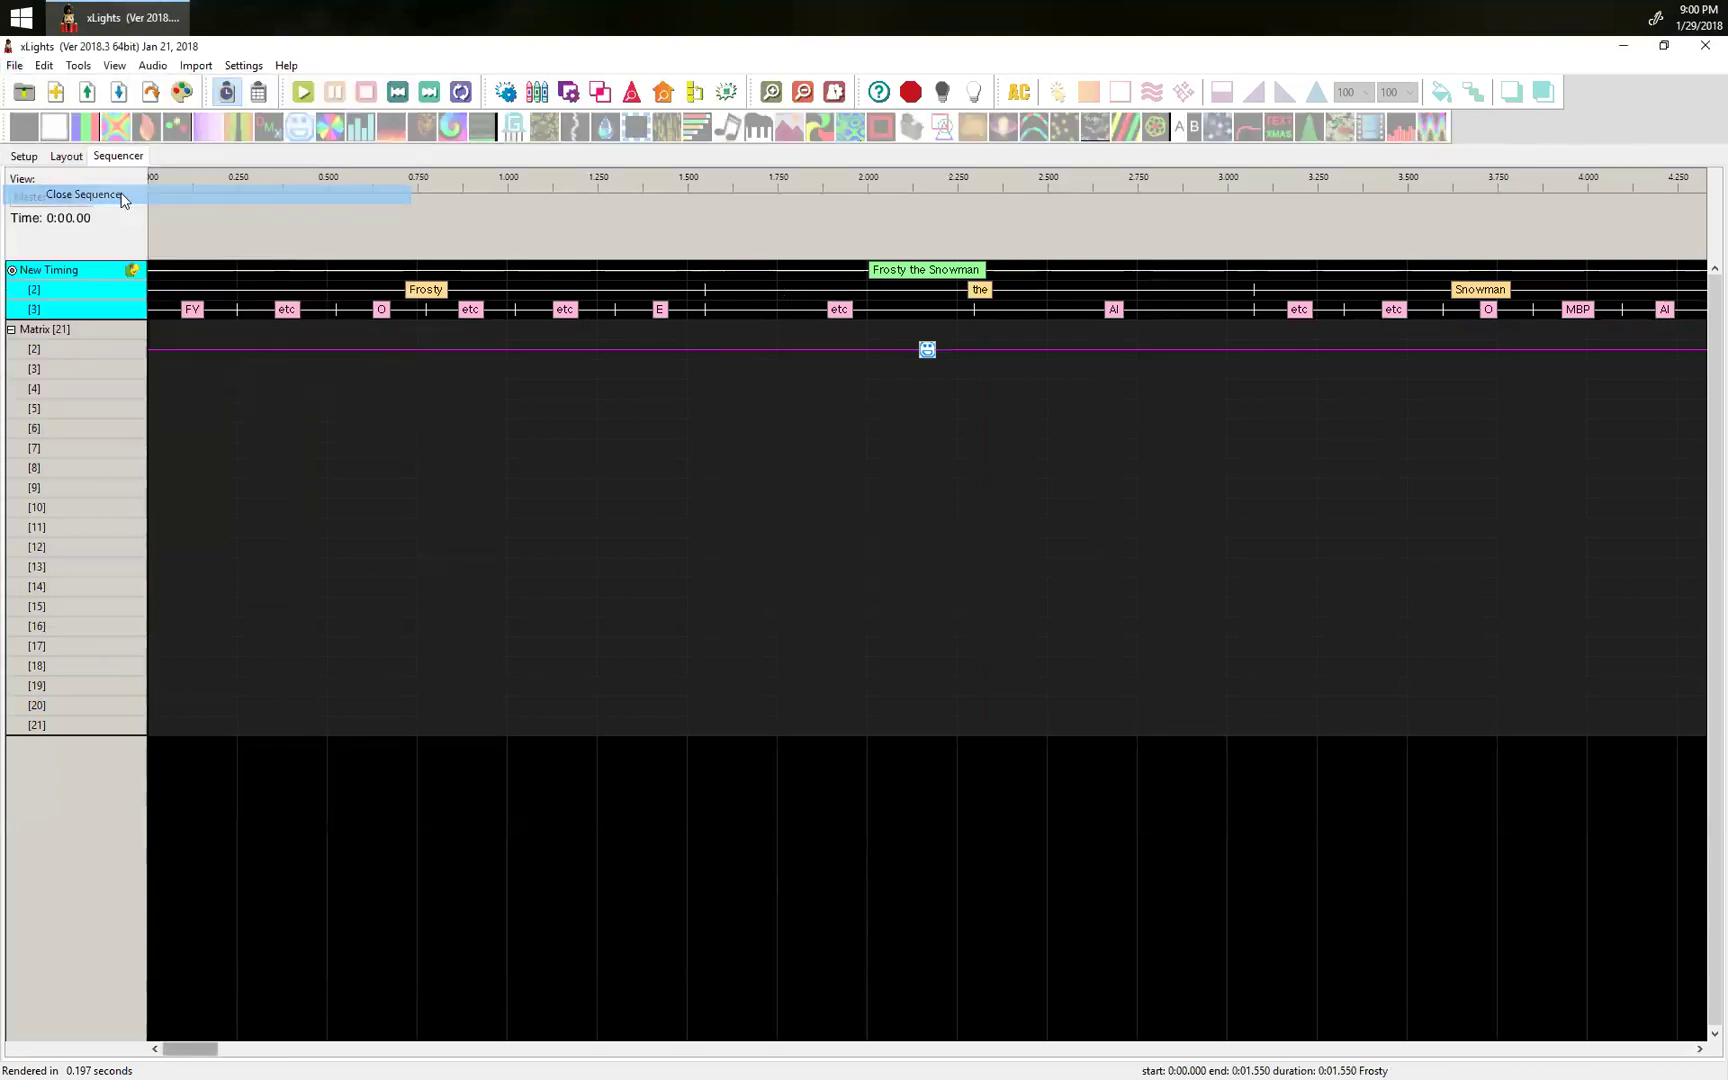
pyautogui.click(87, 92)
pyautogui.doubleClick(234, 235)
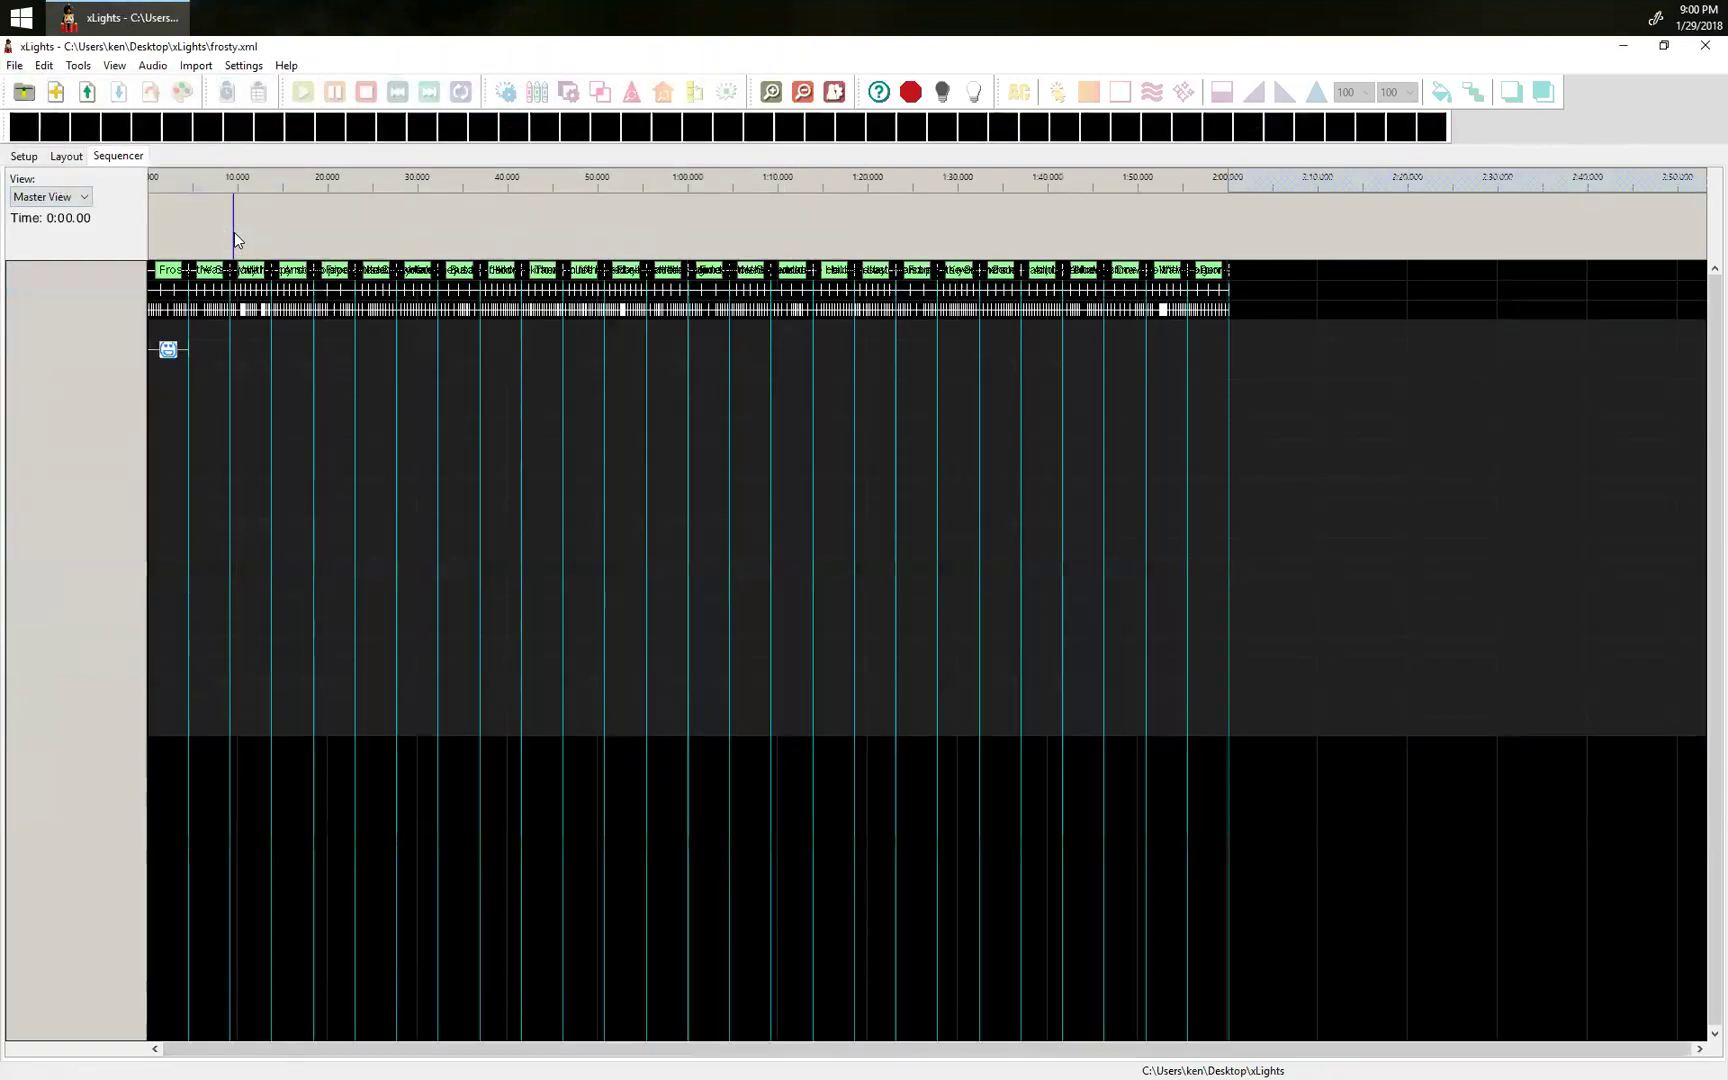
# Drive the mouth movements of the Faces effect on Matrix layer 2 from the New Timing track.
pyautogui.click(168, 349)
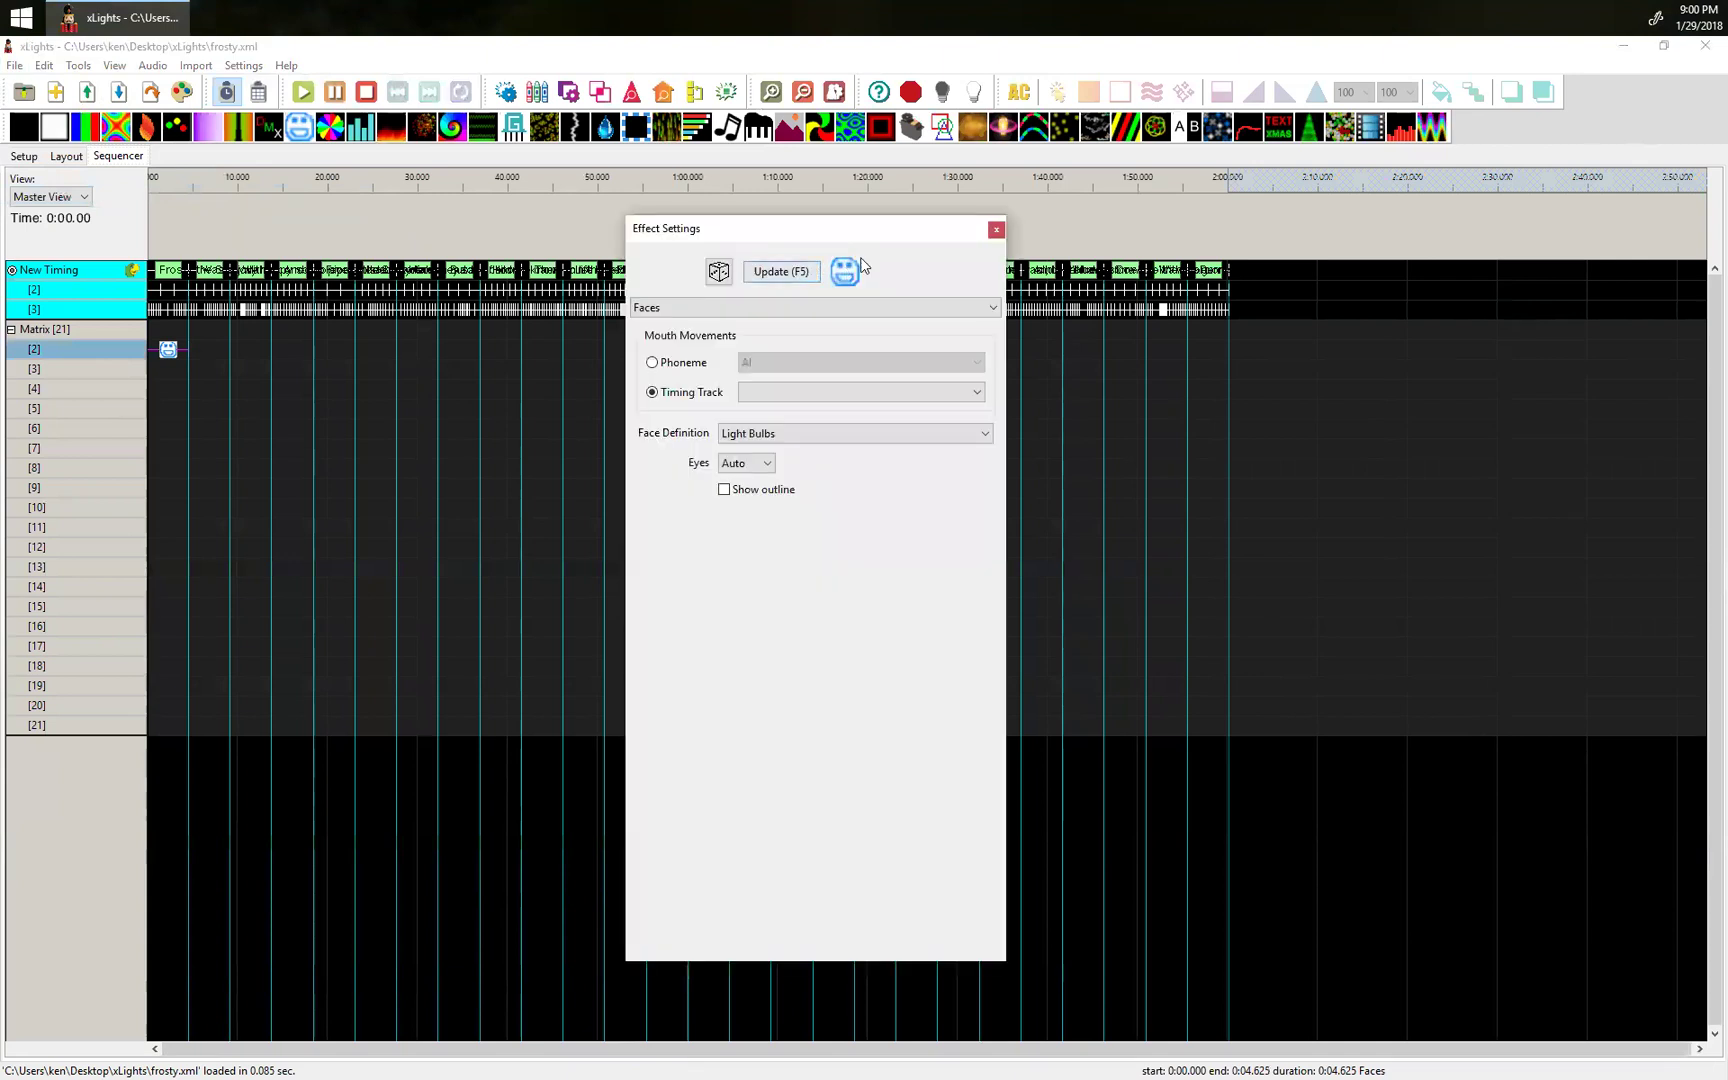
pyautogui.click(771, 92)
pyautogui.click(771, 92)
pyautogui.click(773, 94)
pyautogui.click(810, 234)
pyautogui.moveTo(810, 234); pyautogui.dragTo(1277, 265)
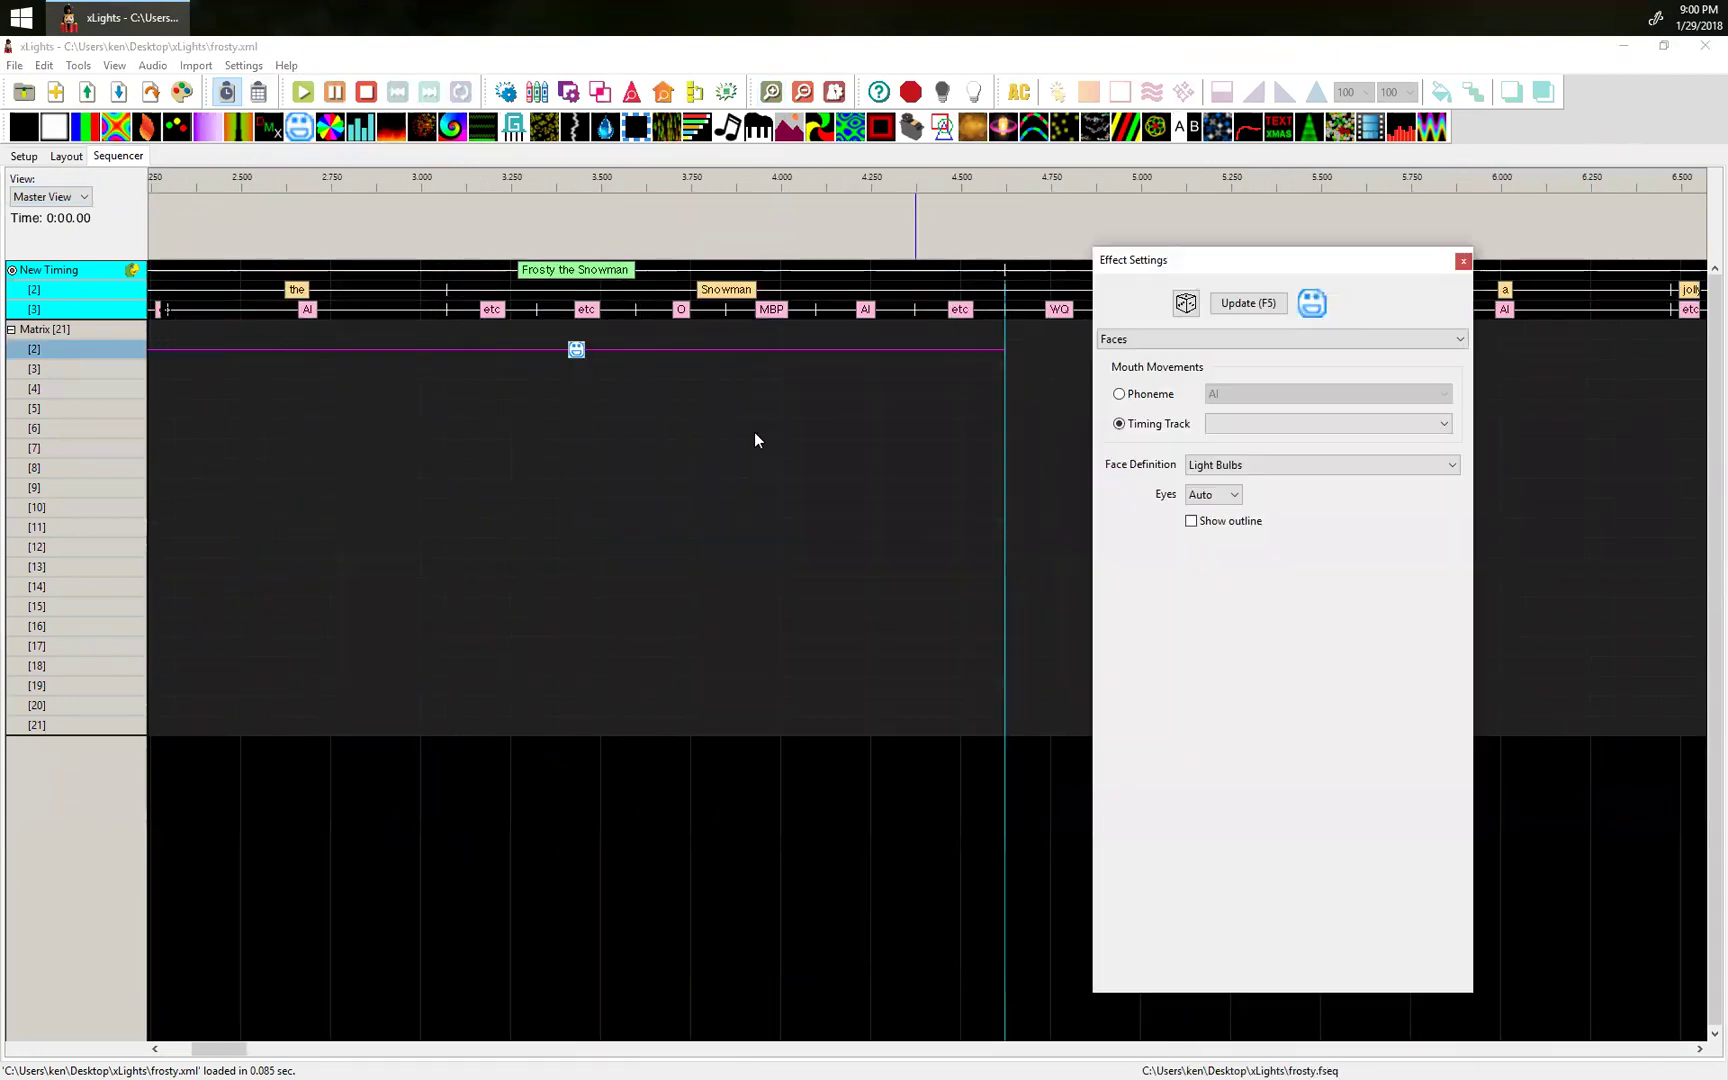
pyautogui.click(576, 352)
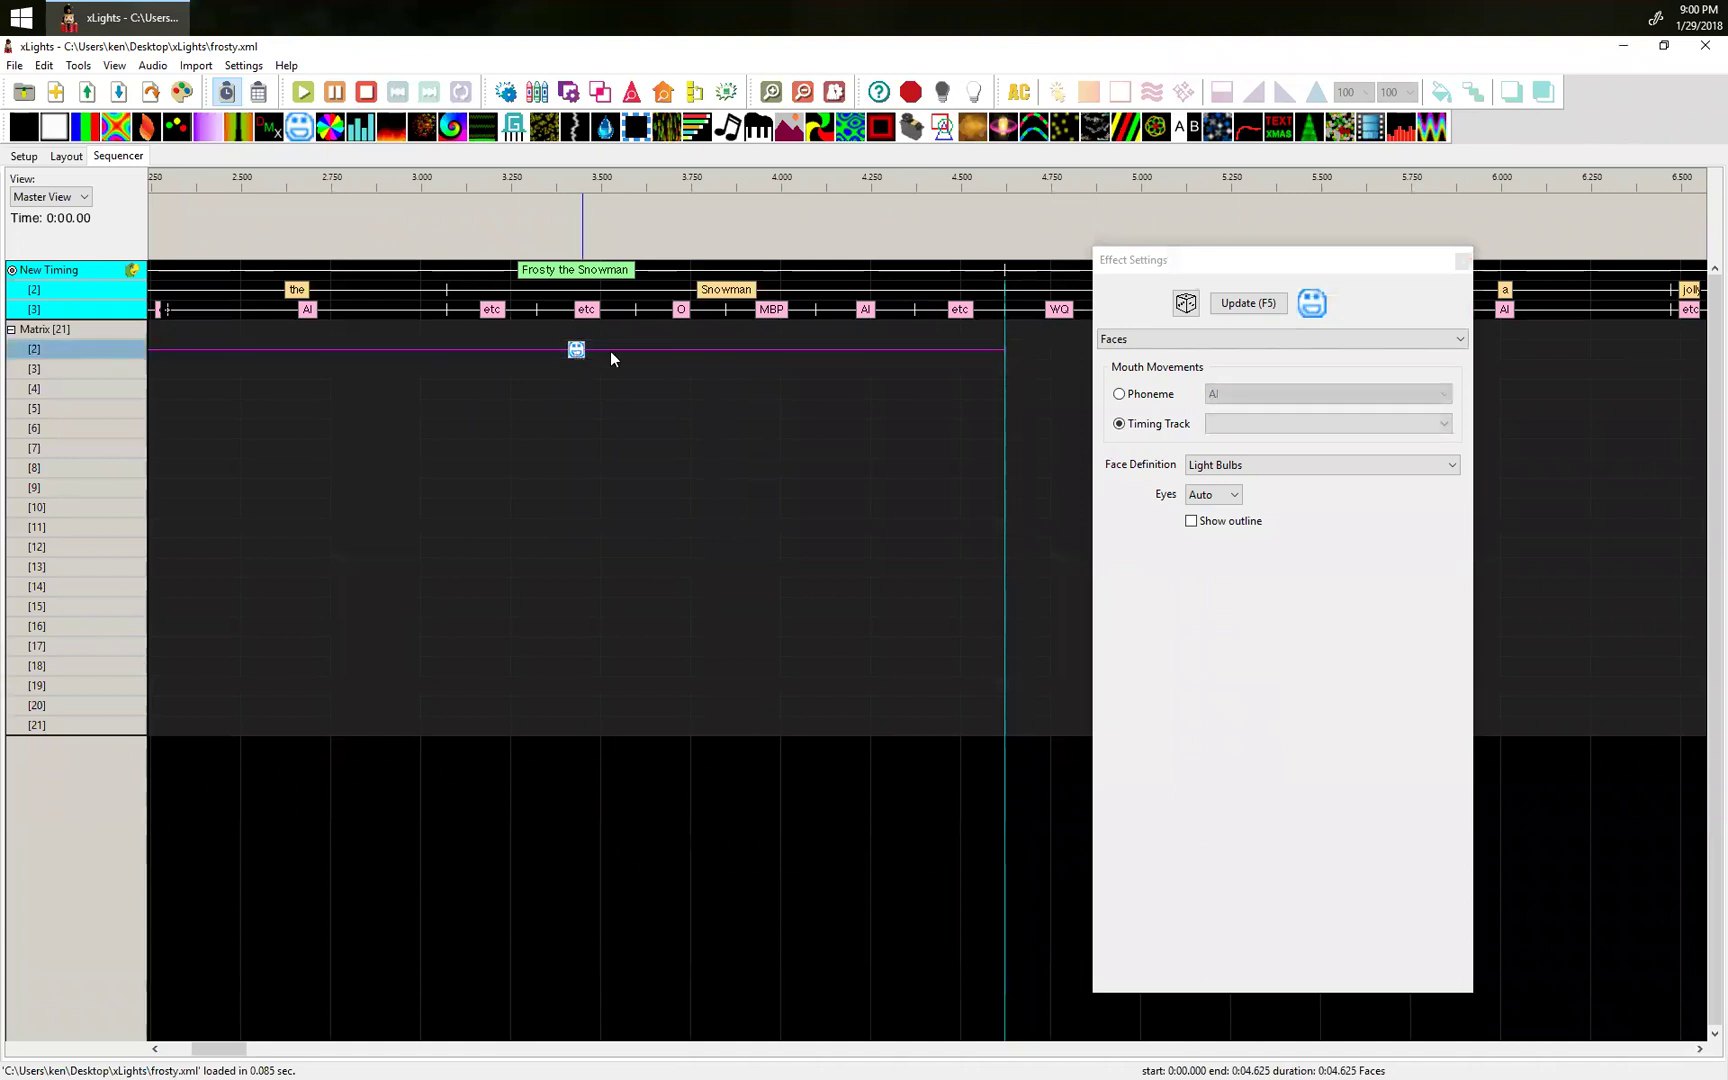
pyautogui.click(1153, 428)
pyautogui.click(1260, 424)
pyautogui.click(1270, 446)
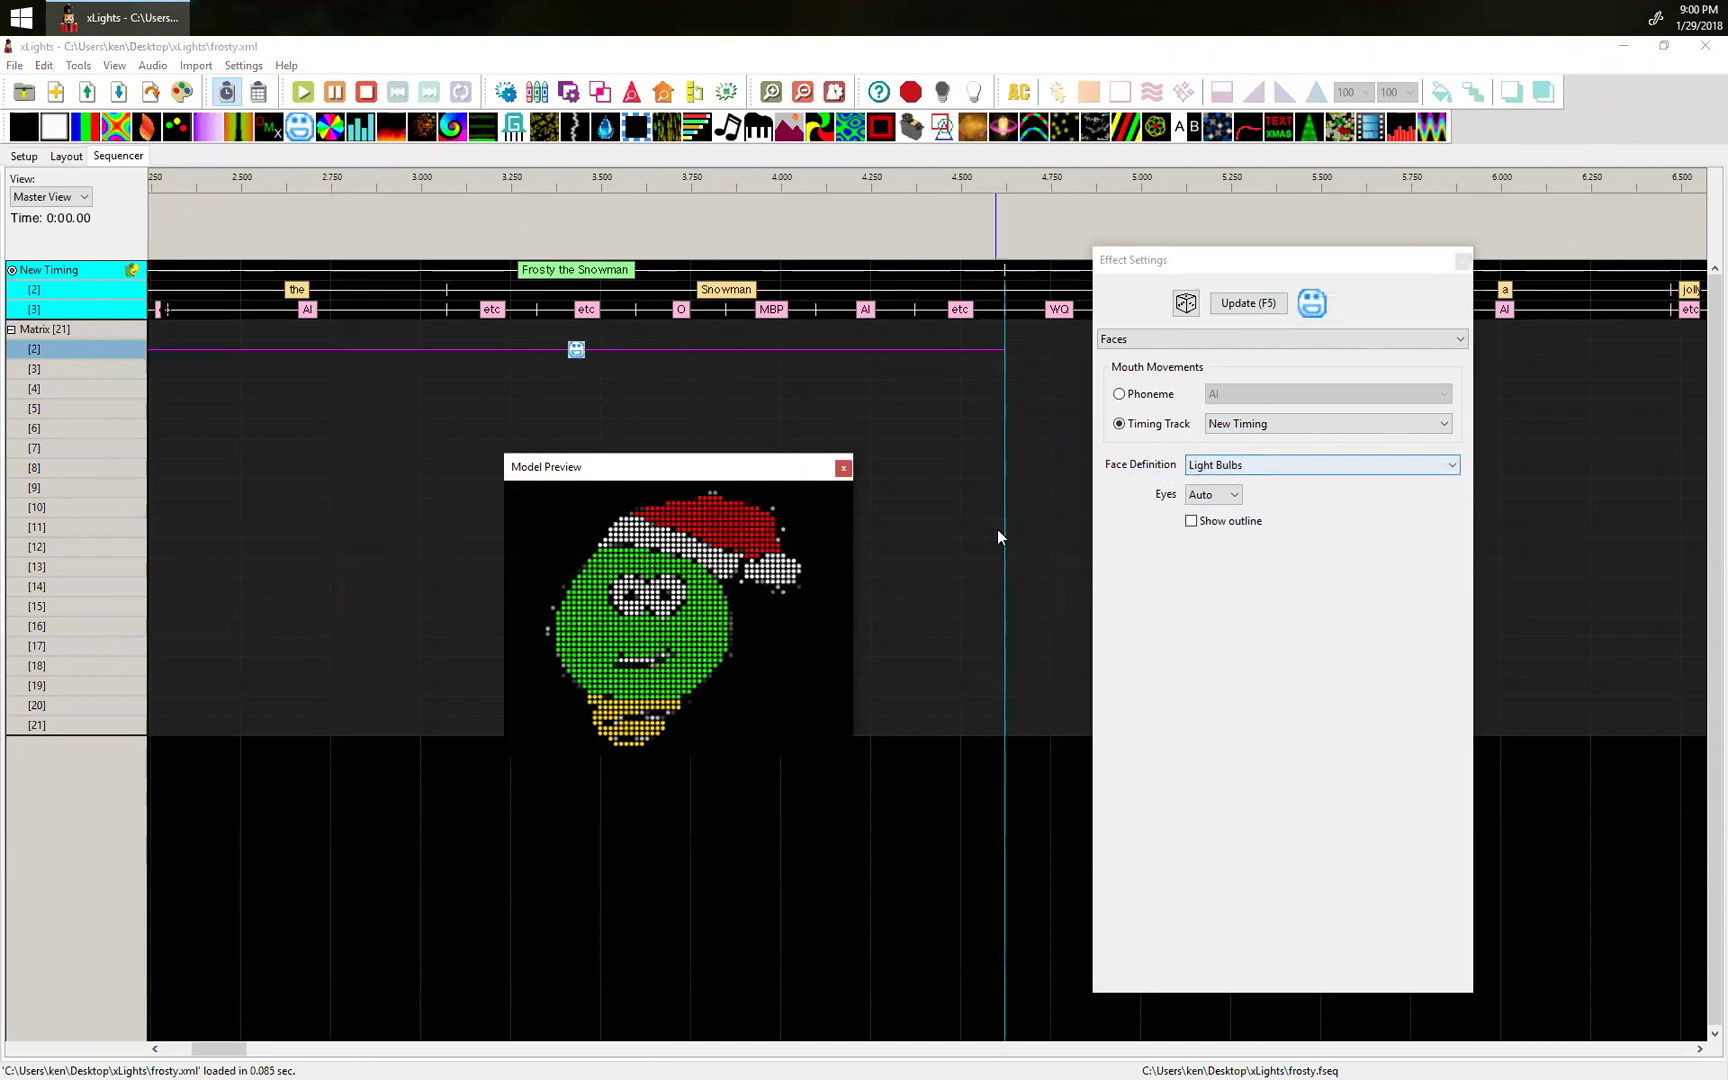
# Change the Faces effect's face definition to Snowman, then close the effect settings and model preview.
pyautogui.click(1256, 466)
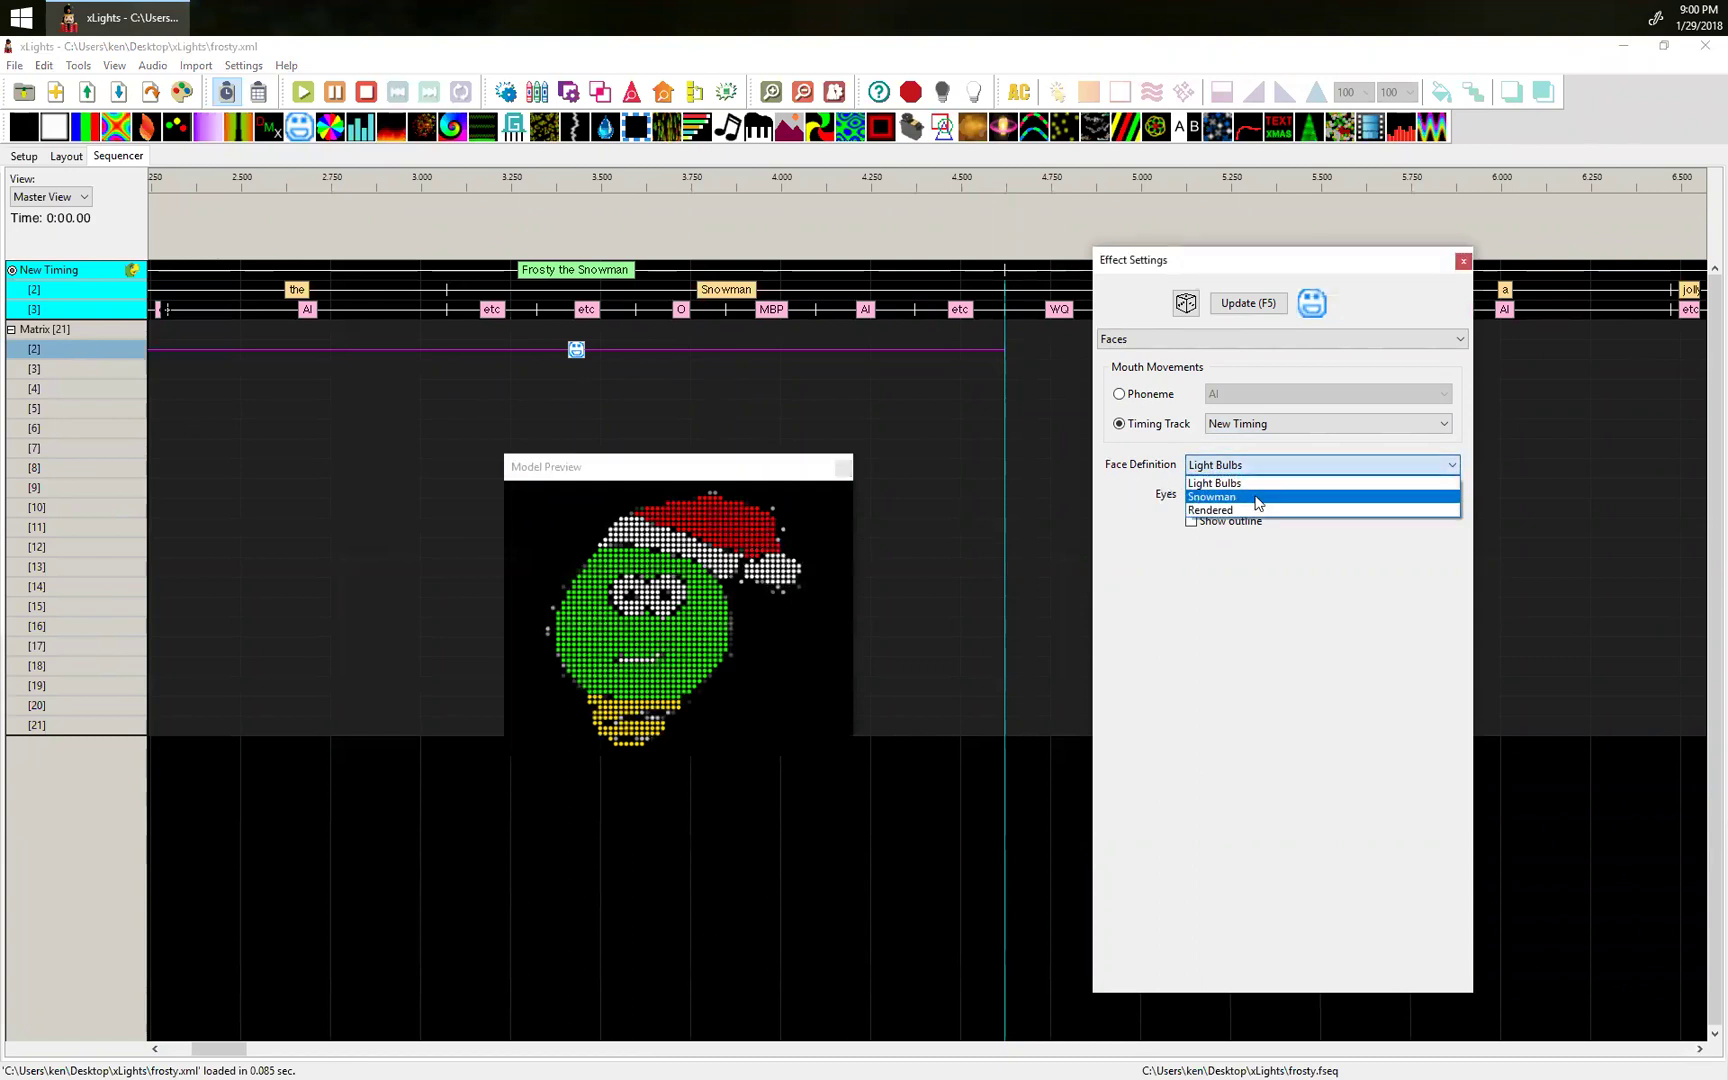
pyautogui.click(1258, 497)
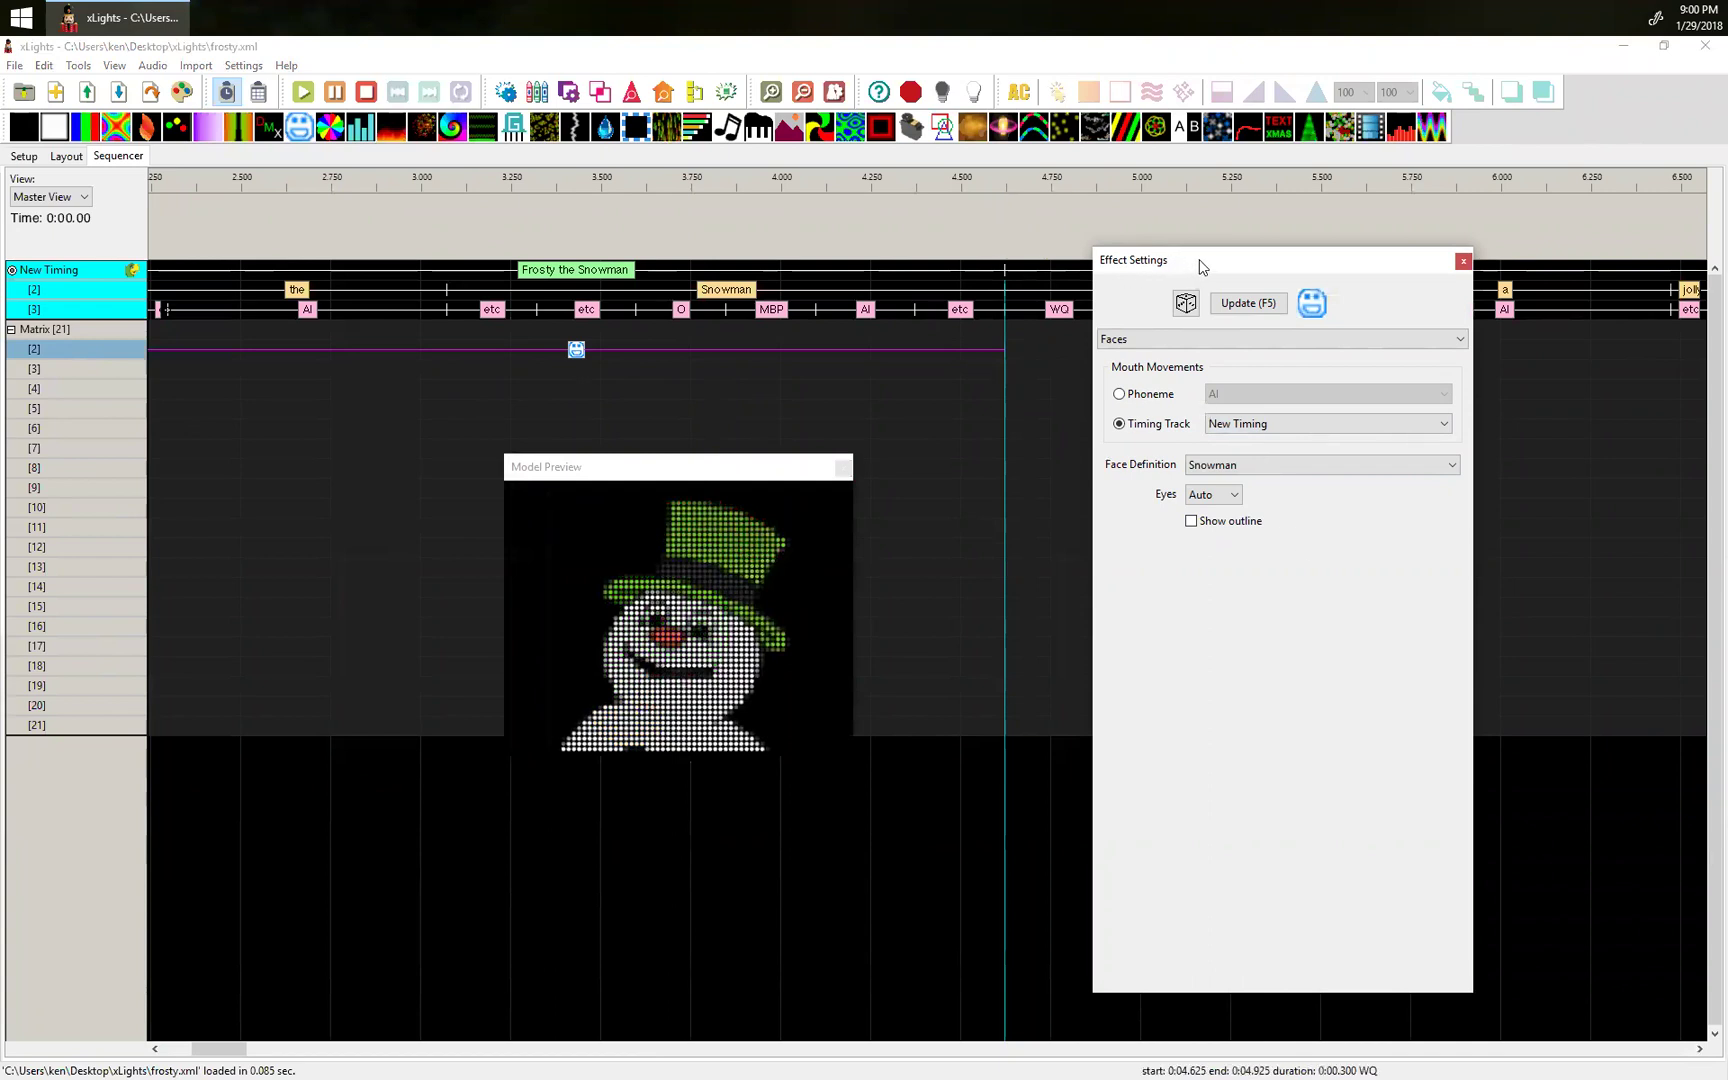
pyautogui.click(1463, 261)
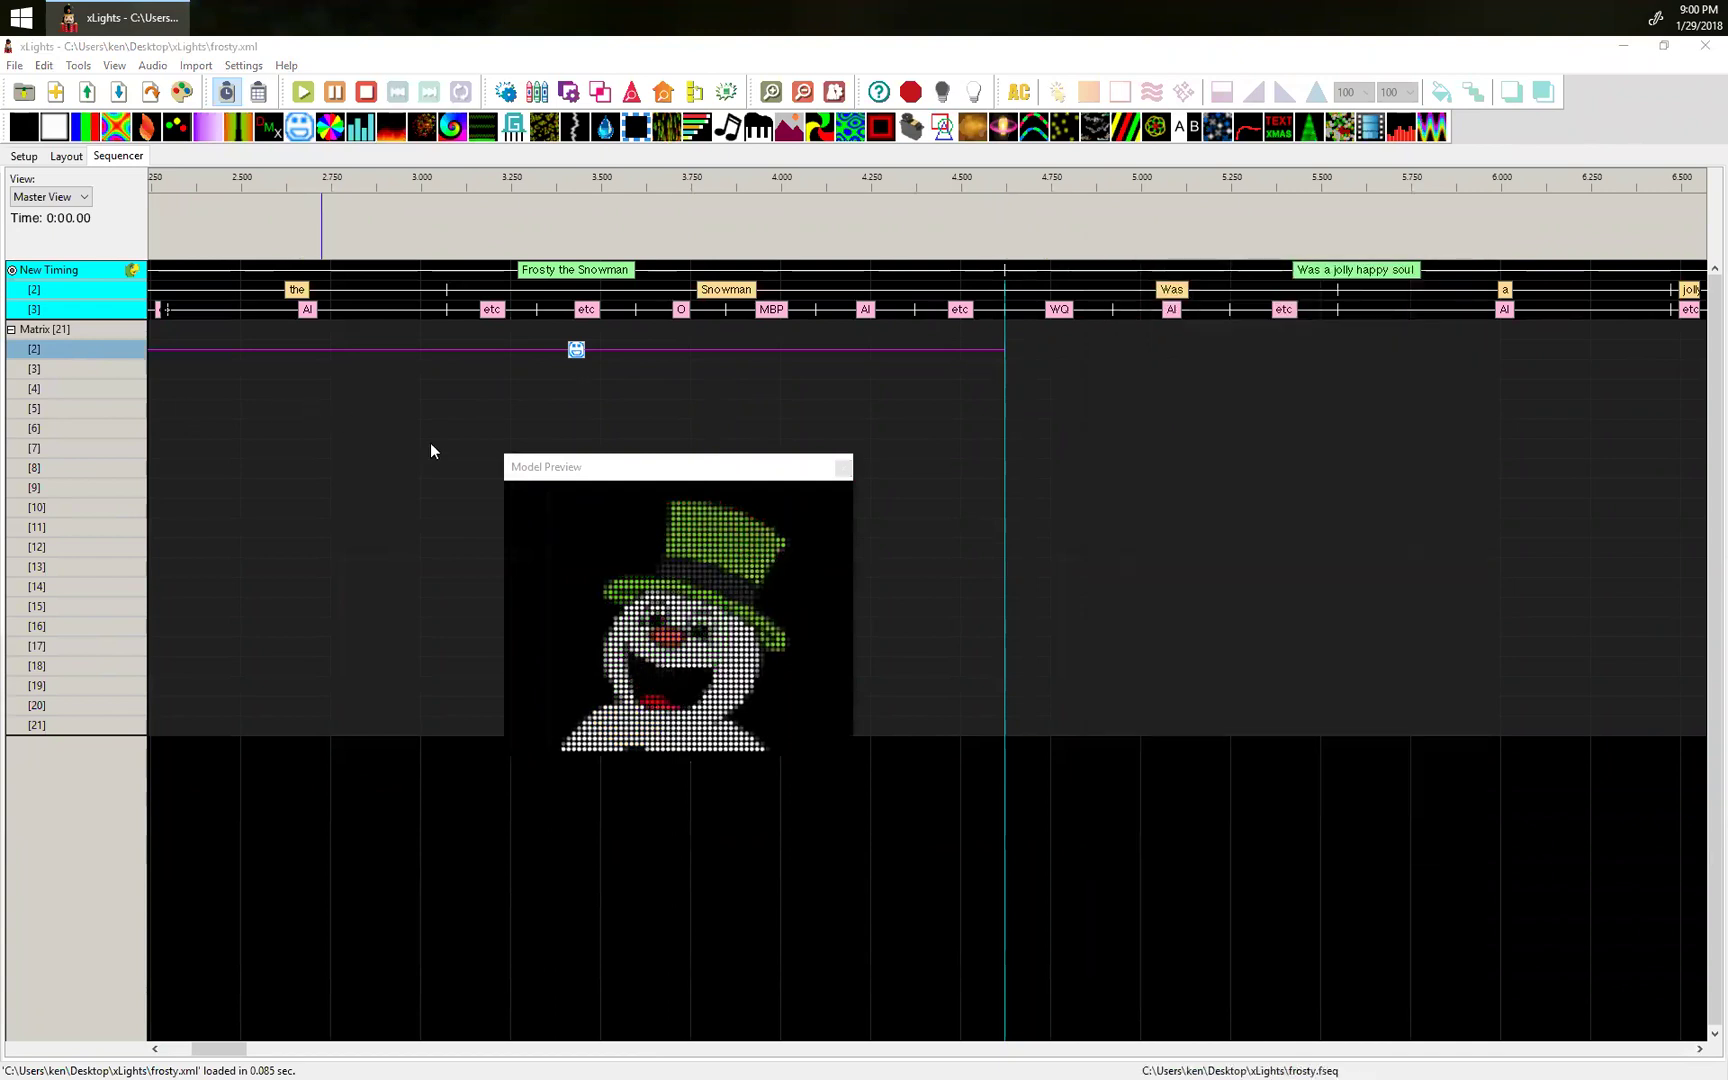
pyautogui.click(843, 467)
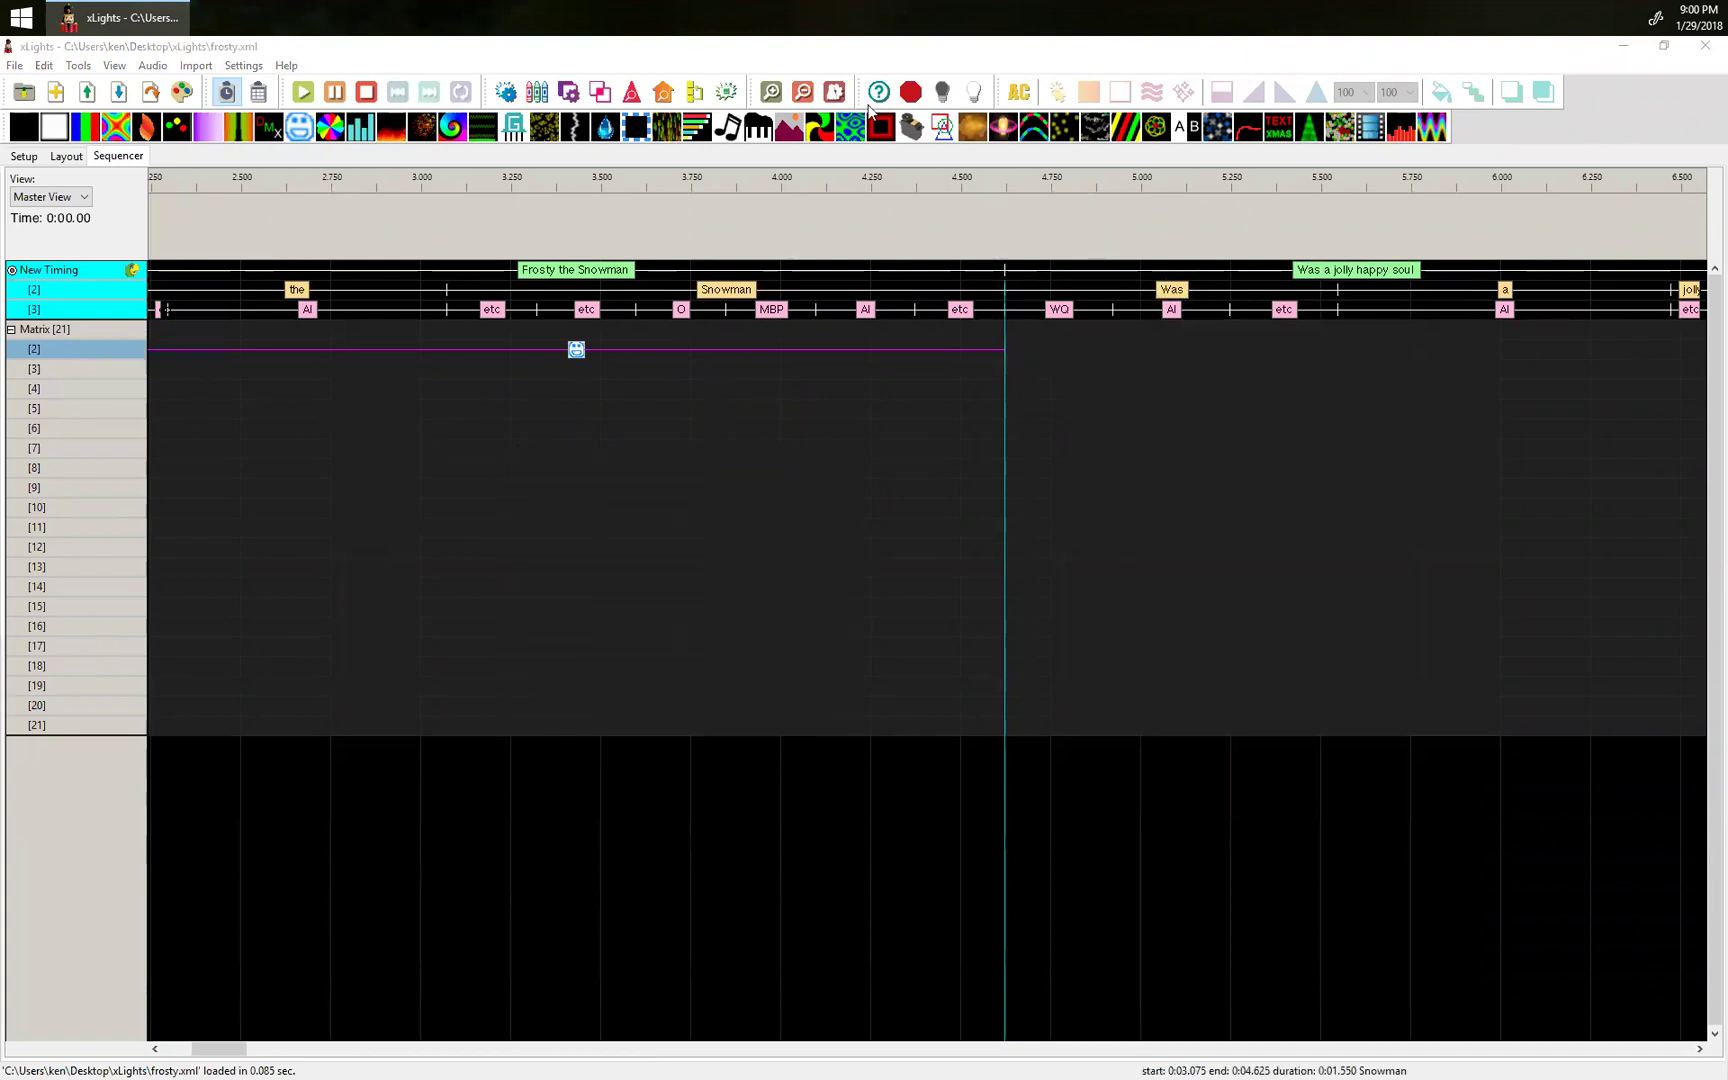
# Extend the Faces effect on Matrix layer 2 to the end of the lyrics, at about 2:00.
pyautogui.click(806, 92)
pyautogui.click(806, 92)
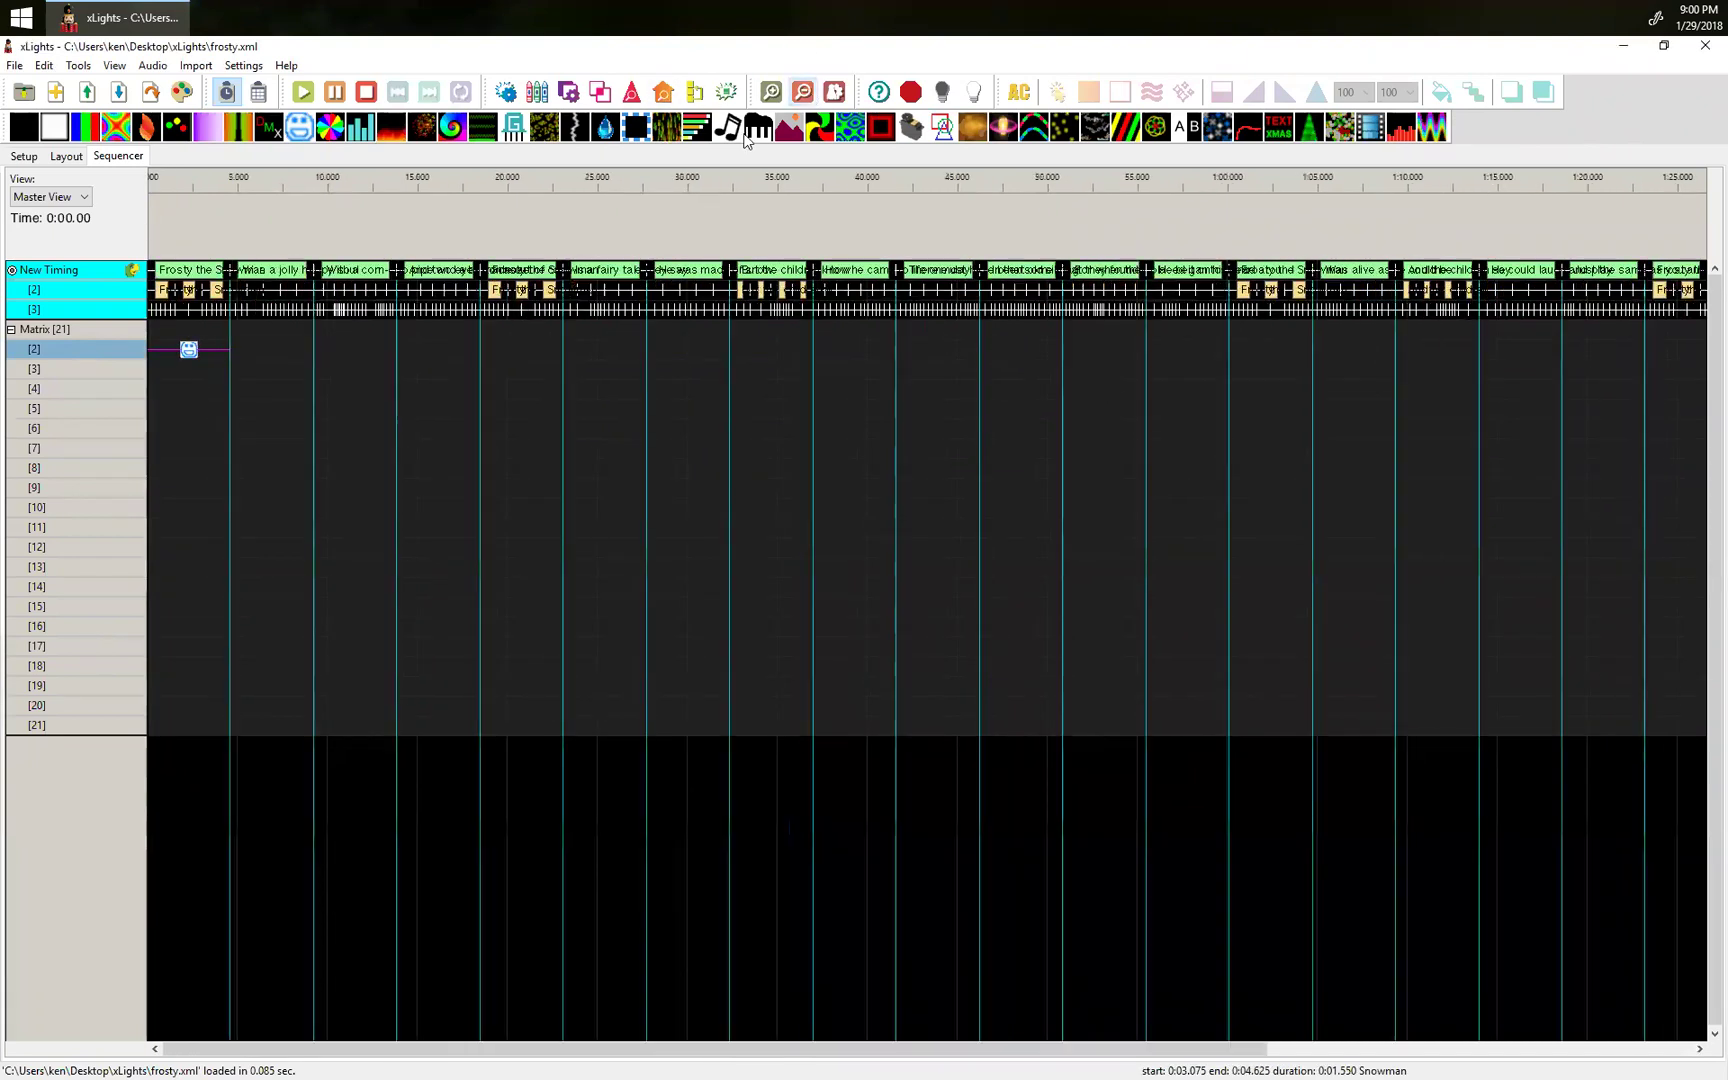
pyautogui.moveTo(359, 364); pyautogui.dragTo(1642, 364)
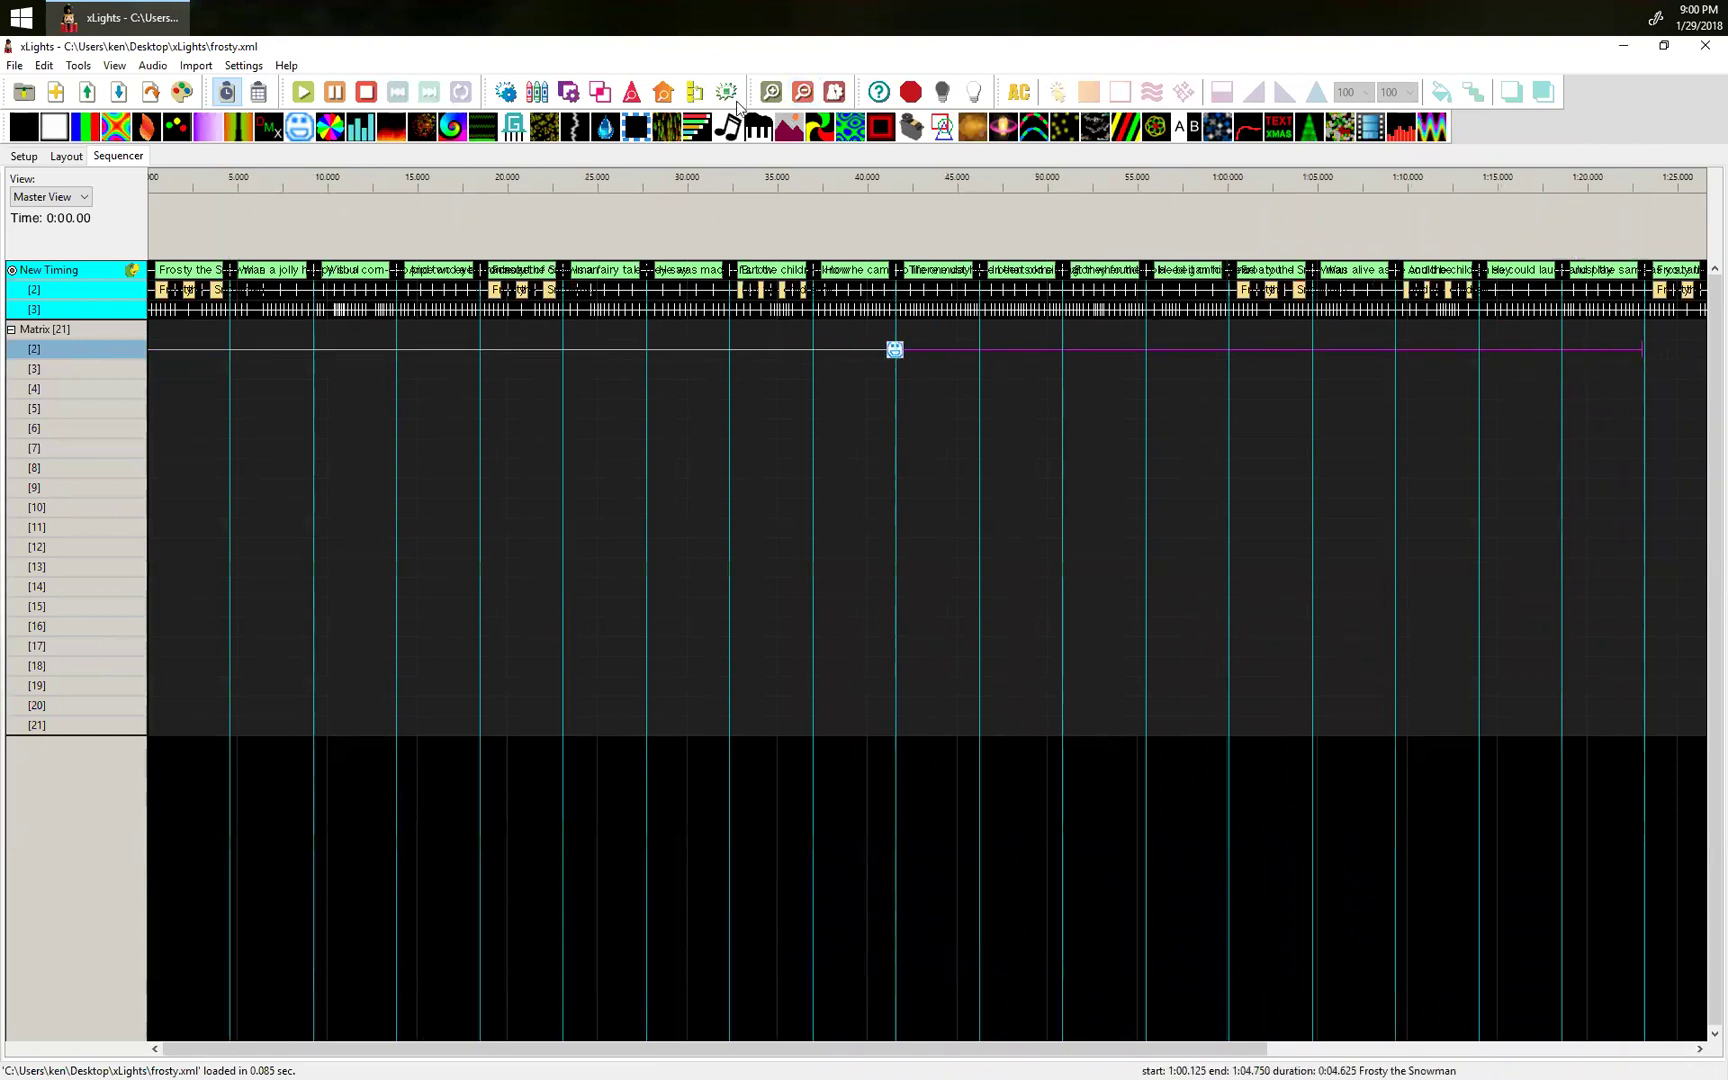
pyautogui.click(797, 94)
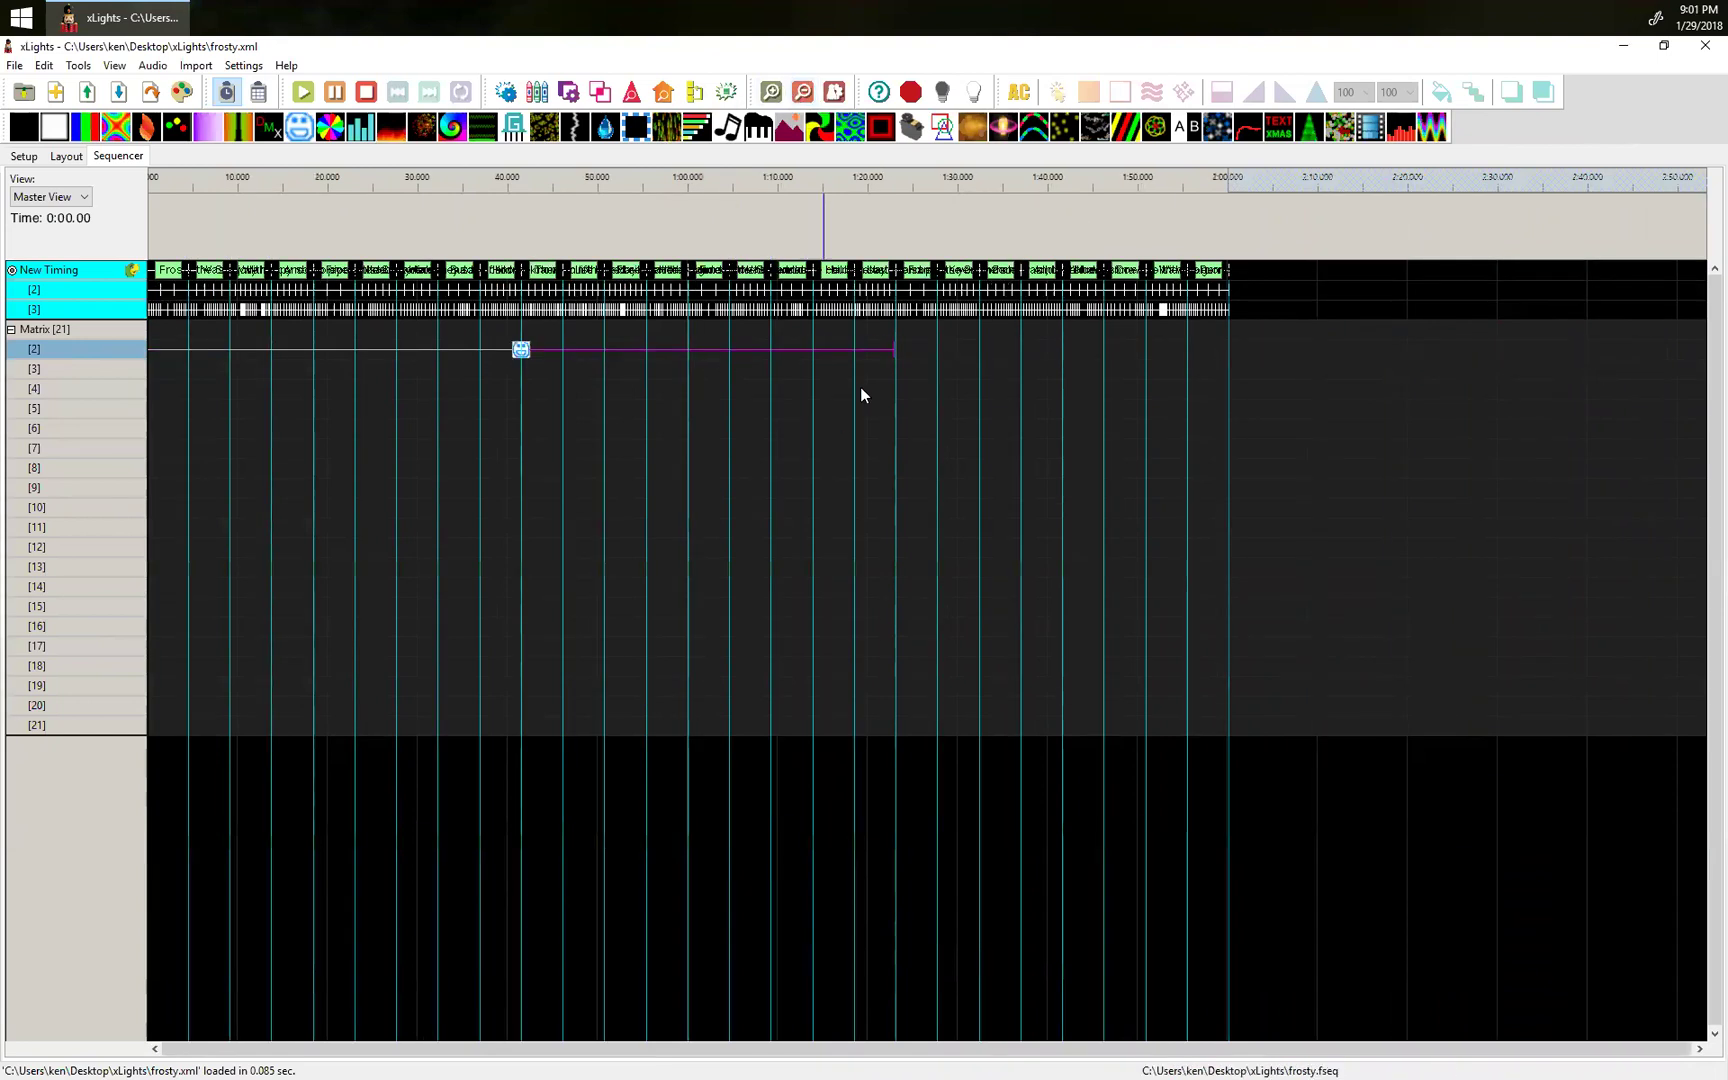
pyautogui.moveTo(900, 347); pyautogui.dragTo(1227, 366)
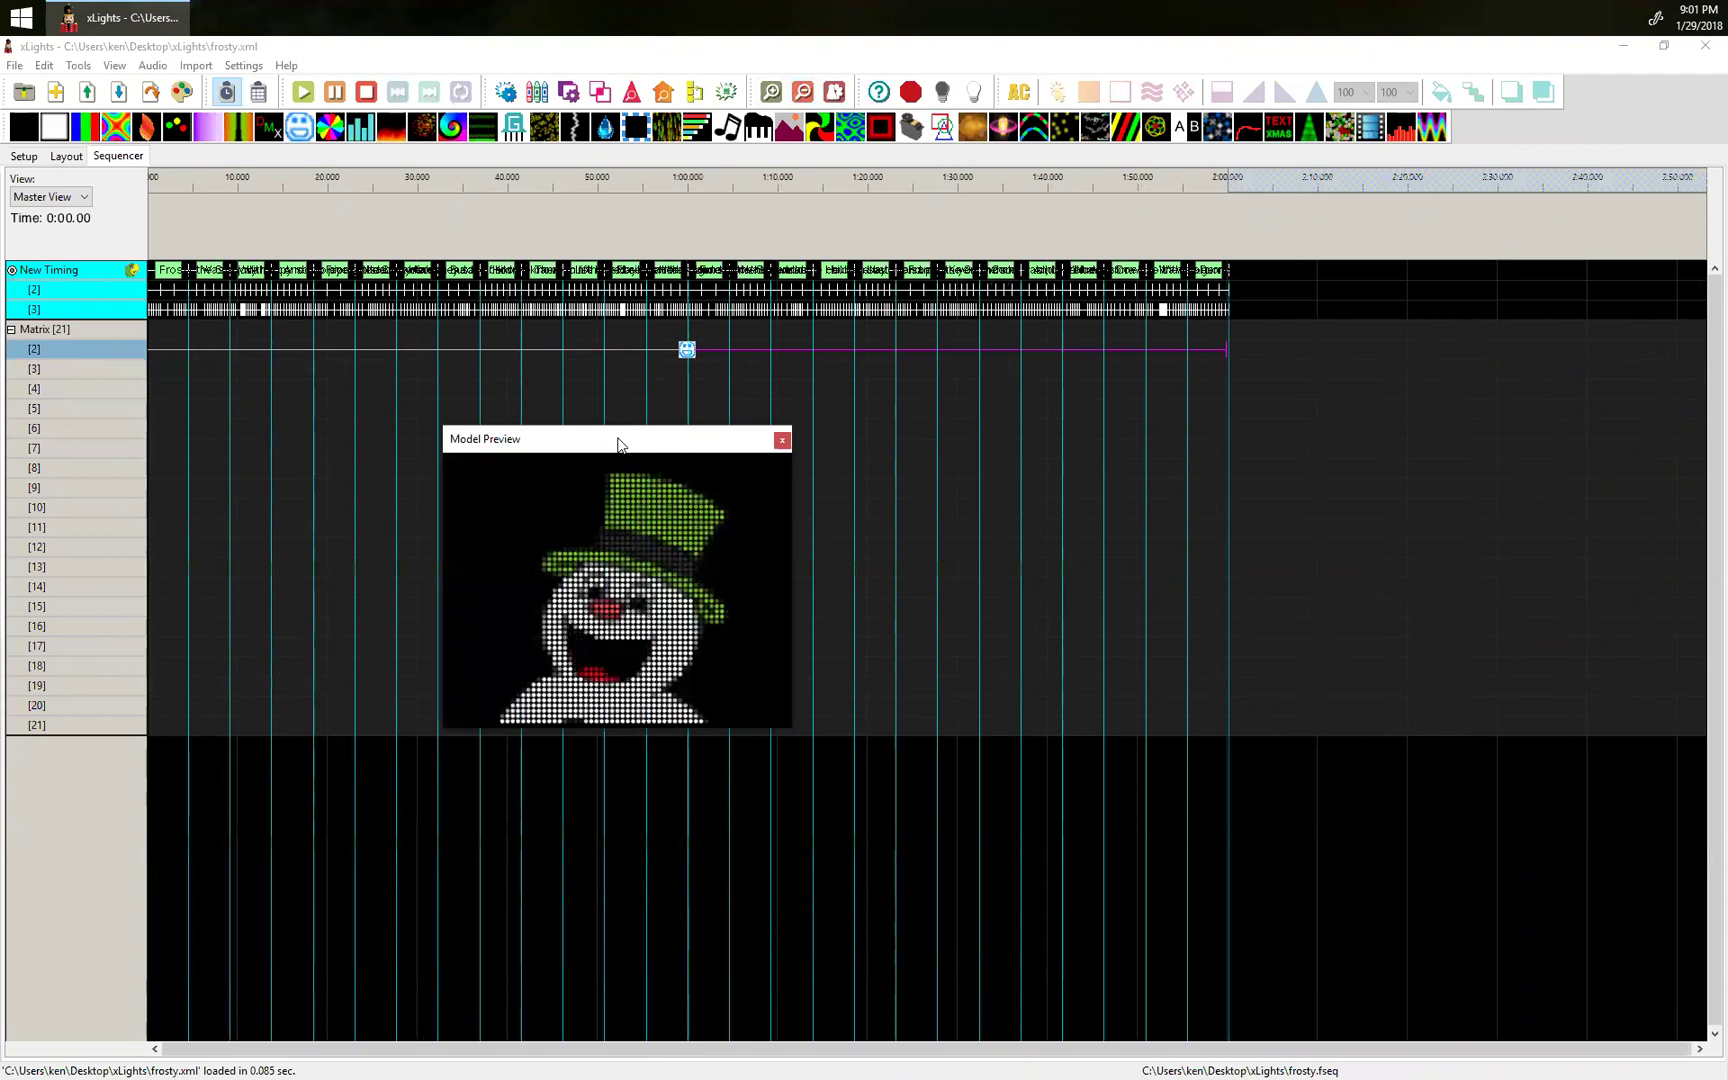
# Enlarge the Model Preview window to about twice its width and place it clear of the Faces effect's timeline rows.
pyautogui.moveTo(616, 444); pyautogui.dragTo(473, 412)
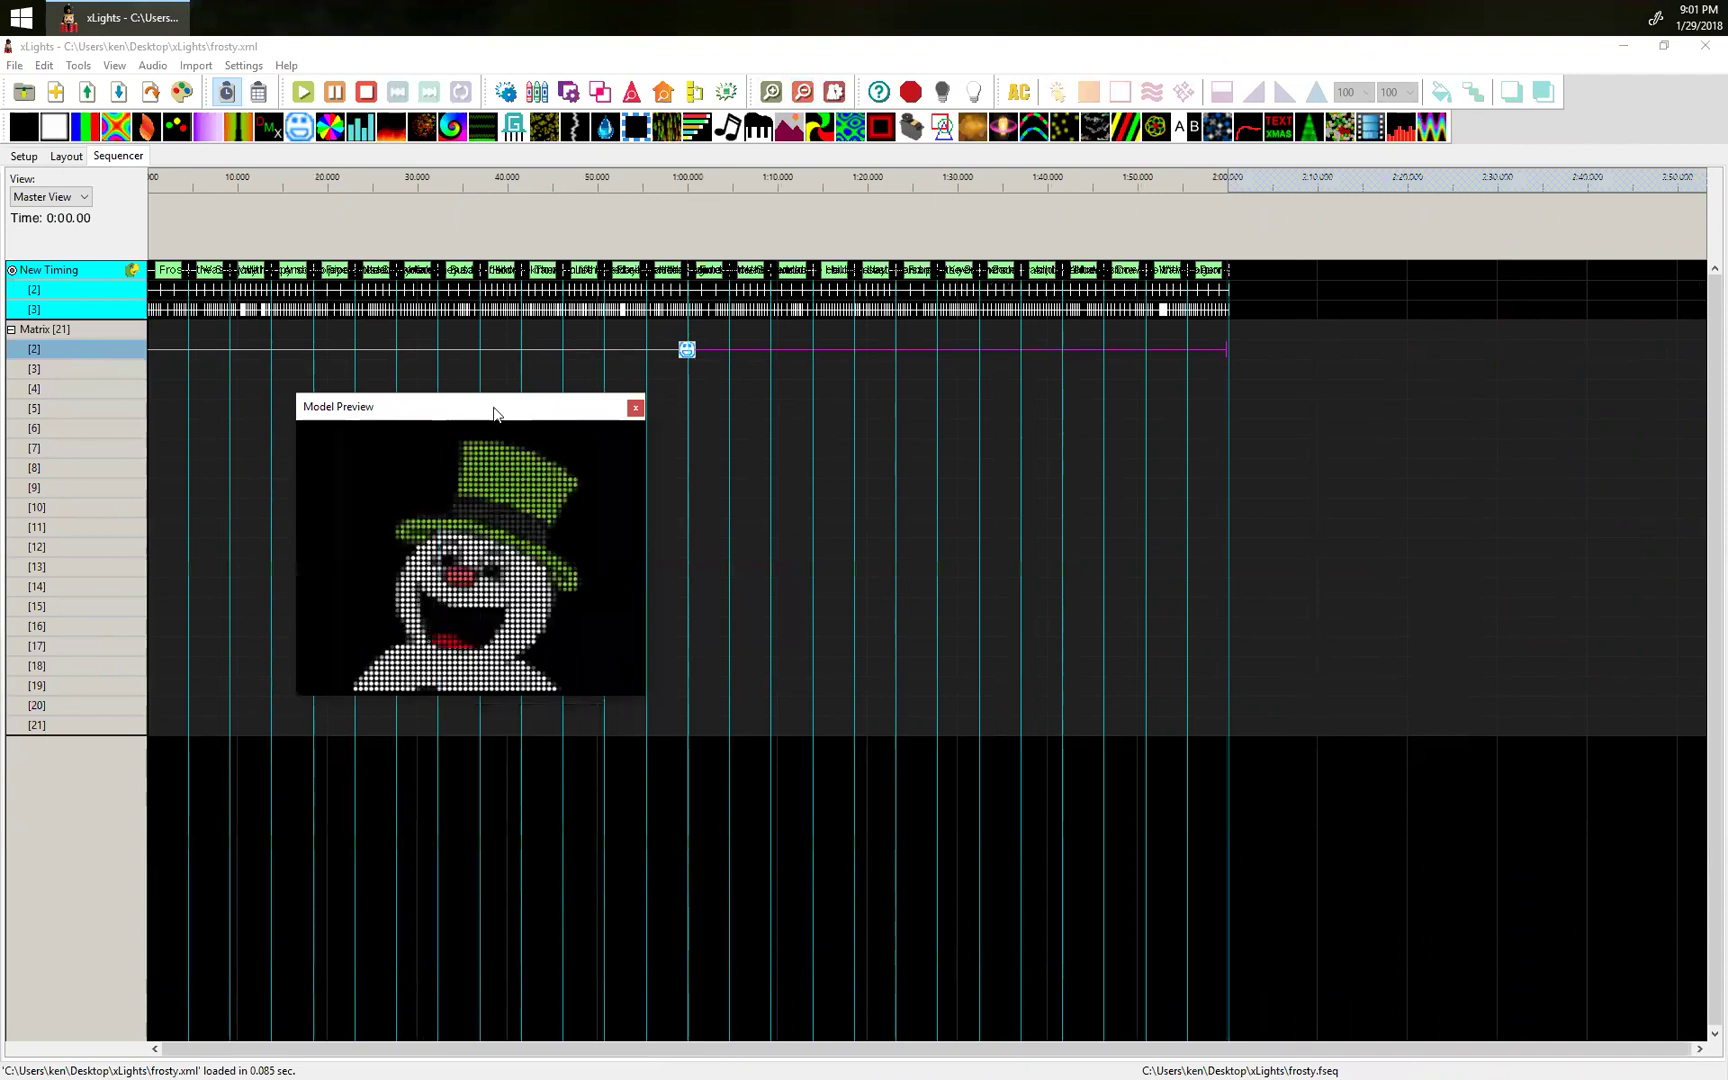
pyautogui.moveTo(484, 397); pyautogui.dragTo(450, 381)
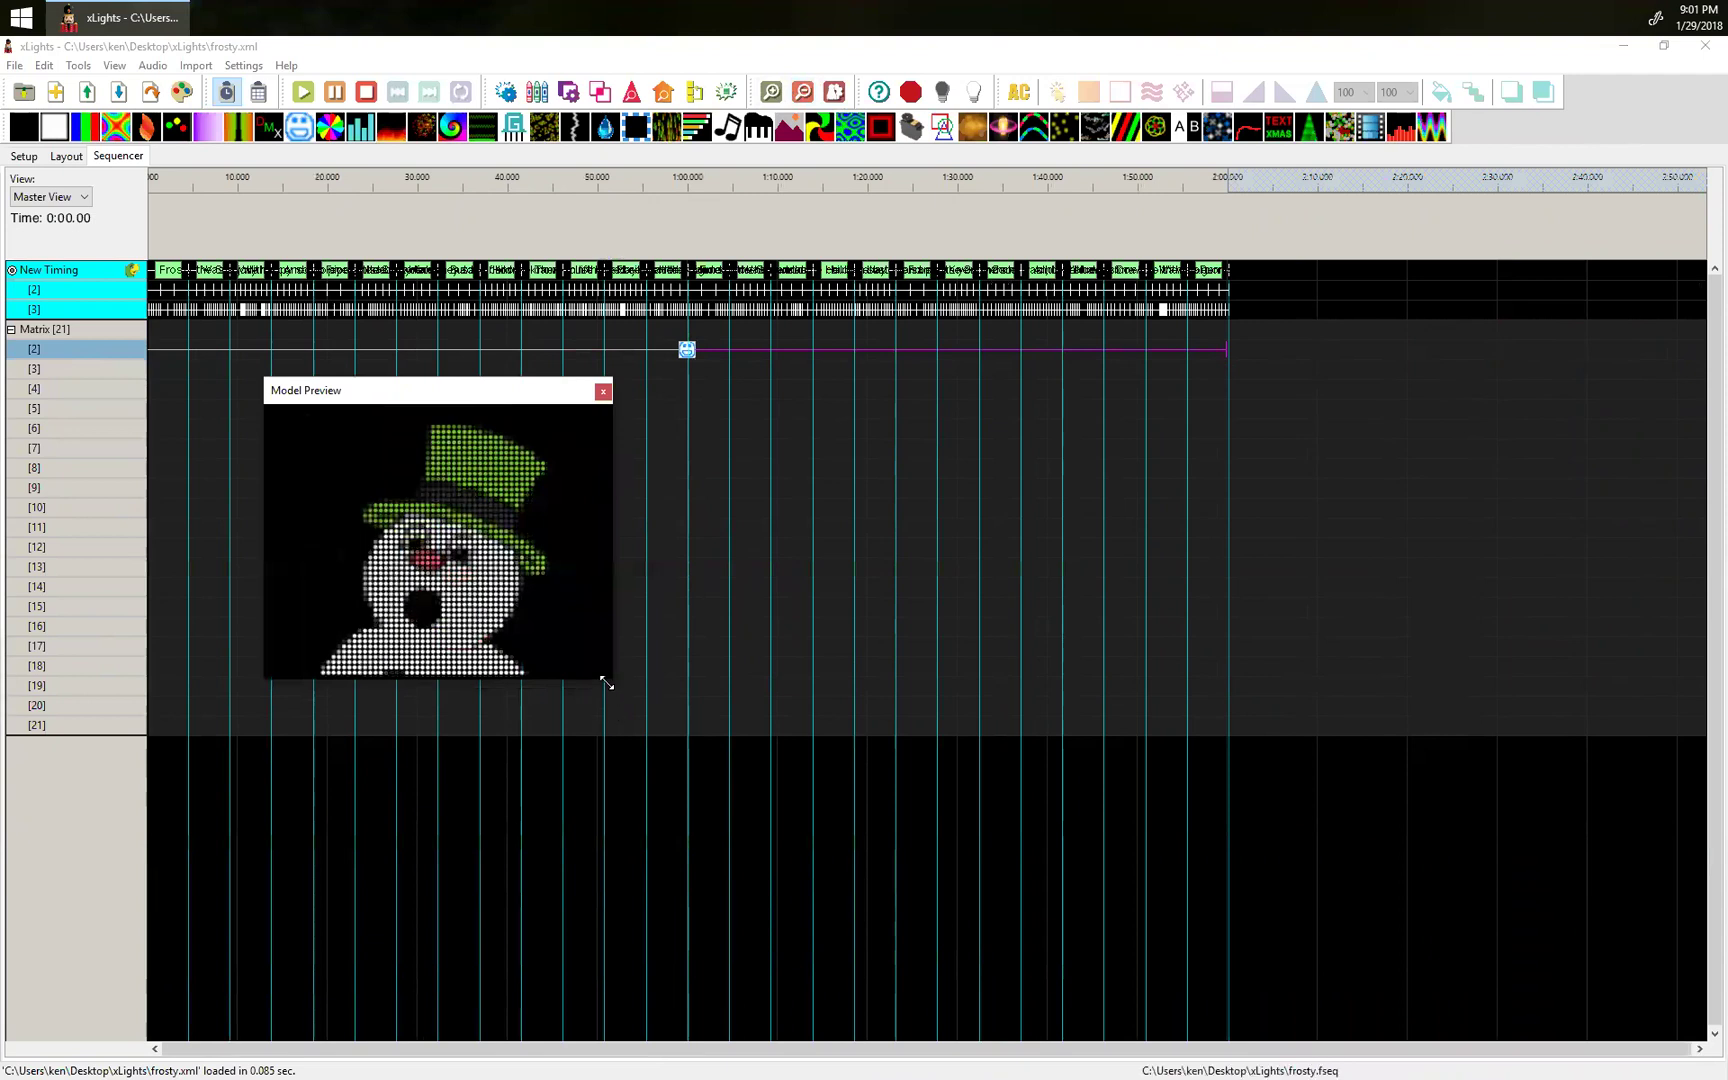
pyautogui.moveTo(607, 682); pyautogui.dragTo(940, 843)
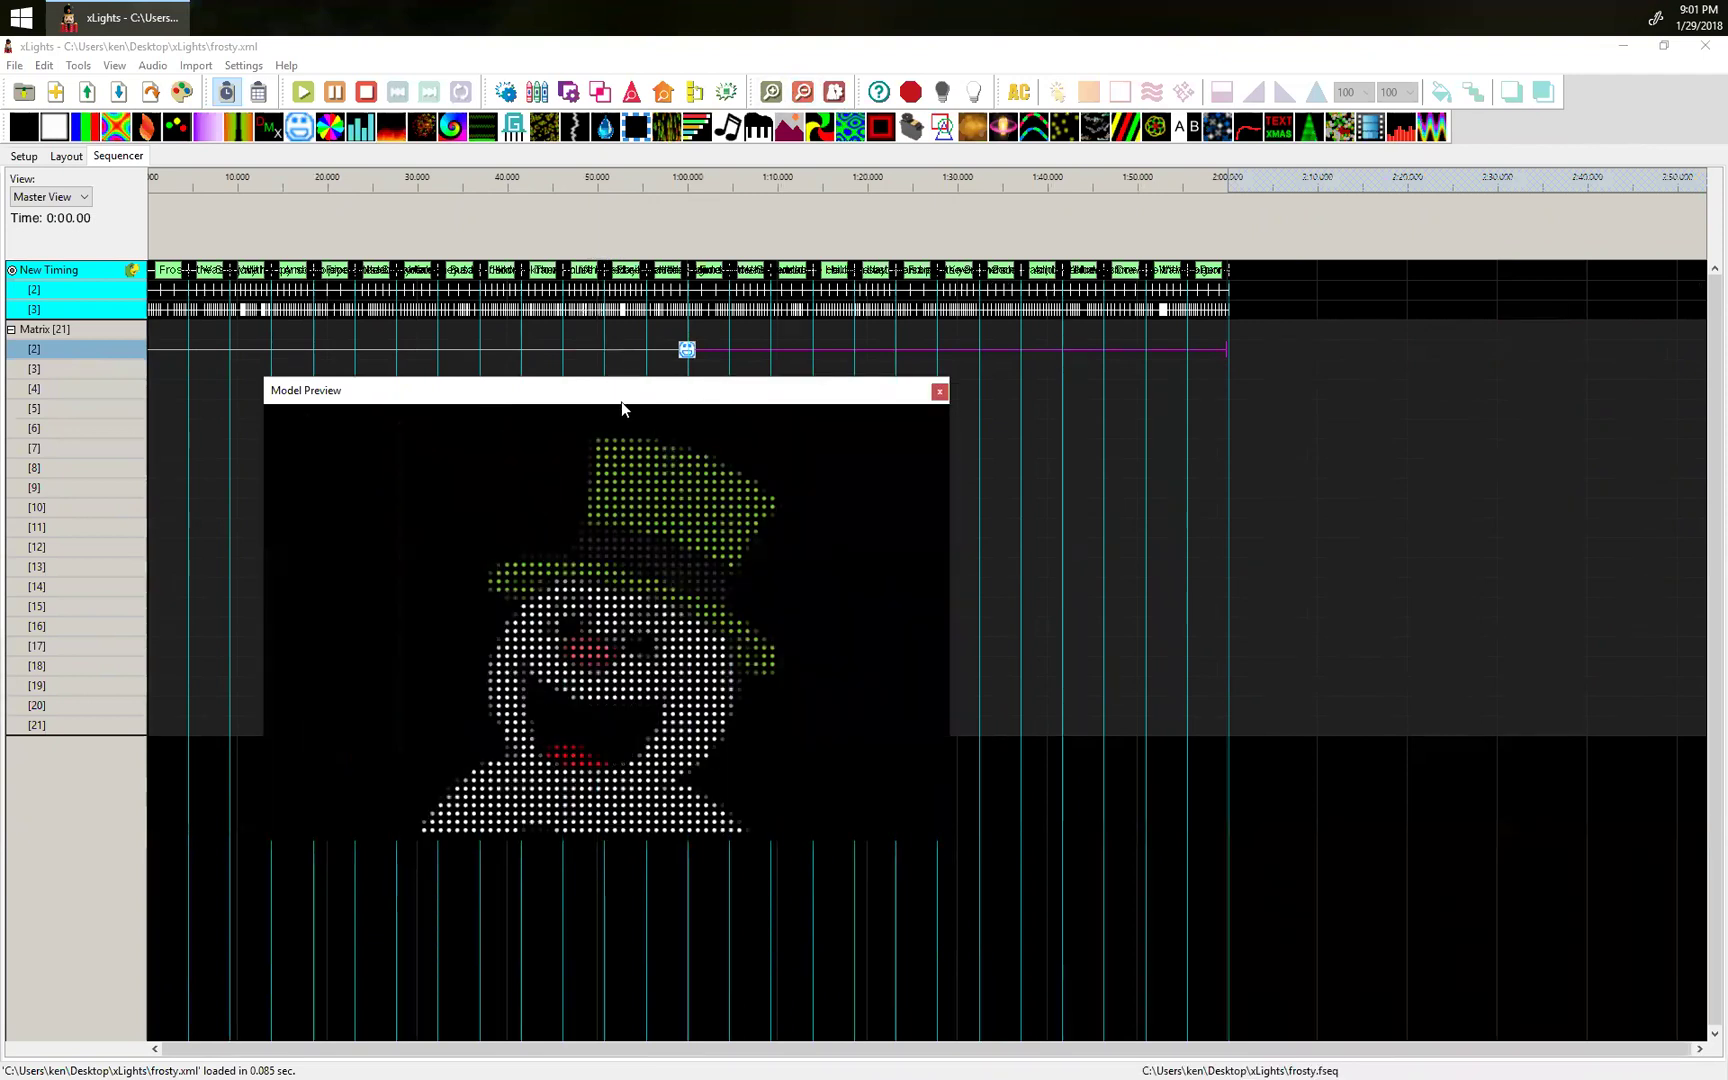
pyautogui.moveTo(621, 401); pyautogui.dragTo(1296, 487)
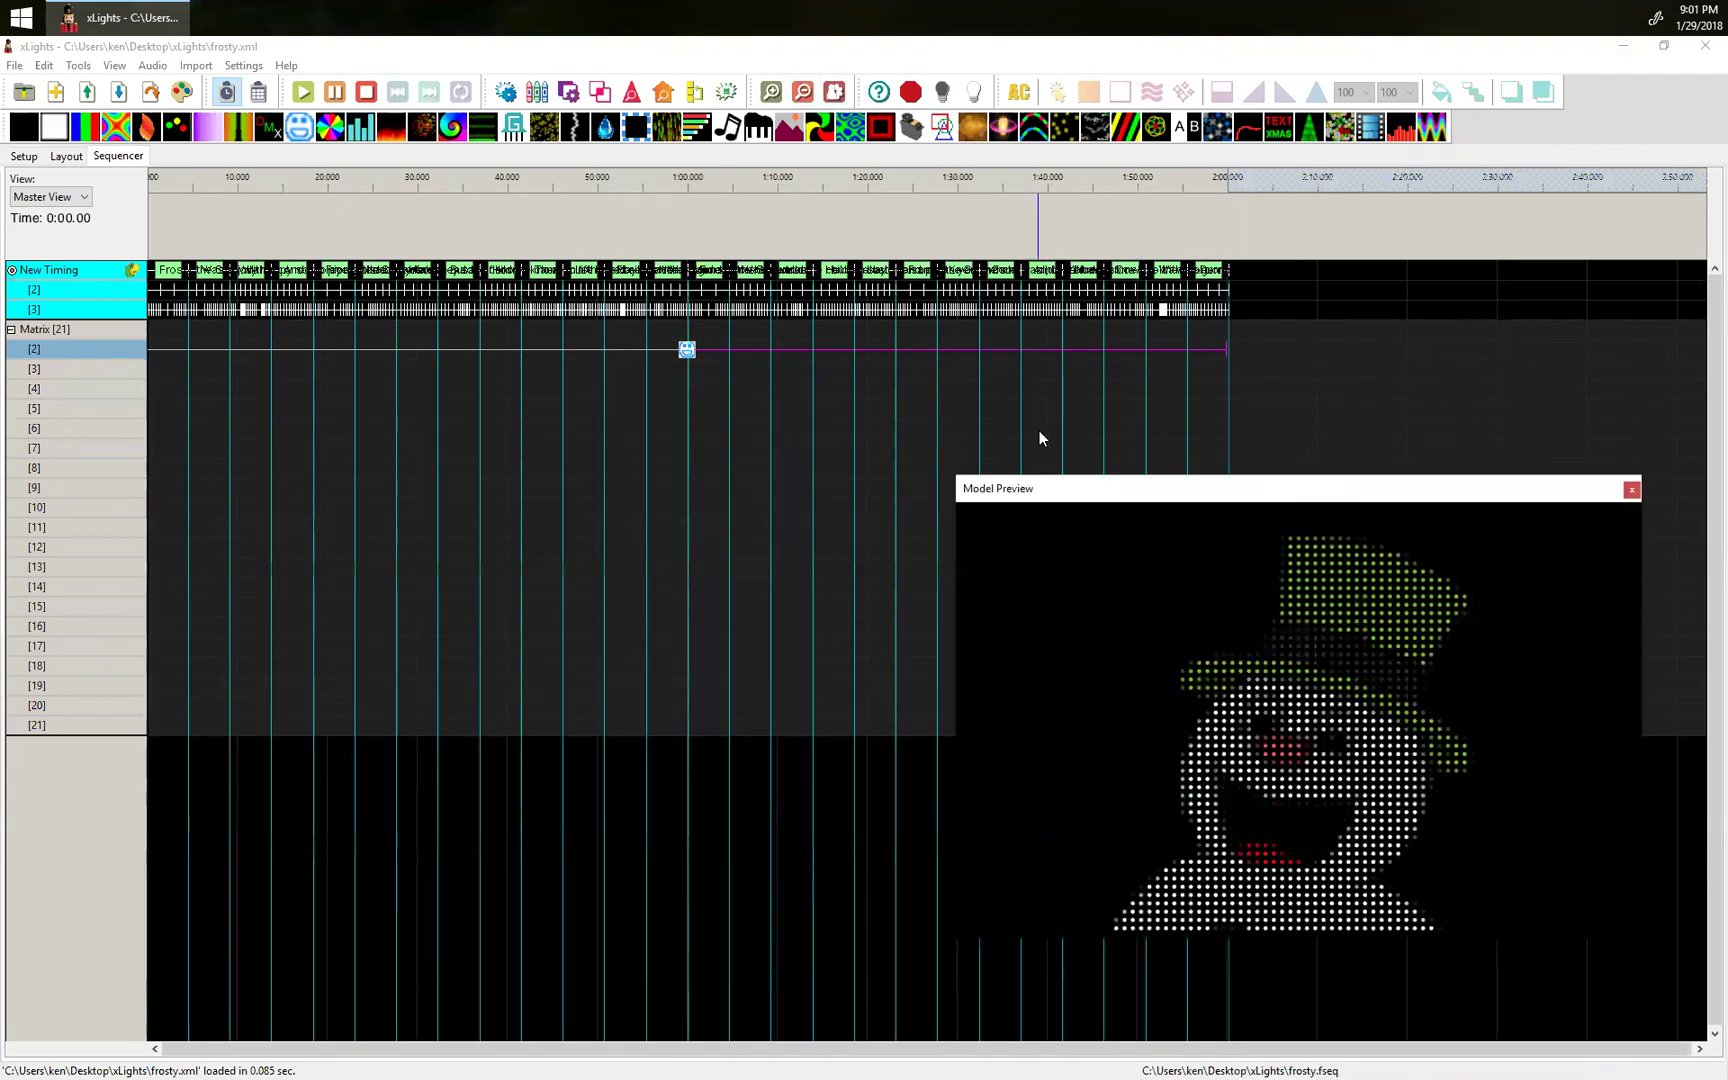
# Add a Faces effect on Matrix layer 3 from the start to 2:00.100 and set its face definition to Light Bulbs.
pyautogui.moveTo(299, 127); pyautogui.dragTo(185, 369)
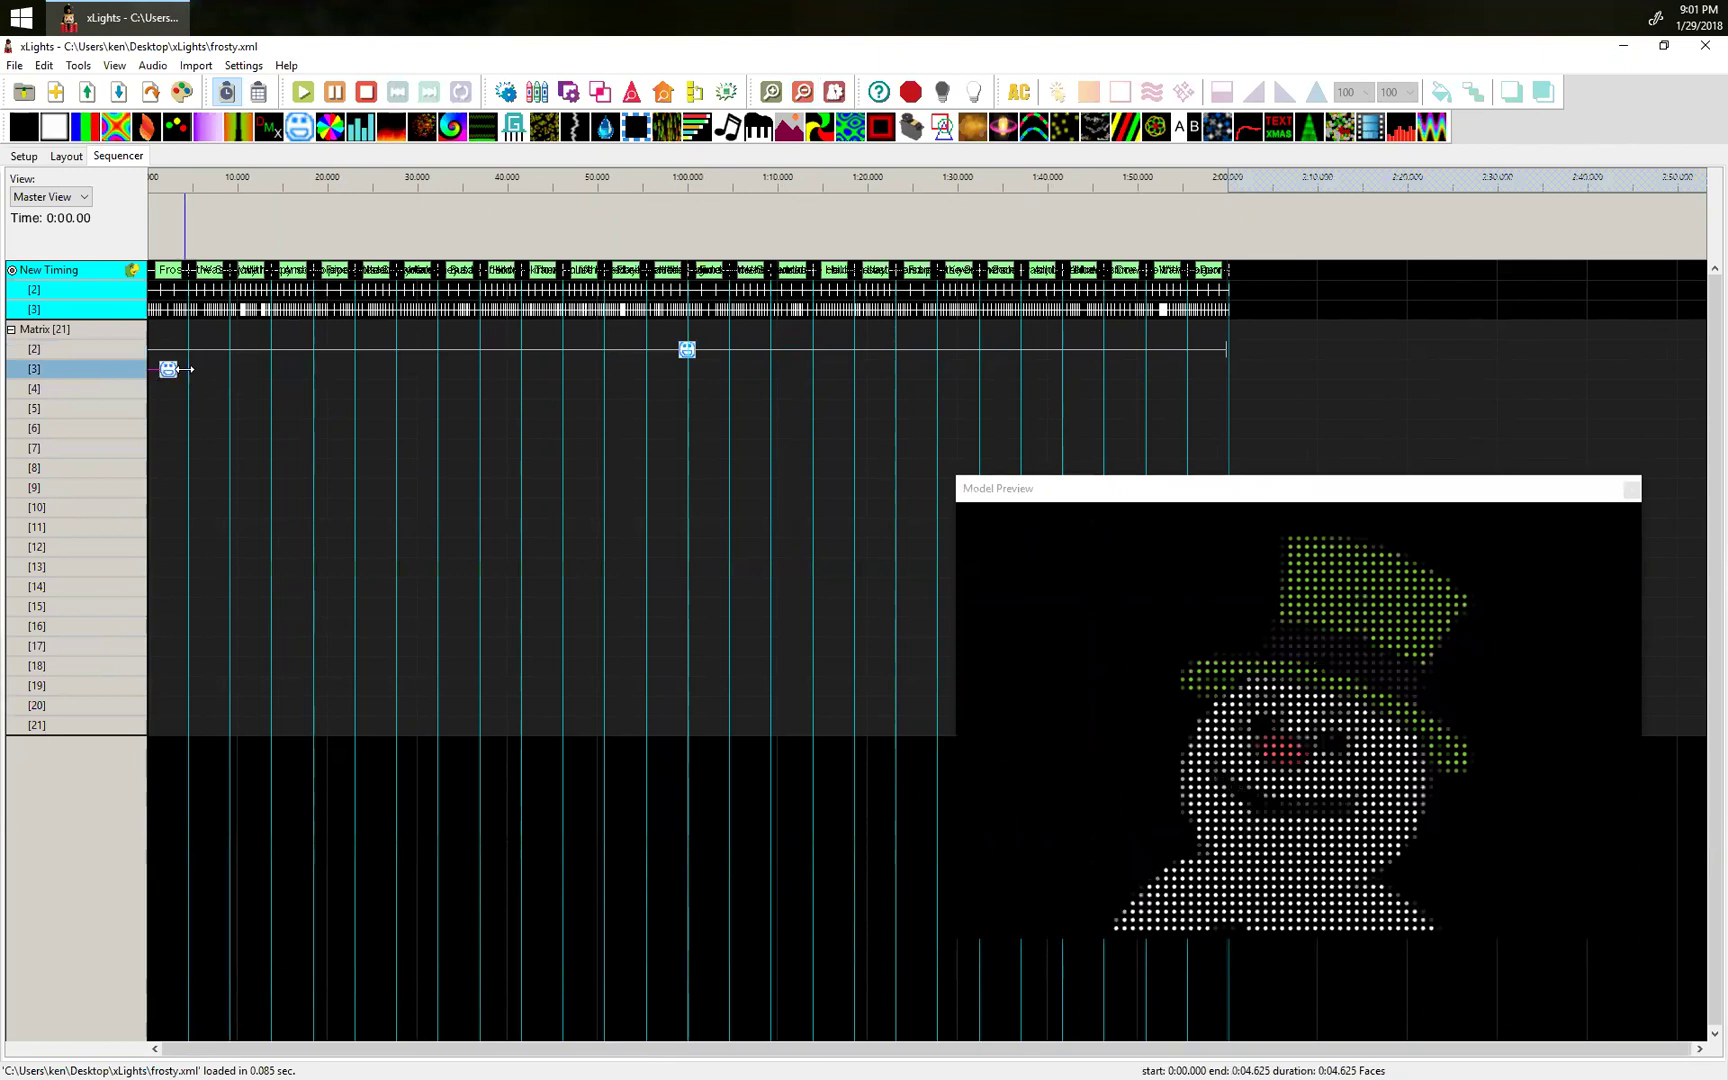
pyautogui.moveTo(487, 394); pyautogui.dragTo(1227, 393)
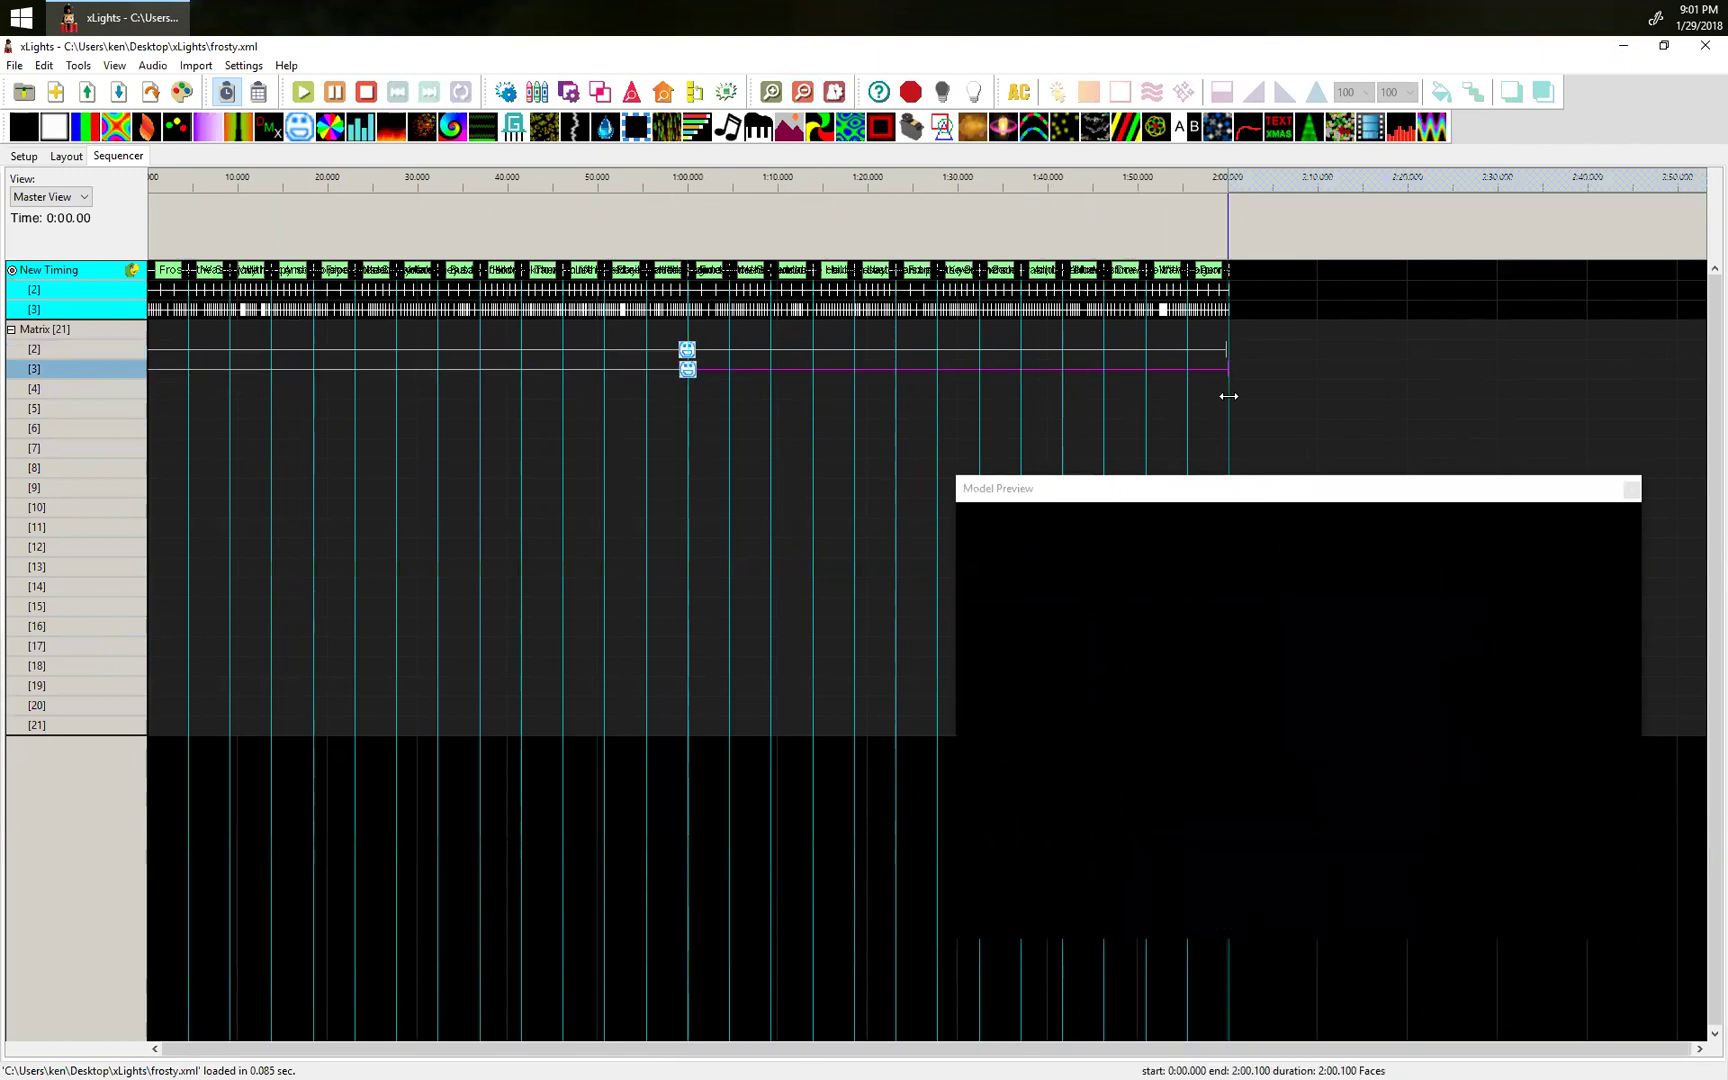
pyautogui.click(664, 369)
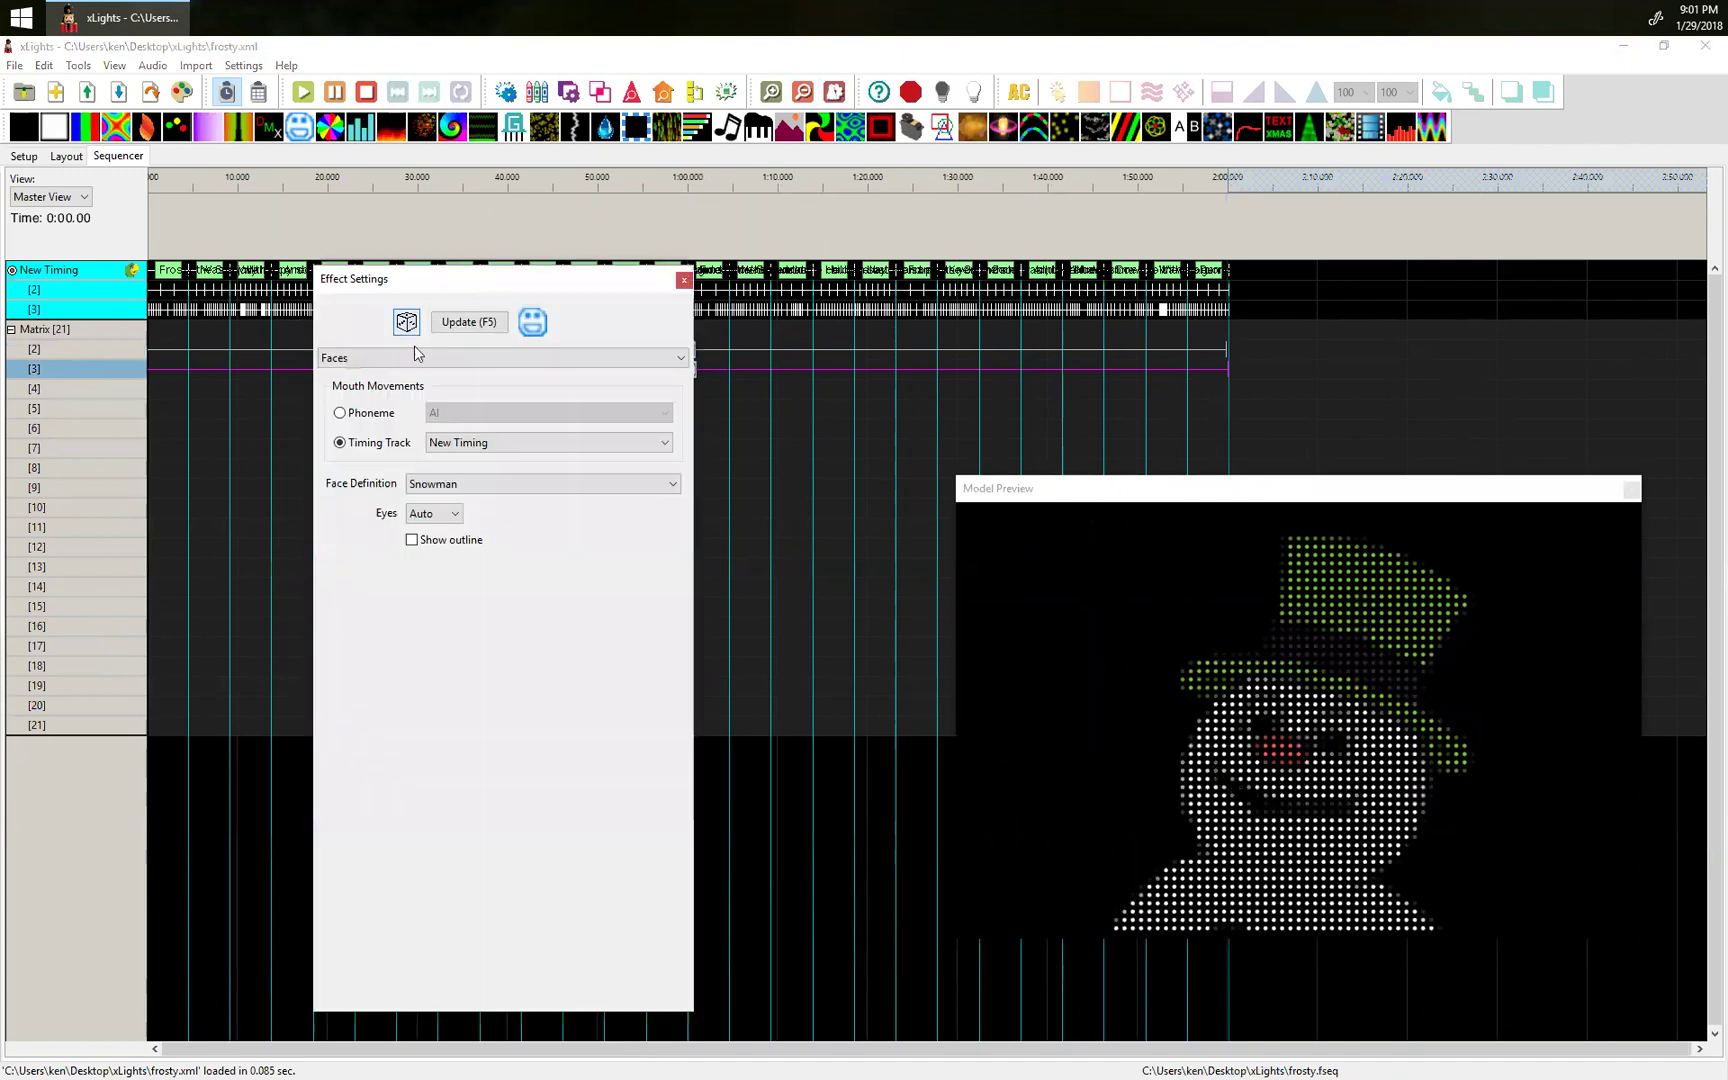
pyautogui.click(457, 483)
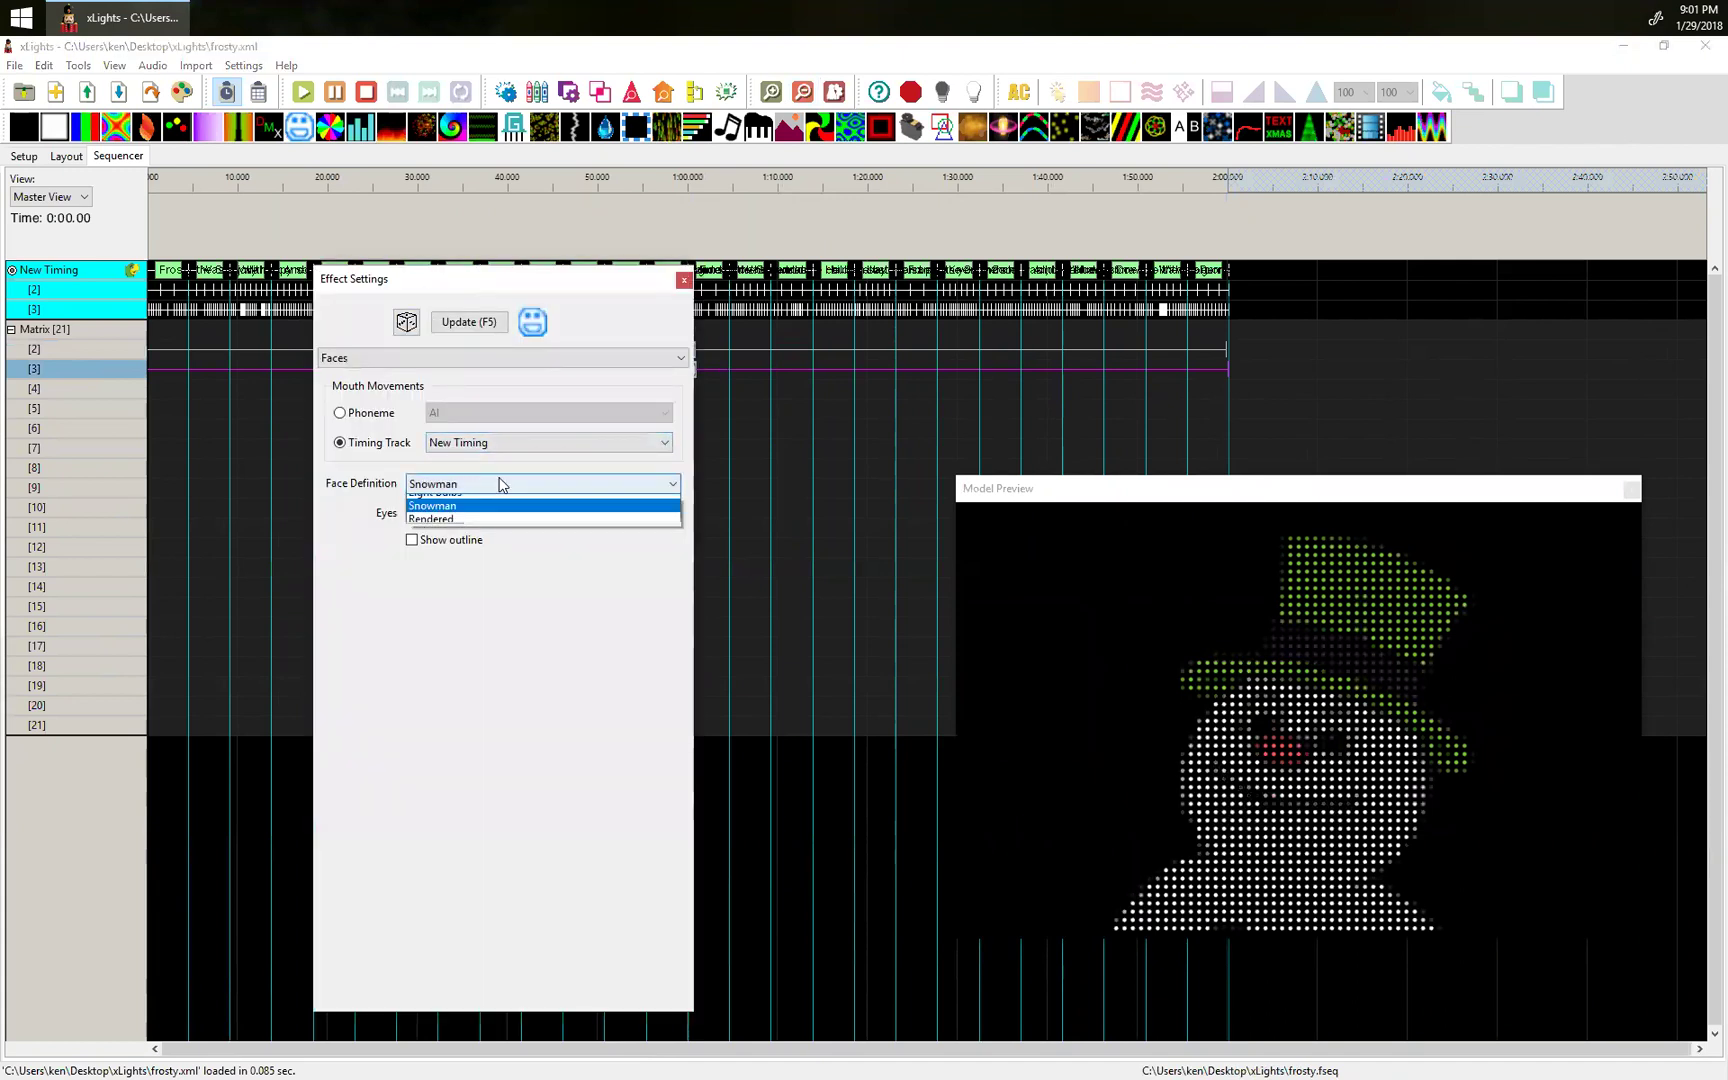
pyautogui.click(474, 499)
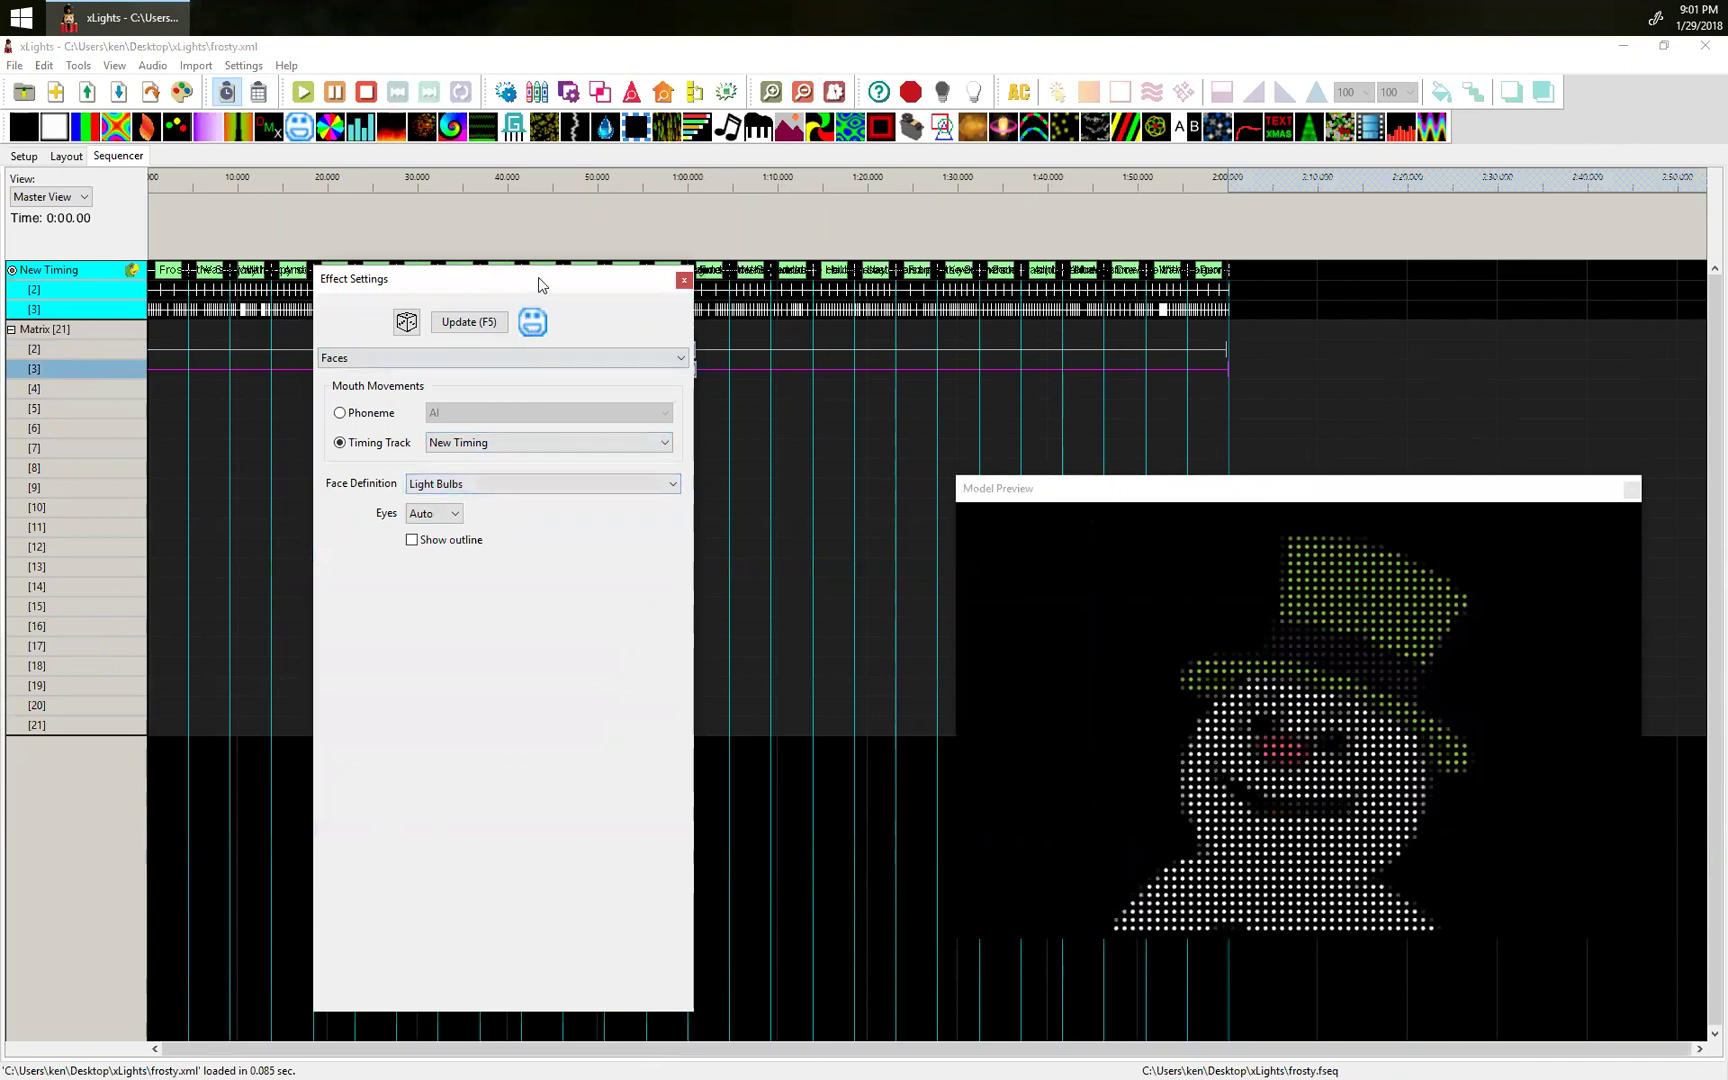
pyautogui.moveTo(539, 277); pyautogui.dragTo(0, 277)
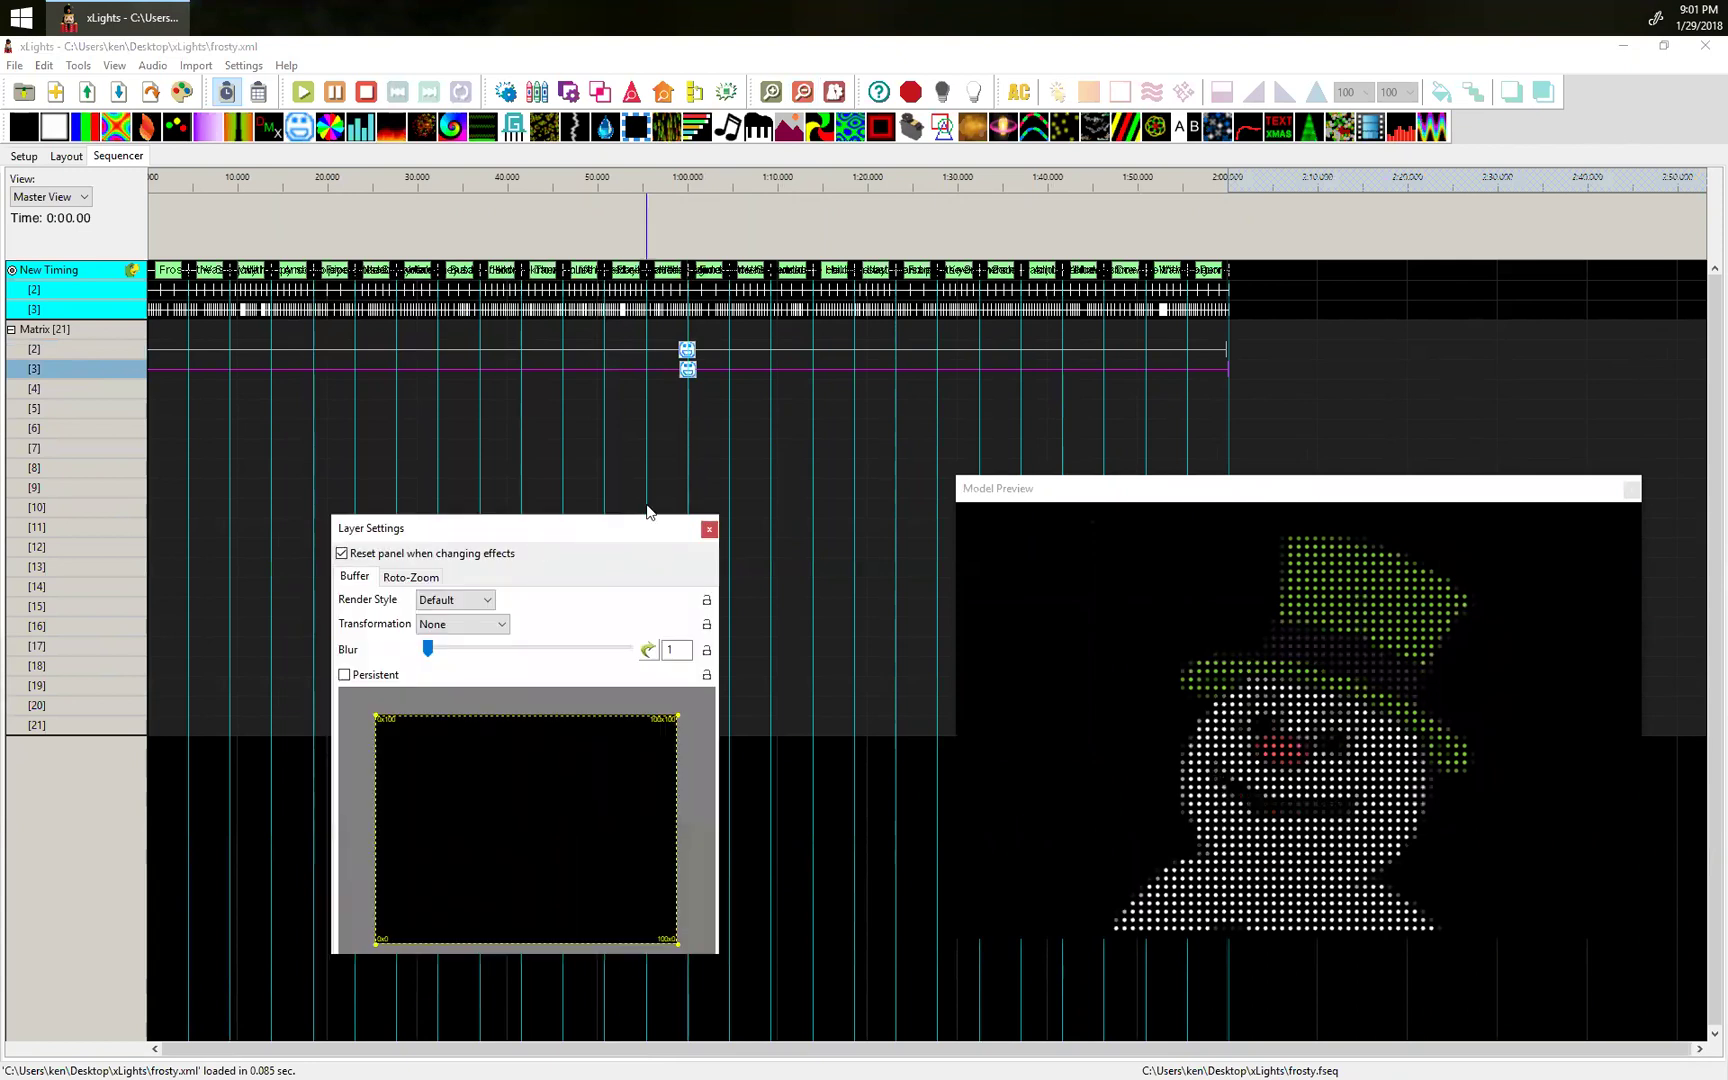
# Limit the layer 3 face's buffer to roughly the right half of the matrix and the layer 2 face's buffer to the left half.
pyautogui.click(689, 371)
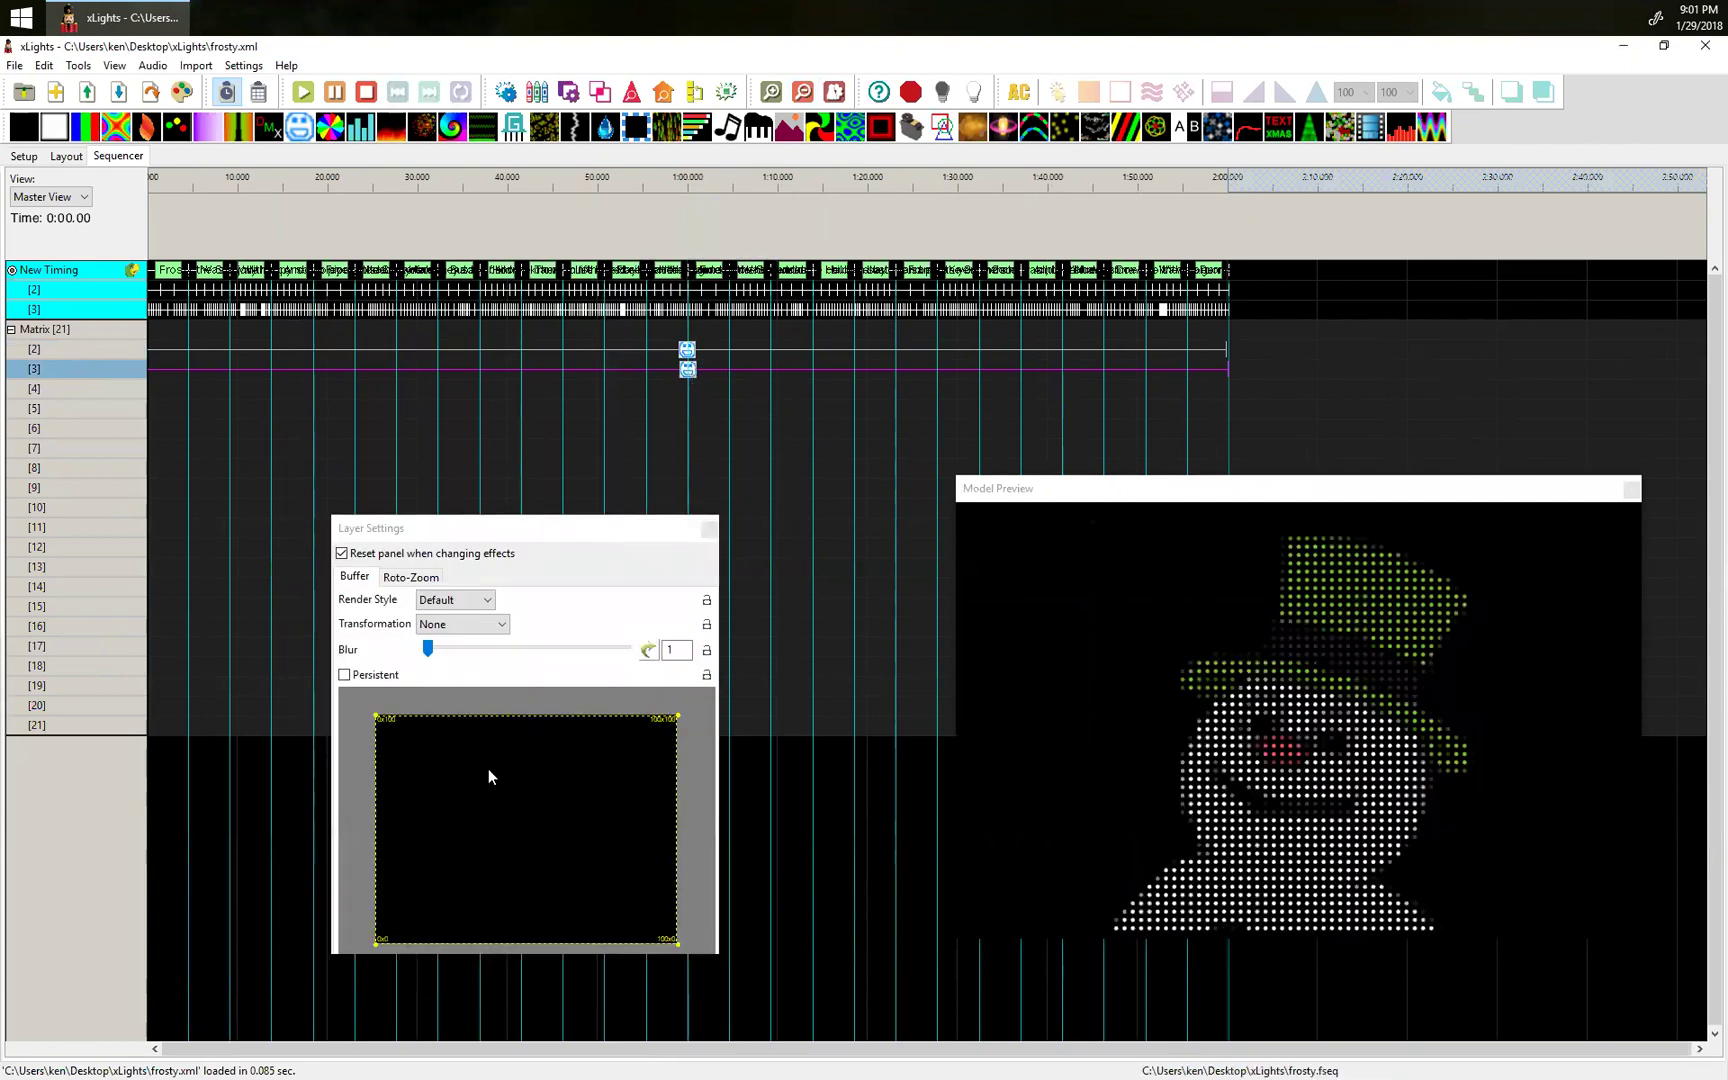
pyautogui.moveTo(376, 716); pyautogui.dragTo(551, 717)
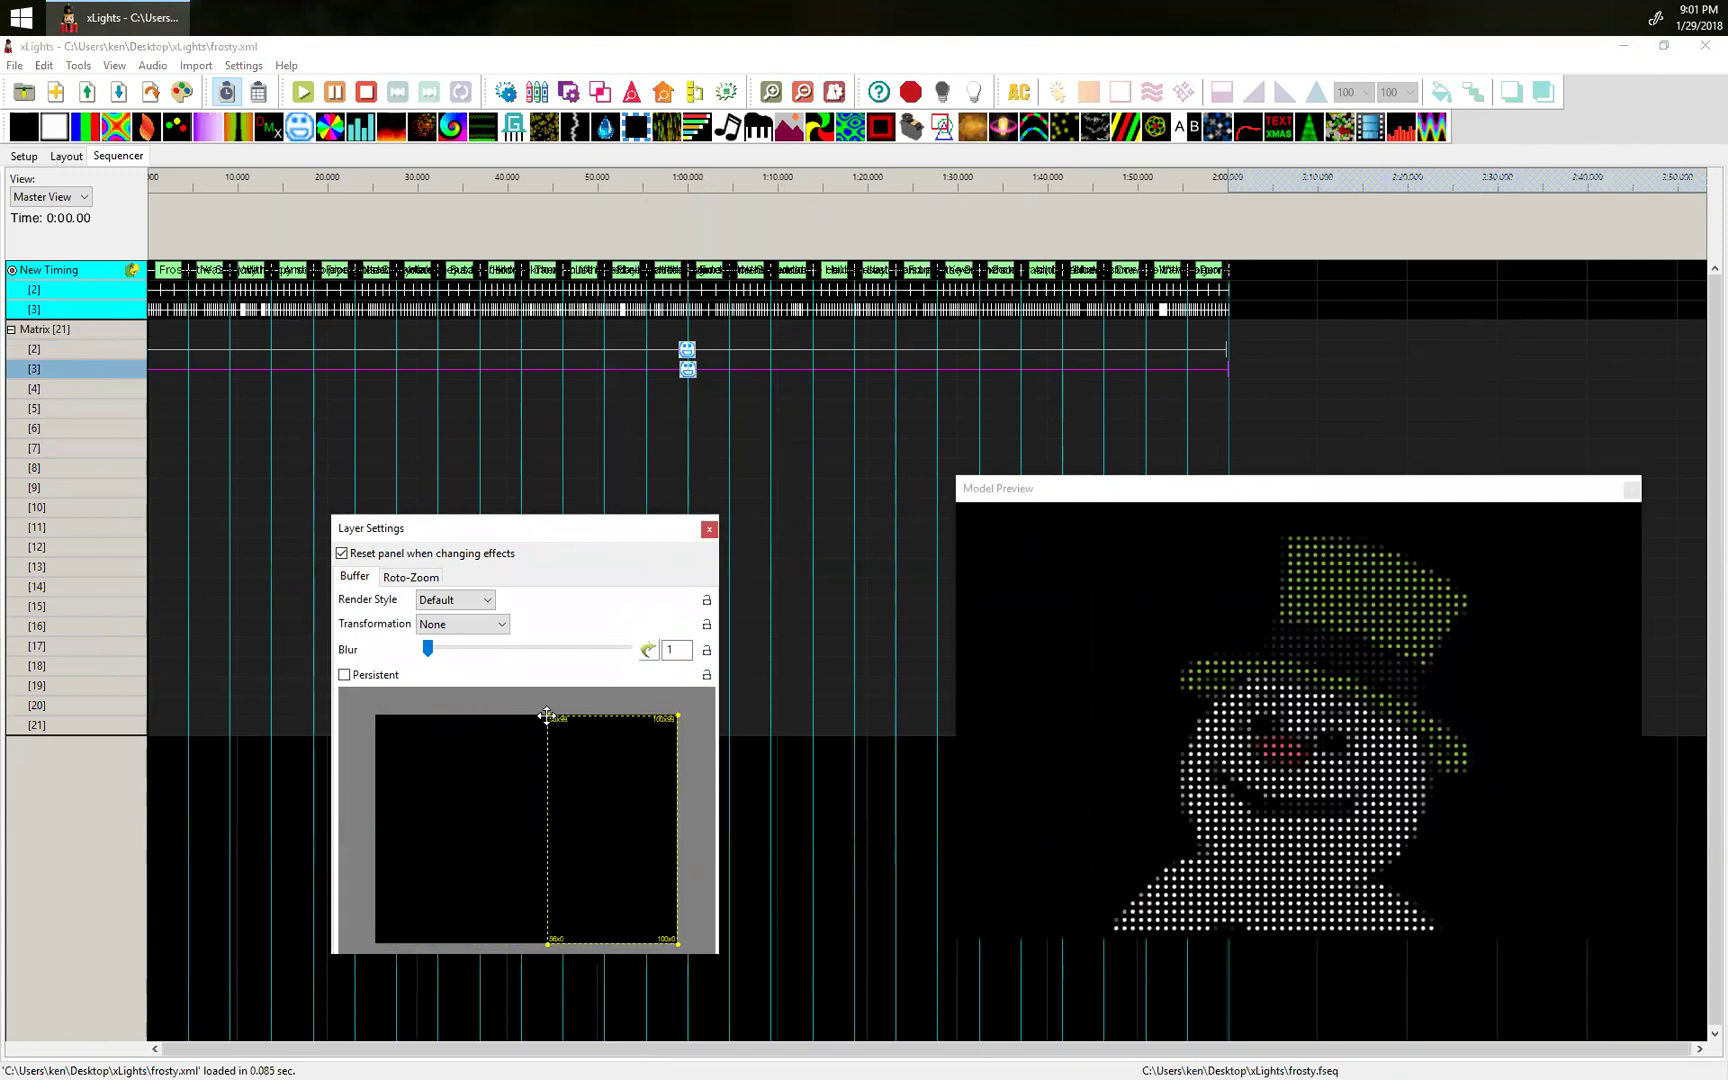
pyautogui.click(687, 349)
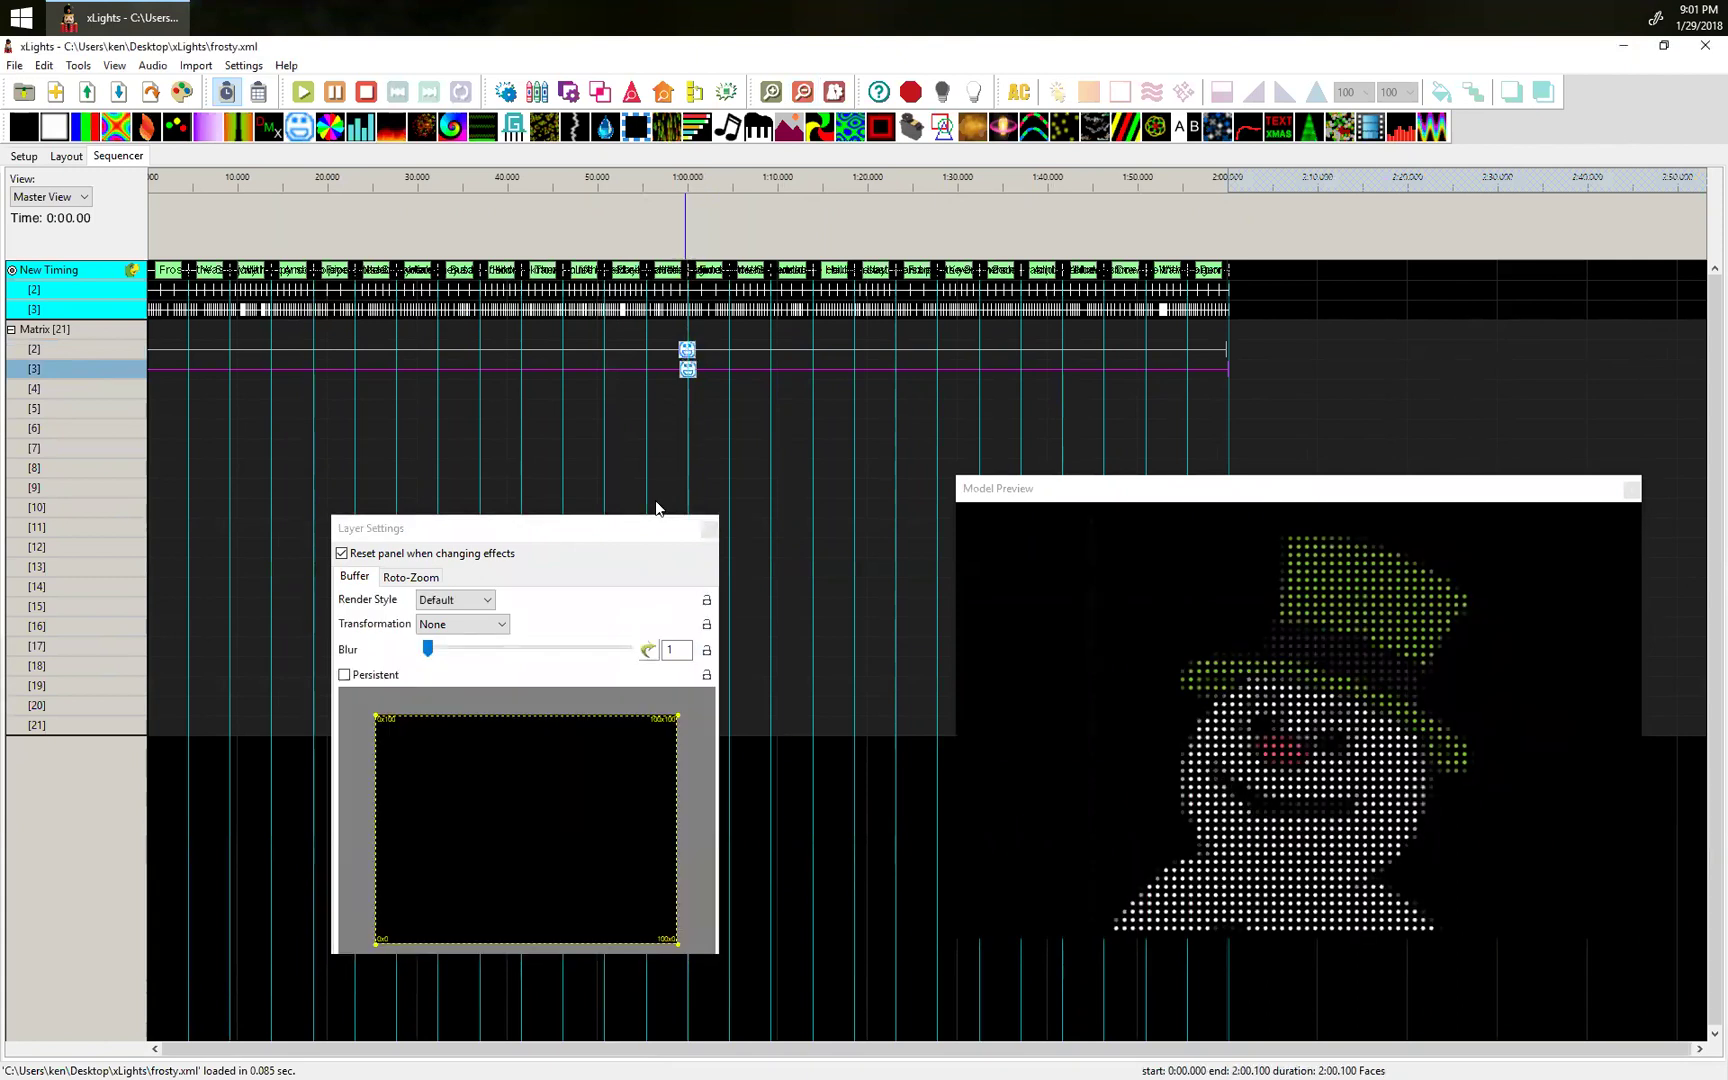
pyautogui.moveTo(677, 716); pyautogui.dragTo(519, 712)
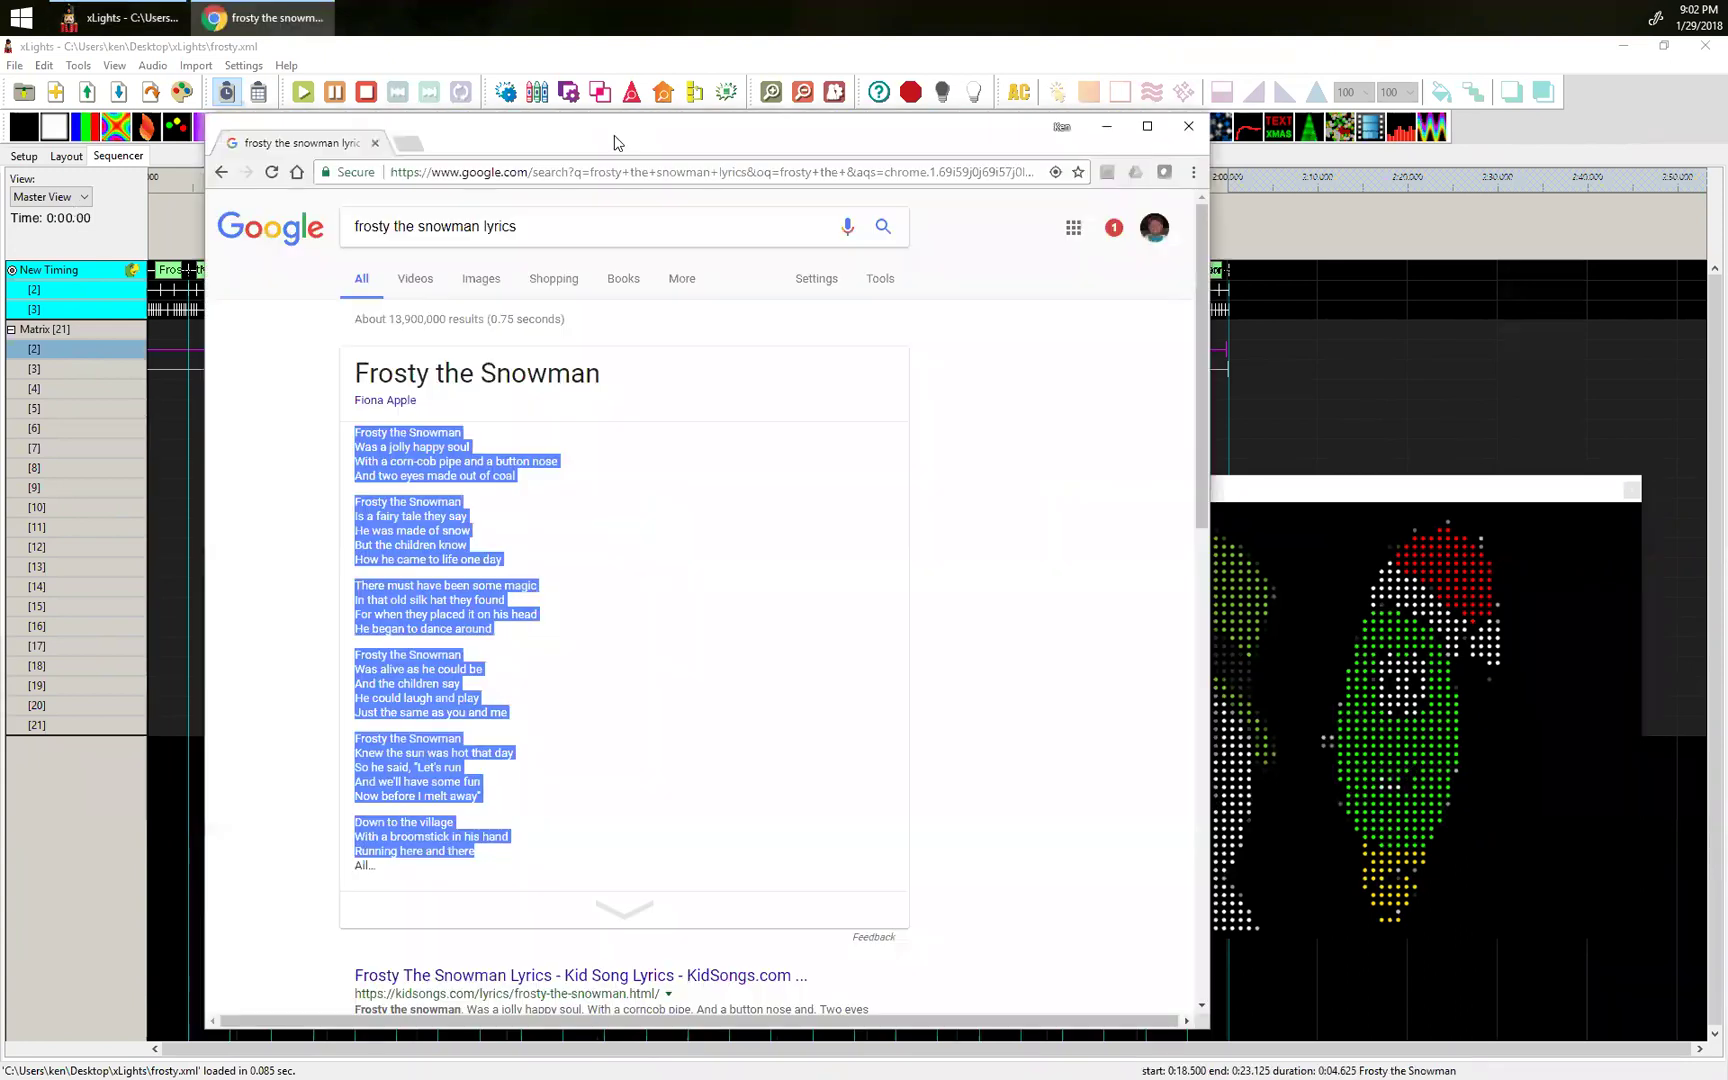
# Switch to Chrome, maximize it, and open the community Google Drive of shared xLights models from the Resources page of xlights.org.
pyautogui.click(533, 124)
pyautogui.click(521, 74)
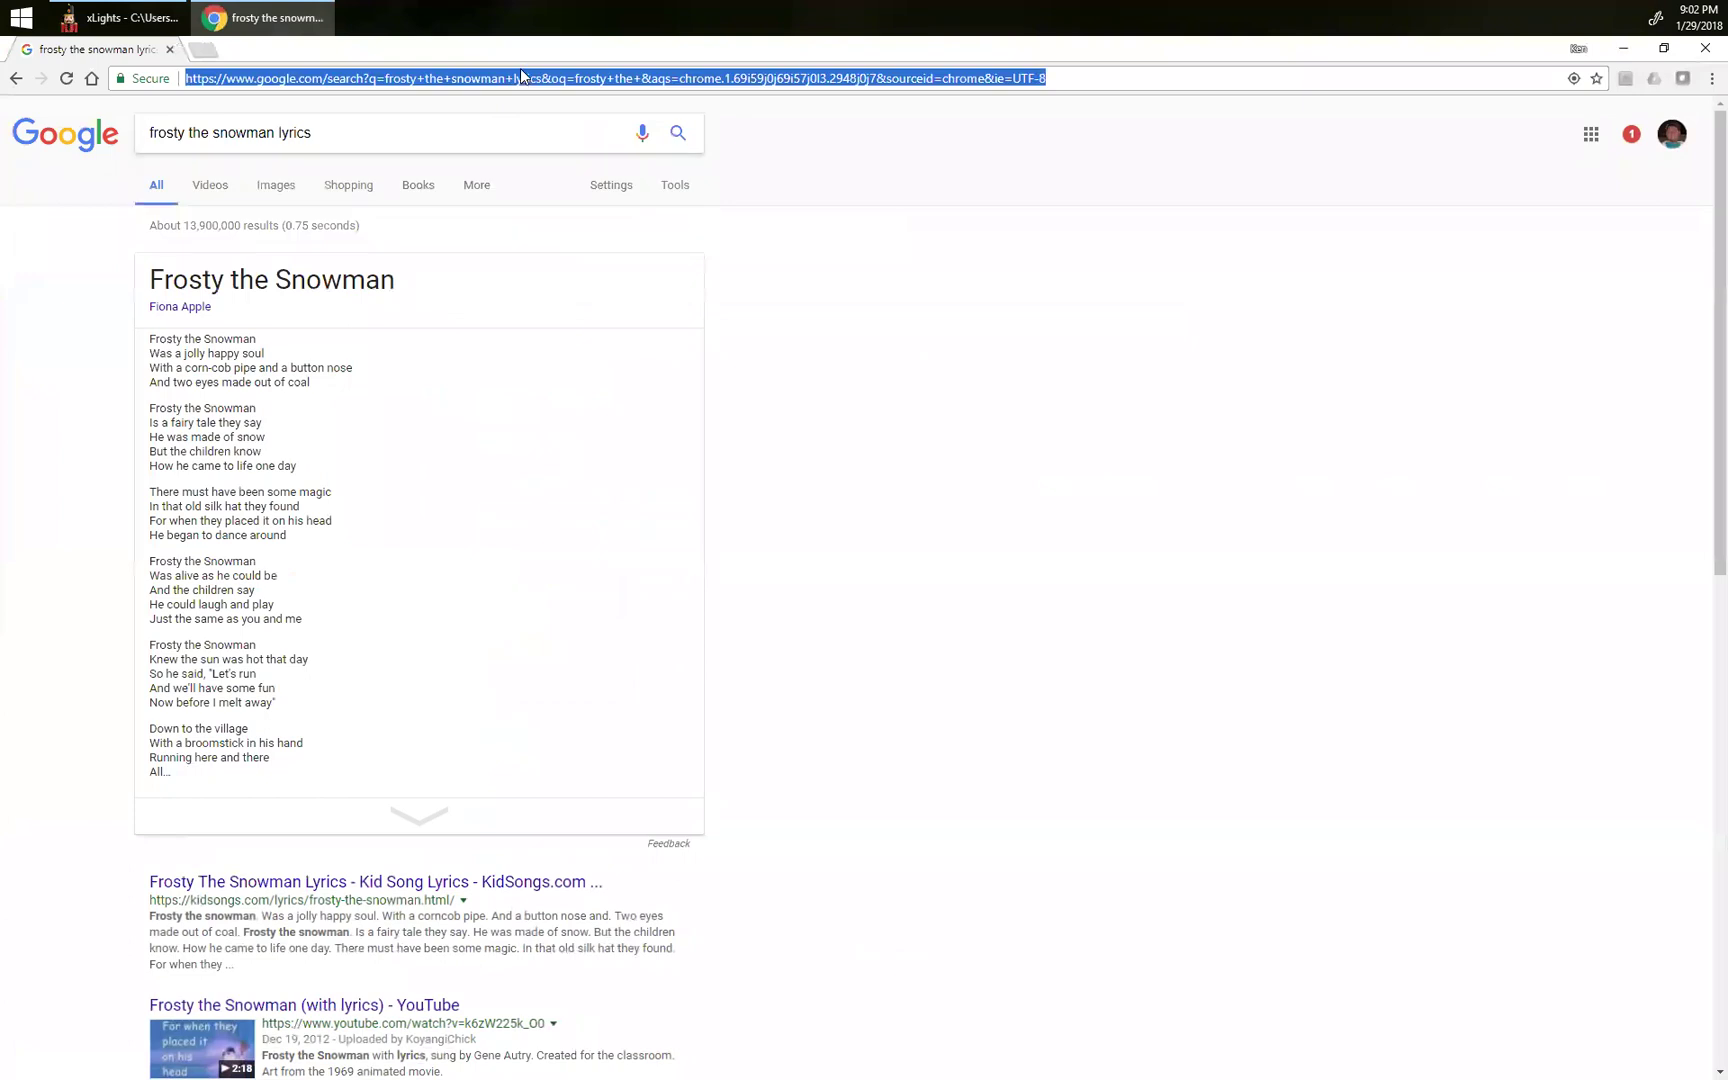
pyautogui.write('xlights.org')
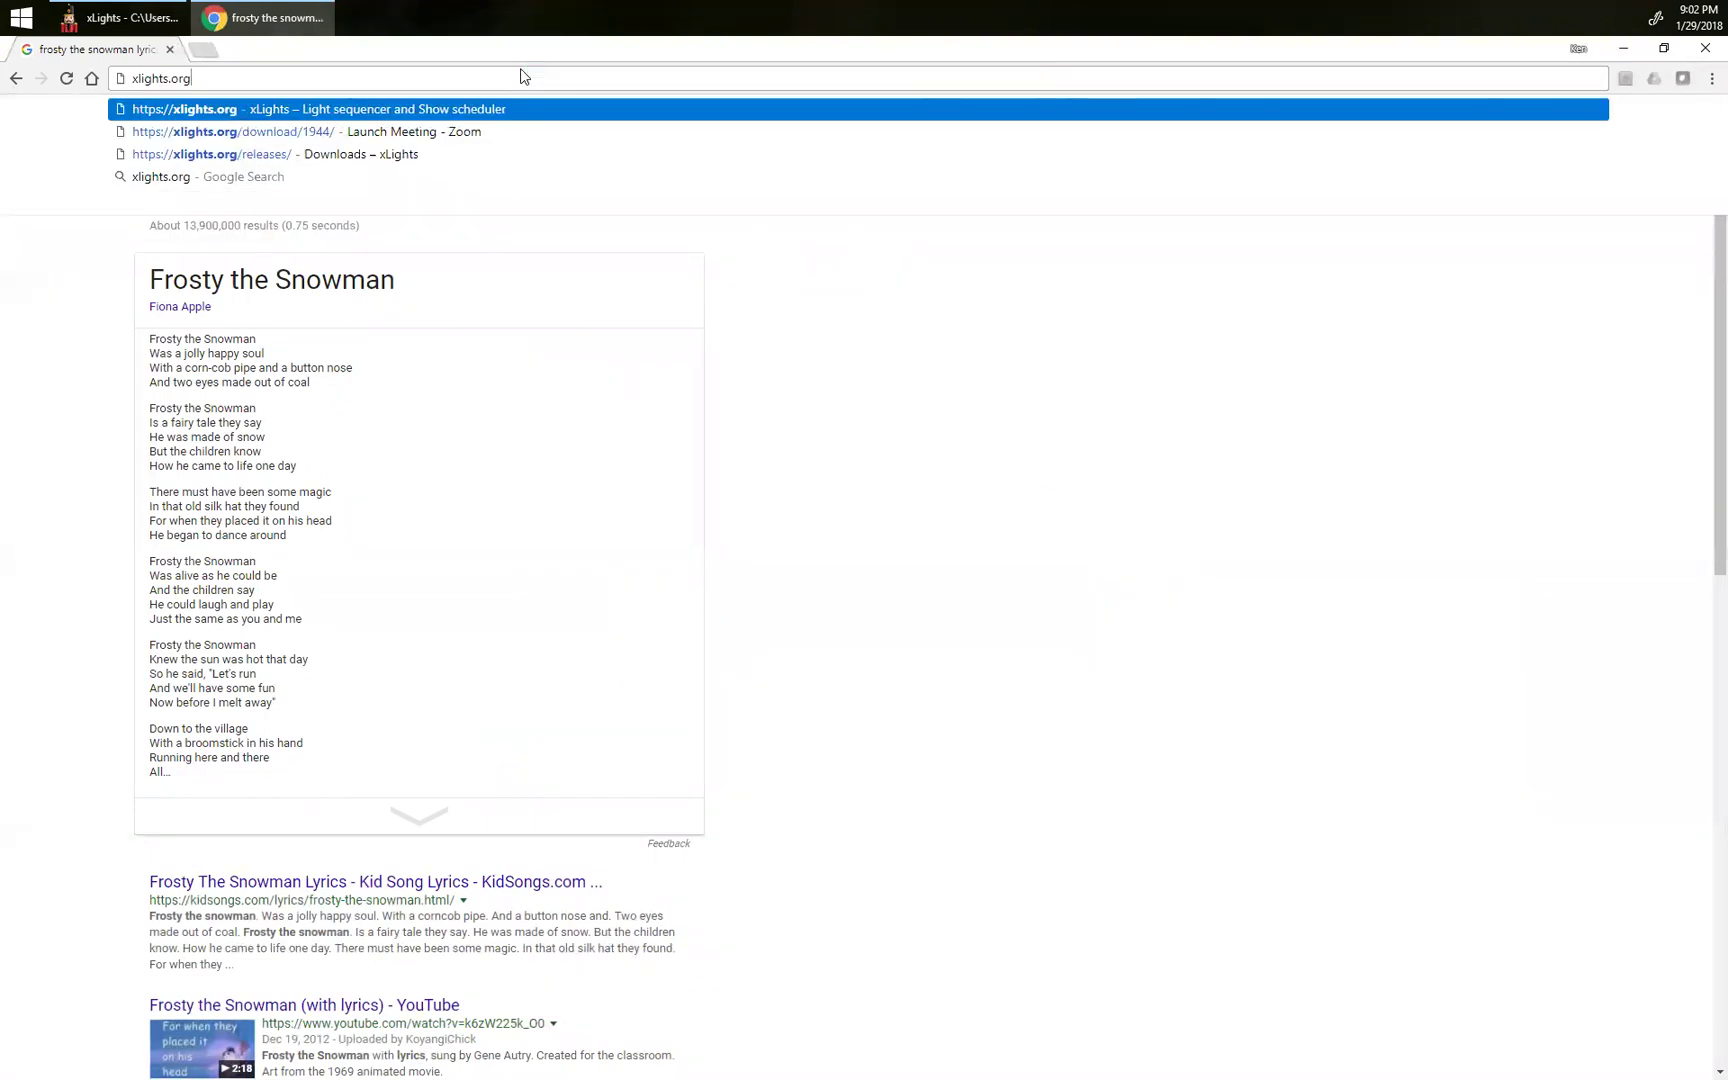
pyautogui.press('Return')
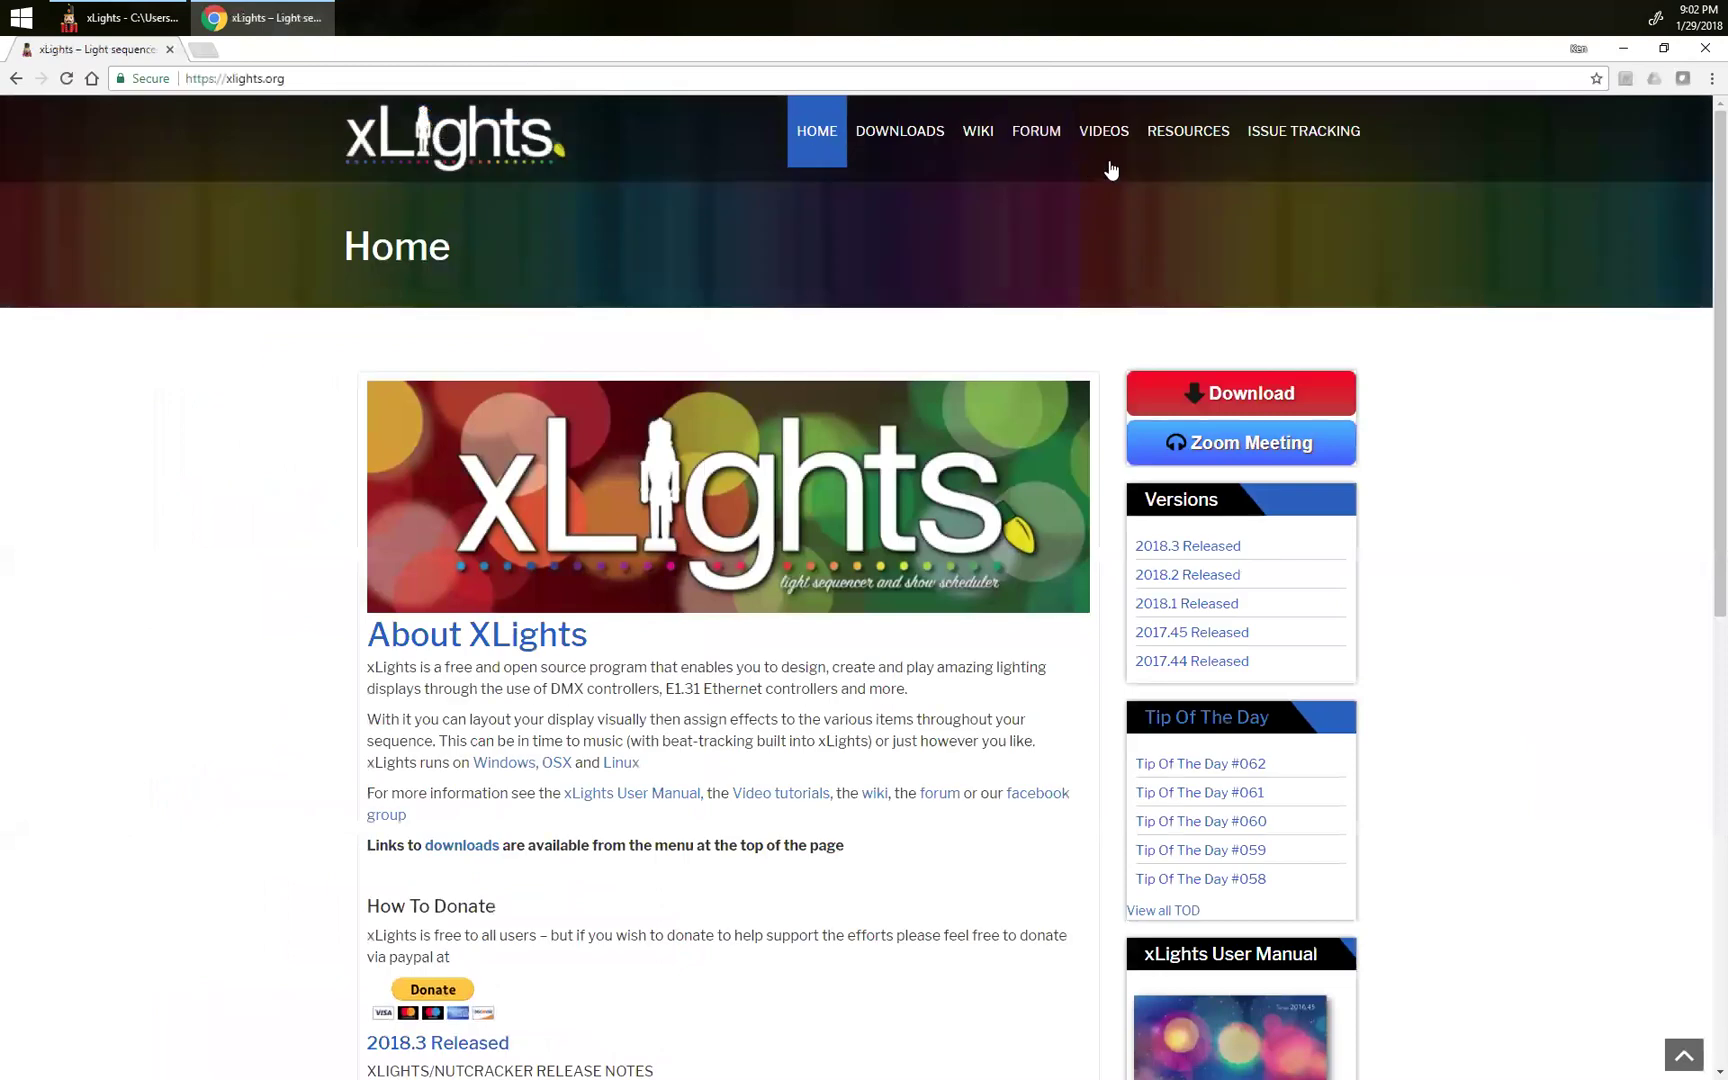
pyautogui.click(1176, 143)
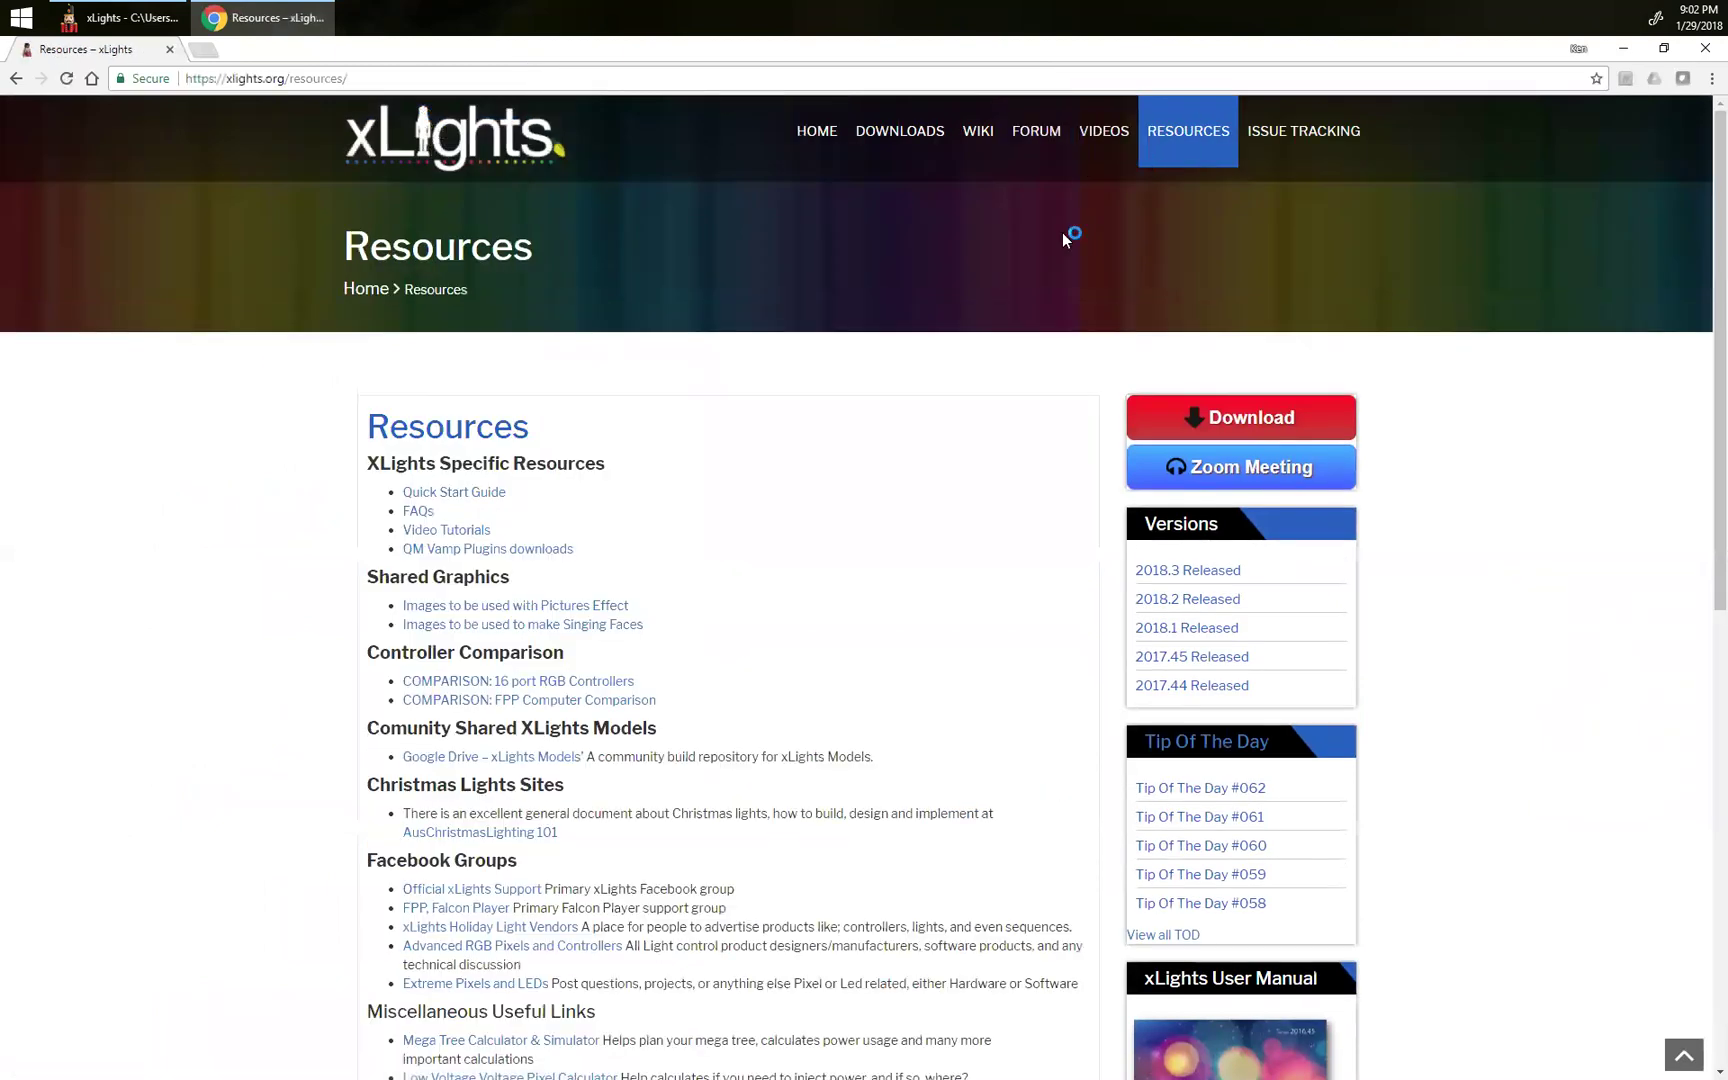
pyautogui.click(428, 762)
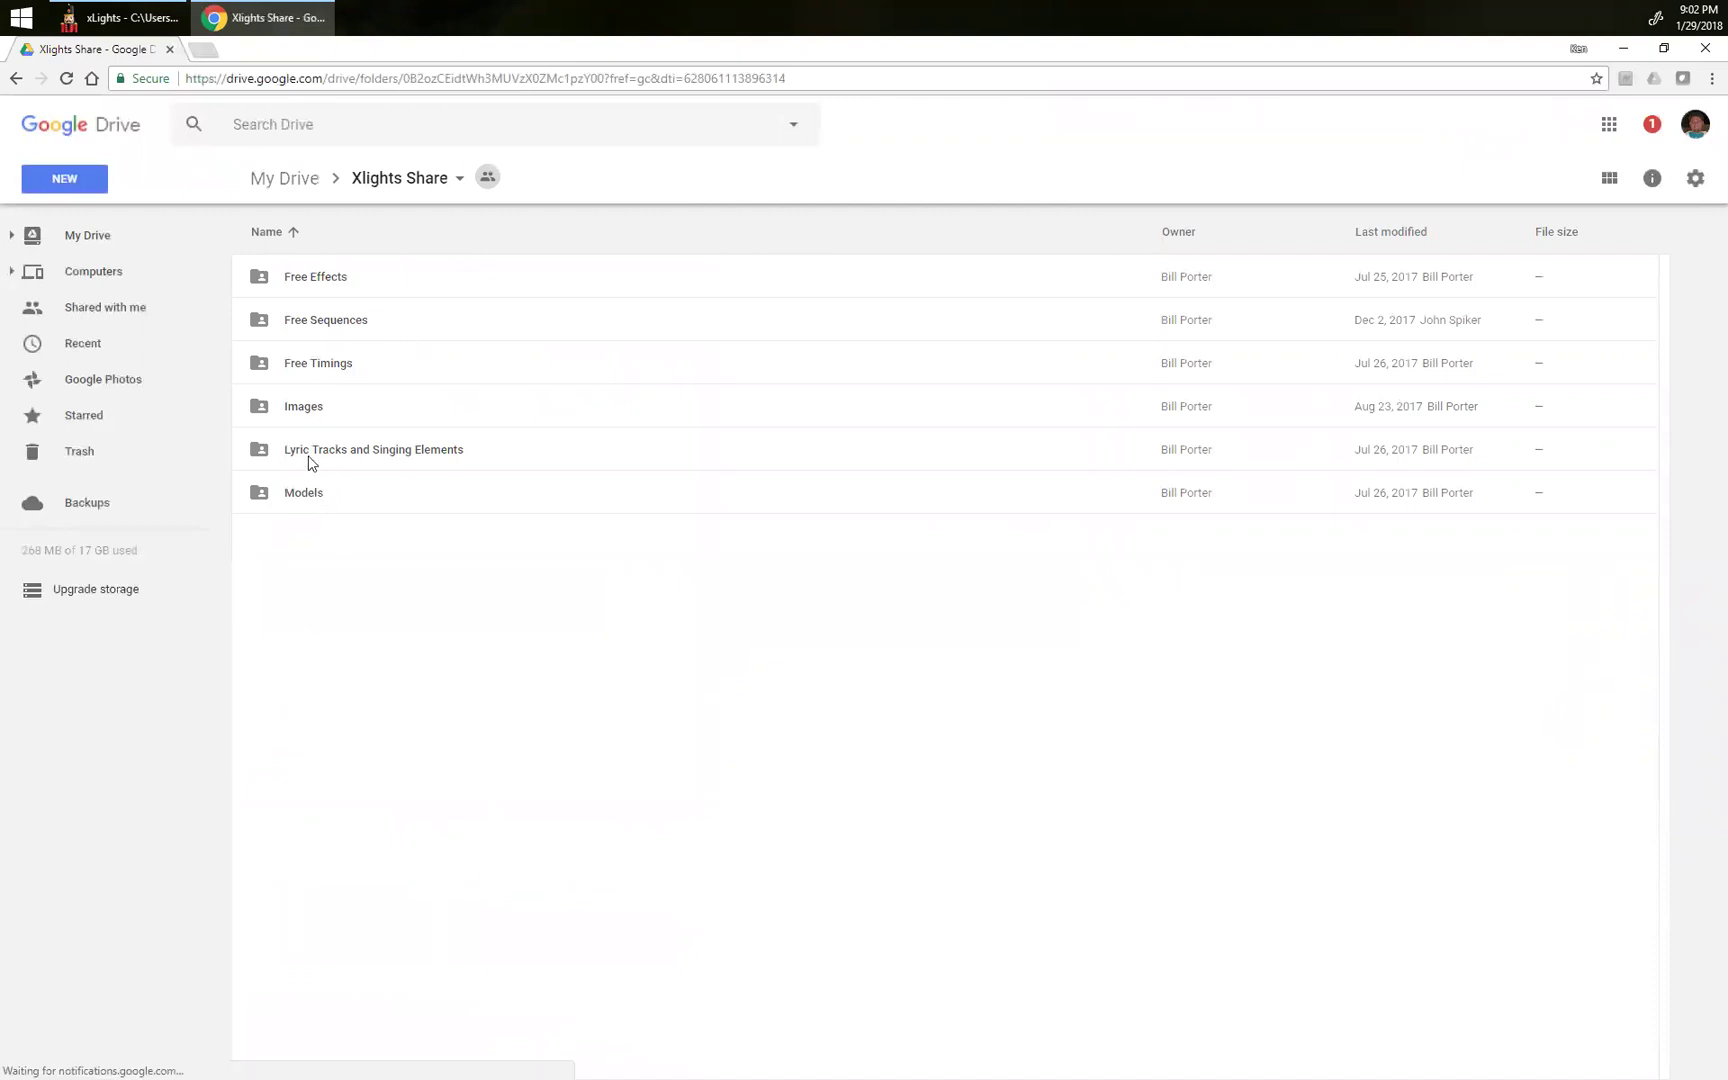
# Open the Grid Faces folder within Lyric Tracks and Singing Elements and check its first two subfolders, starting with Green Tree.
pyautogui.doubleClick(395, 461)
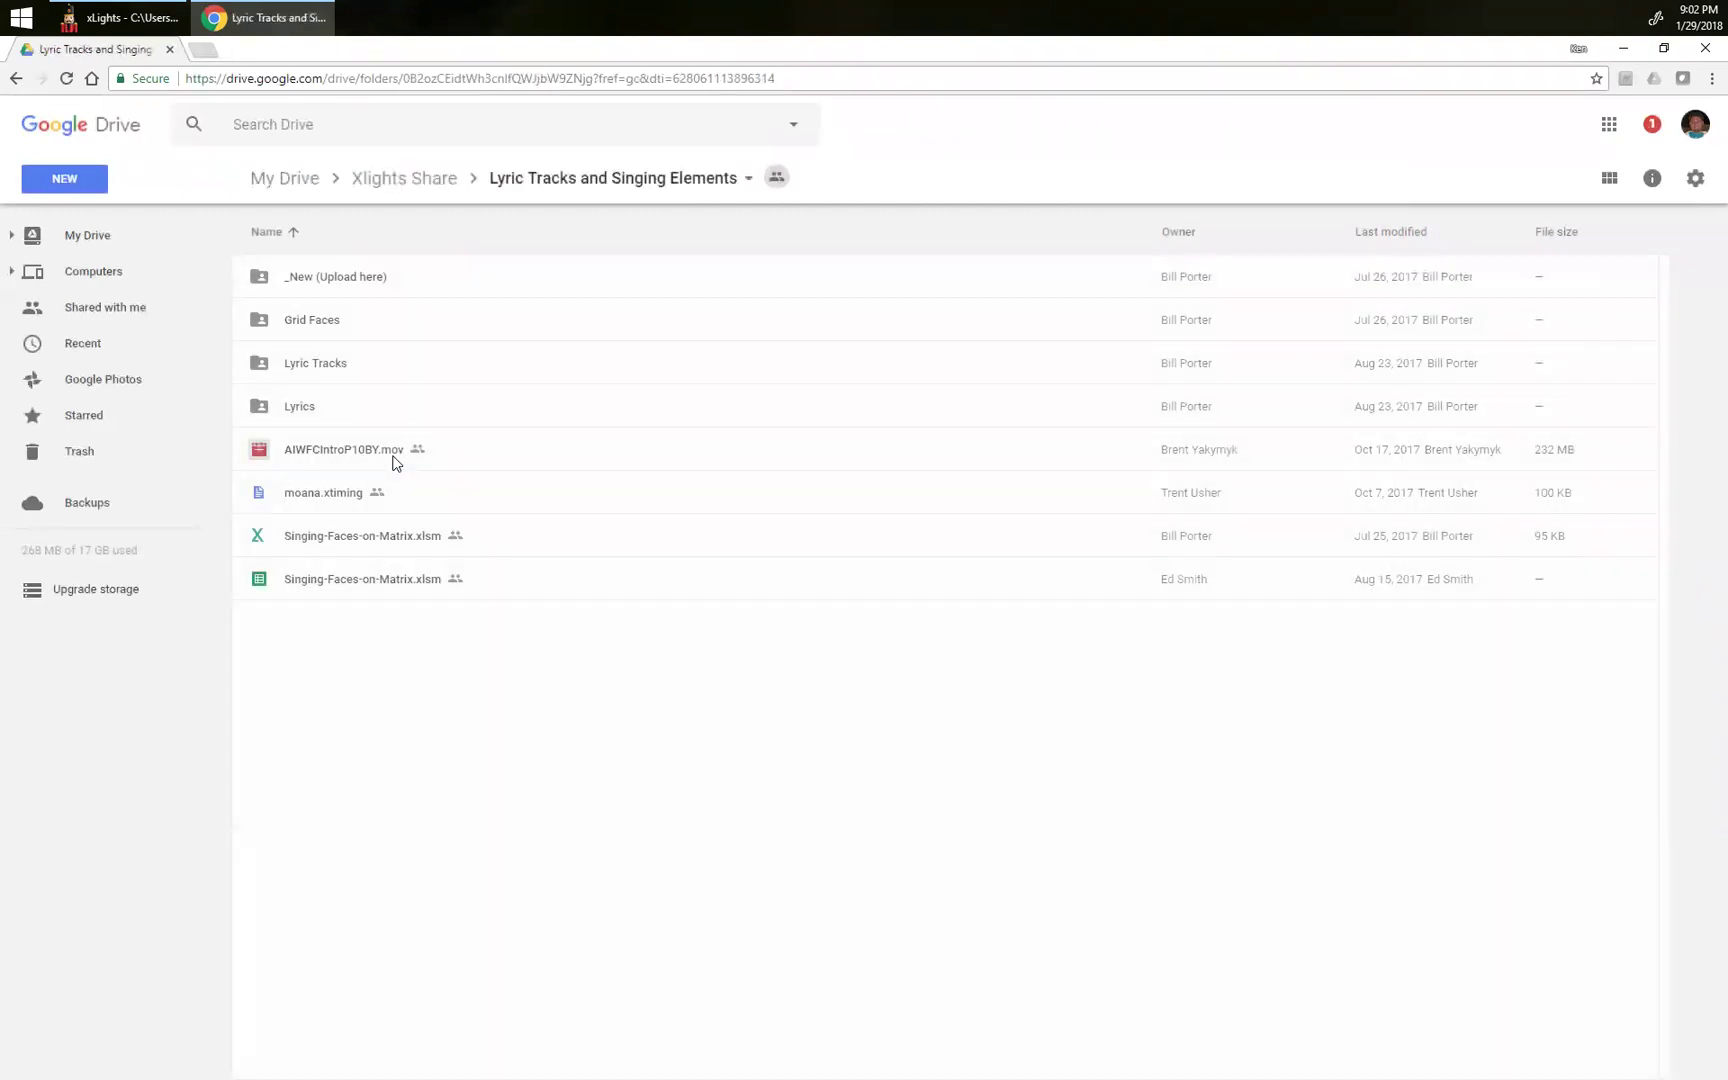
pyautogui.doubleClick(343, 316)
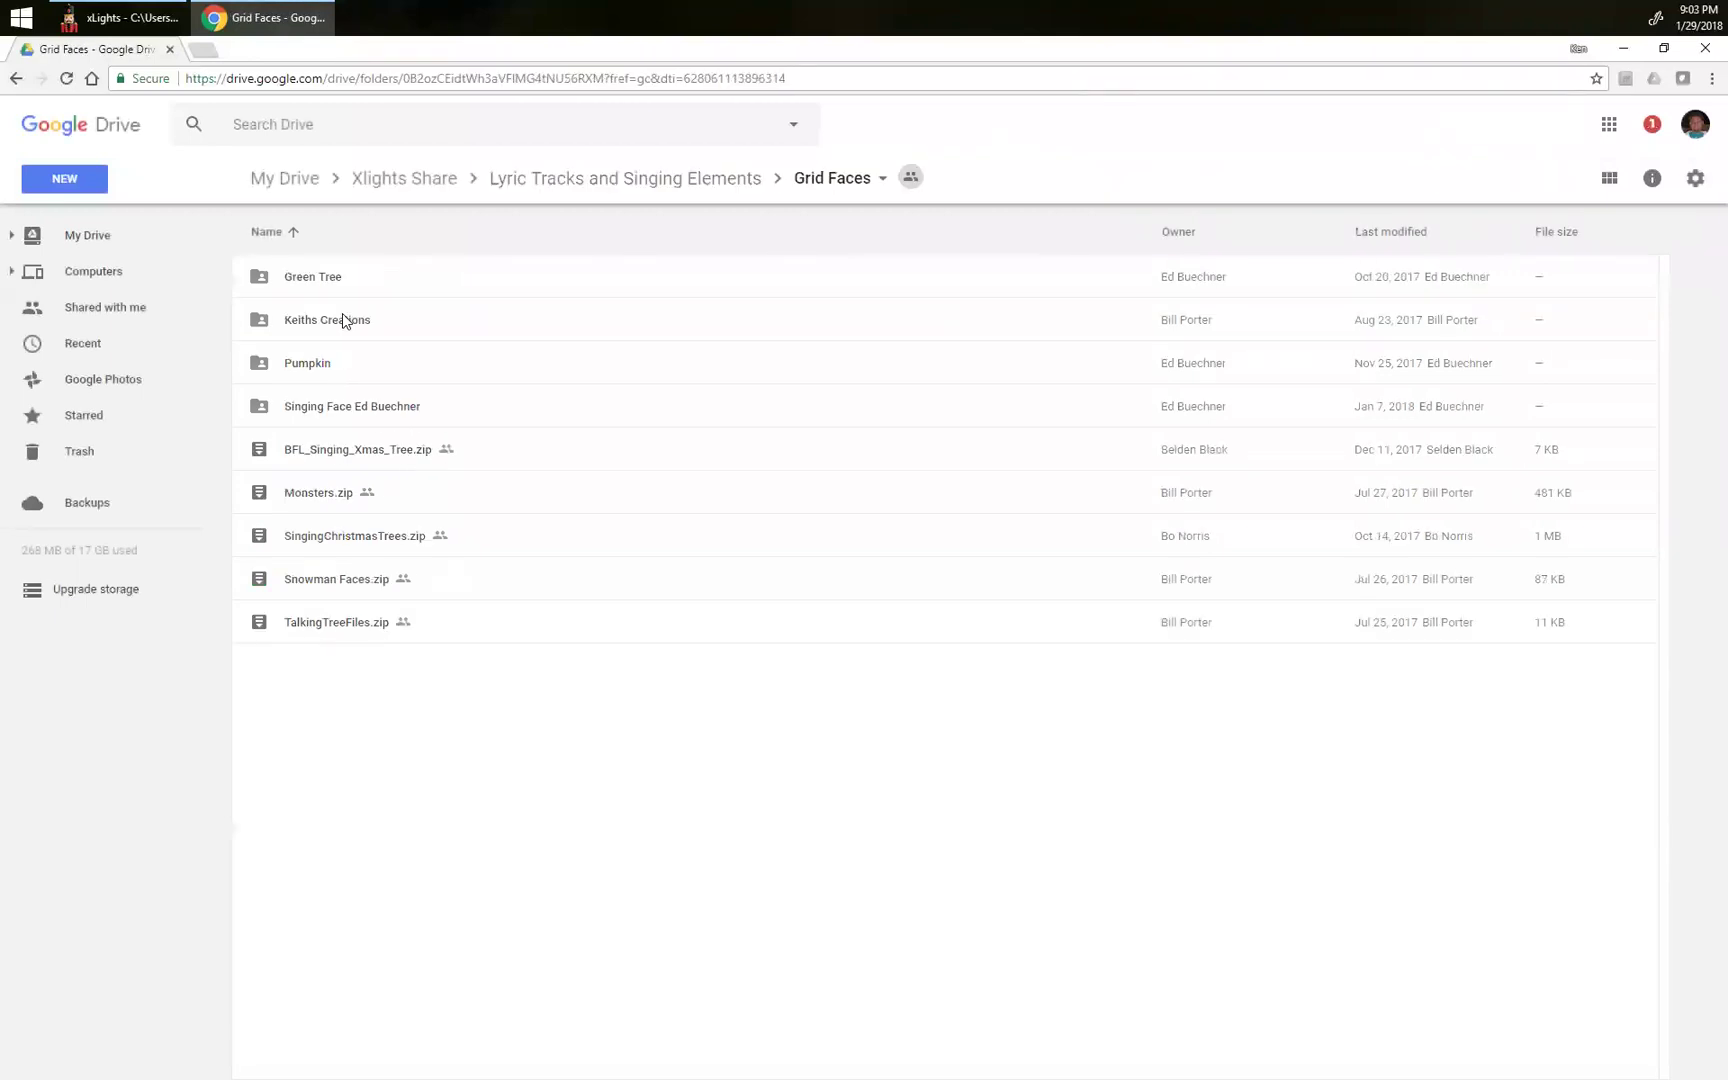
pyautogui.doubleClick(331, 280)
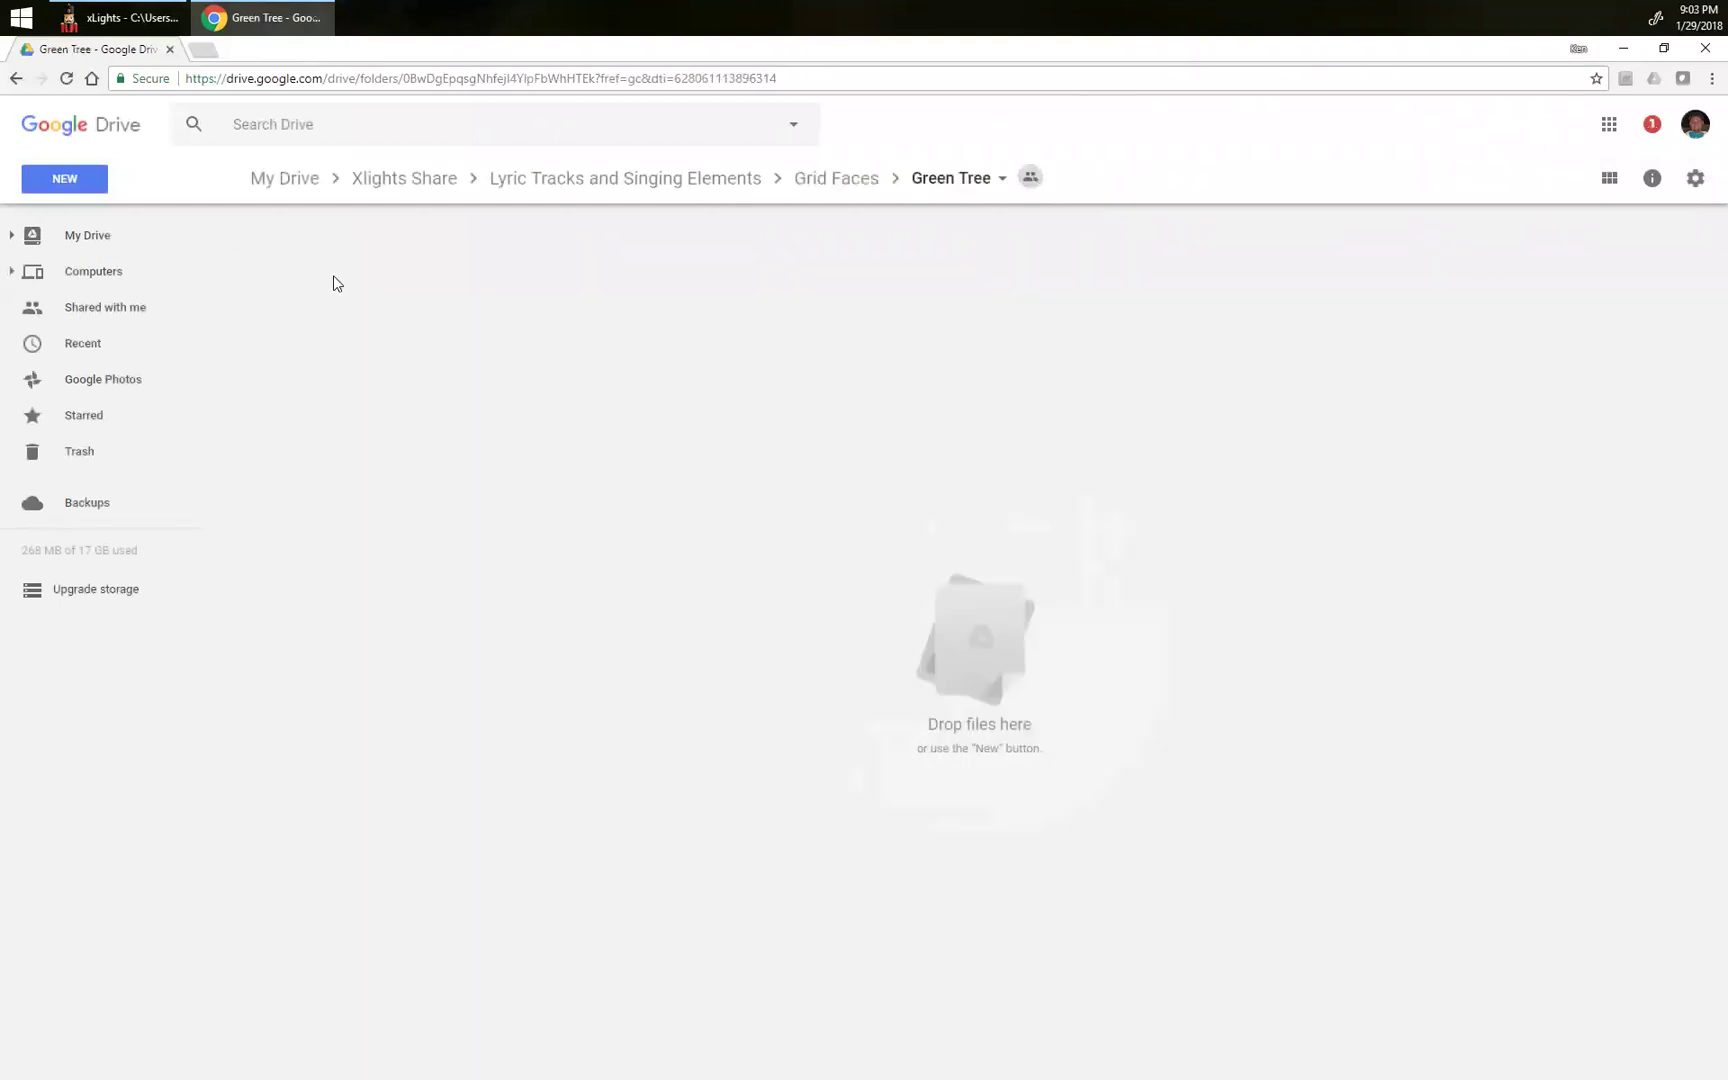
pyautogui.hotkey('alt', 'Left')
pyautogui.doubleClick(333, 316)
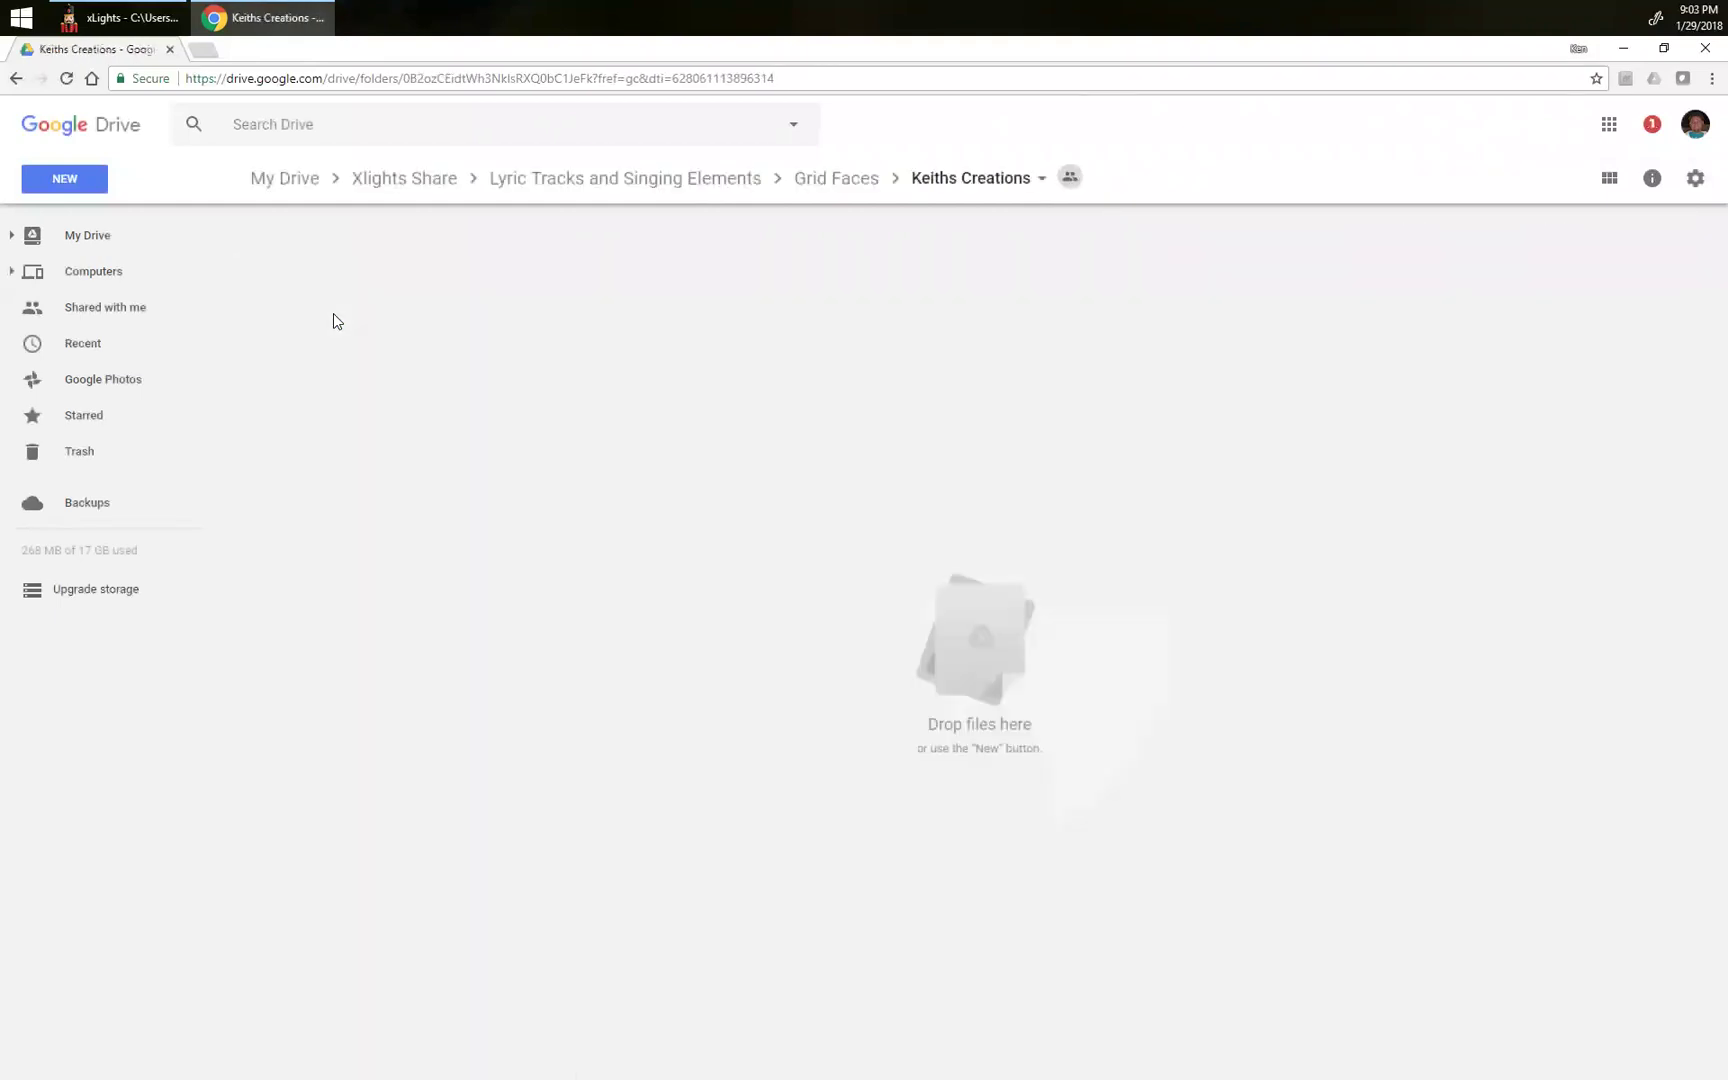
pyautogui.hotkey('alt', 'Left')
# Open the Pumpkin folder in Grid Faces and view its phoneme images as thumbnails.
pyautogui.click(329, 362)
pyautogui.doubleClick(328, 362)
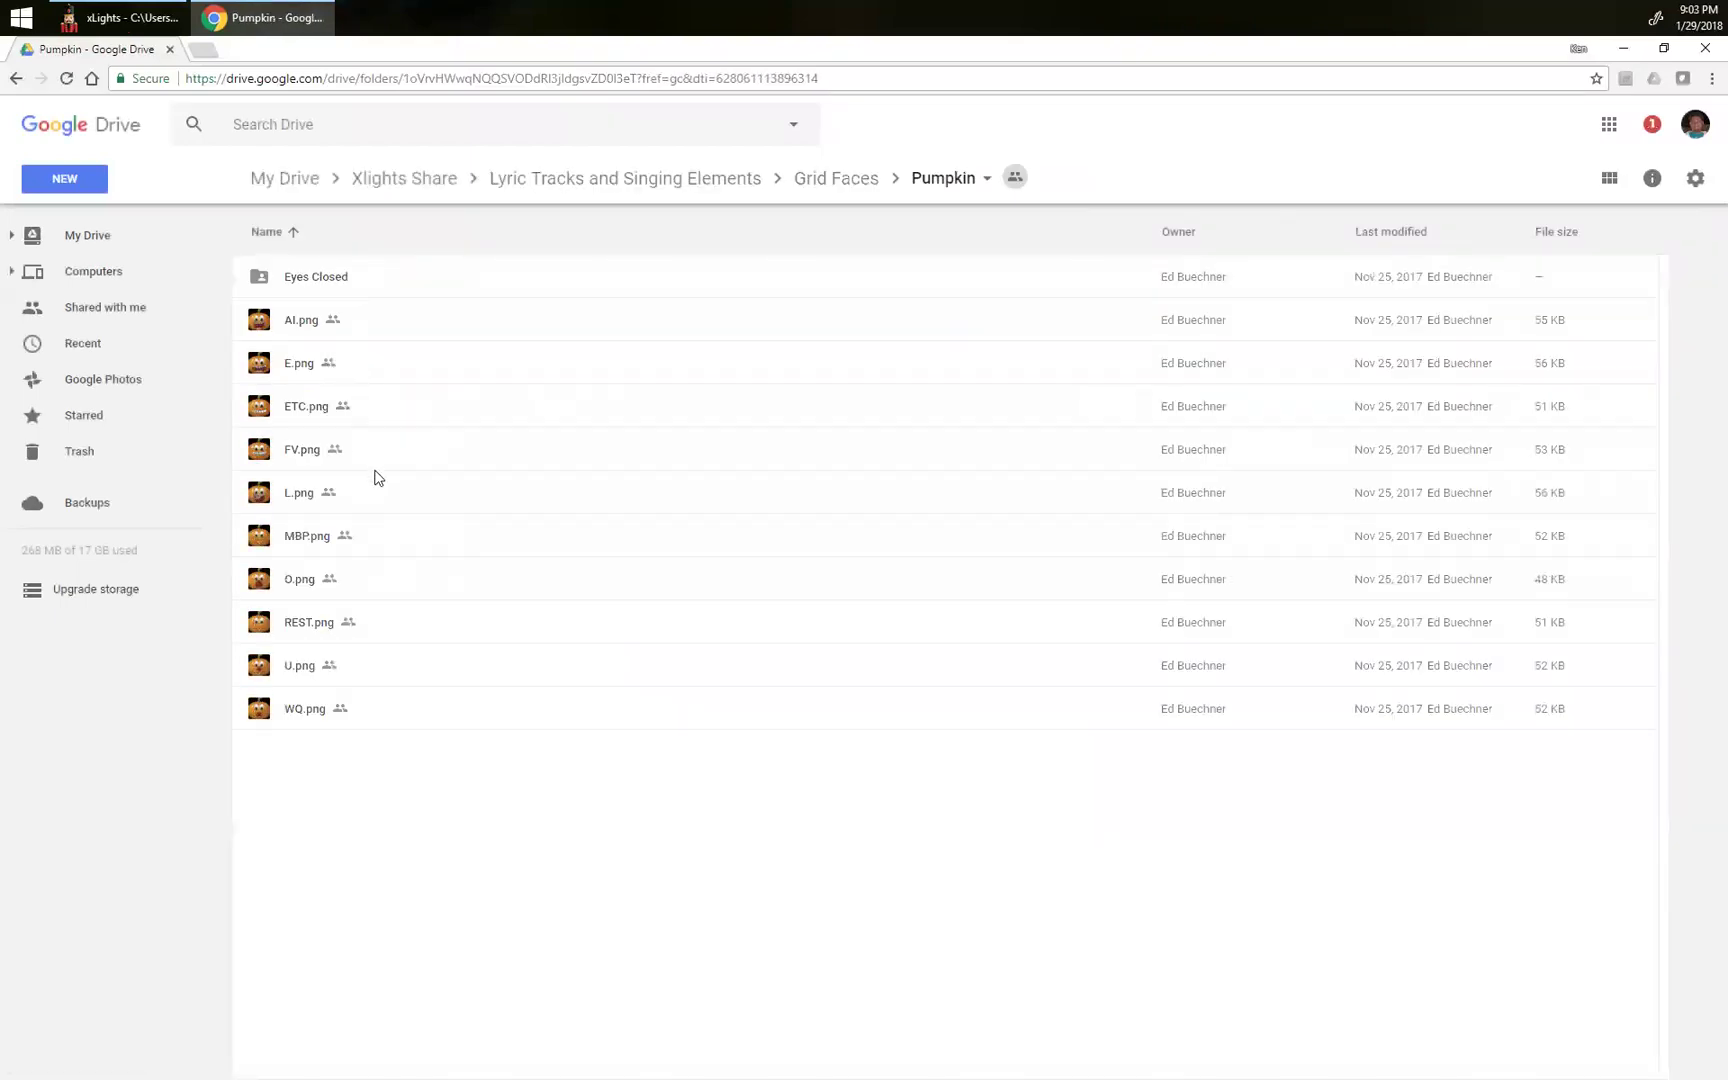
pyautogui.click(1609, 178)
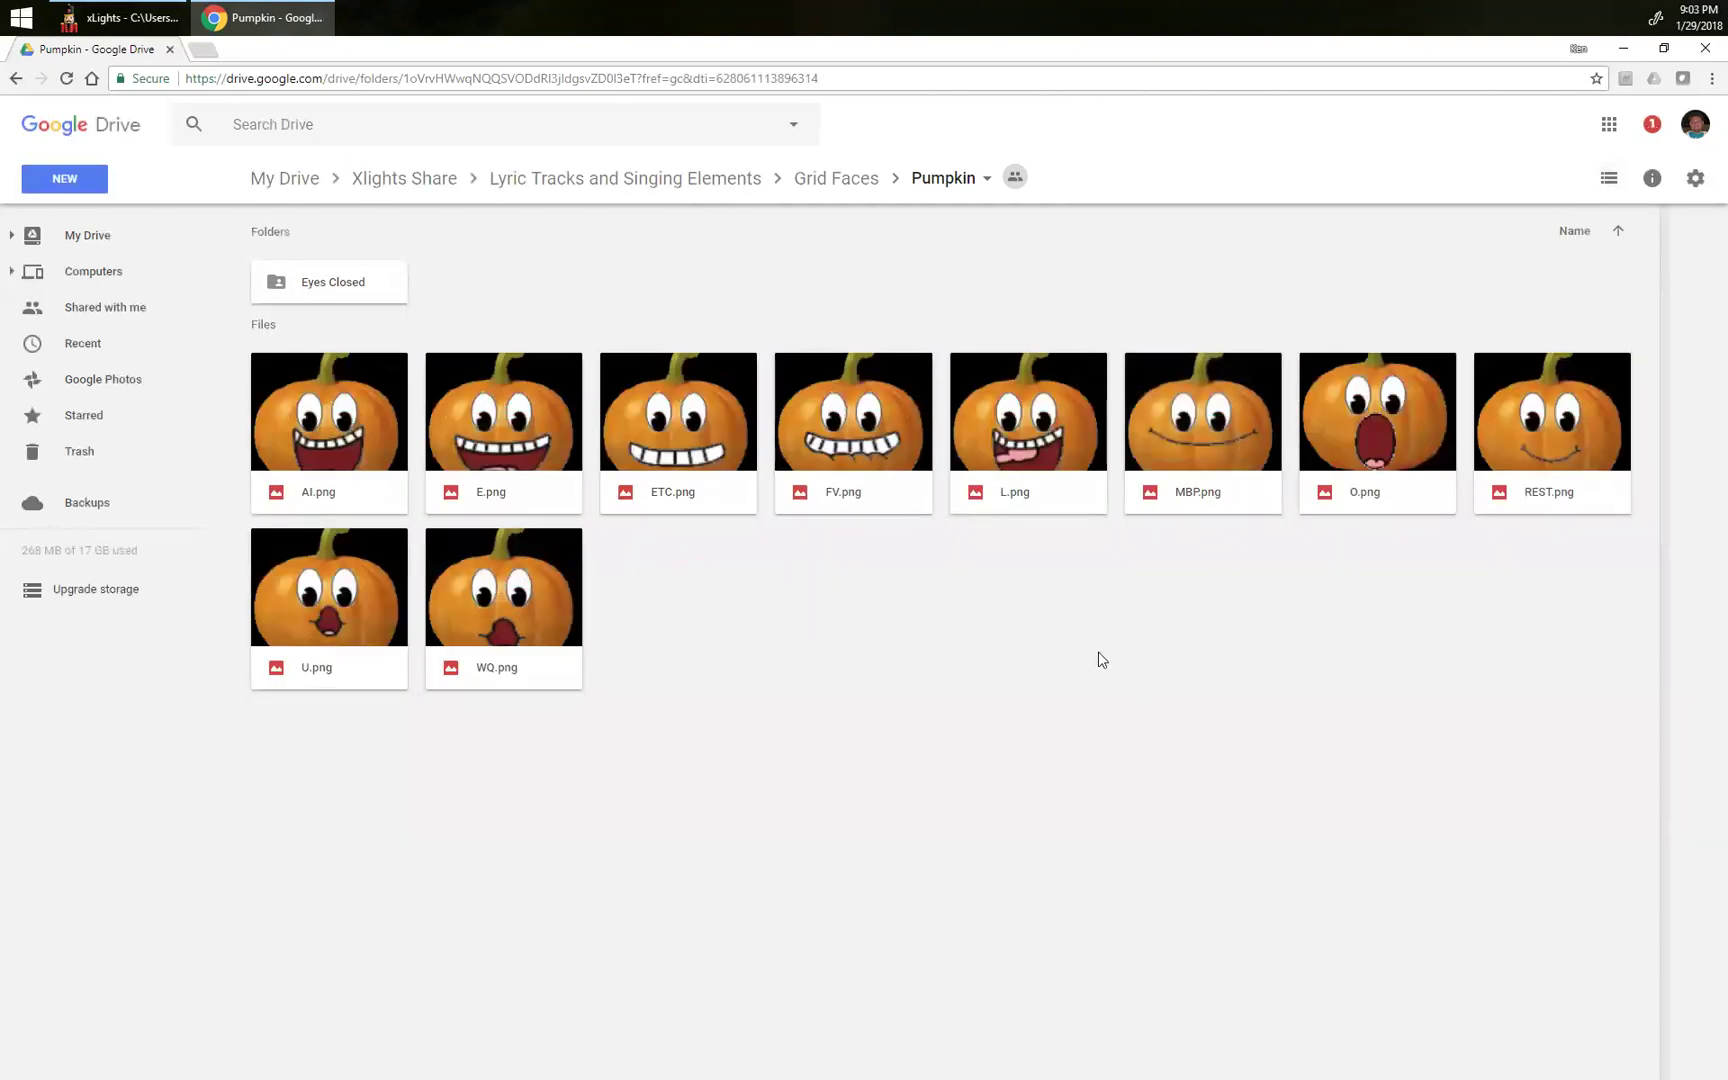
# Open the Witch-1 folder inside the Singing Face subfolder of Grid Faces and view its images as thumbnails.
pyautogui.hotkey('alt', 'Left')
pyautogui.click(346, 404)
pyautogui.doubleClick(346, 403)
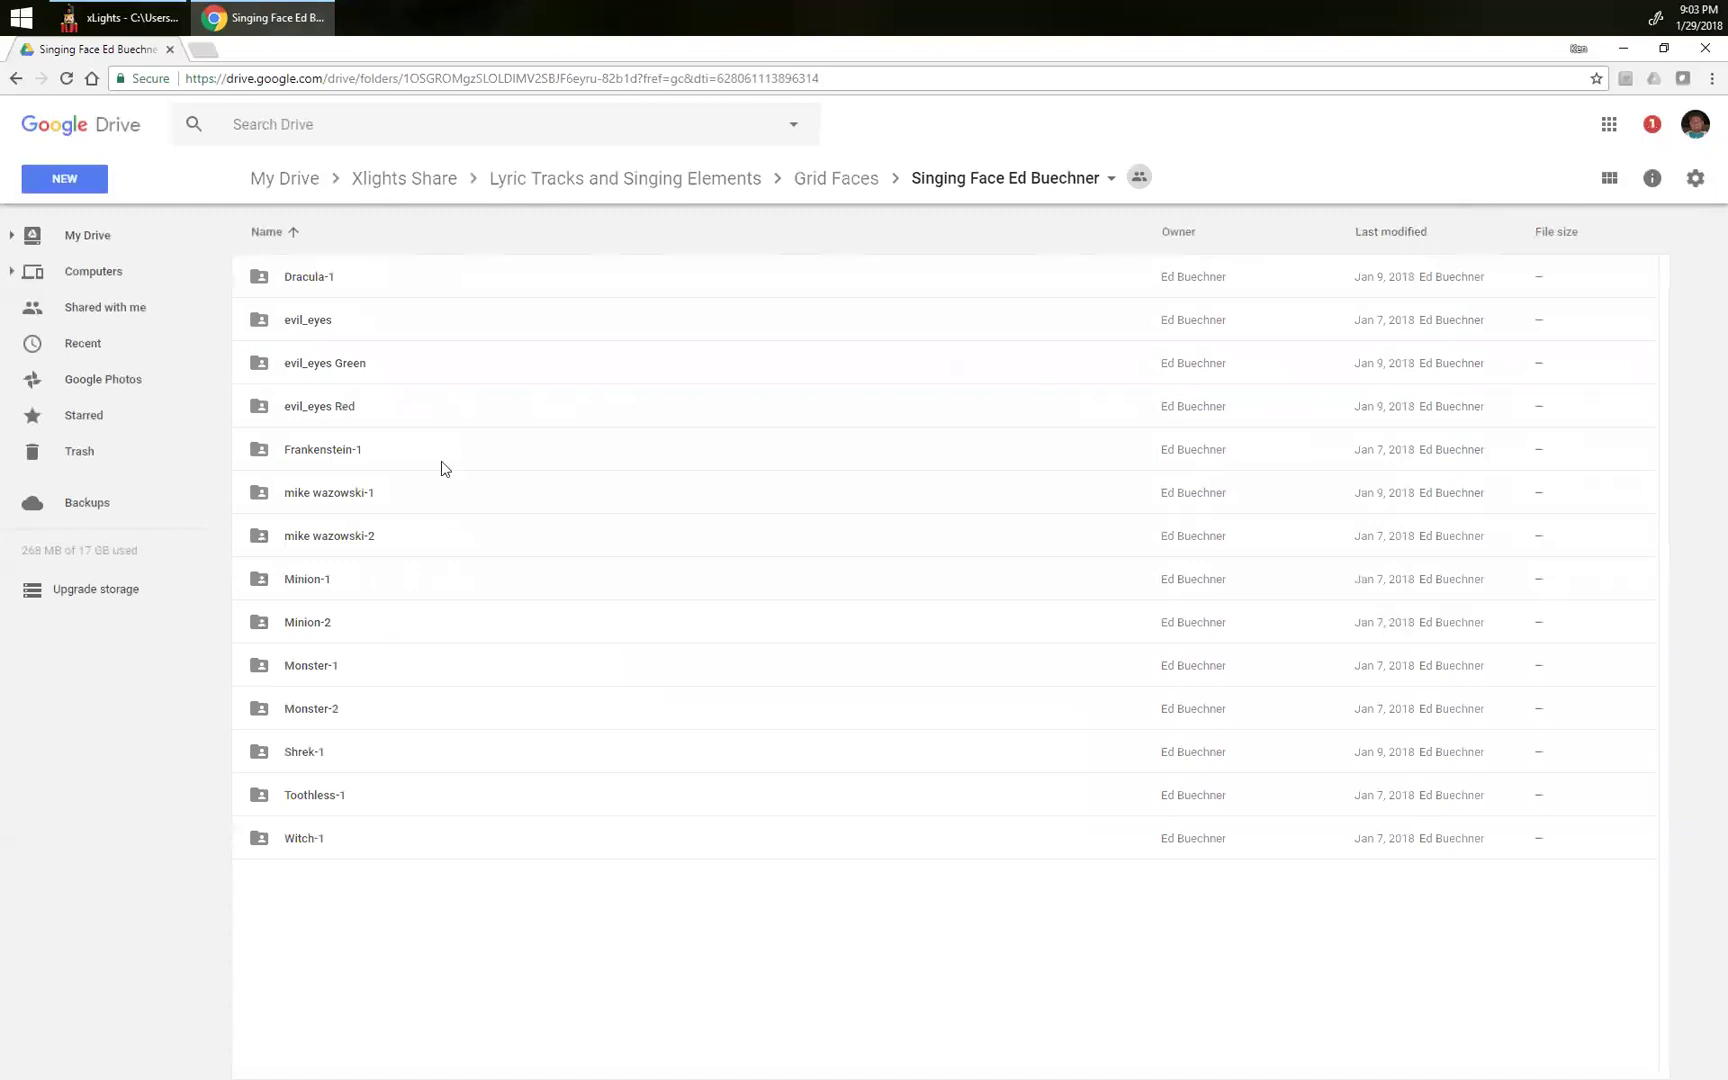
pyautogui.click(317, 840)
pyautogui.doubleClick(316, 840)
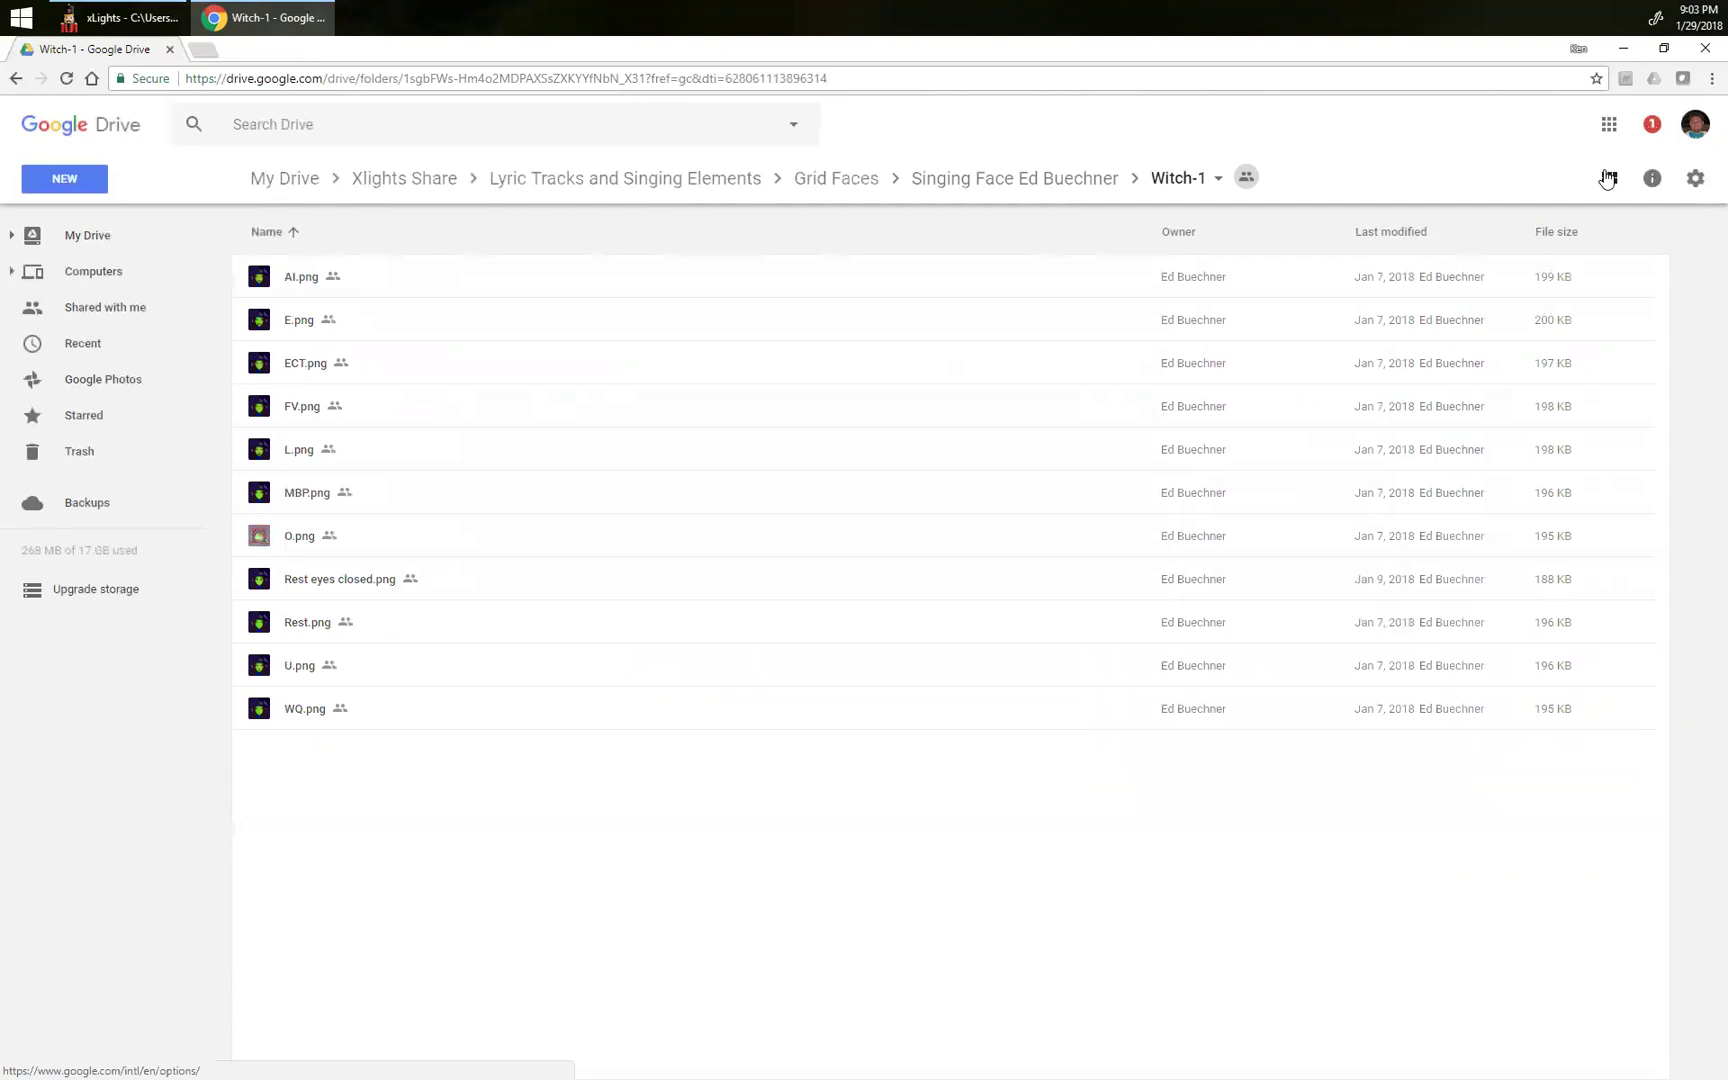
pyautogui.click(1609, 179)
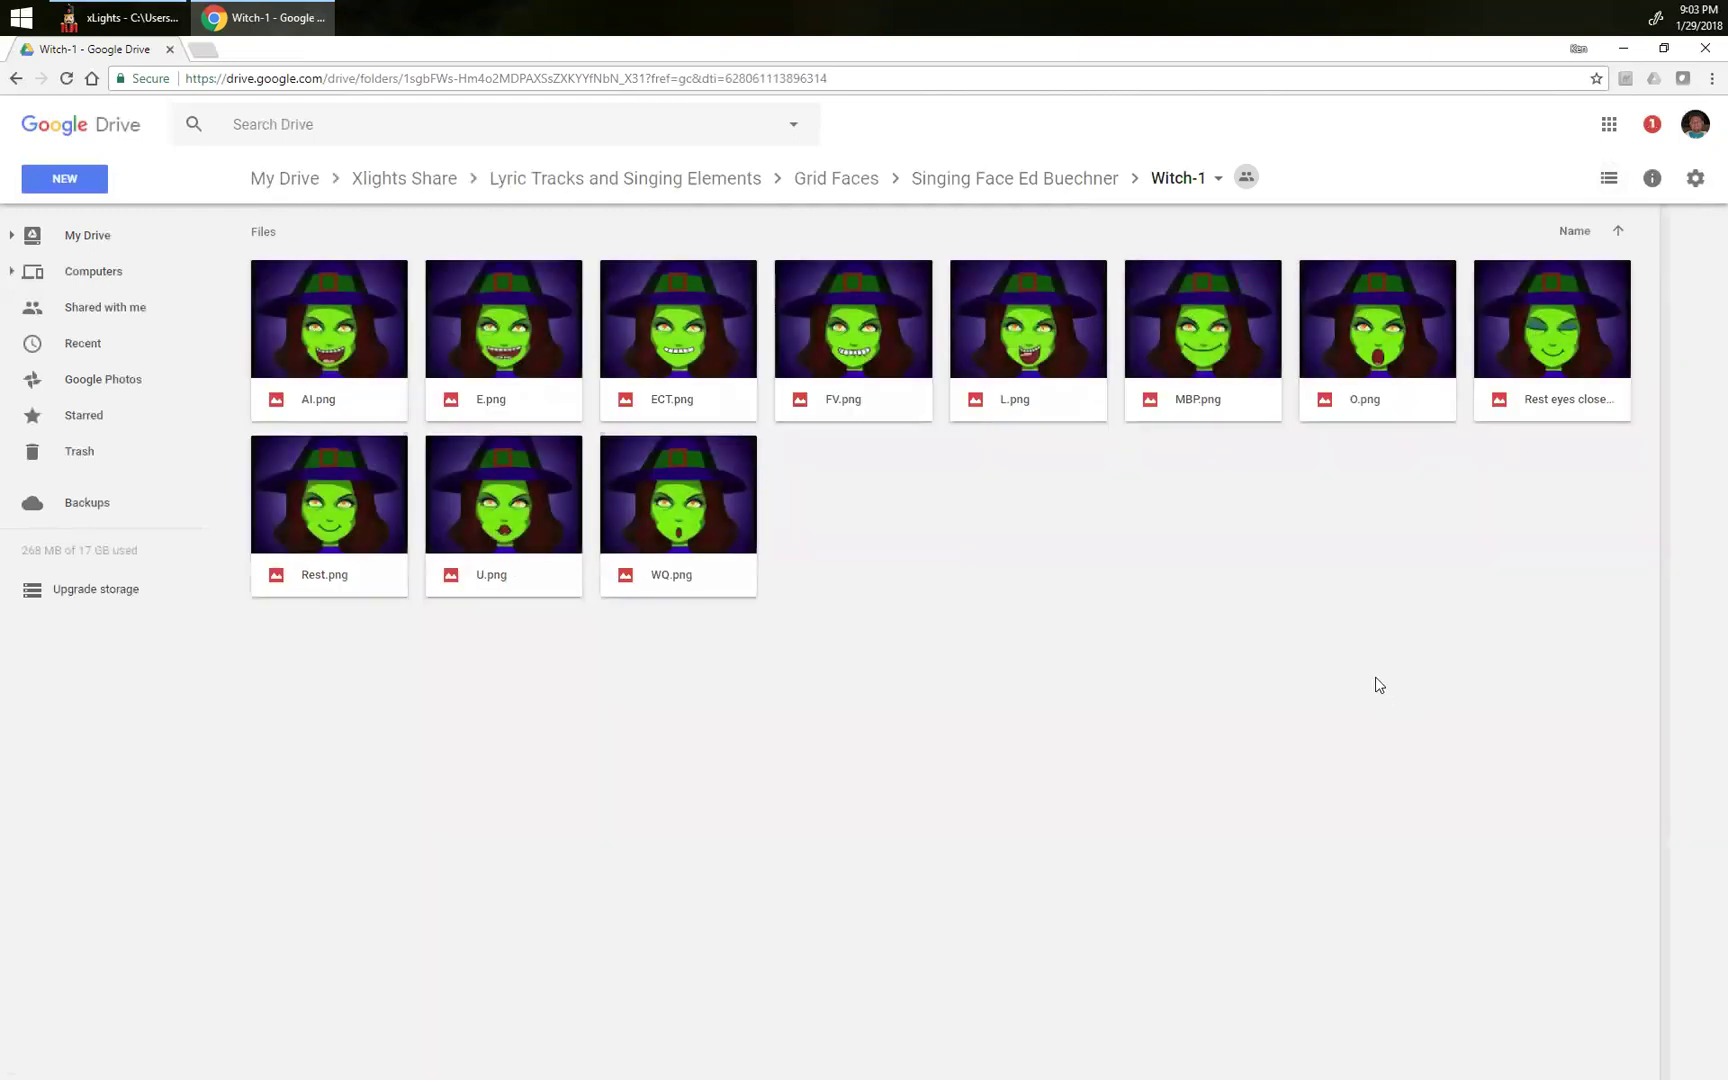
# Go back to Grid Faces to point out Snowman Faces.zip, and return to the Xlights Share folder.
pyautogui.hotkey('alt', 'Left')
pyautogui.hotkey('alt', 'Left')
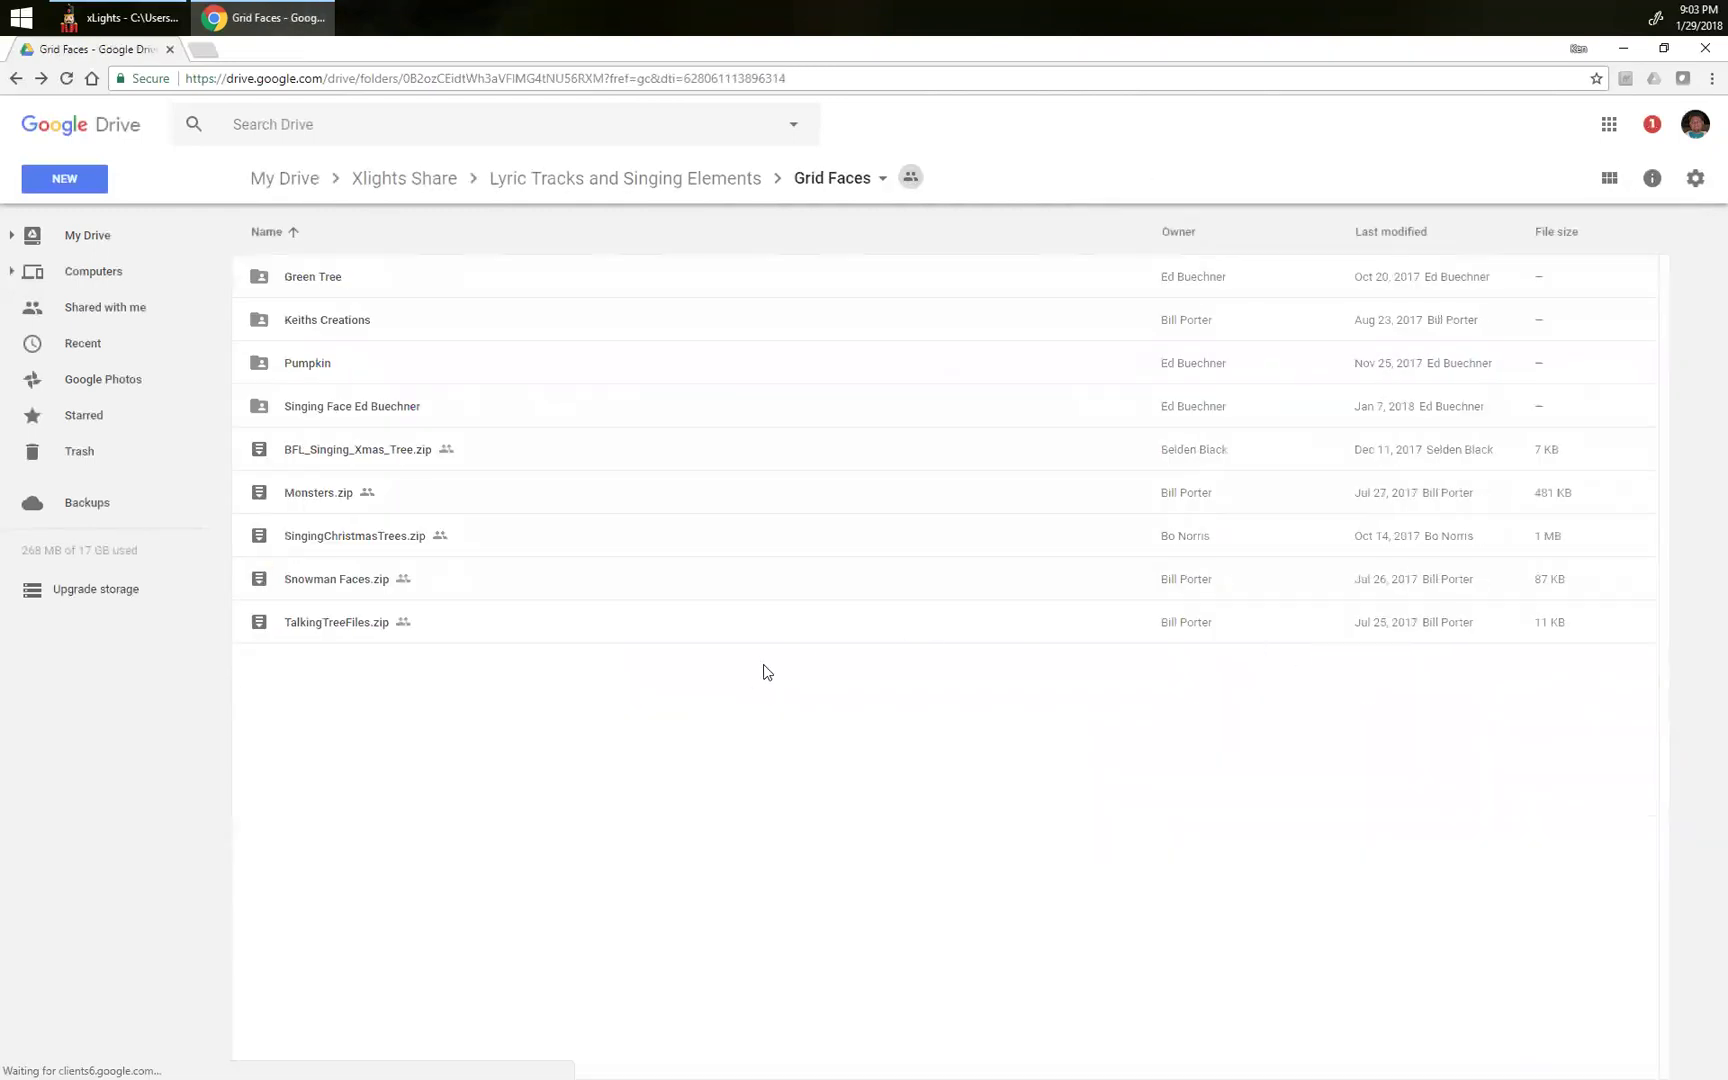
pyautogui.click(315, 582)
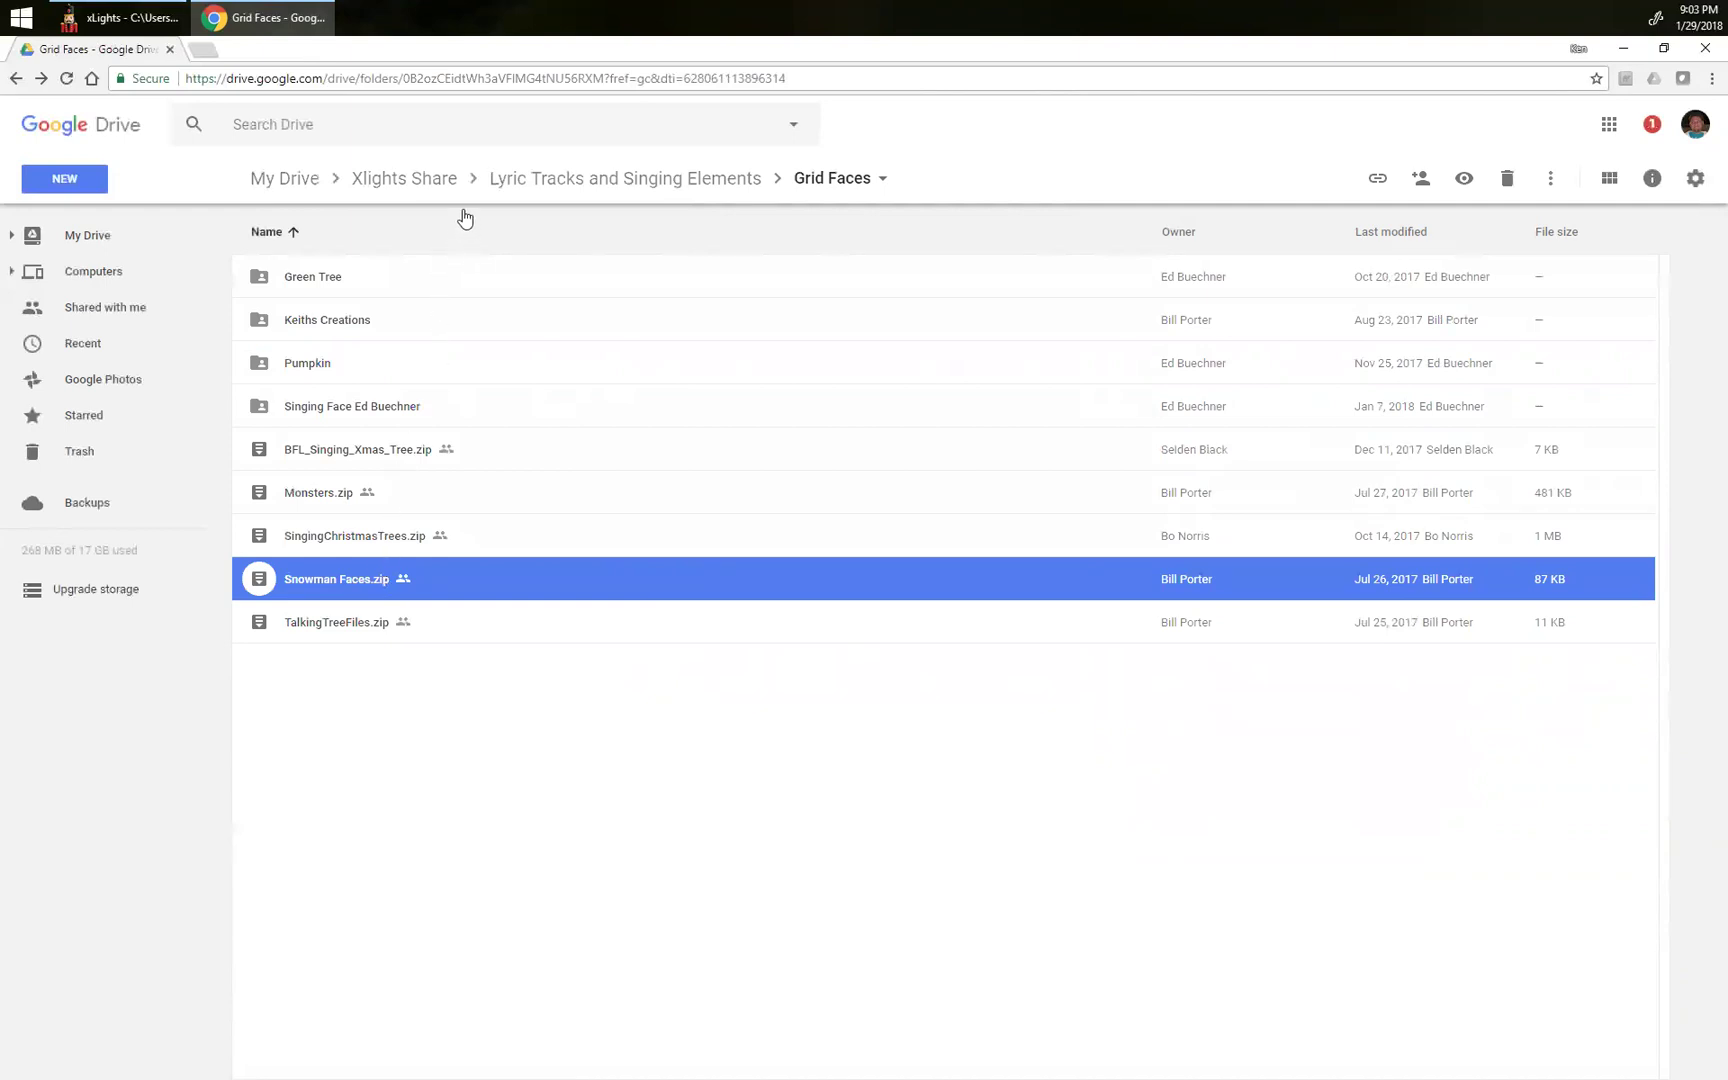
pyautogui.click(426, 178)
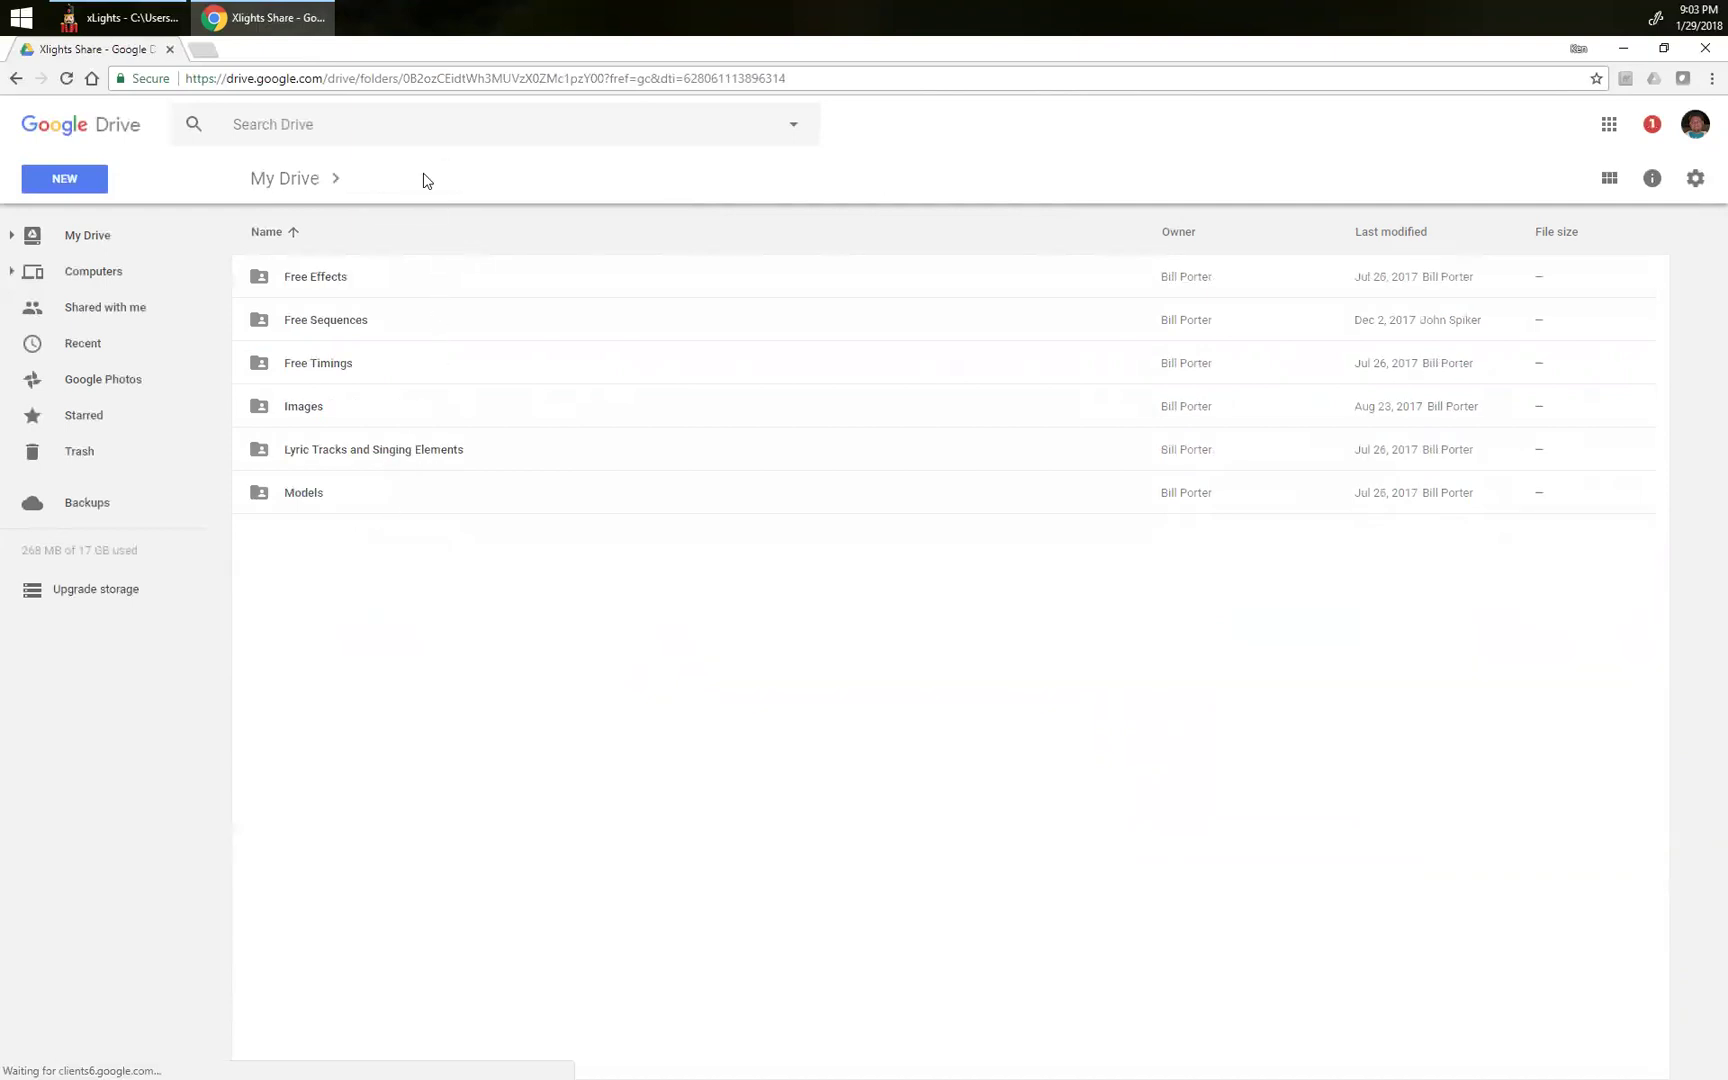
# Return to the xLights Resources page and browse the shared images meant for the Pictures effect.
pyautogui.hotkey('alt', 'Left')
pyautogui.hotkey('alt', 'Left')
pyautogui.hotkey('alt', 'Left')
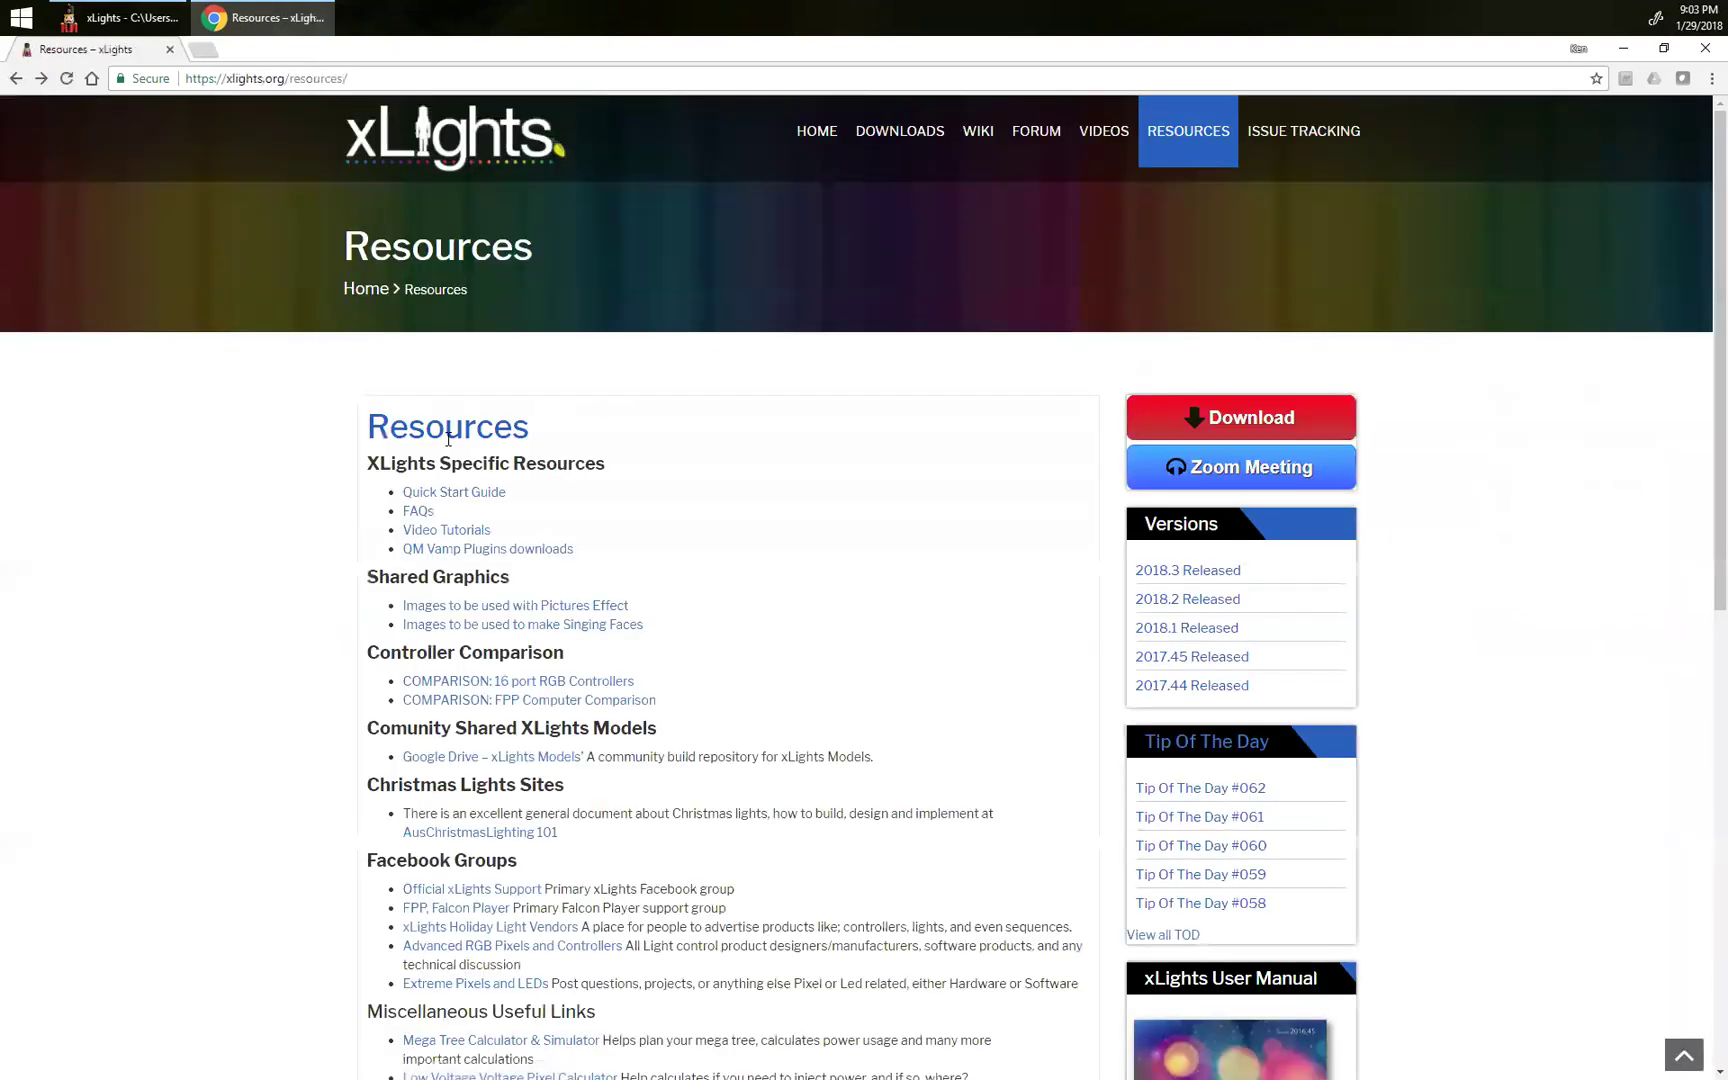
pyautogui.click(553, 606)
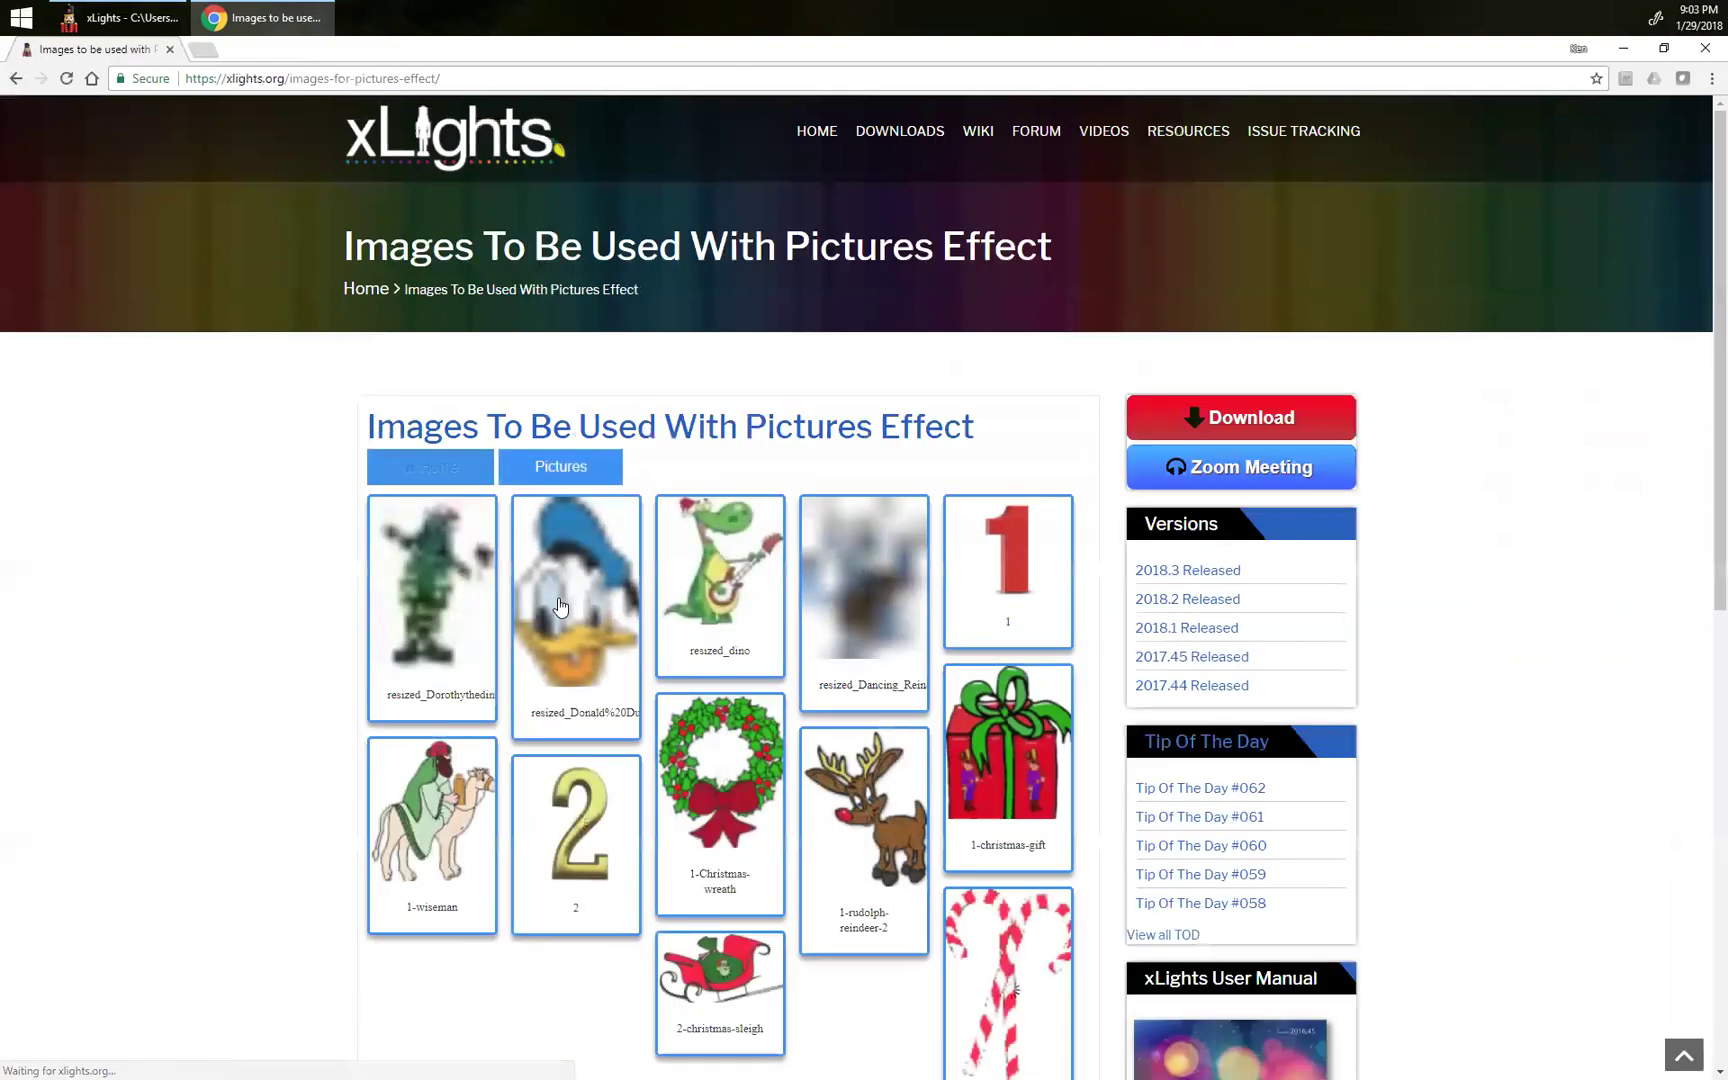
pyautogui.scroll(-6, 562, 605)
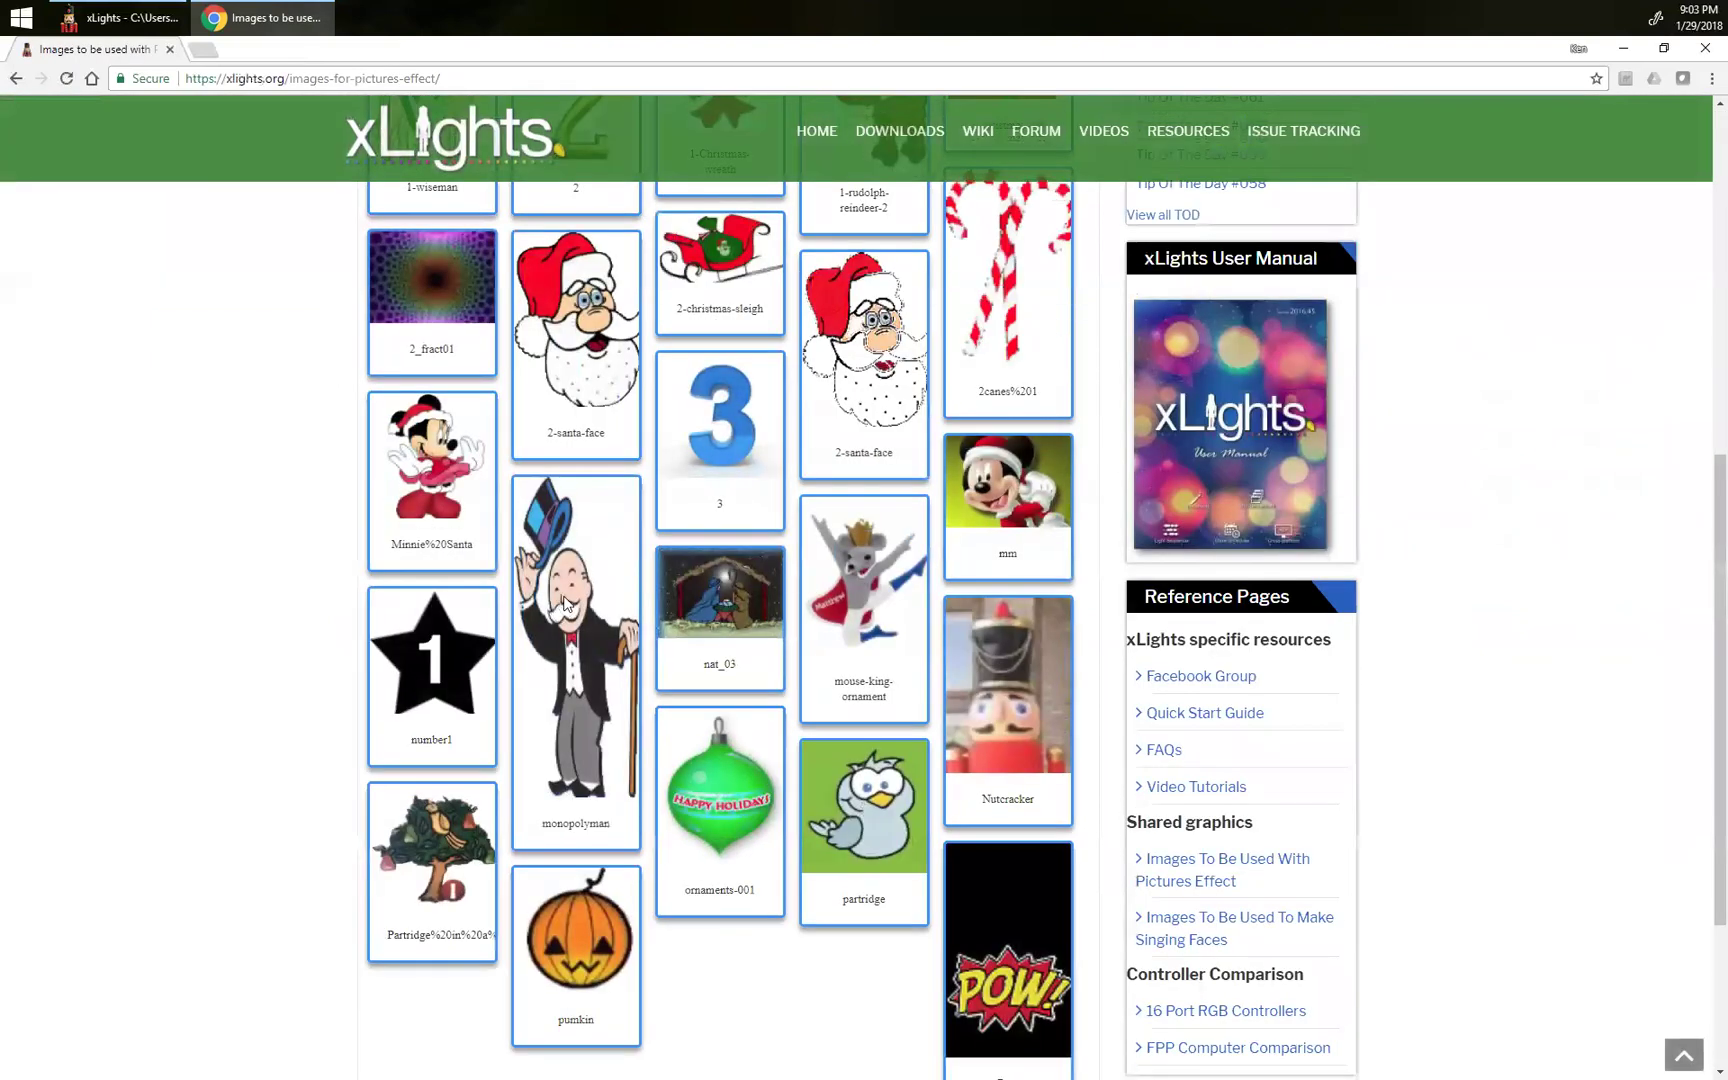
# View the shared Singing Faces image page from Resources, and close the browser to return to xLights.
pyautogui.hotkey('alt', 'Left')
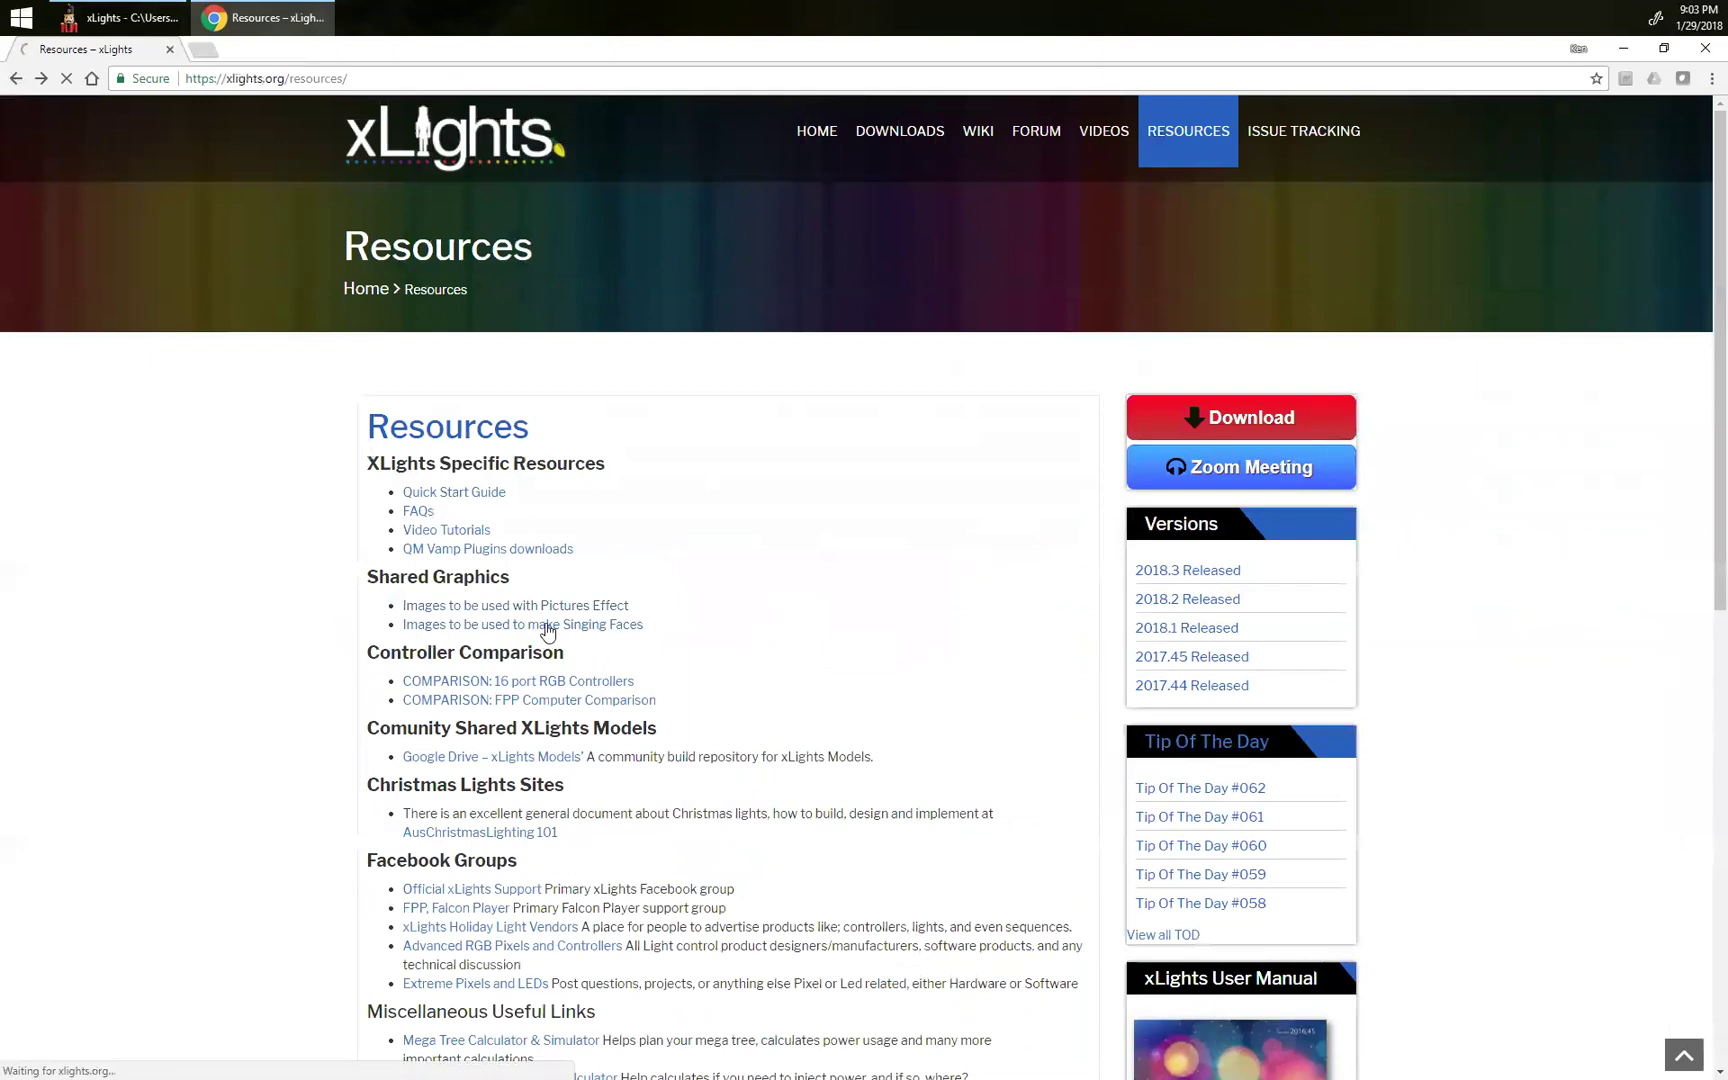
pyautogui.click(547, 625)
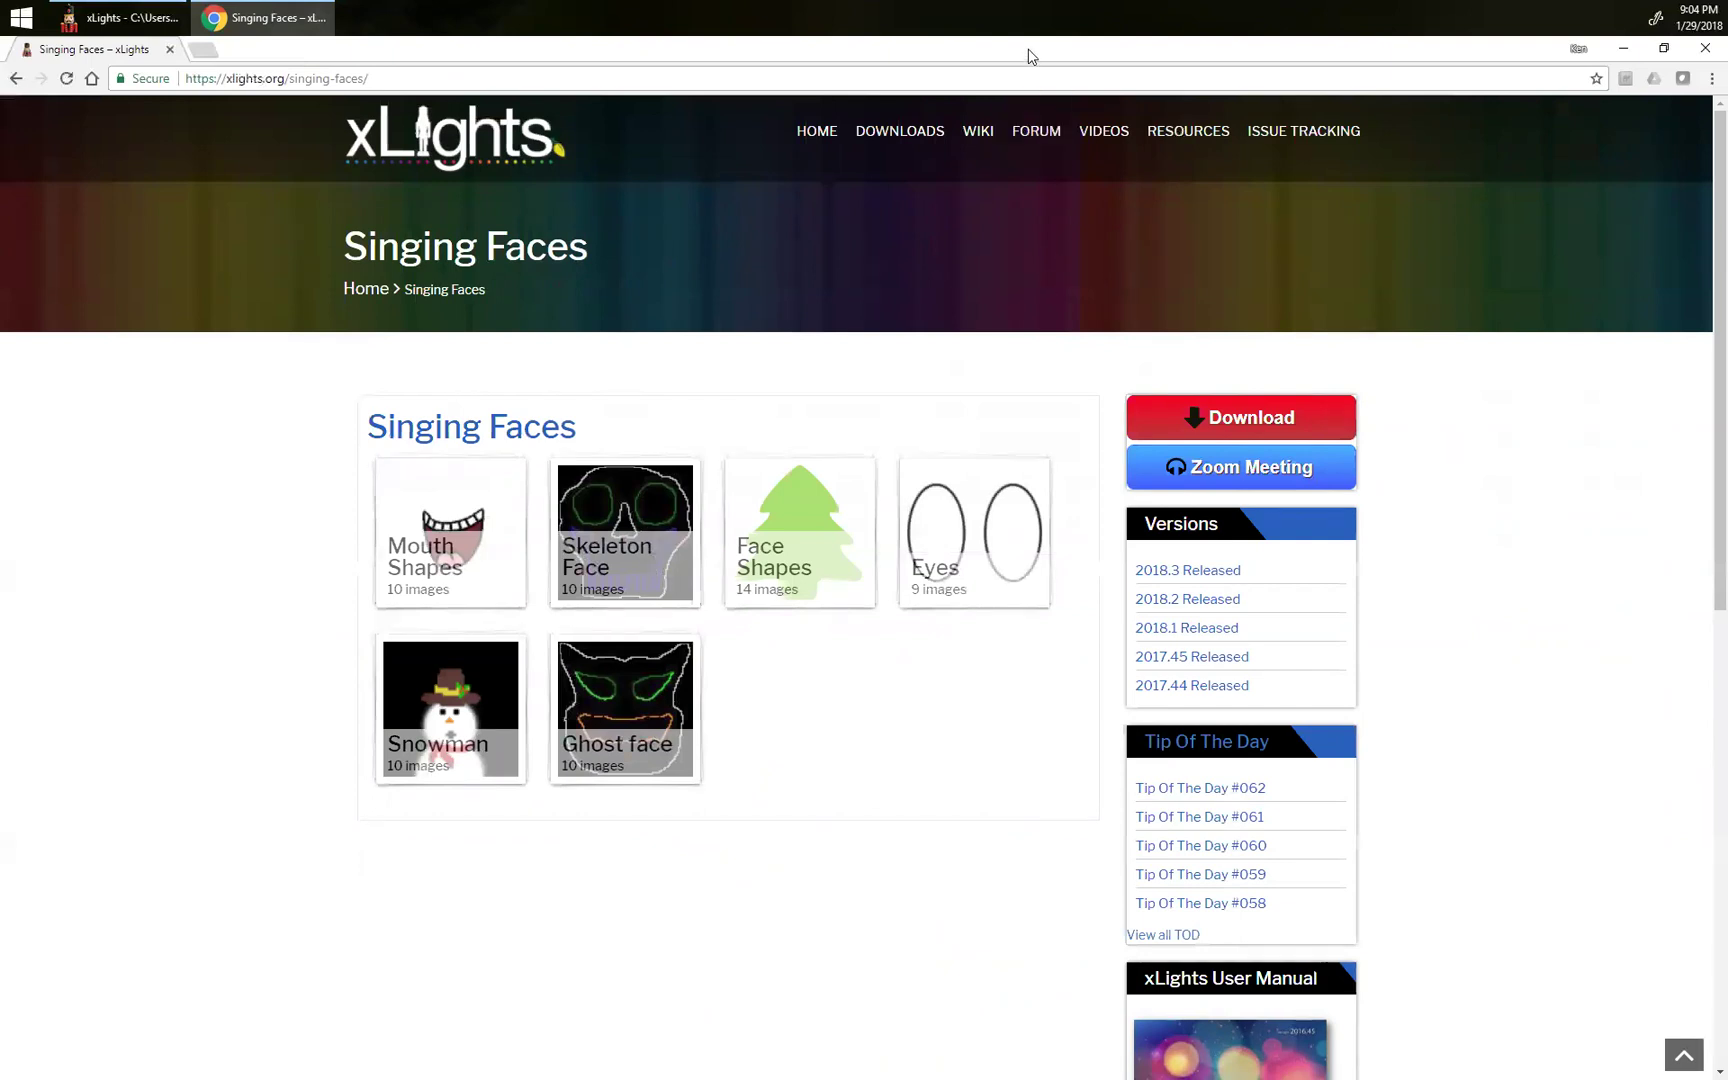
pyautogui.hotkey('alt', 'F4')
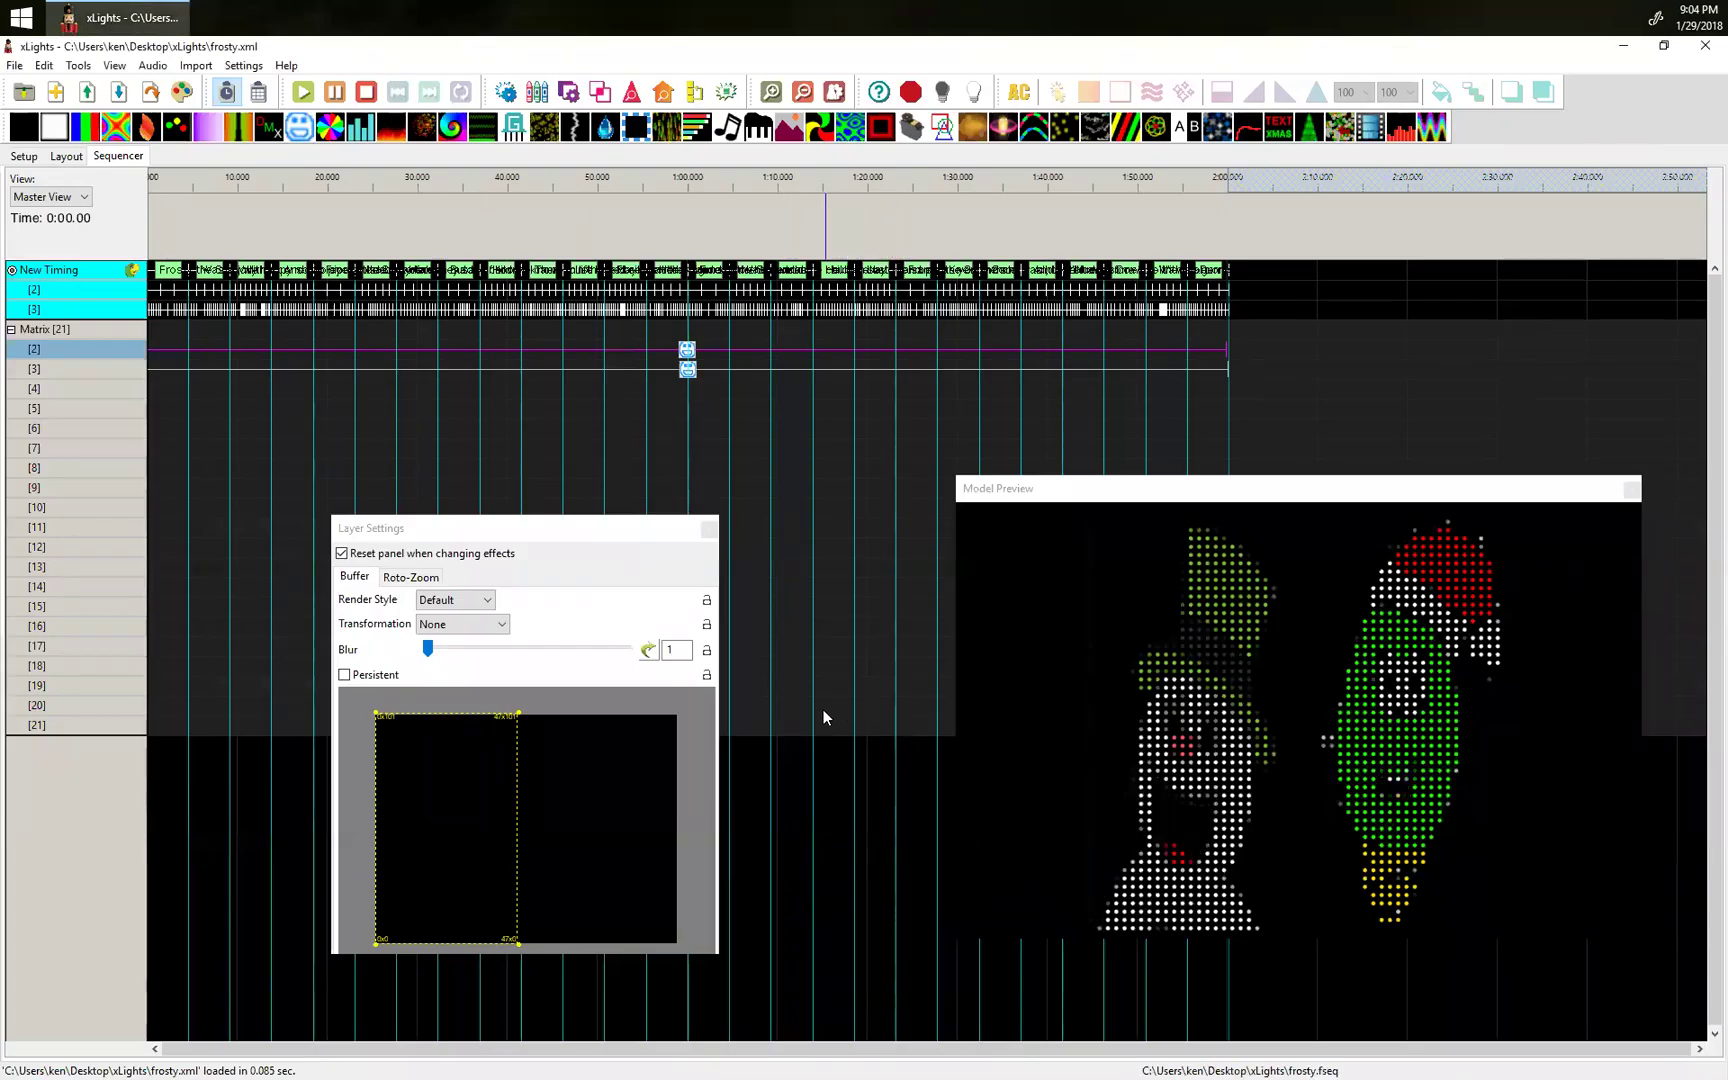
# Delete both Faces effects from Matrix layers 2 and 3 and close the Layer Settings window.
pyautogui.click(687, 369)
pyautogui.press('Delete')
pyautogui.click(687, 349)
pyautogui.press('Delete')
pyautogui.click(639, 527)
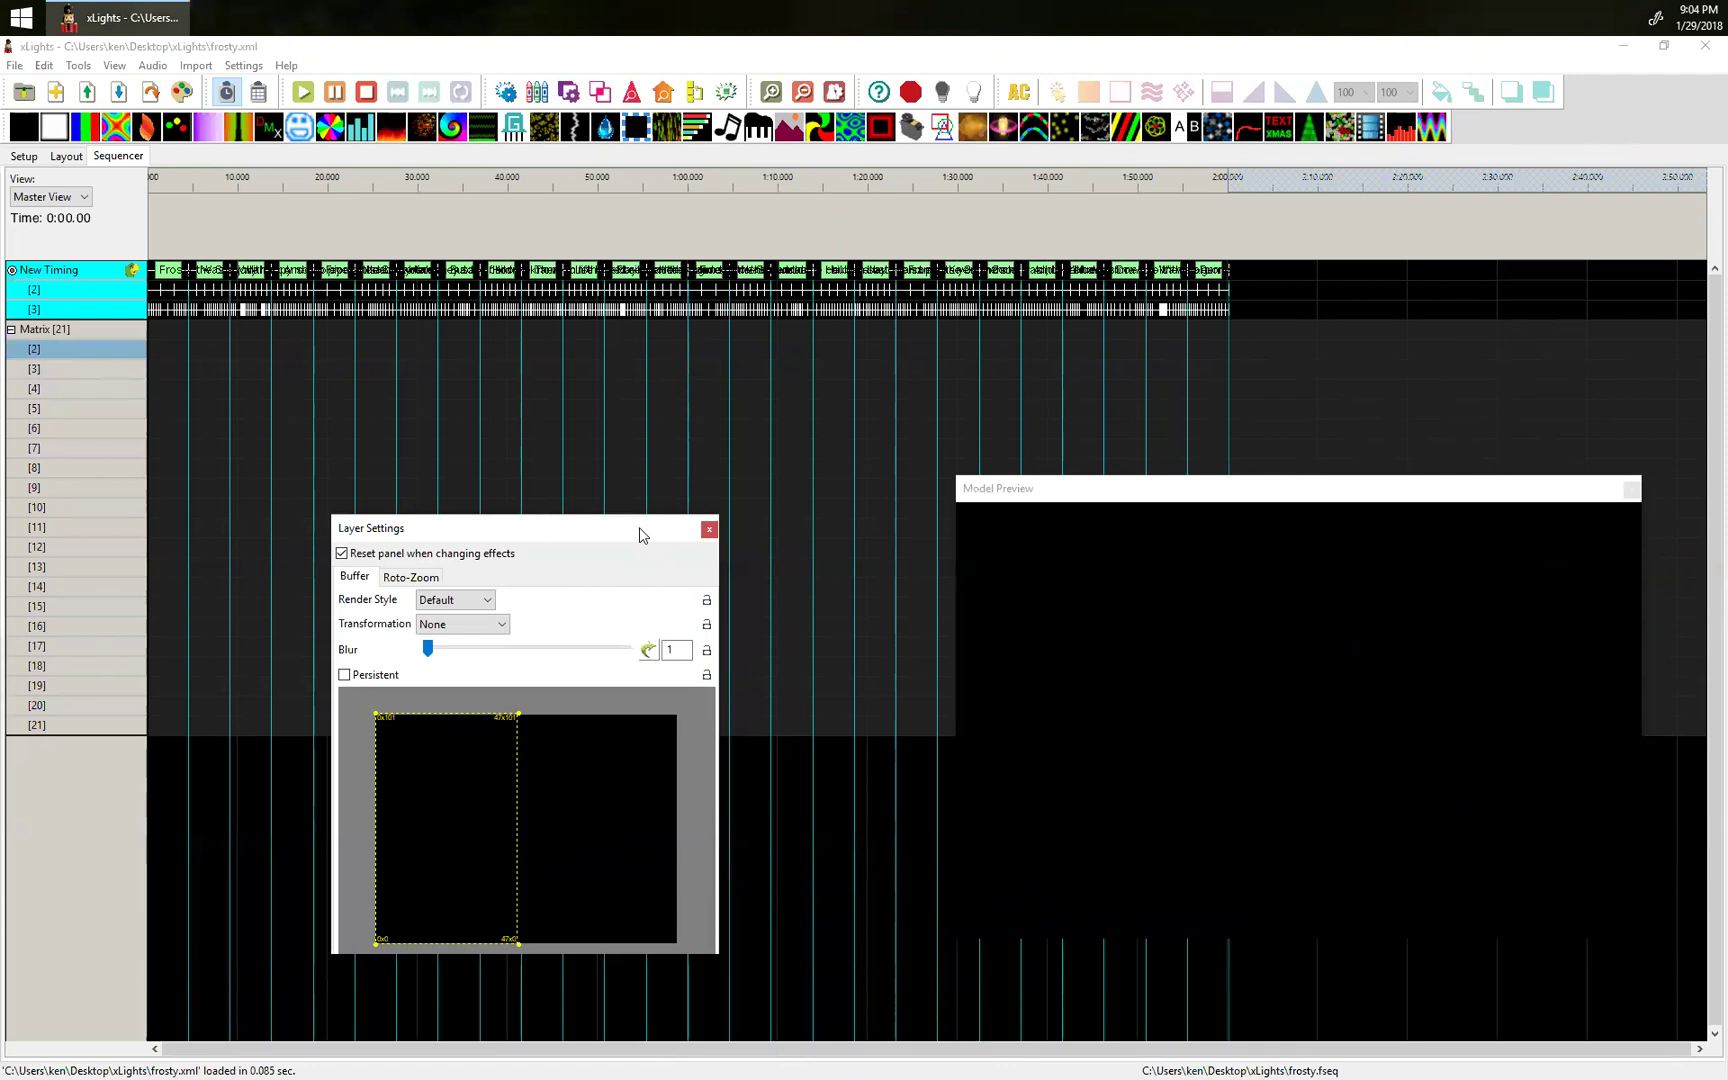
pyautogui.press('Escape')
# Add a face definition named Mouth Shapes to the Matrix model in the layout and set its type to Matrix.
pyautogui.click(66, 157)
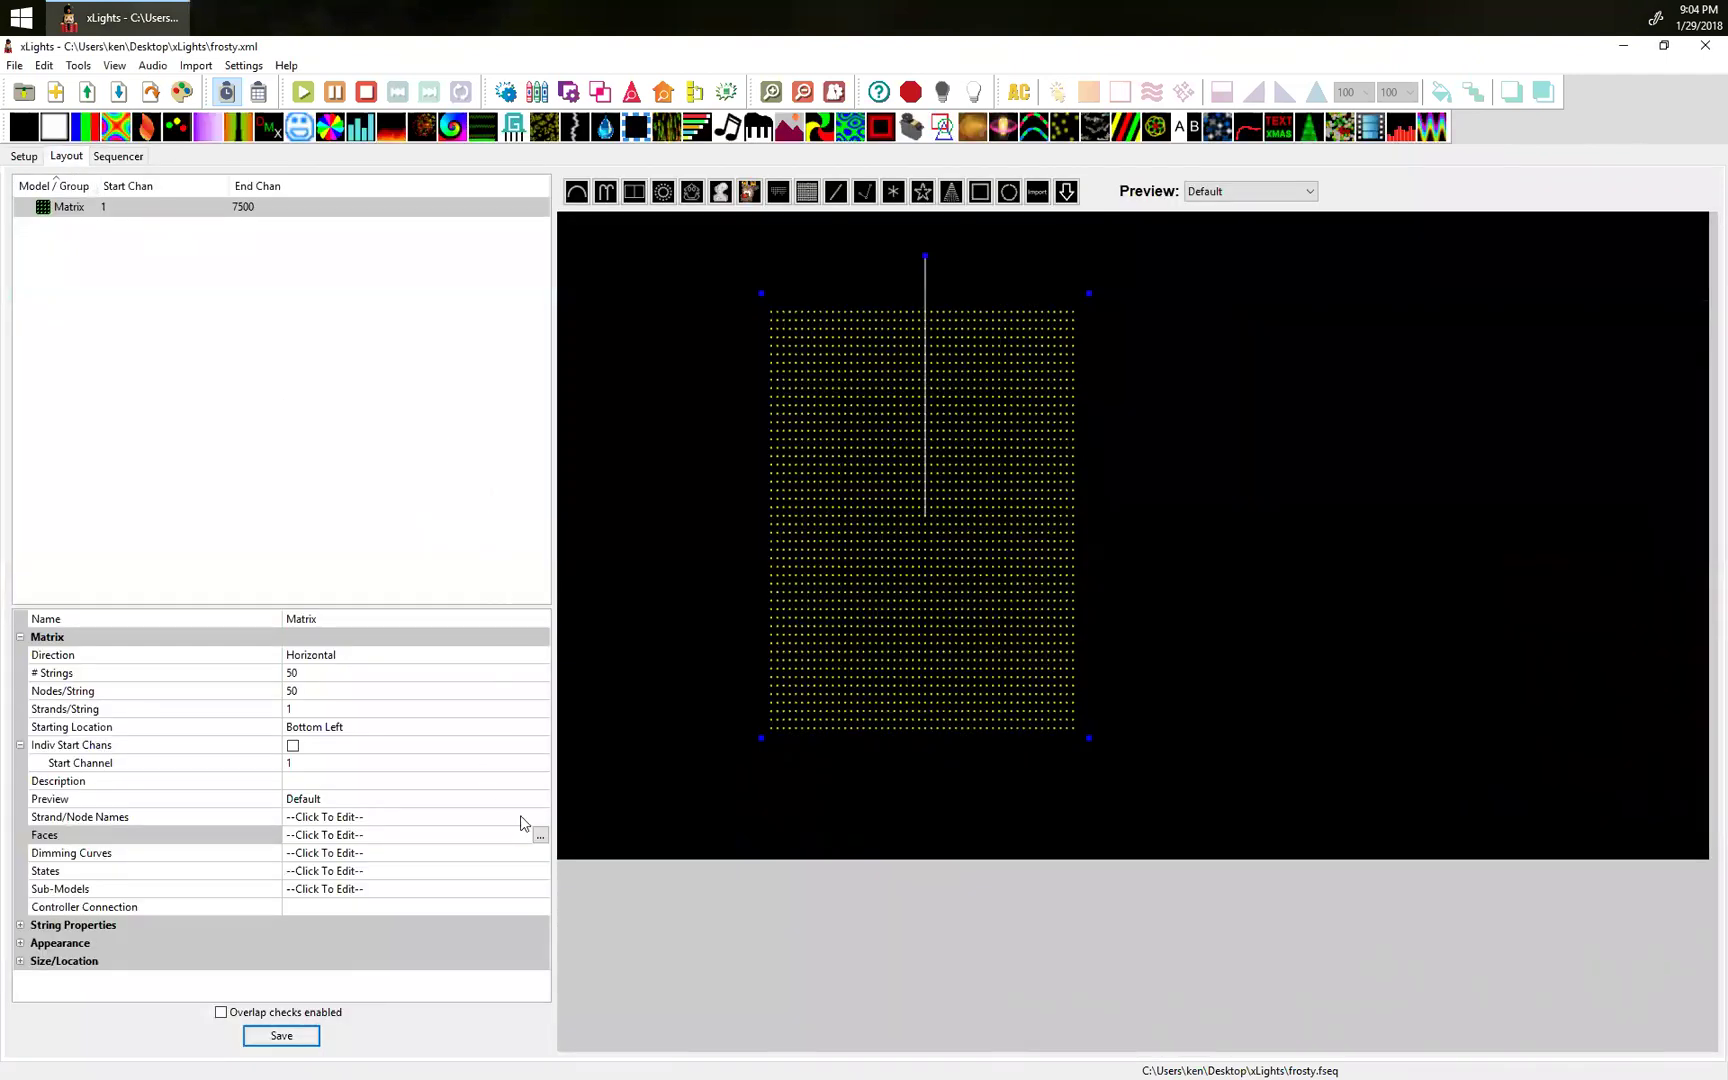
pyautogui.click(540, 835)
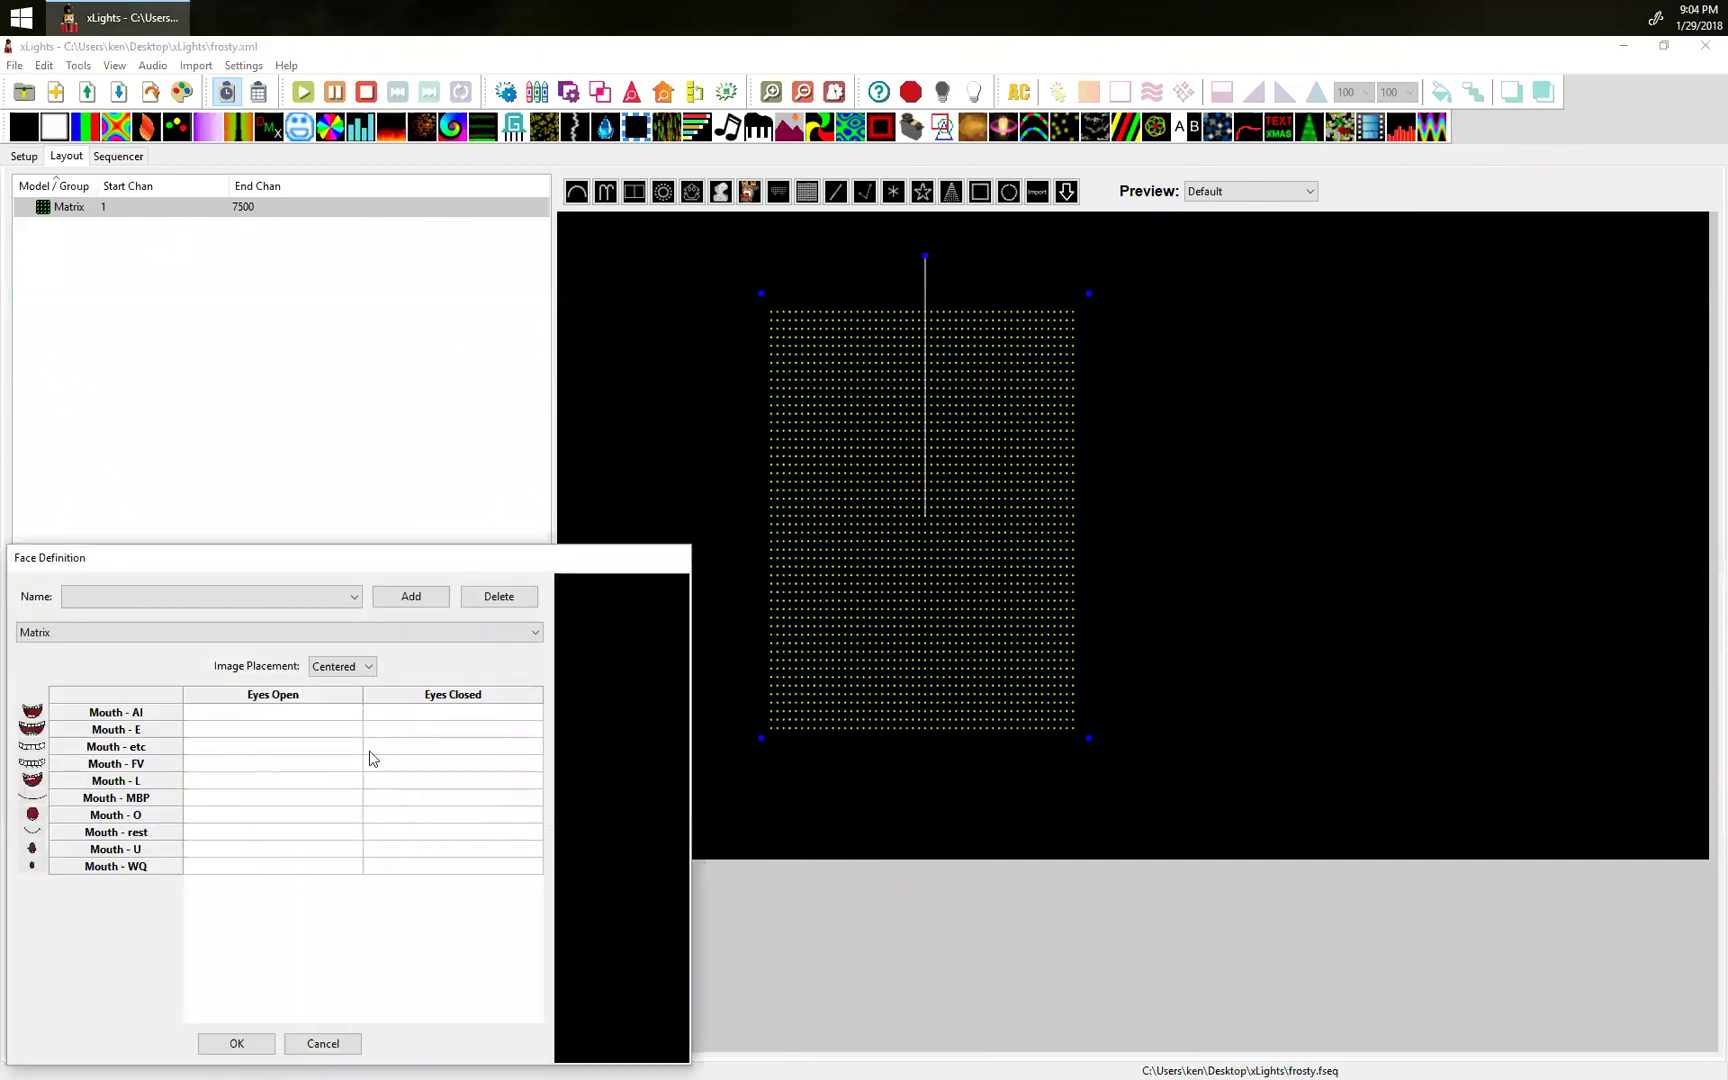
pyautogui.click(410, 598)
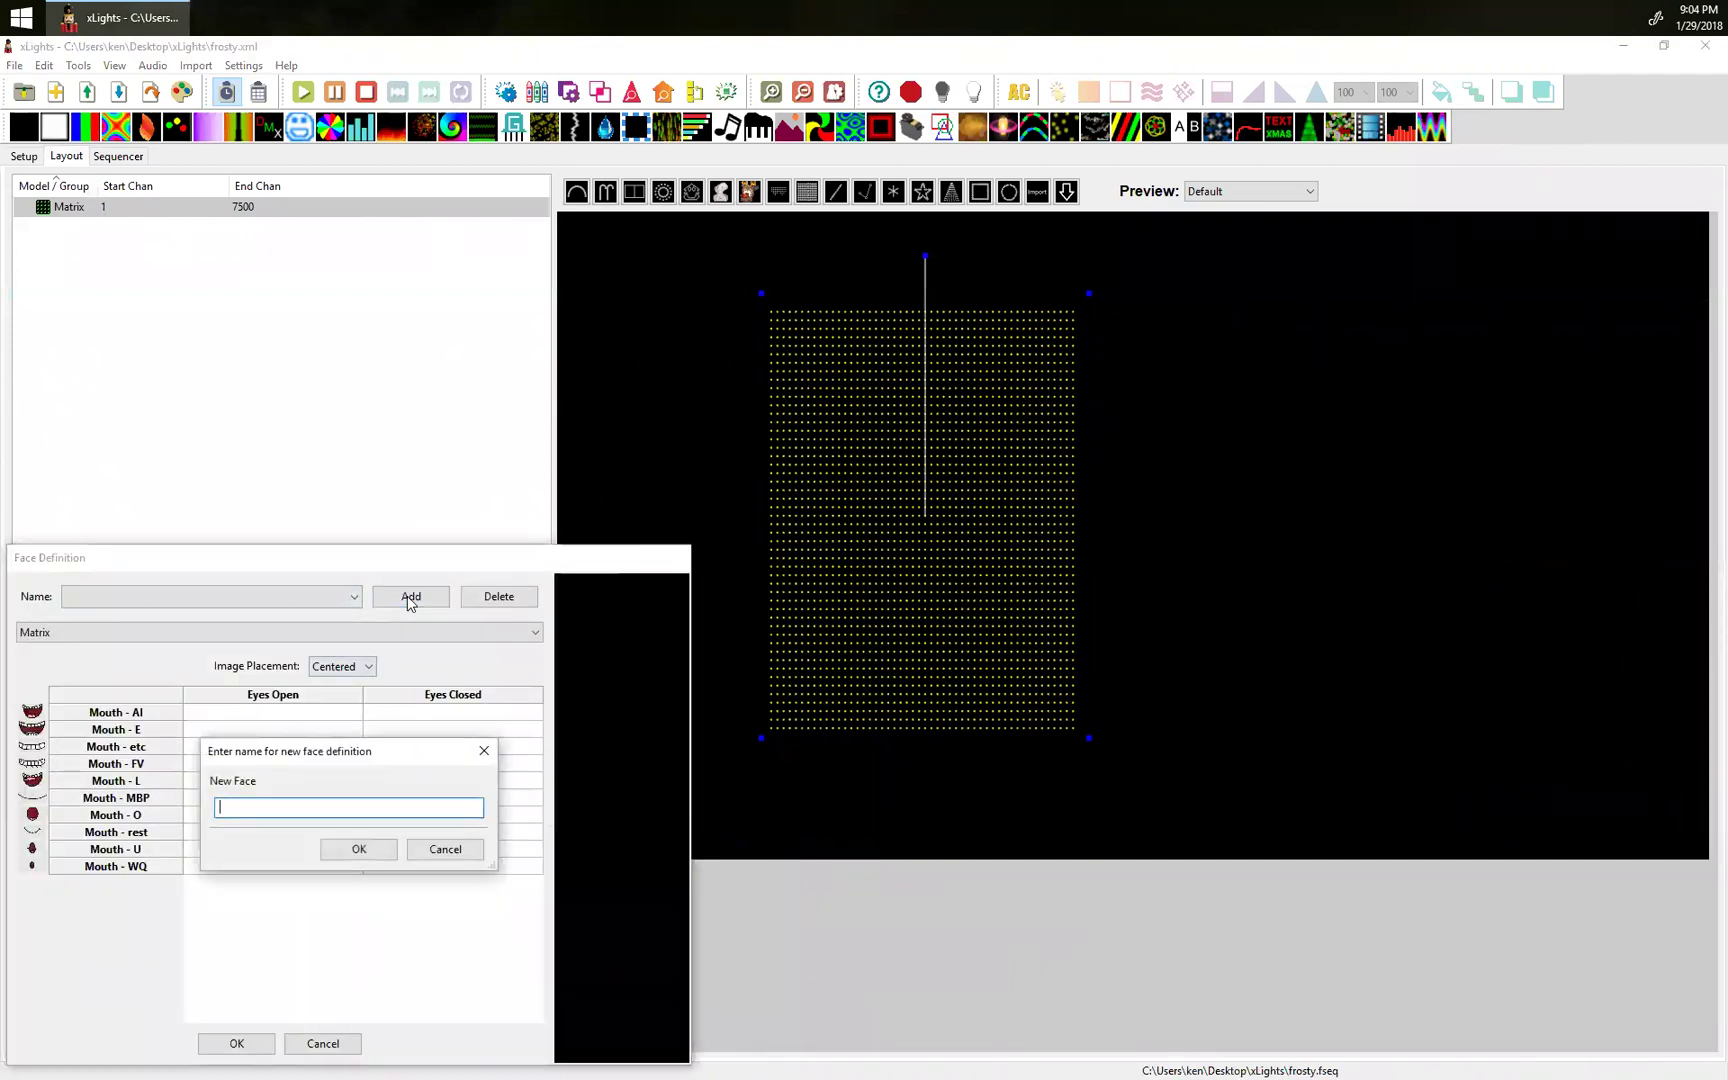
pyautogui.write('Mouth Shapes')
pyautogui.press('Return')
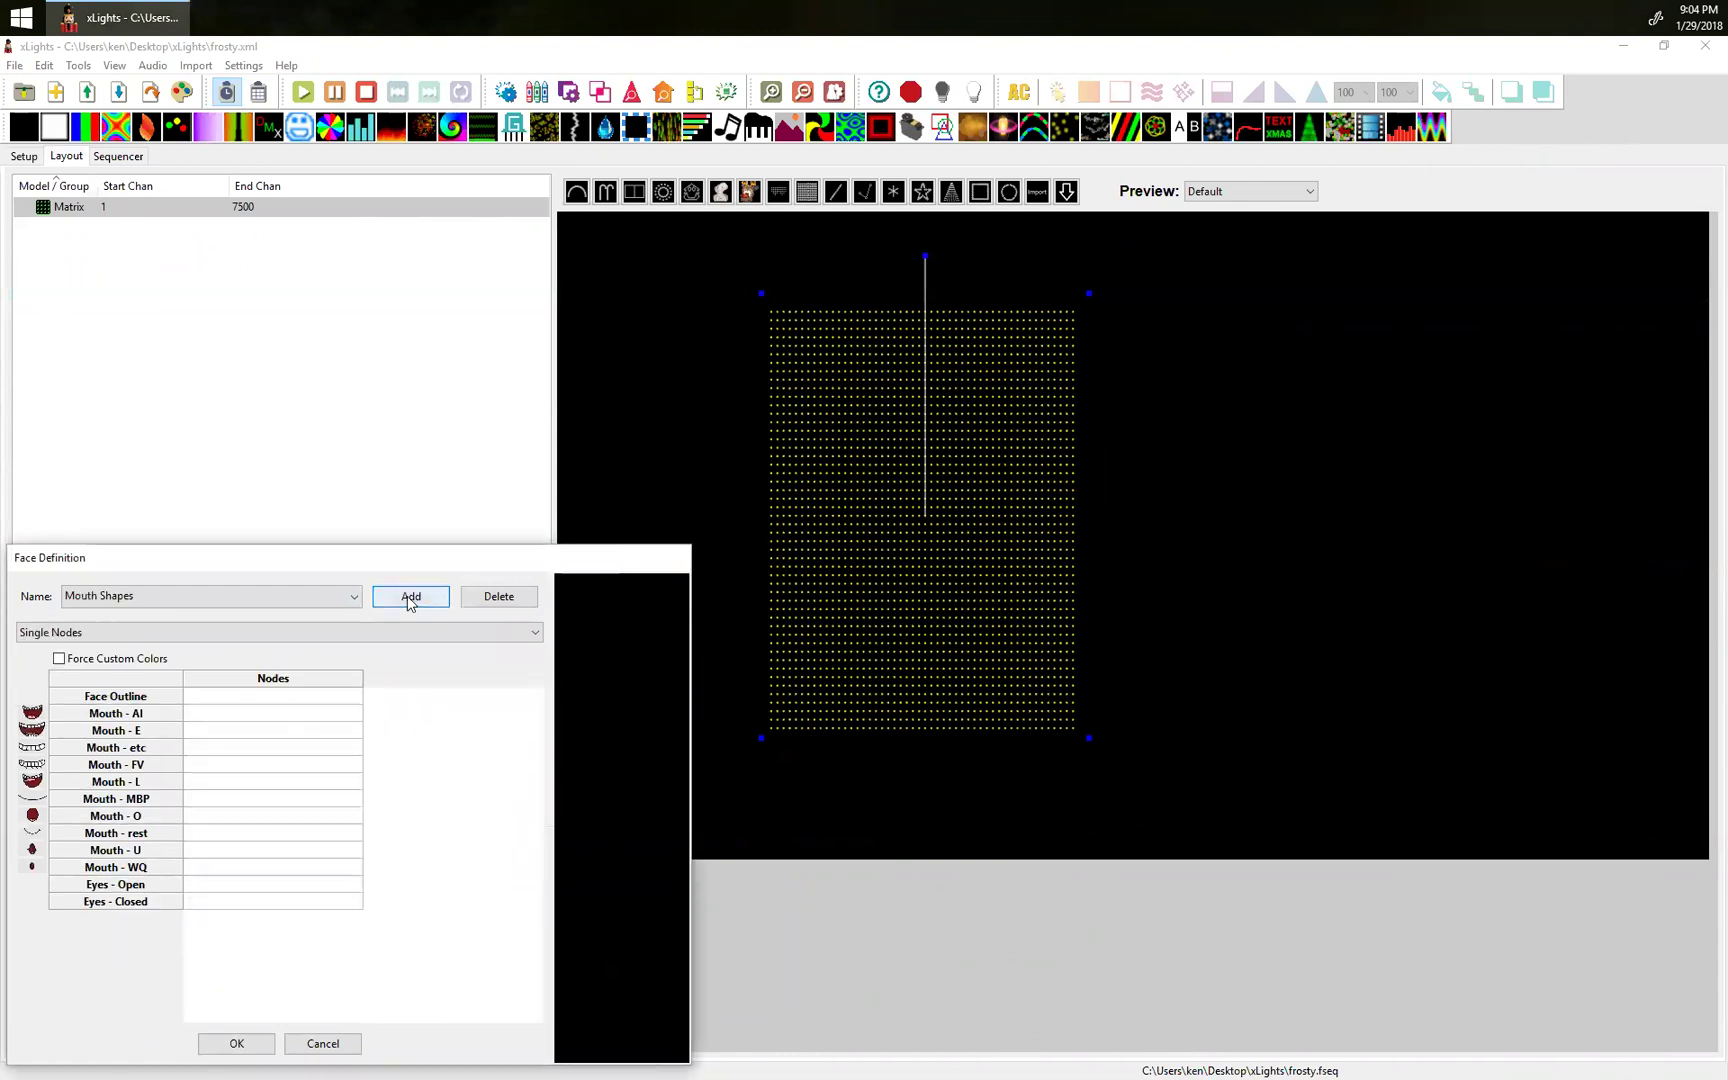
pyautogui.click(355, 638)
pyautogui.click(316, 672)
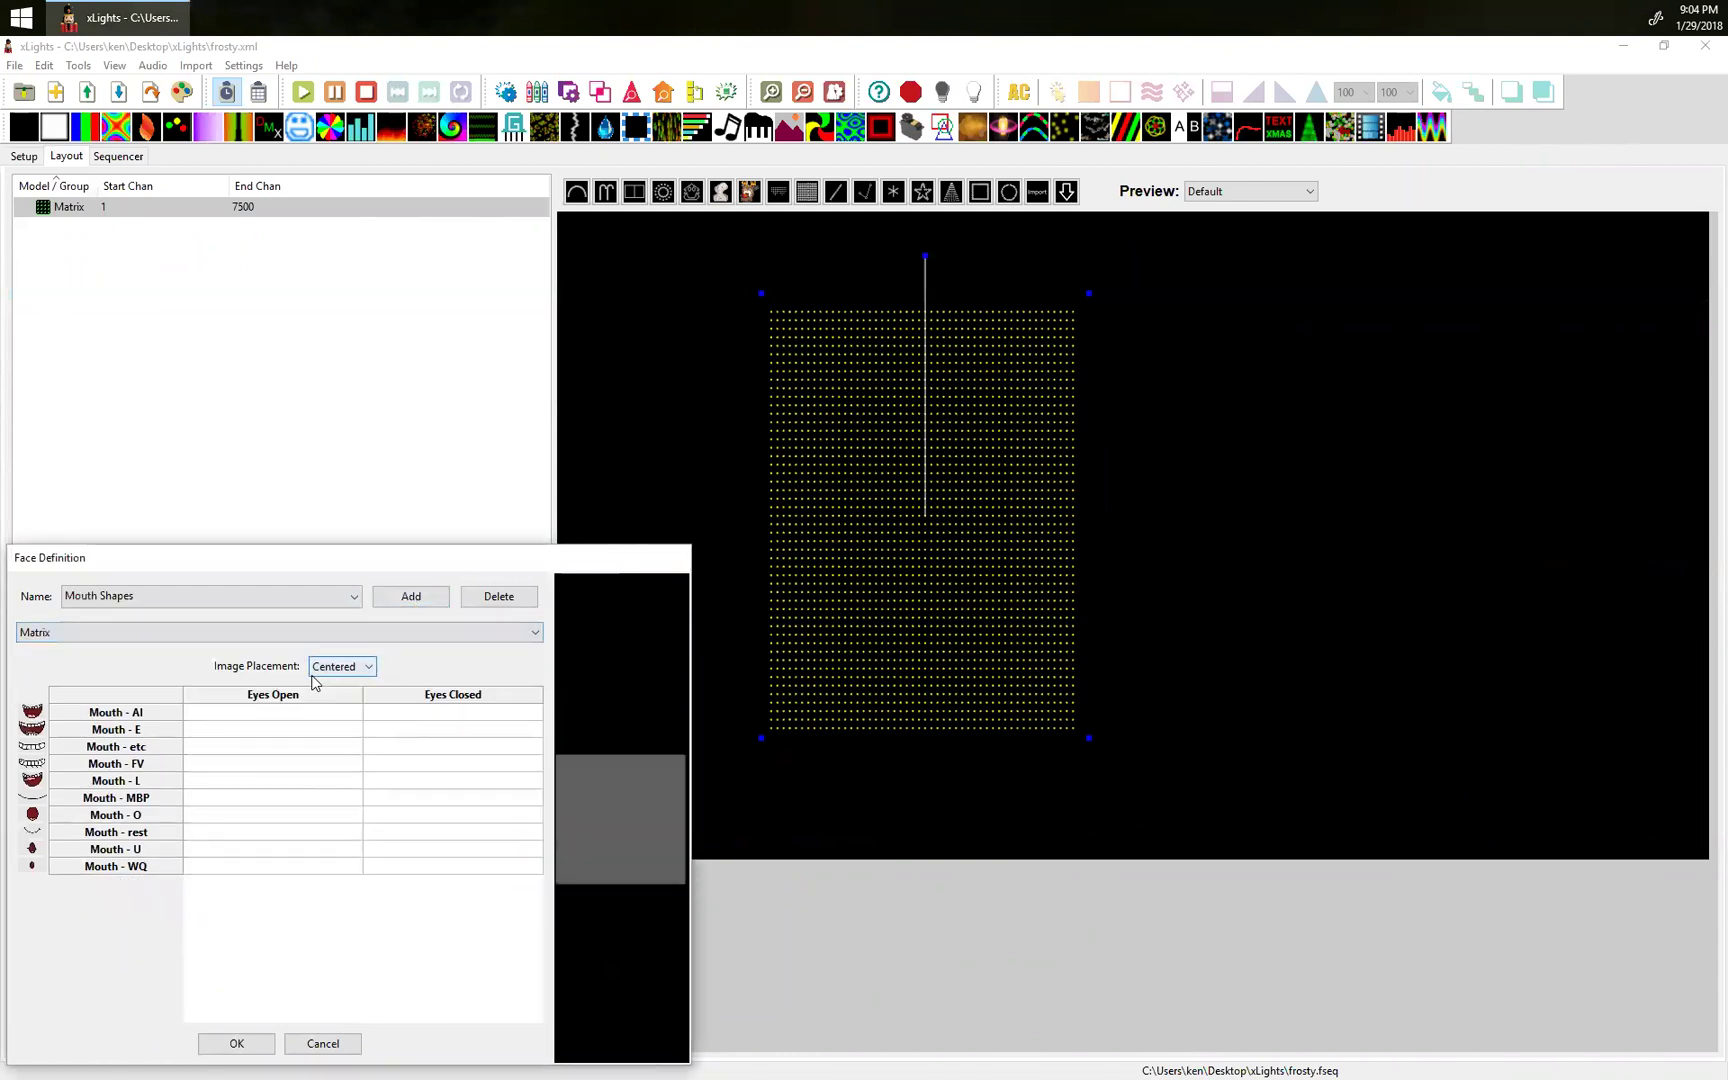
# Fill the Mouth Shapes phonemes by choosing AI.png from Documents\Xlights\Mouth Shapes\MouthShapes for the AI mouth, and accept the face definition.
pyautogui.click(338, 714)
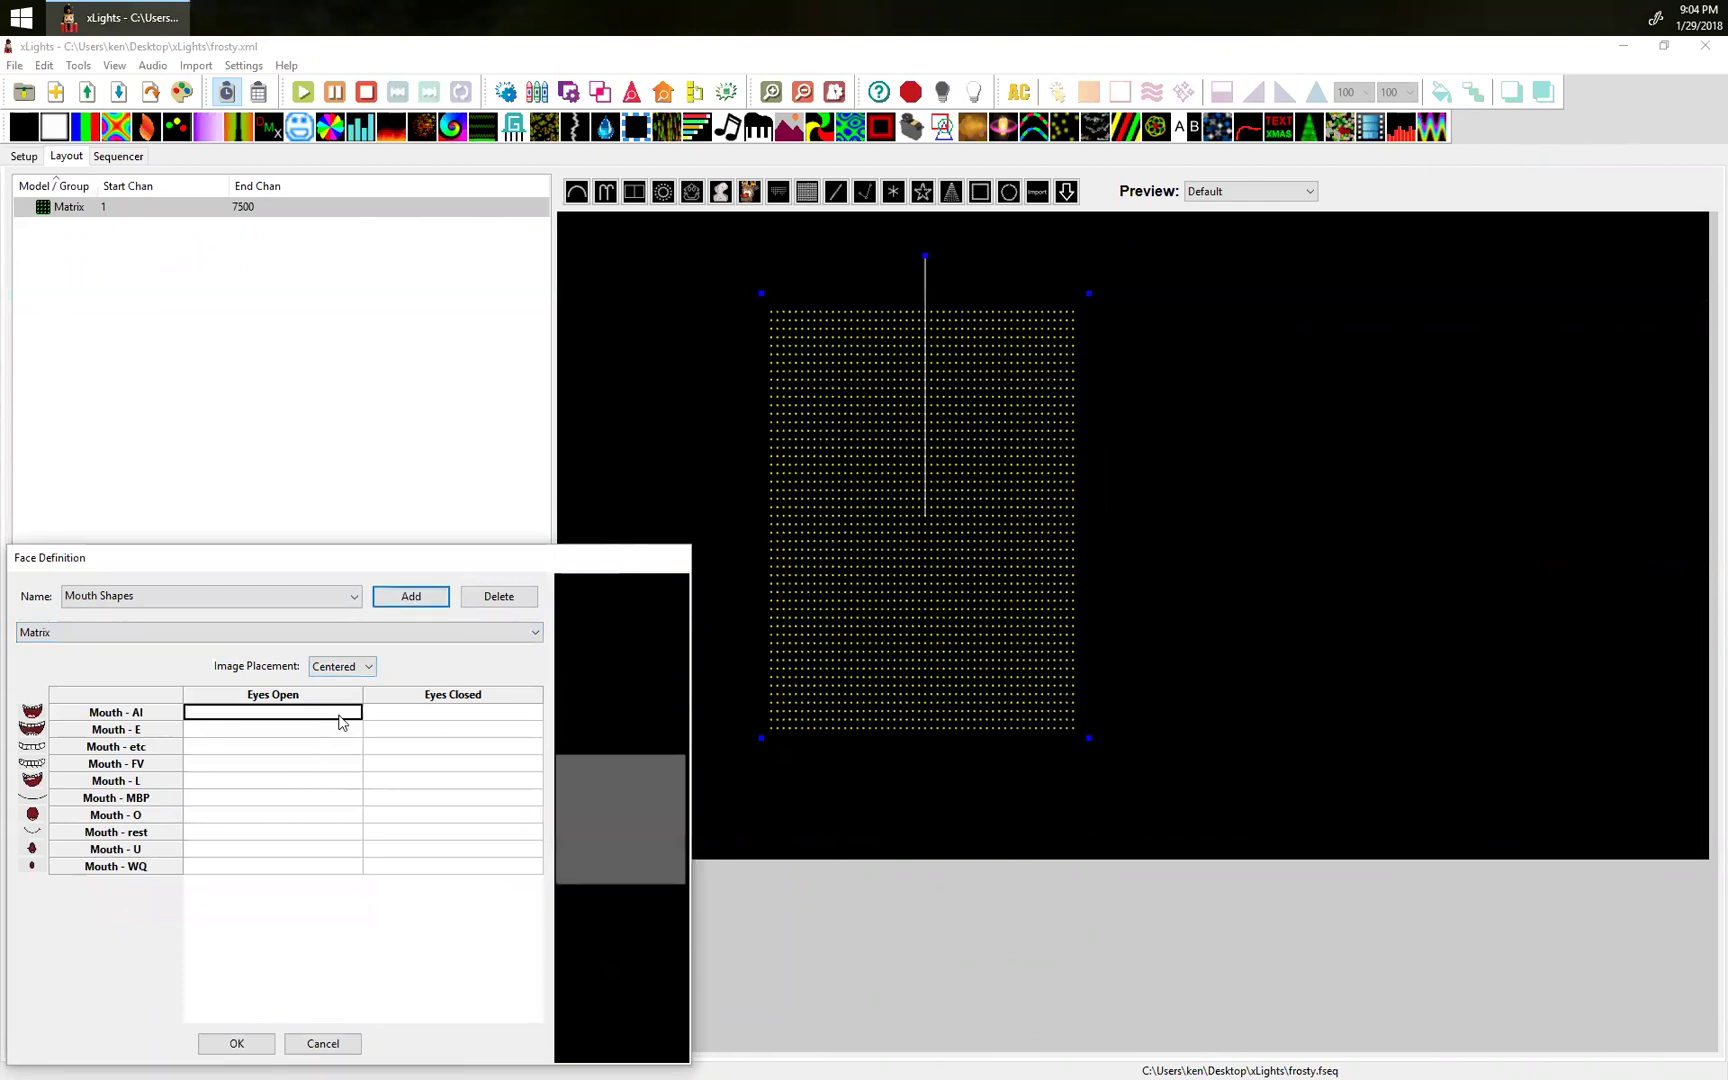
pyautogui.click(341, 718)
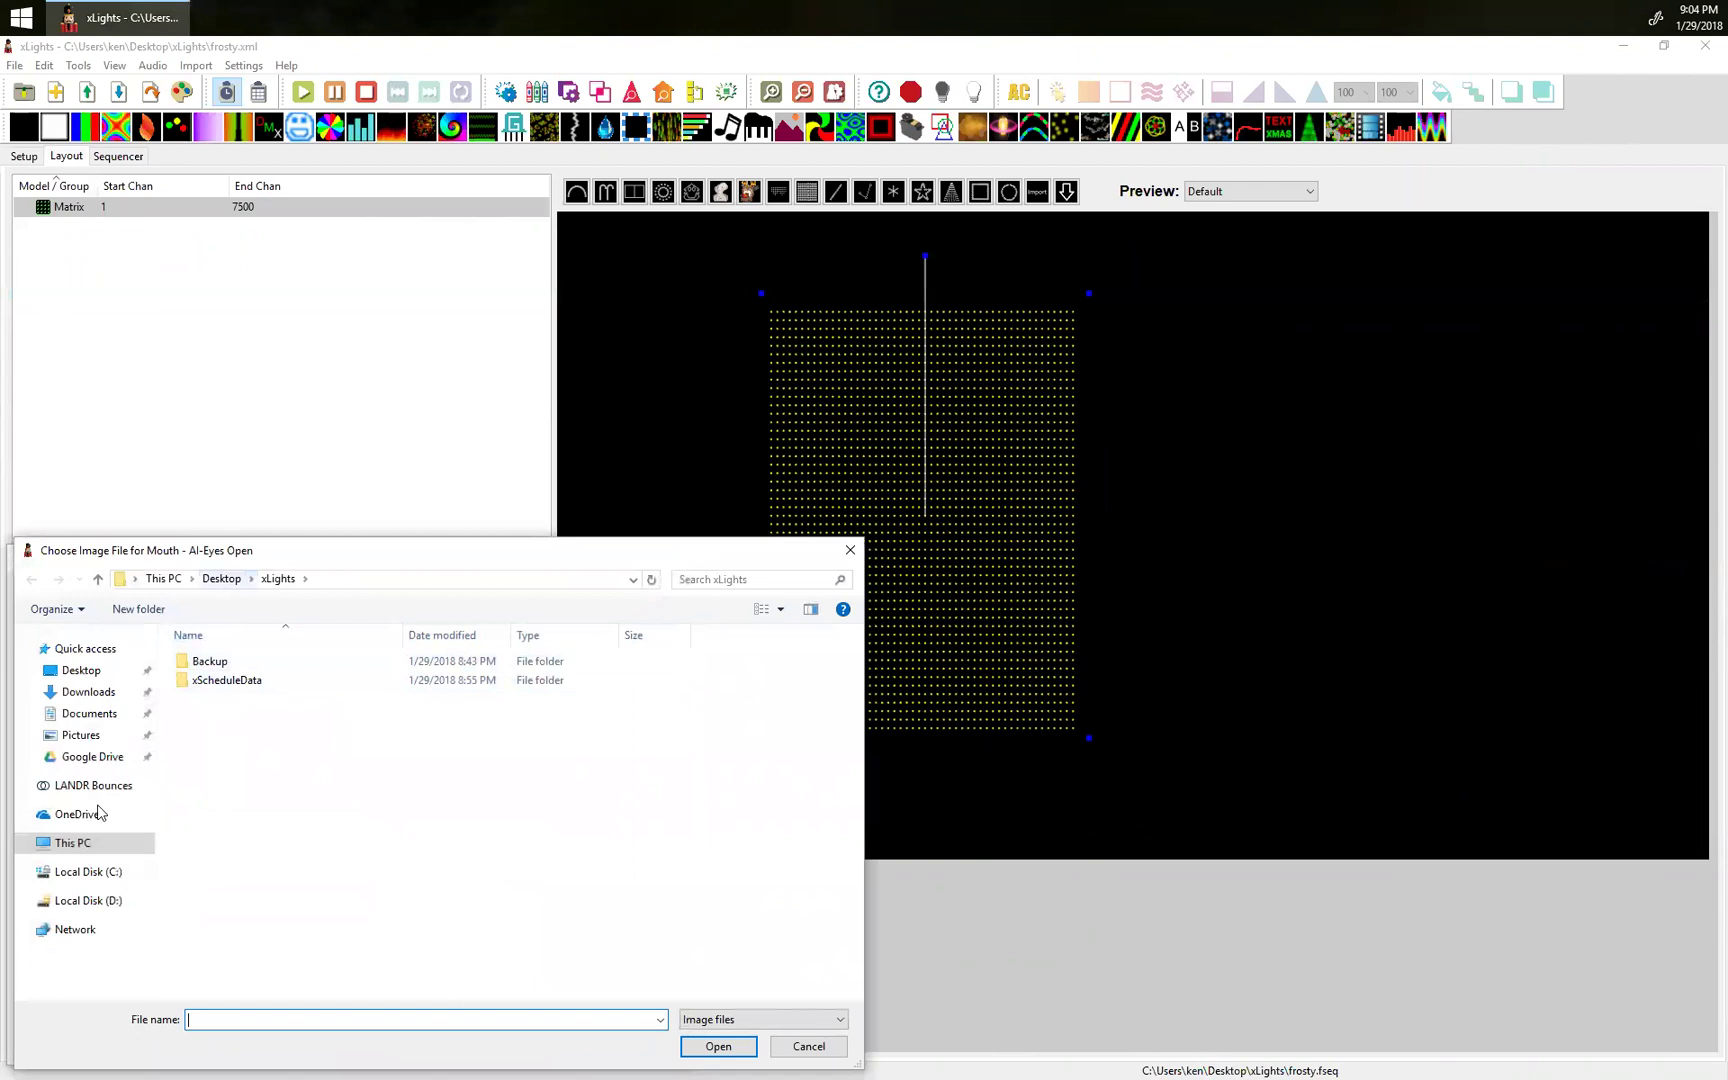
pyautogui.click(88, 713)
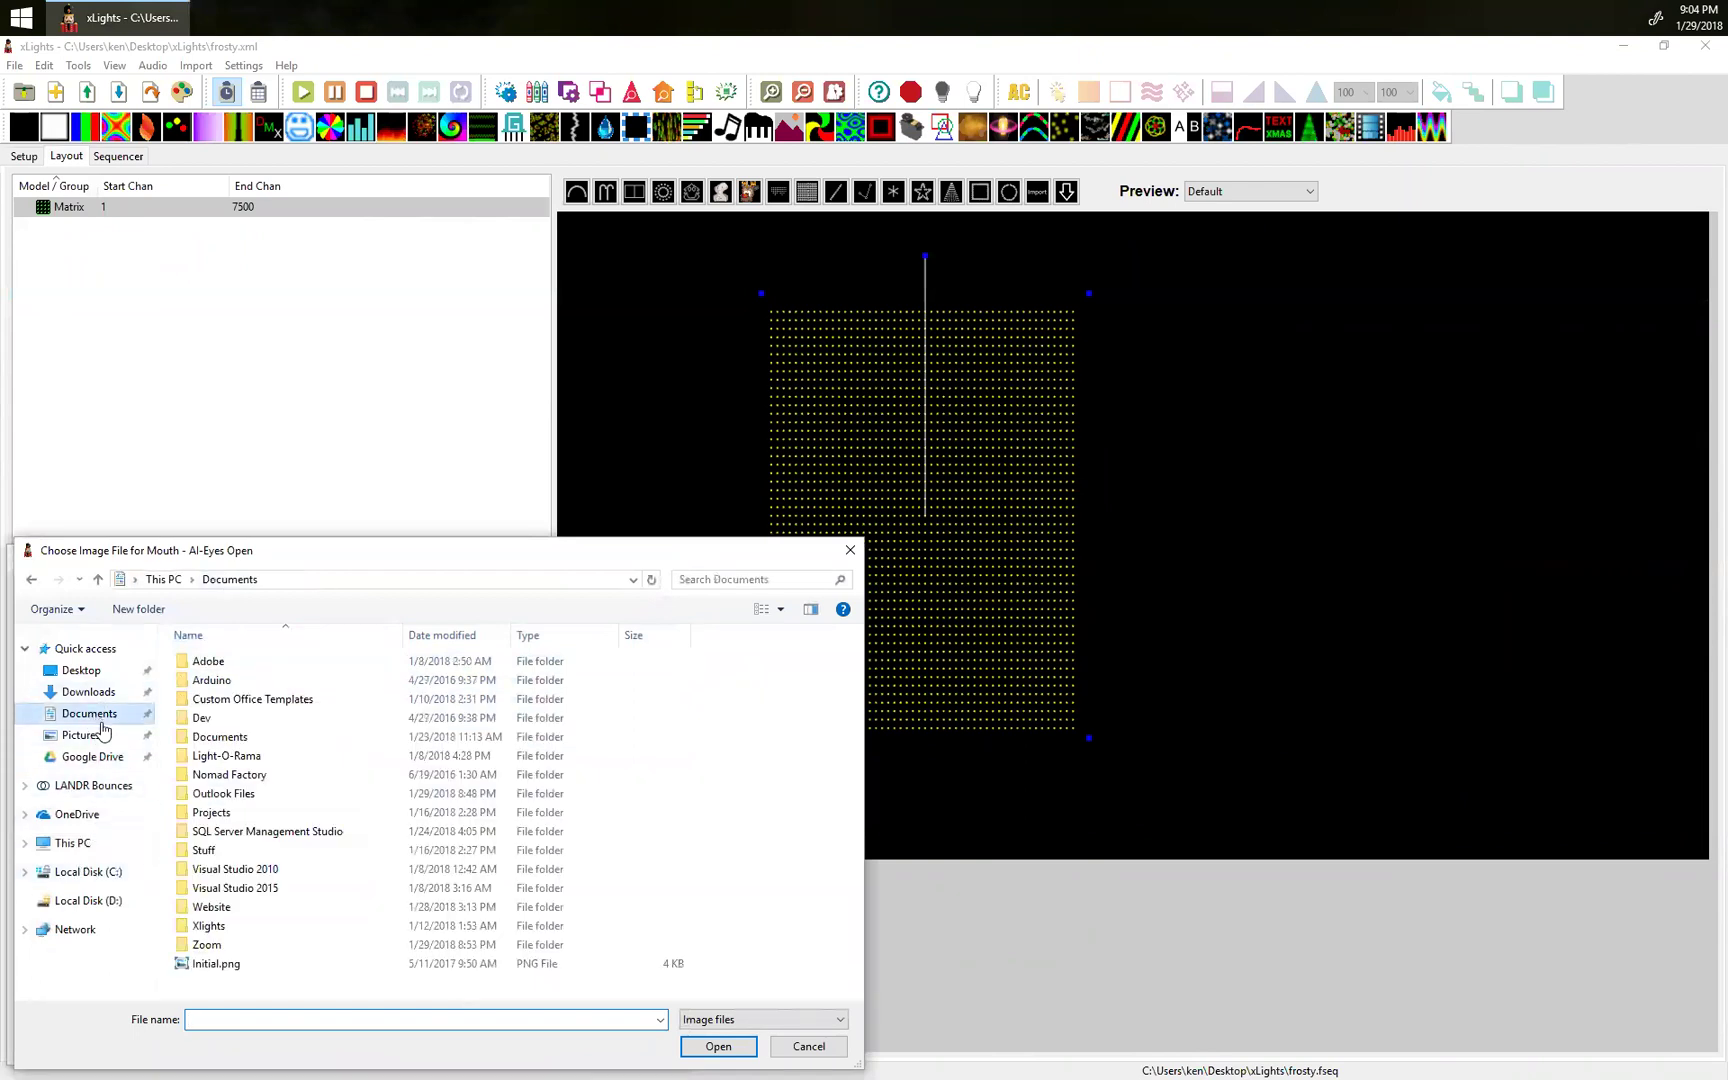
pyautogui.doubleClick(203, 930)
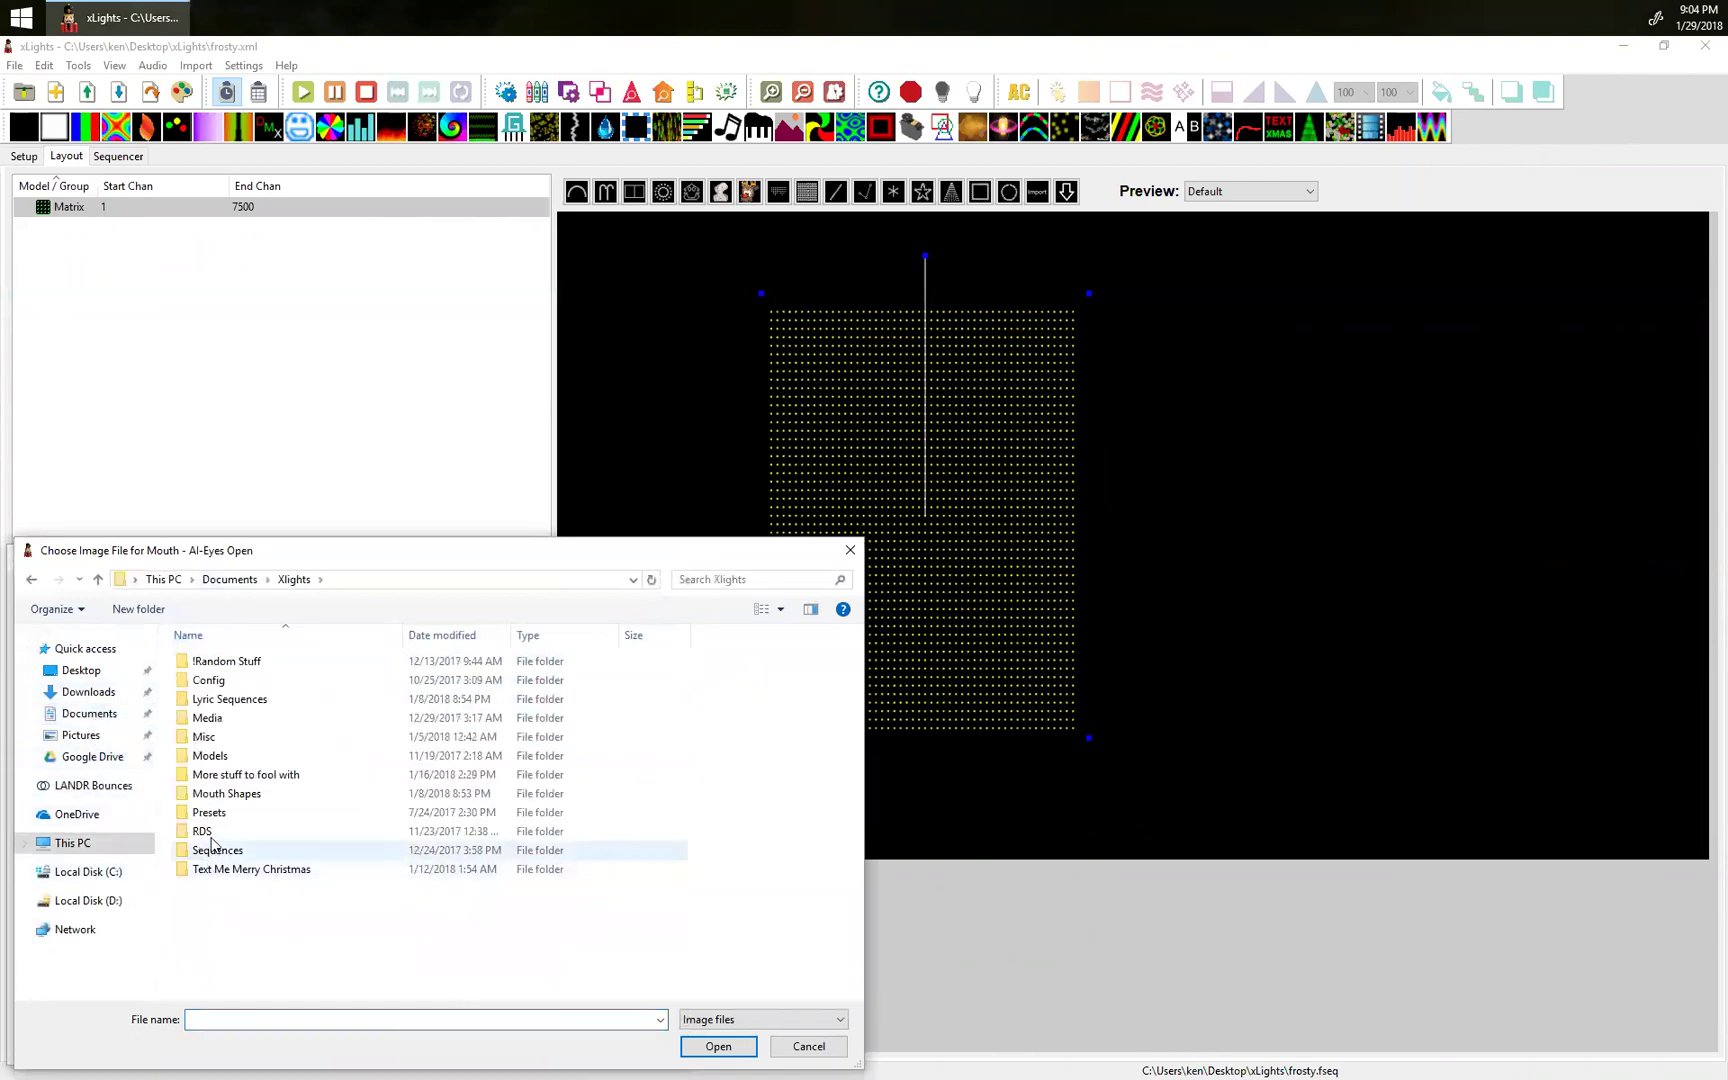
pyautogui.doubleClick(228, 795)
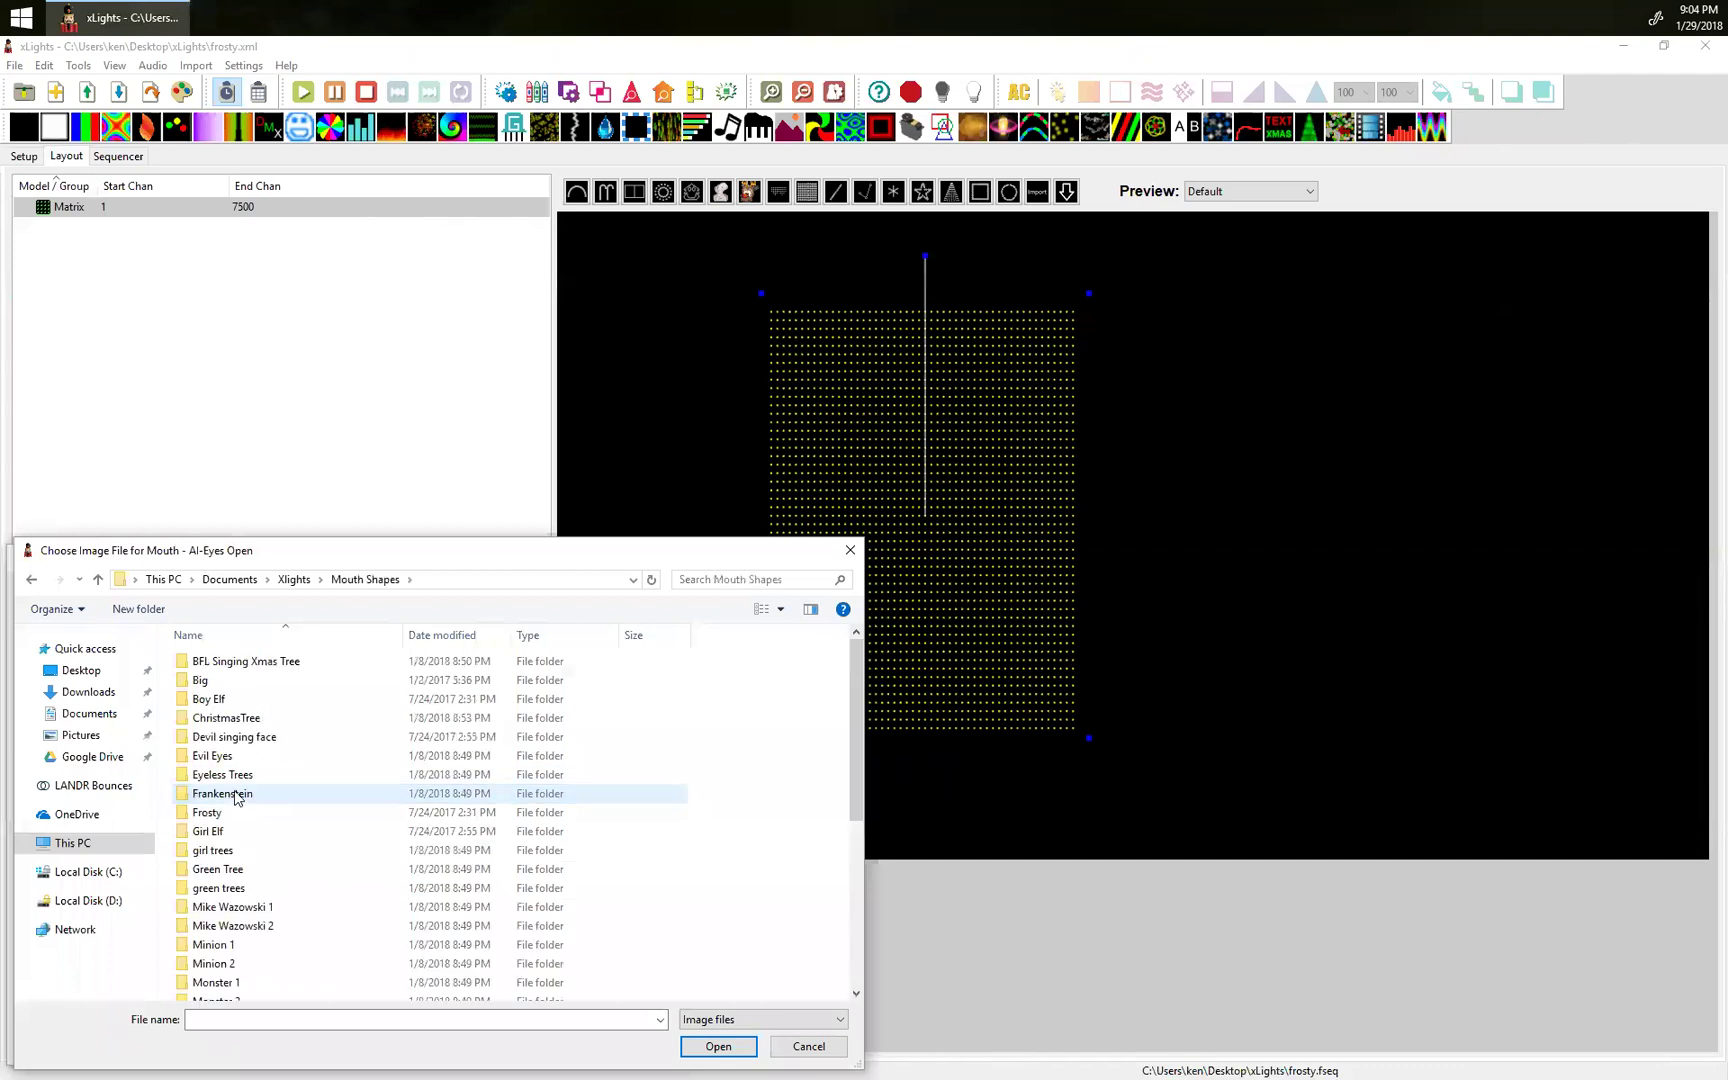
pyautogui.scroll(-5, 260, 804)
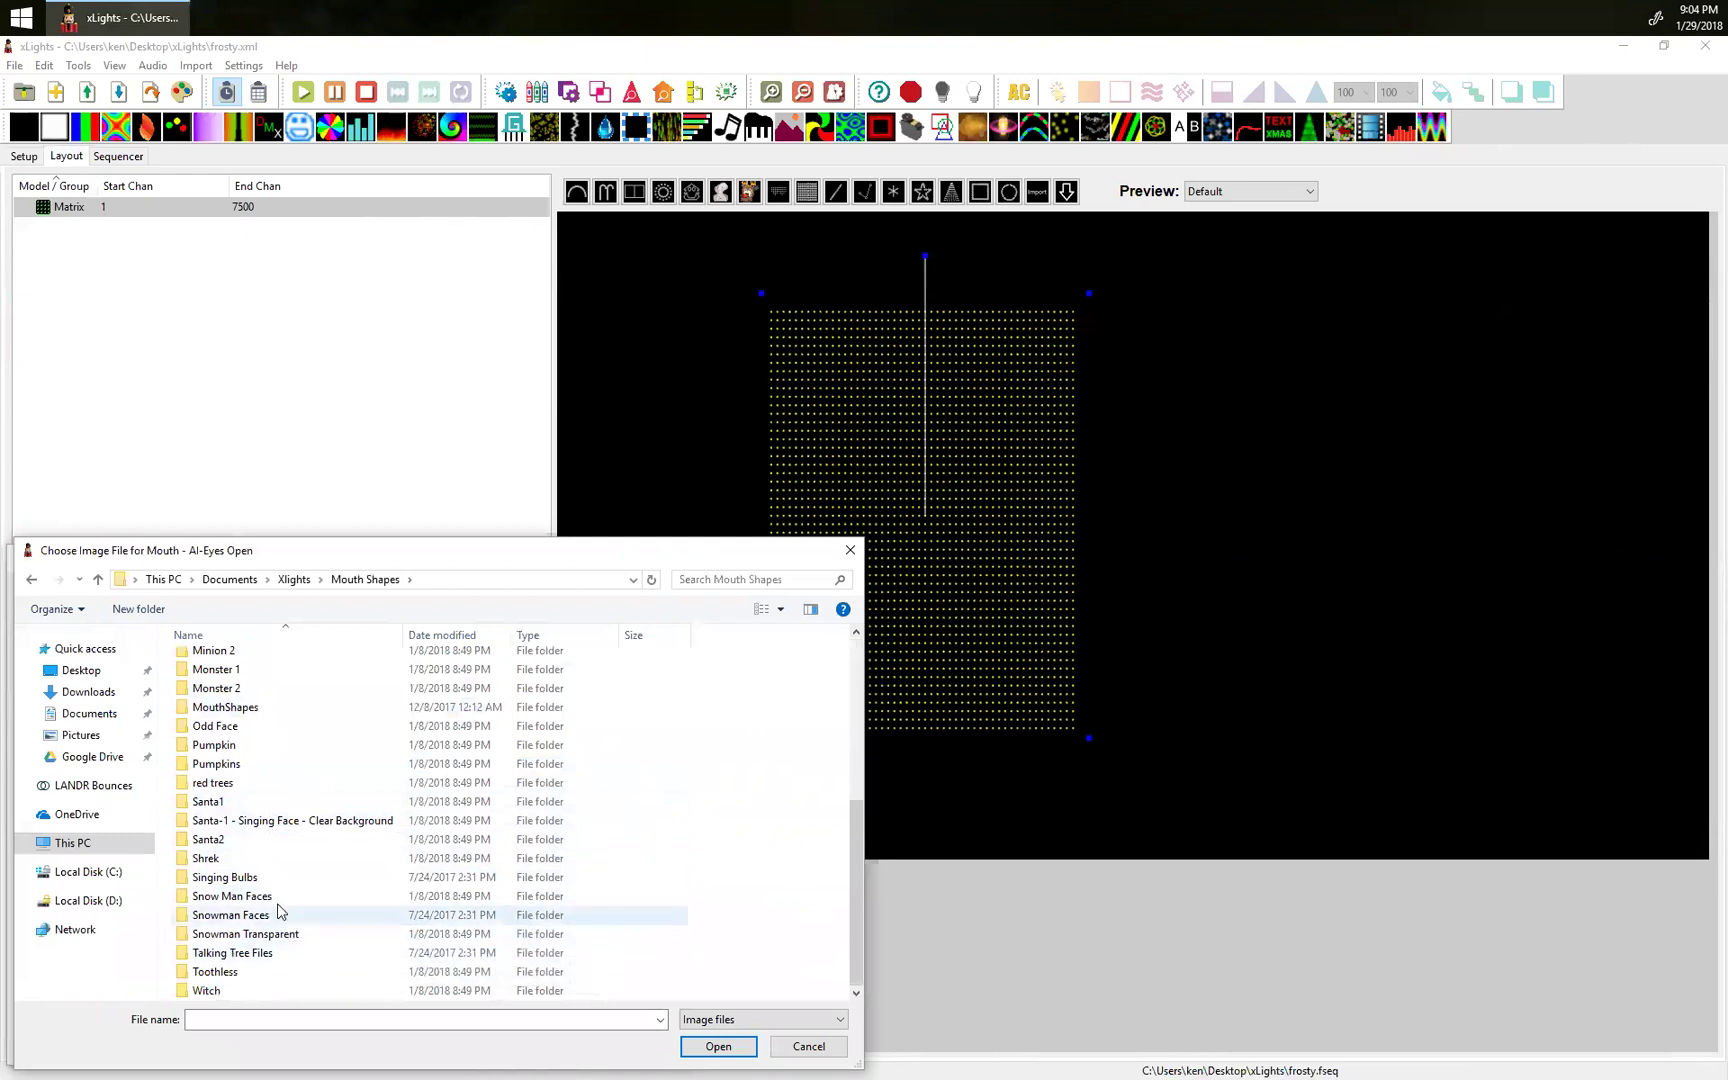
pyautogui.click(241, 711)
pyautogui.doubleClick(241, 711)
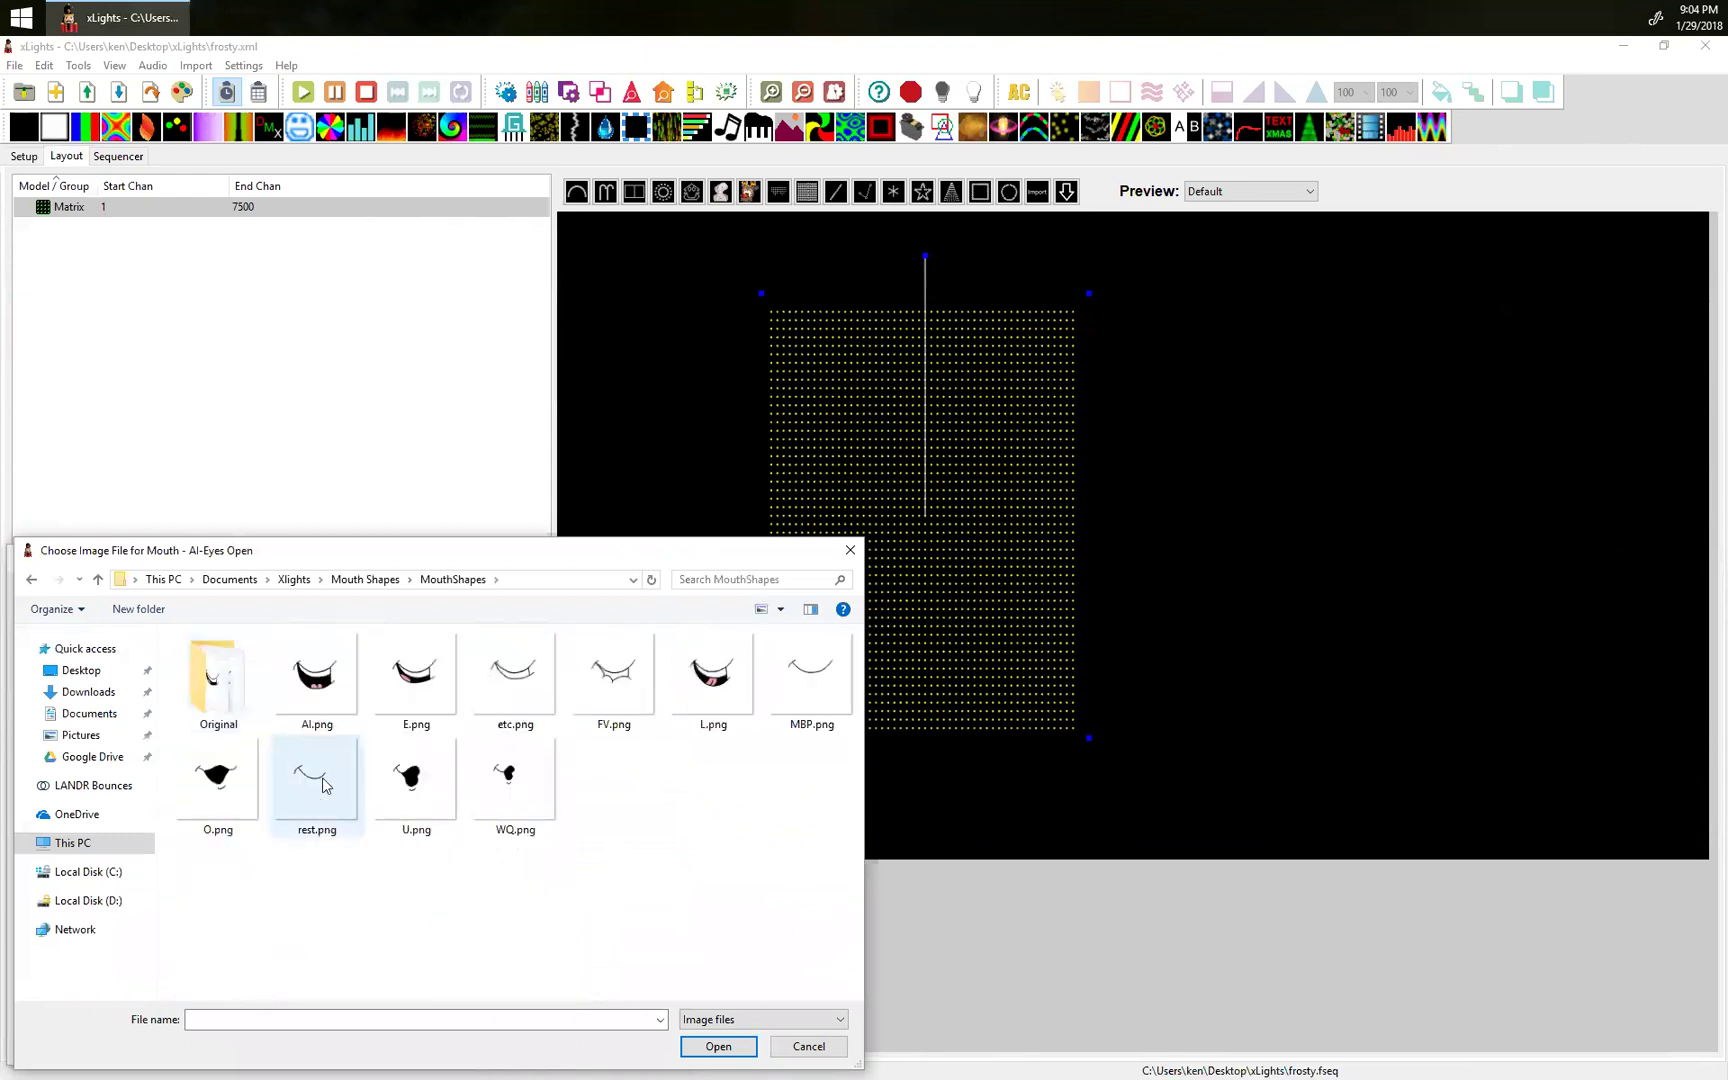
pyautogui.doubleClick(281, 670)
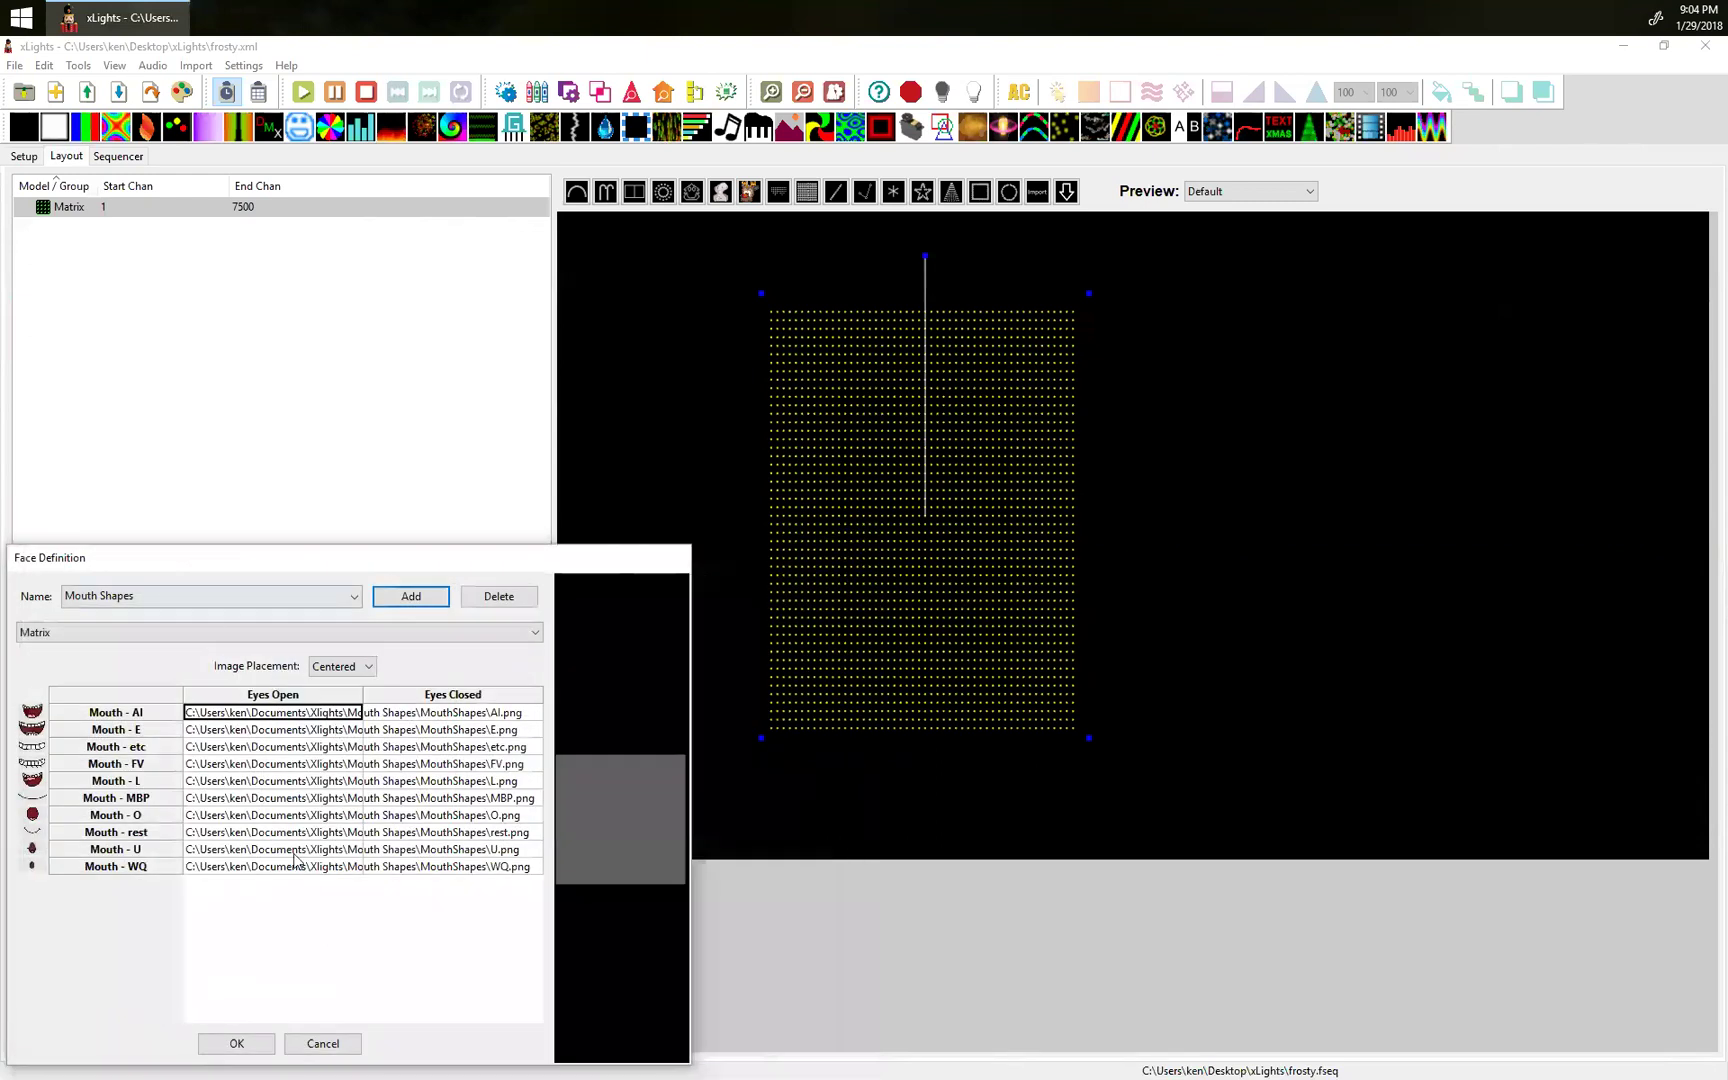
pyautogui.click(237, 1043)
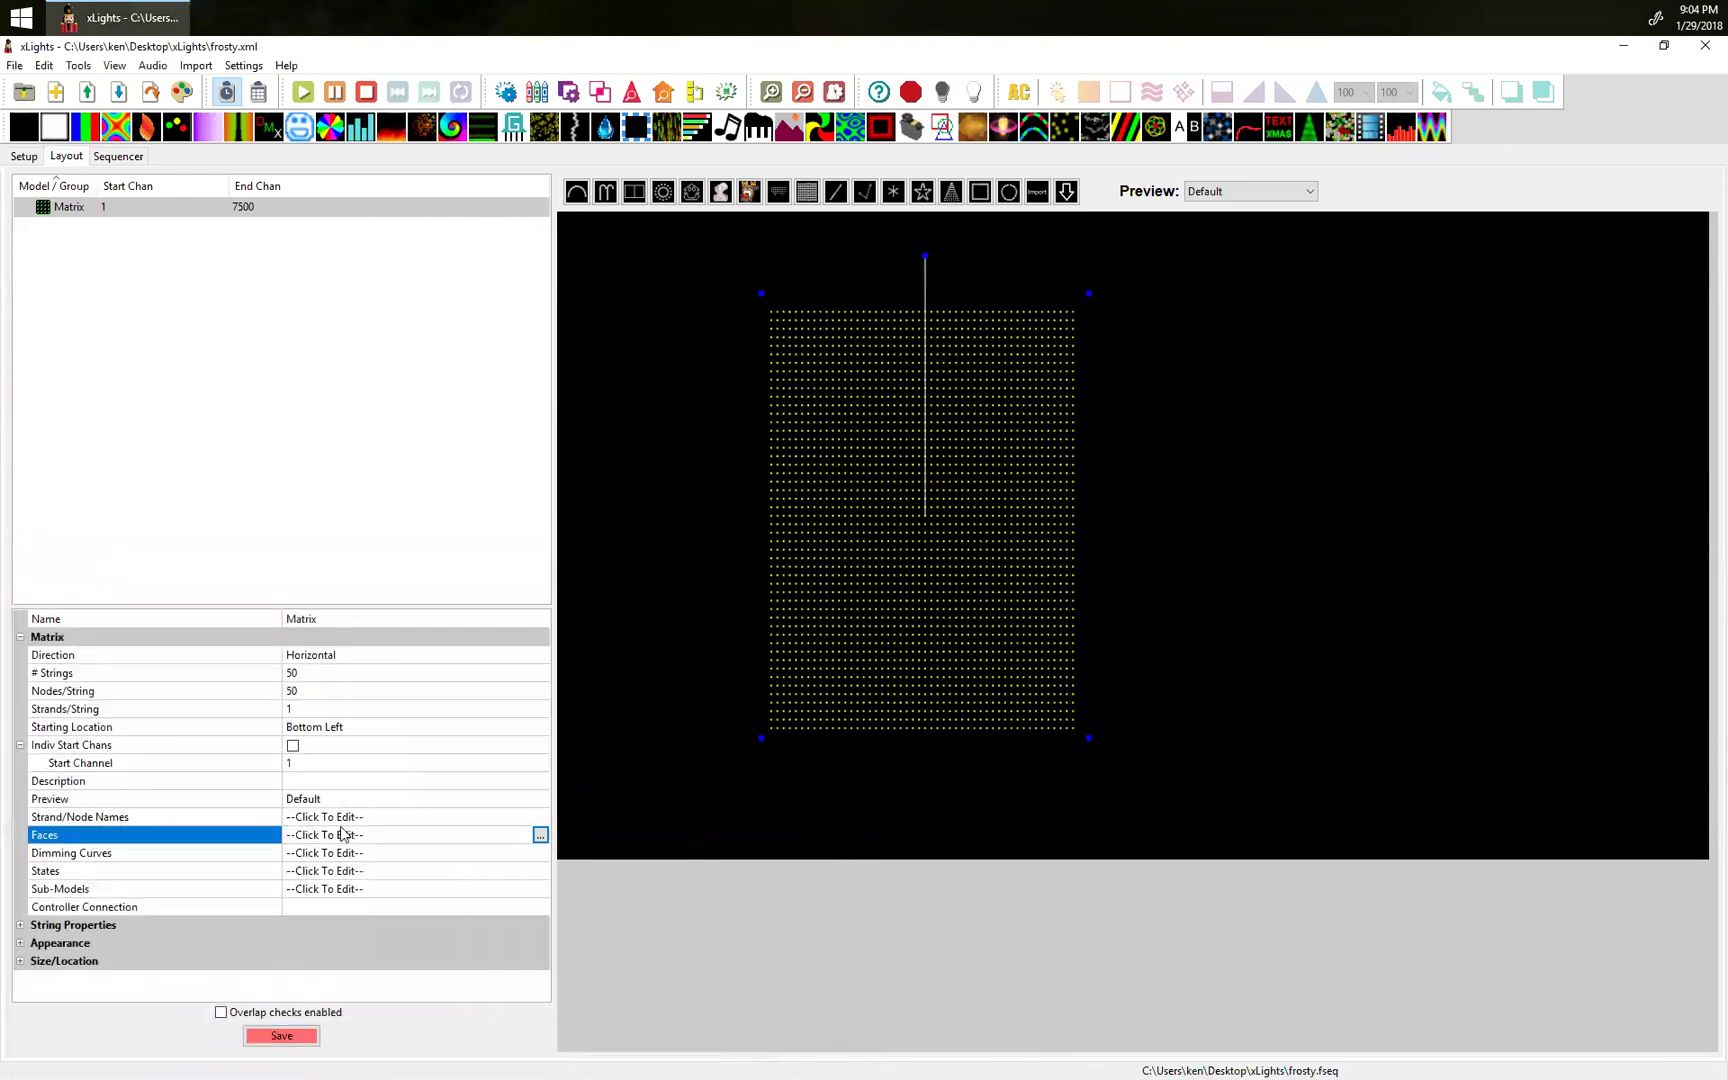
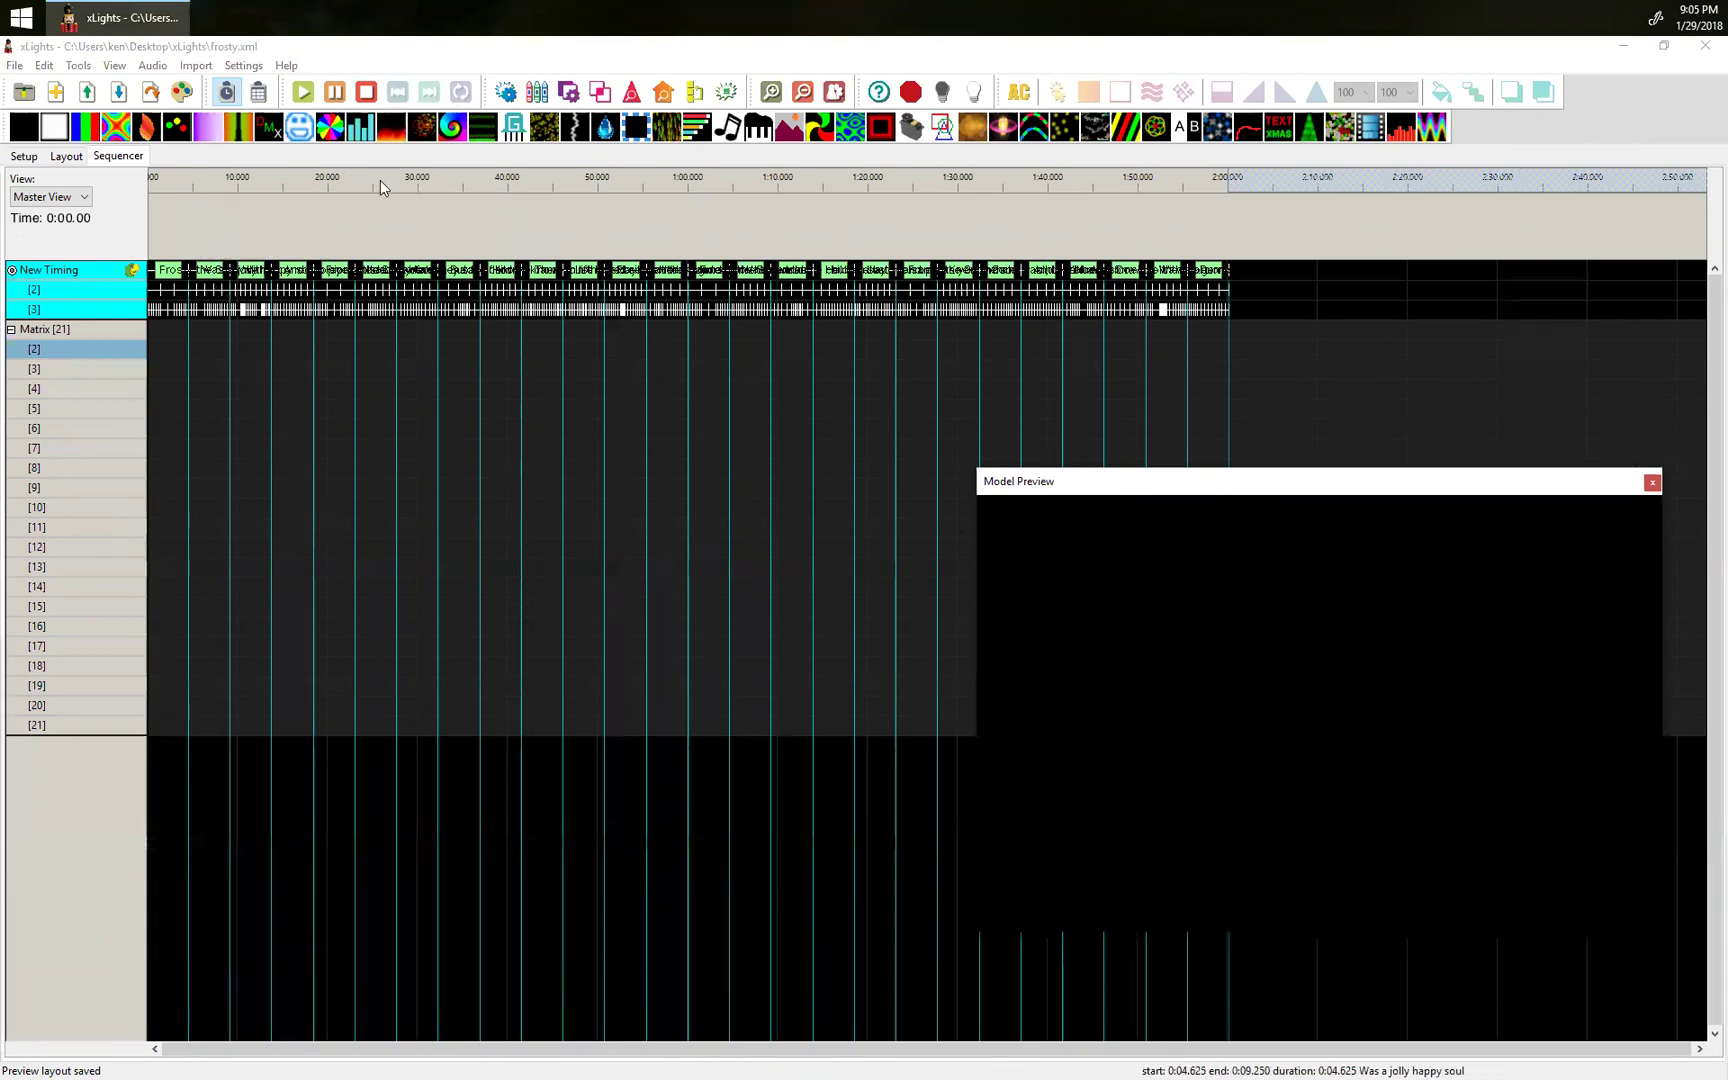
# Place a Faces effect across the whole song on Matrix layer 2 and set its face definition to Mouth Shapes.
pyautogui.moveTo(298, 127); pyautogui.dragTo(1229, 374)
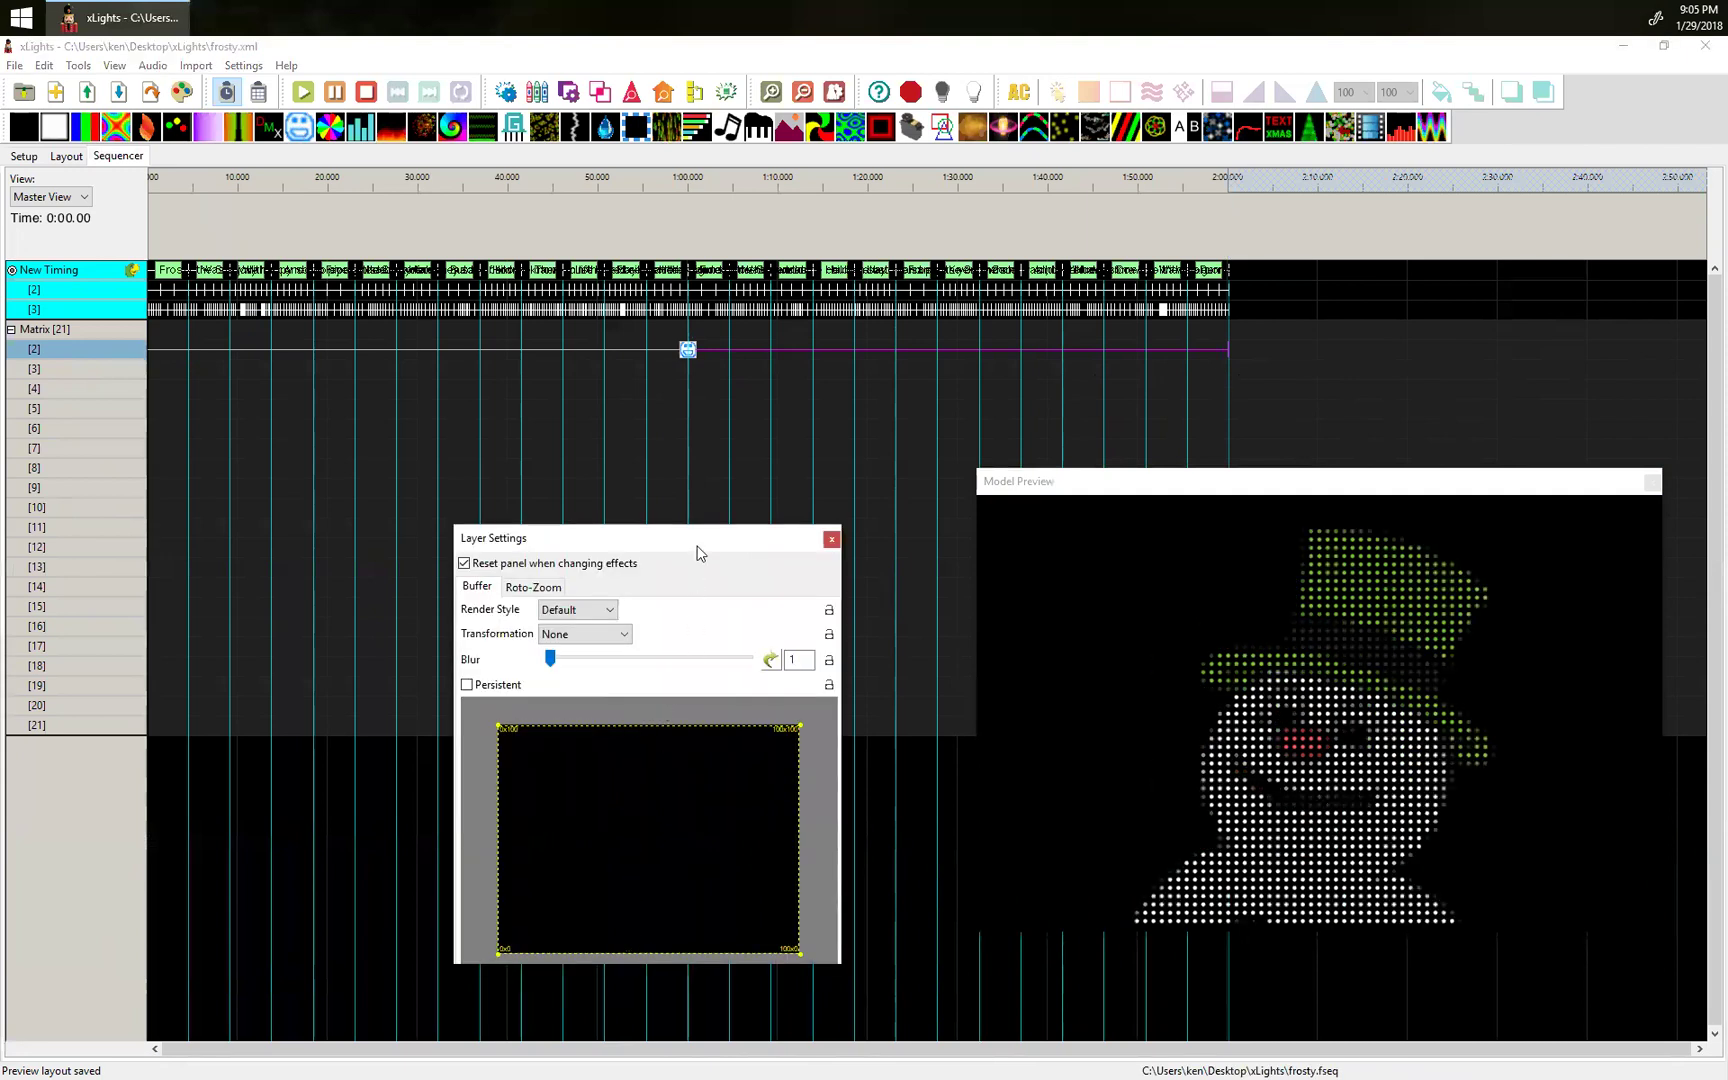
pyautogui.click(831, 539)
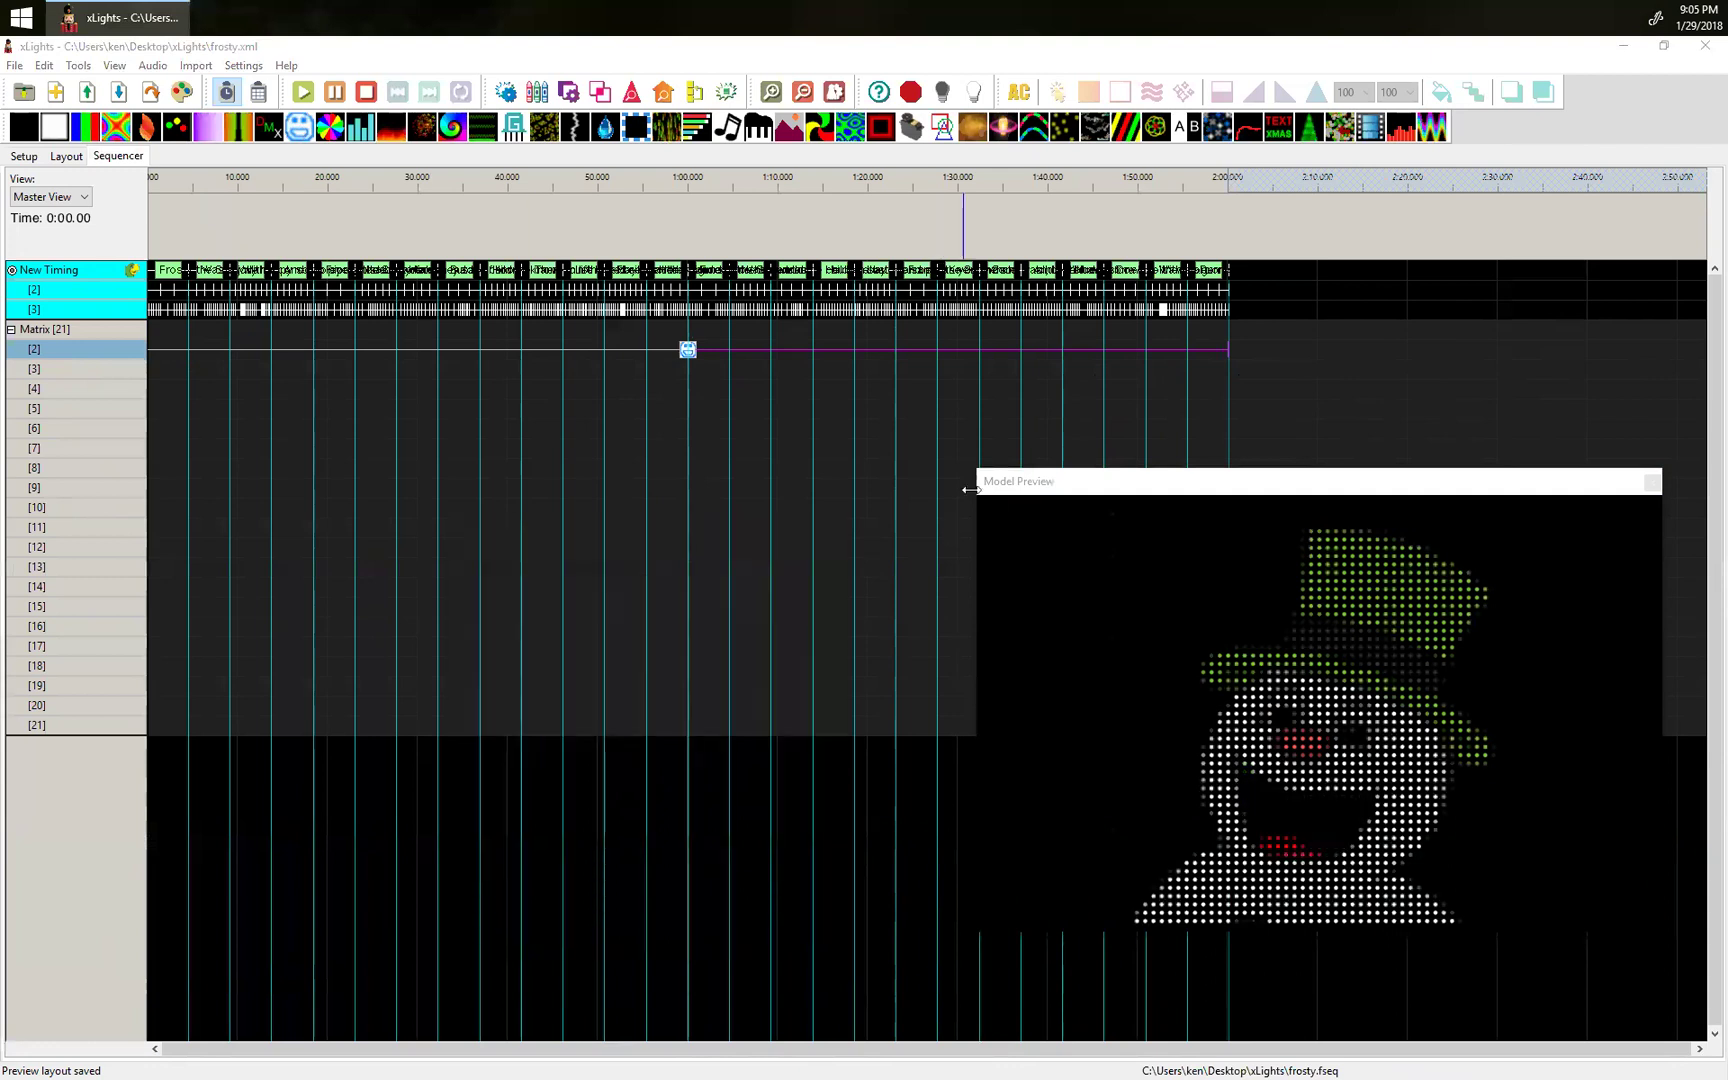
pyautogui.doubleClick(687, 349)
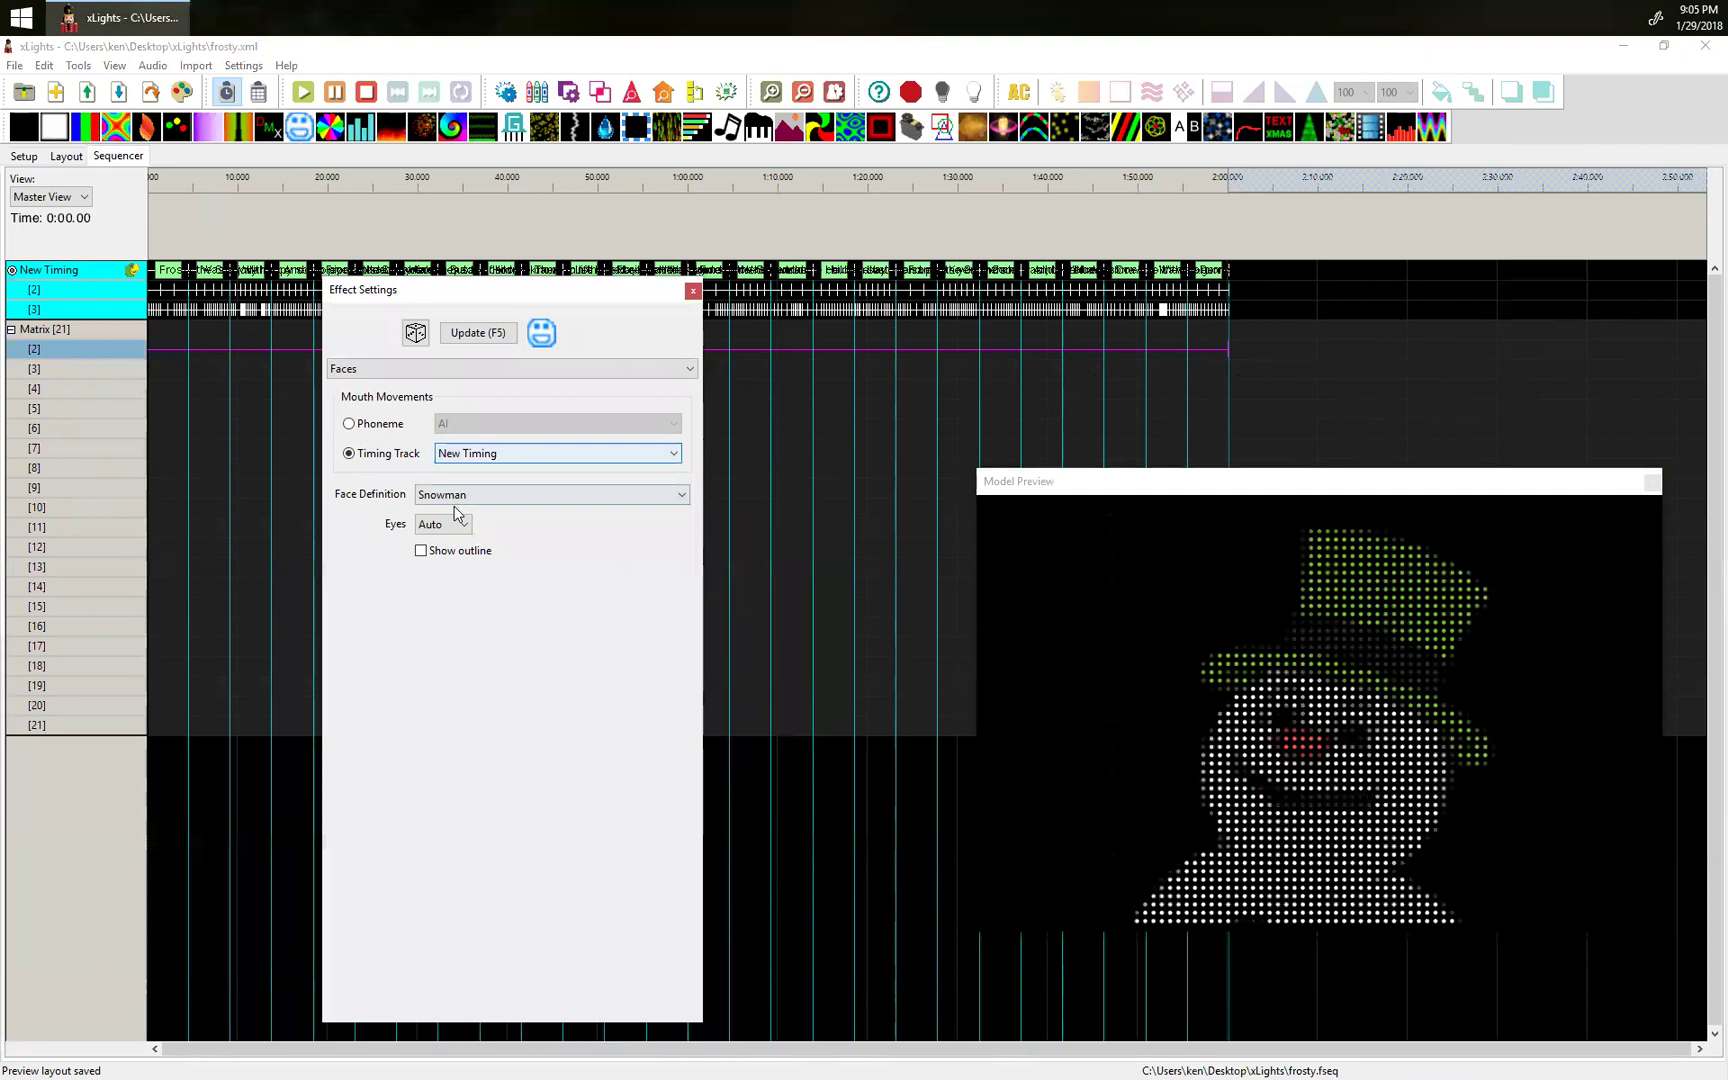
pyautogui.click(470, 495)
pyautogui.click(474, 527)
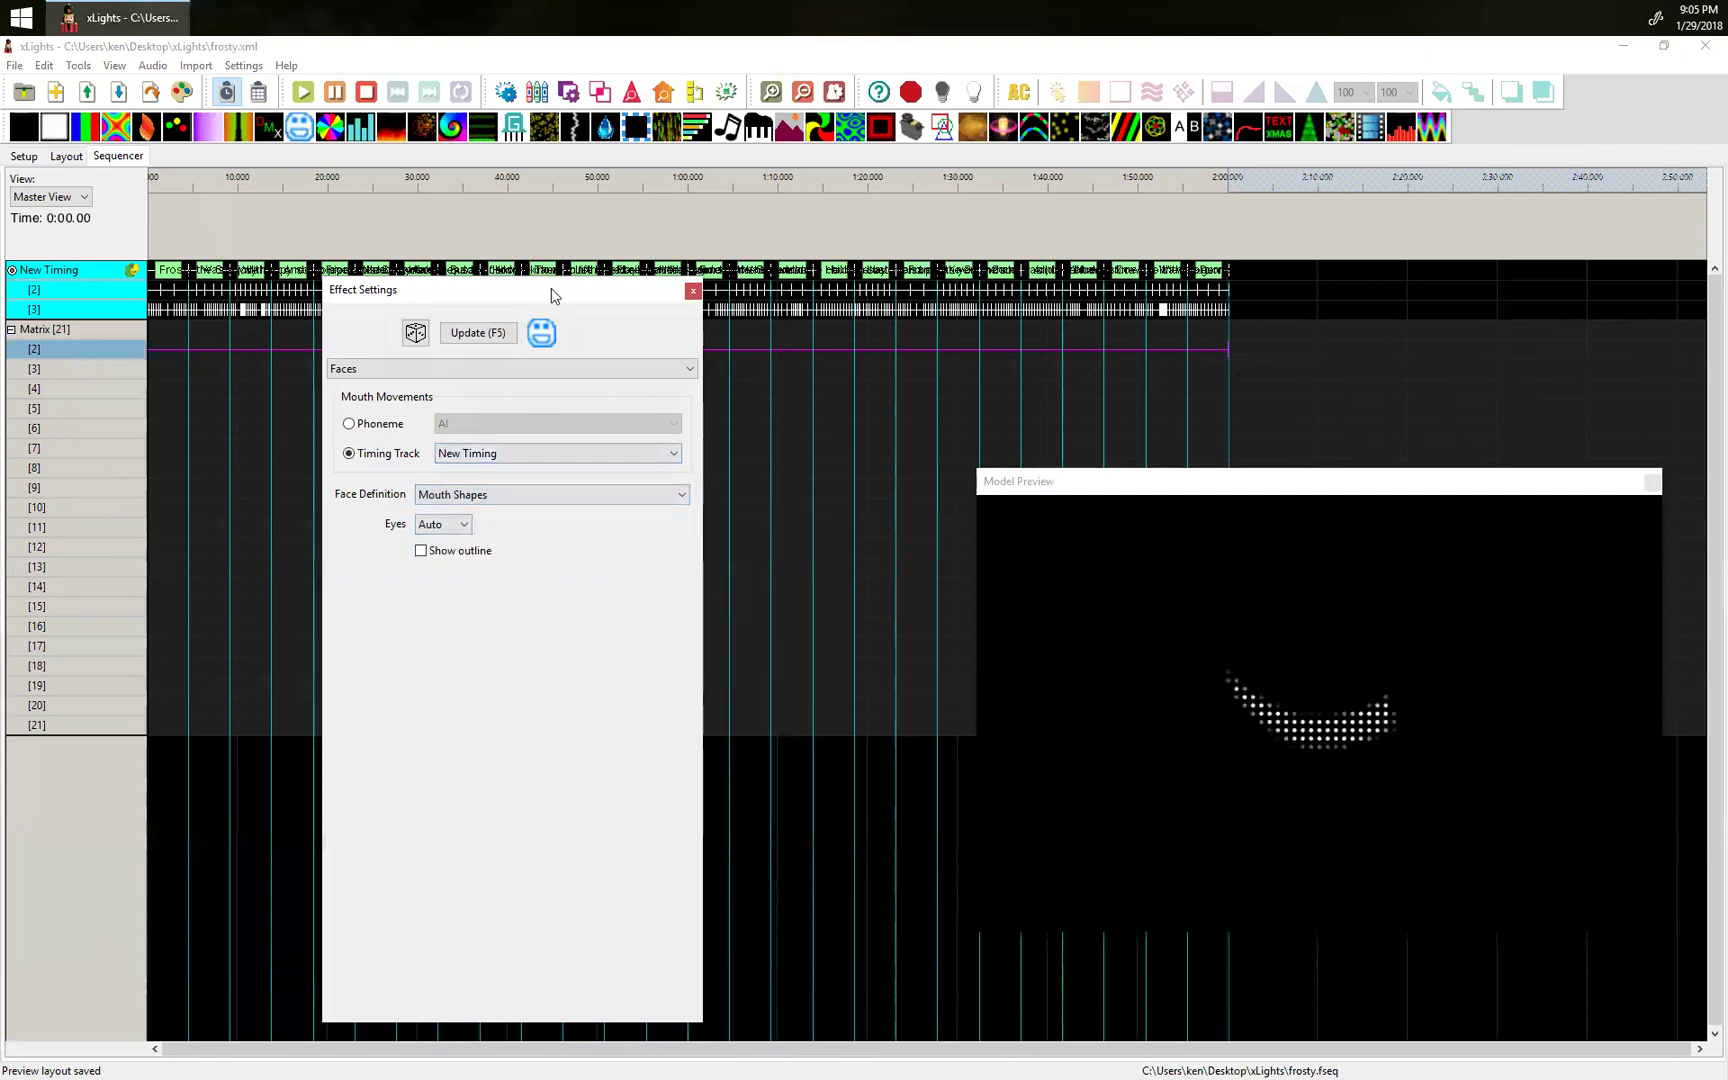
pyautogui.click(693, 291)
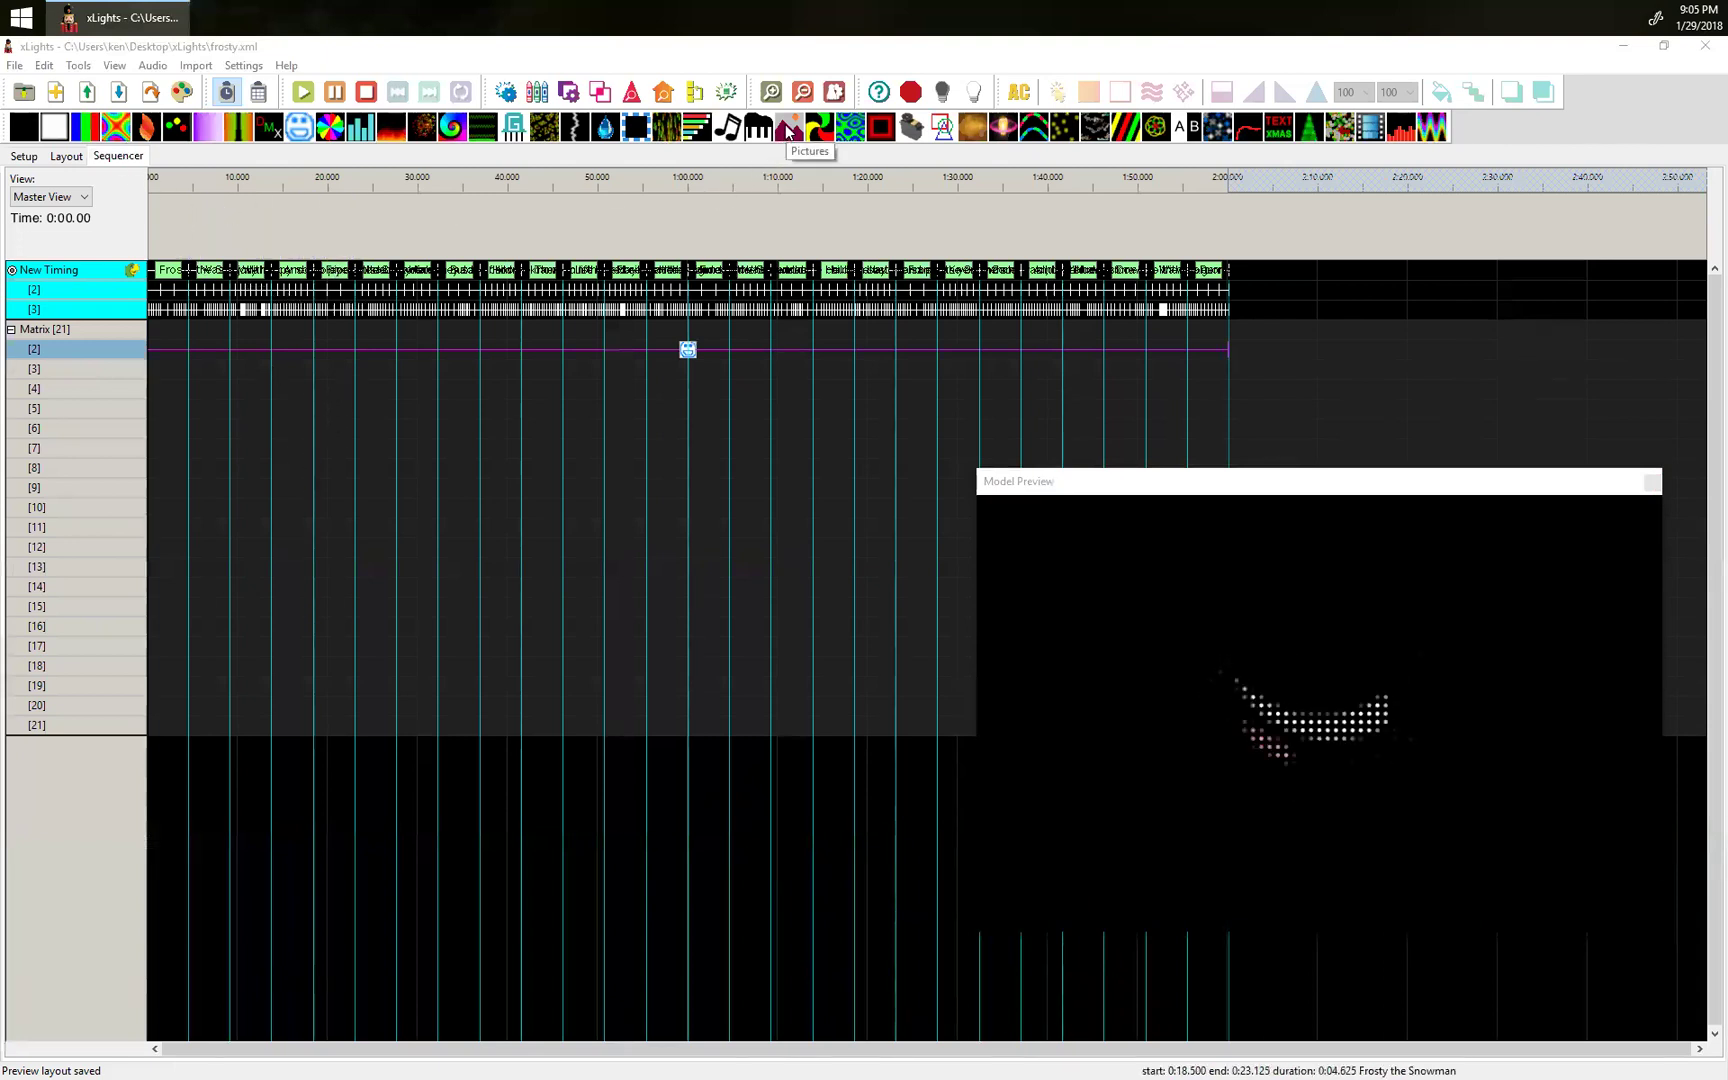
# Place a Pictures effect on Matrix layer 7 and extend it from the start to 2:00.200.
pyautogui.click(811, 138)
pyautogui.moveTo(811, 138); pyautogui.dragTo(157, 447)
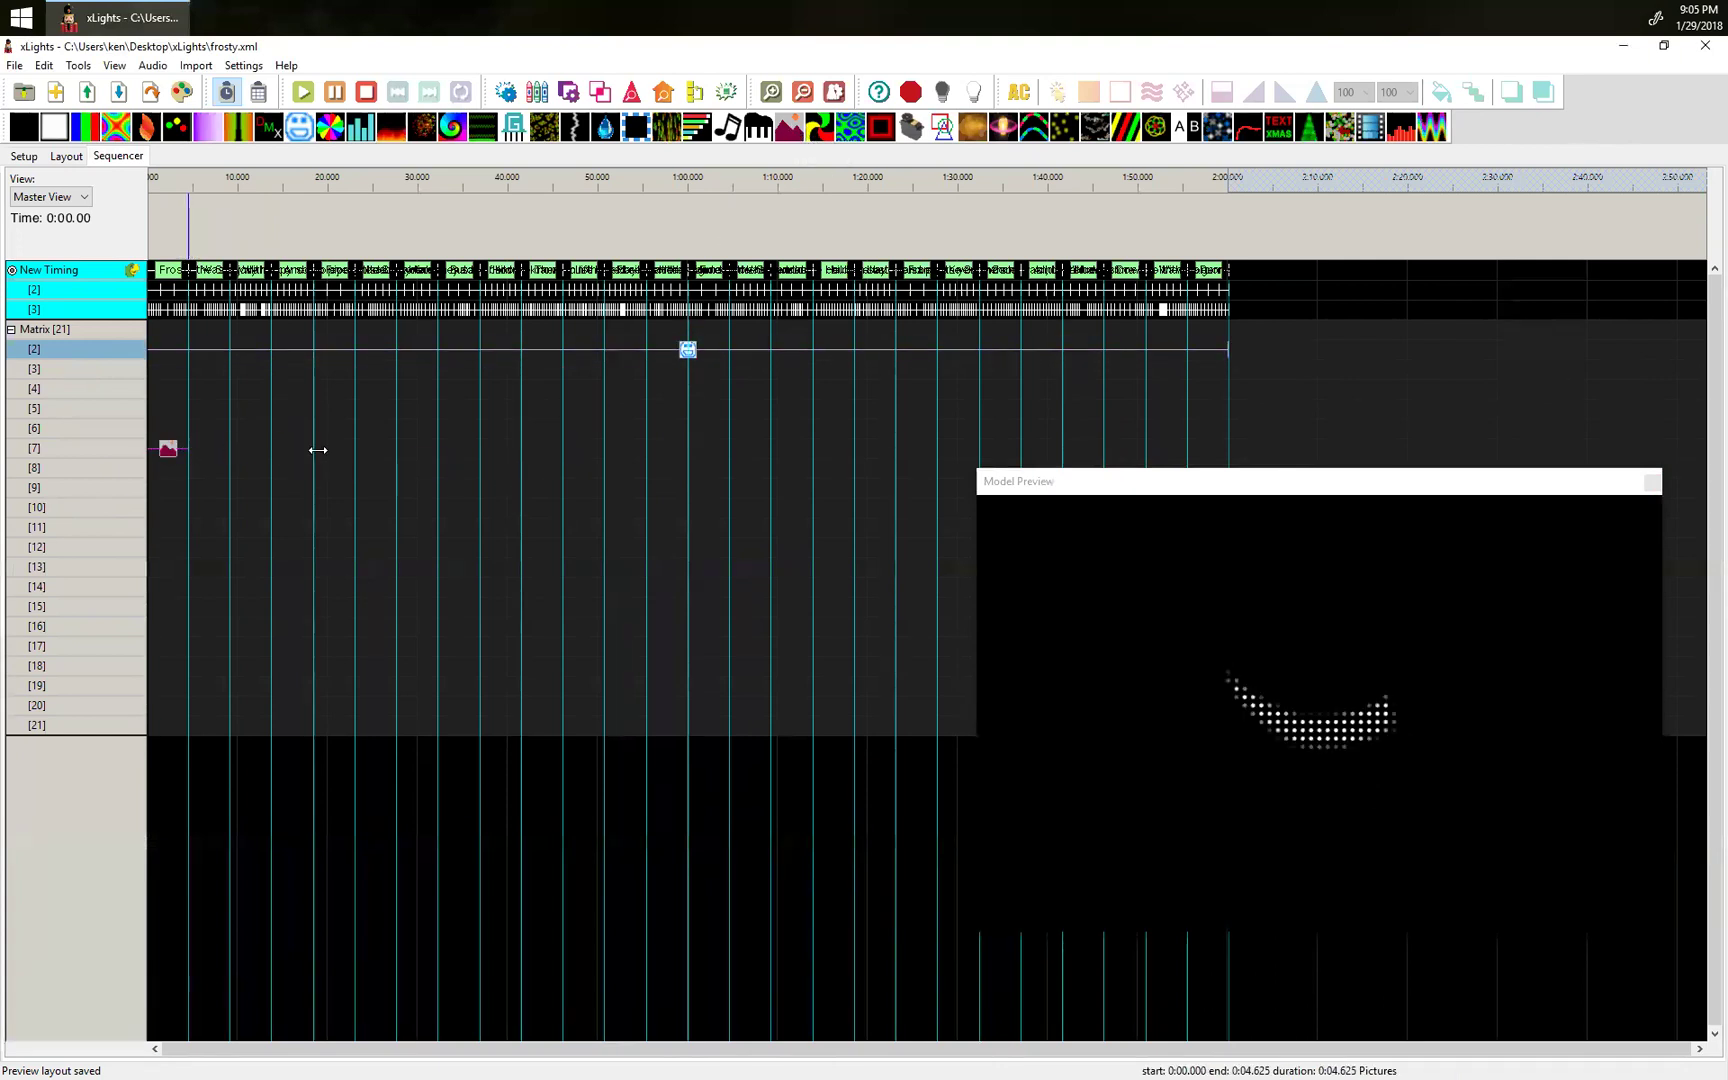
pyautogui.moveTo(996, 452); pyautogui.dragTo(1228, 448)
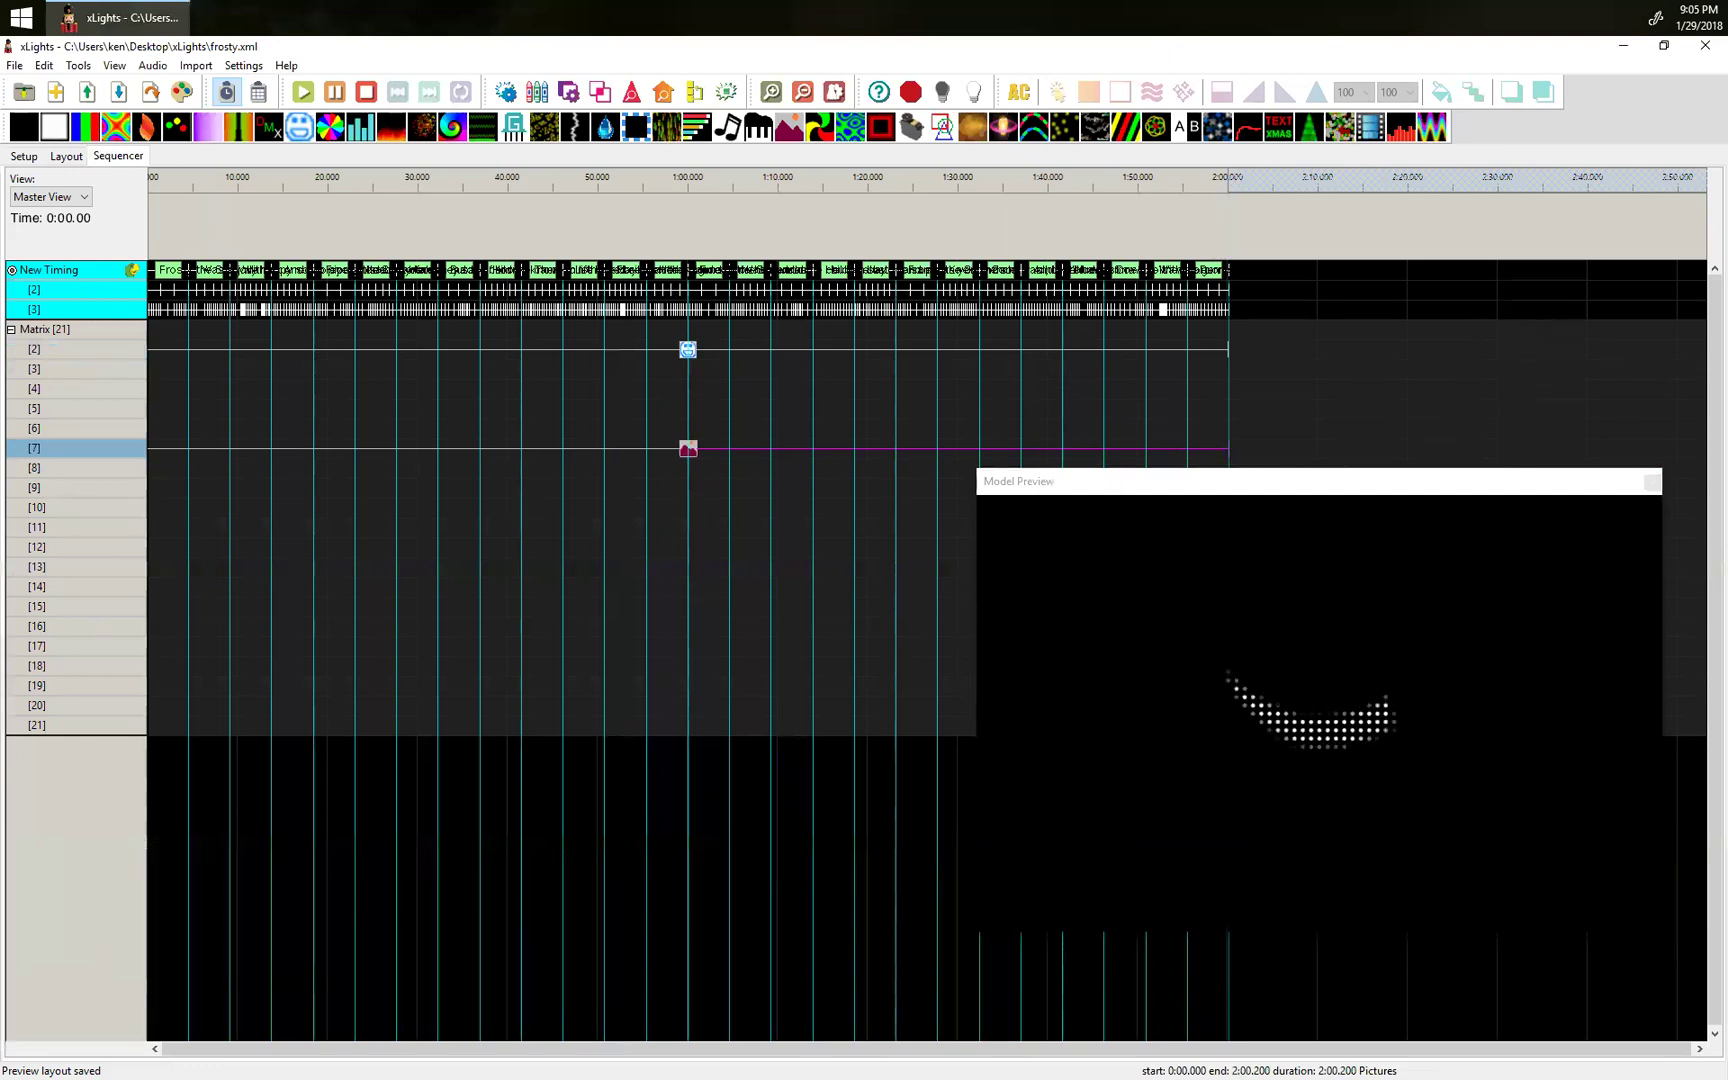
# Load boy.png into the Pictures effect from the Images folder of the Text Me Merry Christmas sequence under Xlights\Sequences\Christmas.
pyautogui.click(648, 466)
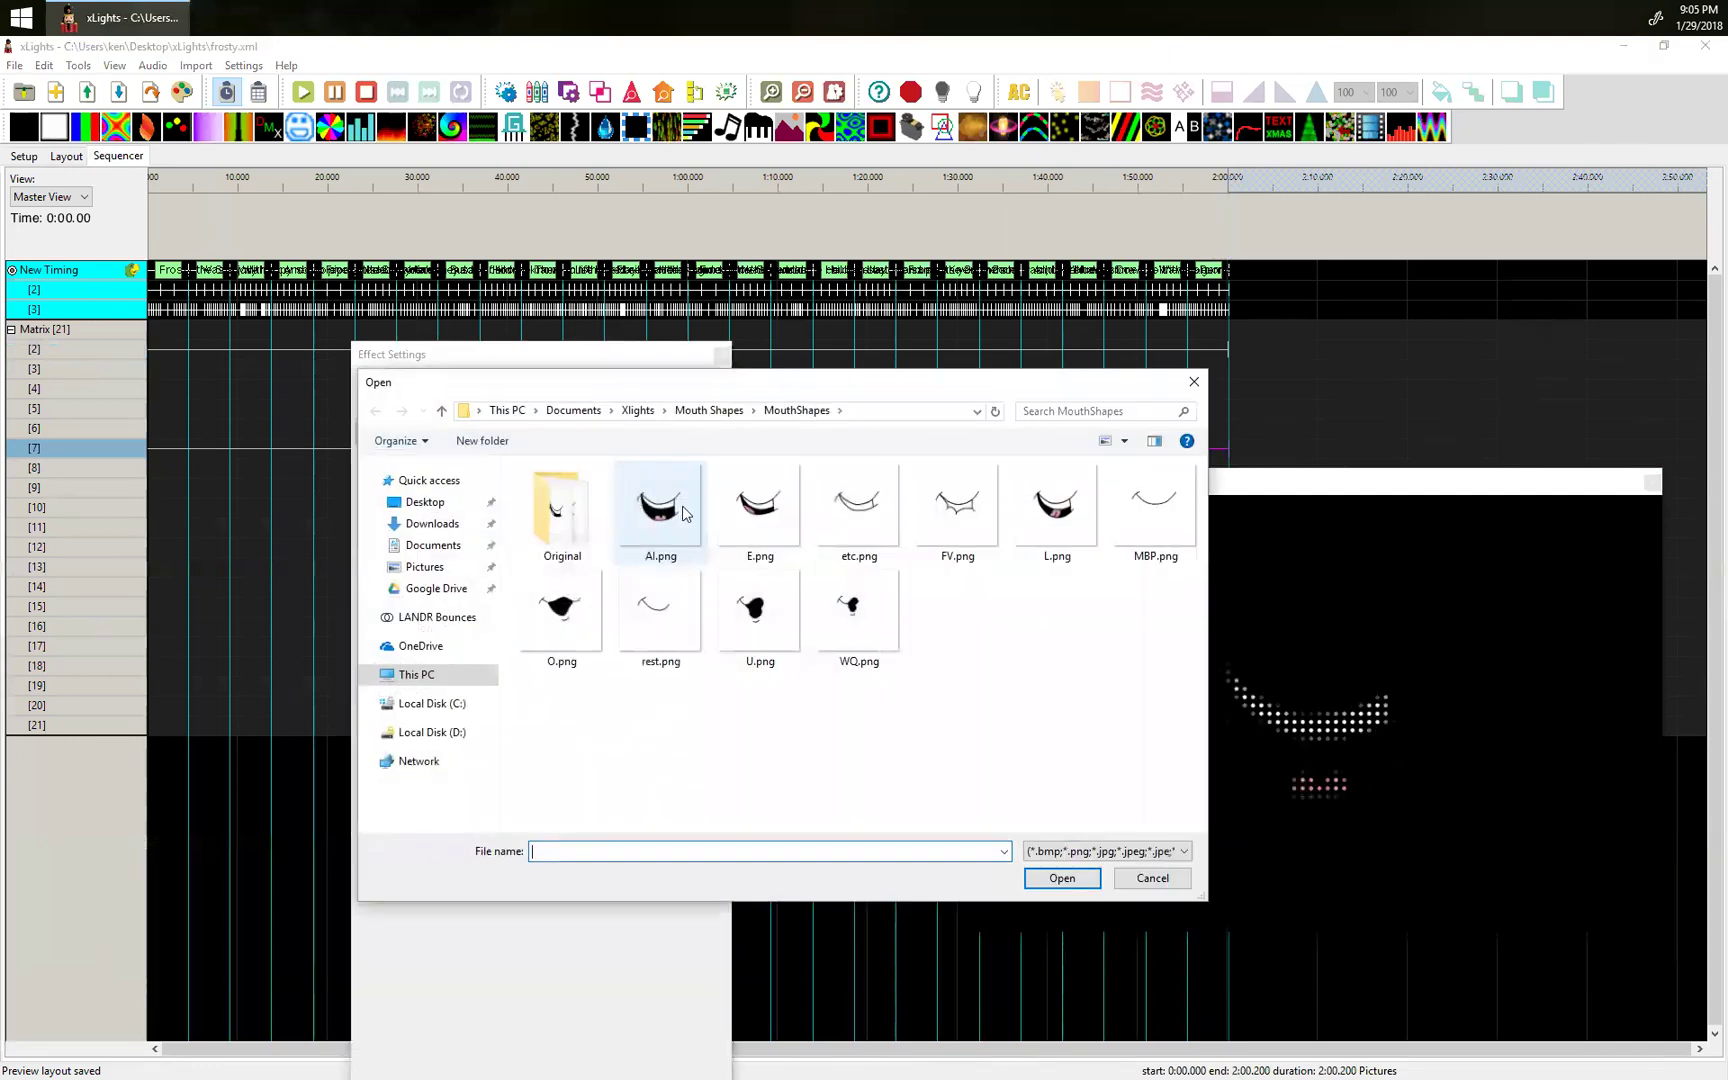
pyautogui.click(640, 412)
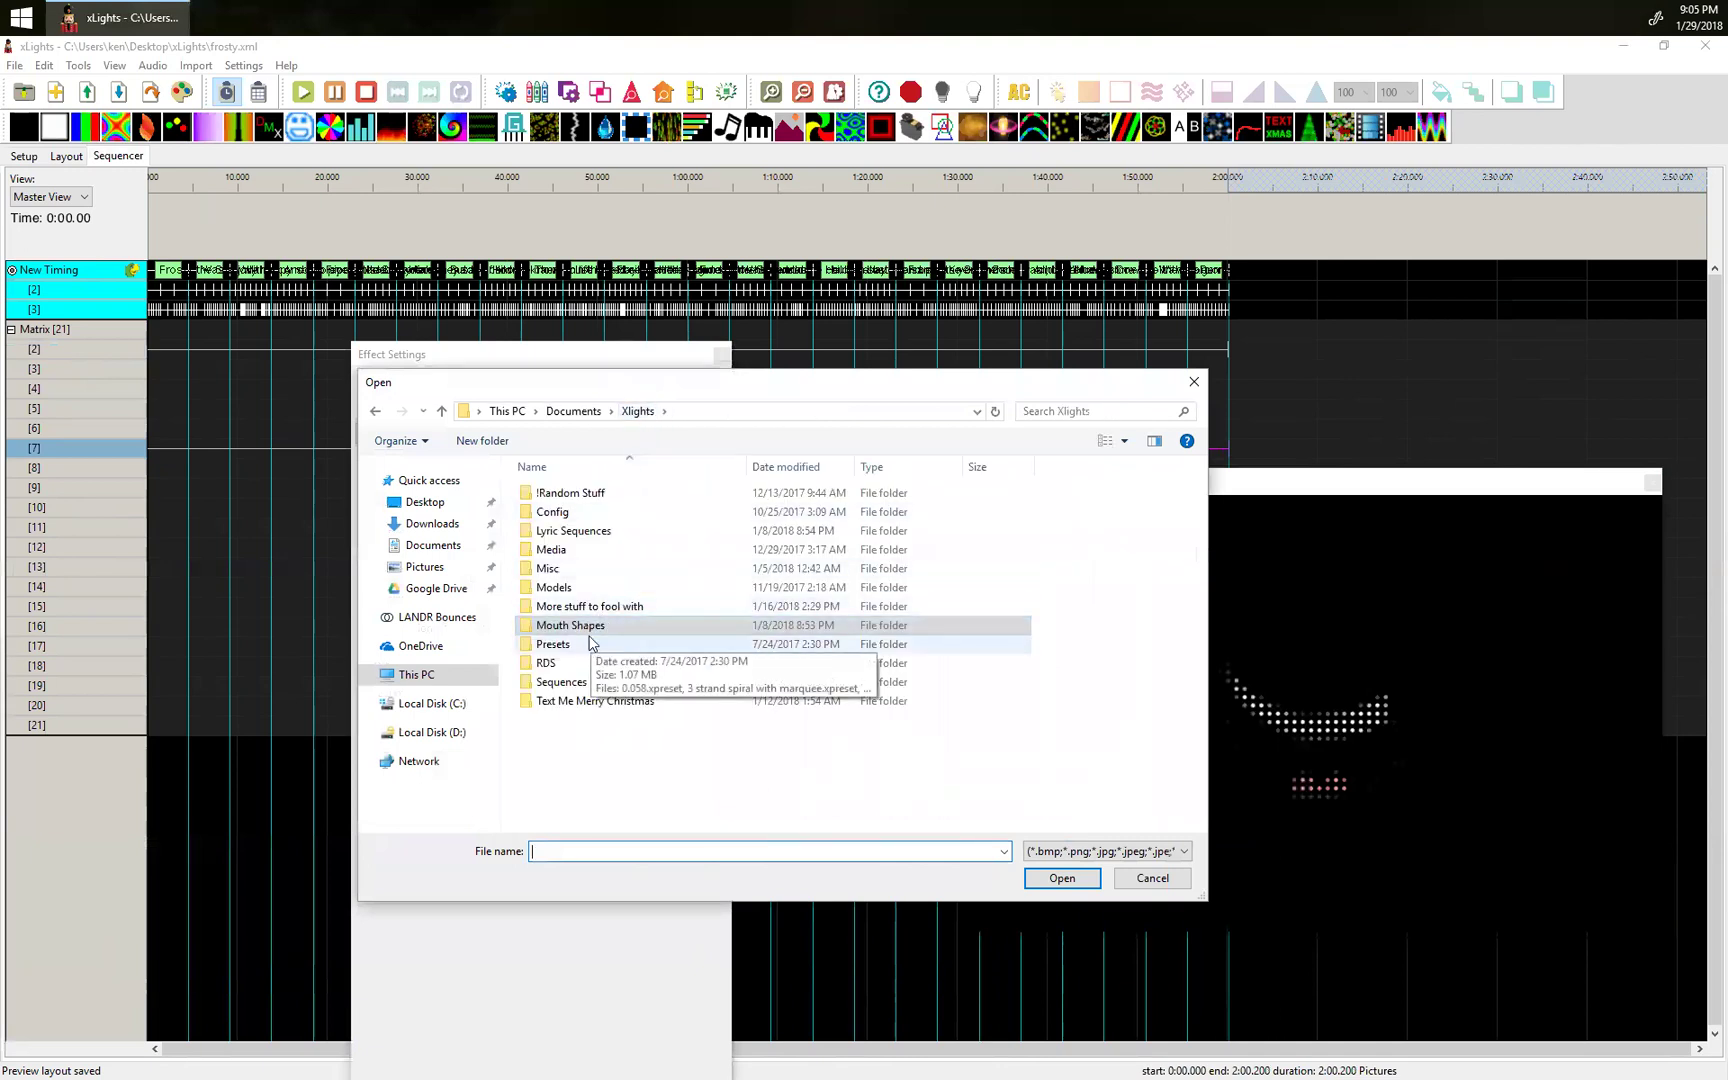
pyautogui.doubleClick(560, 681)
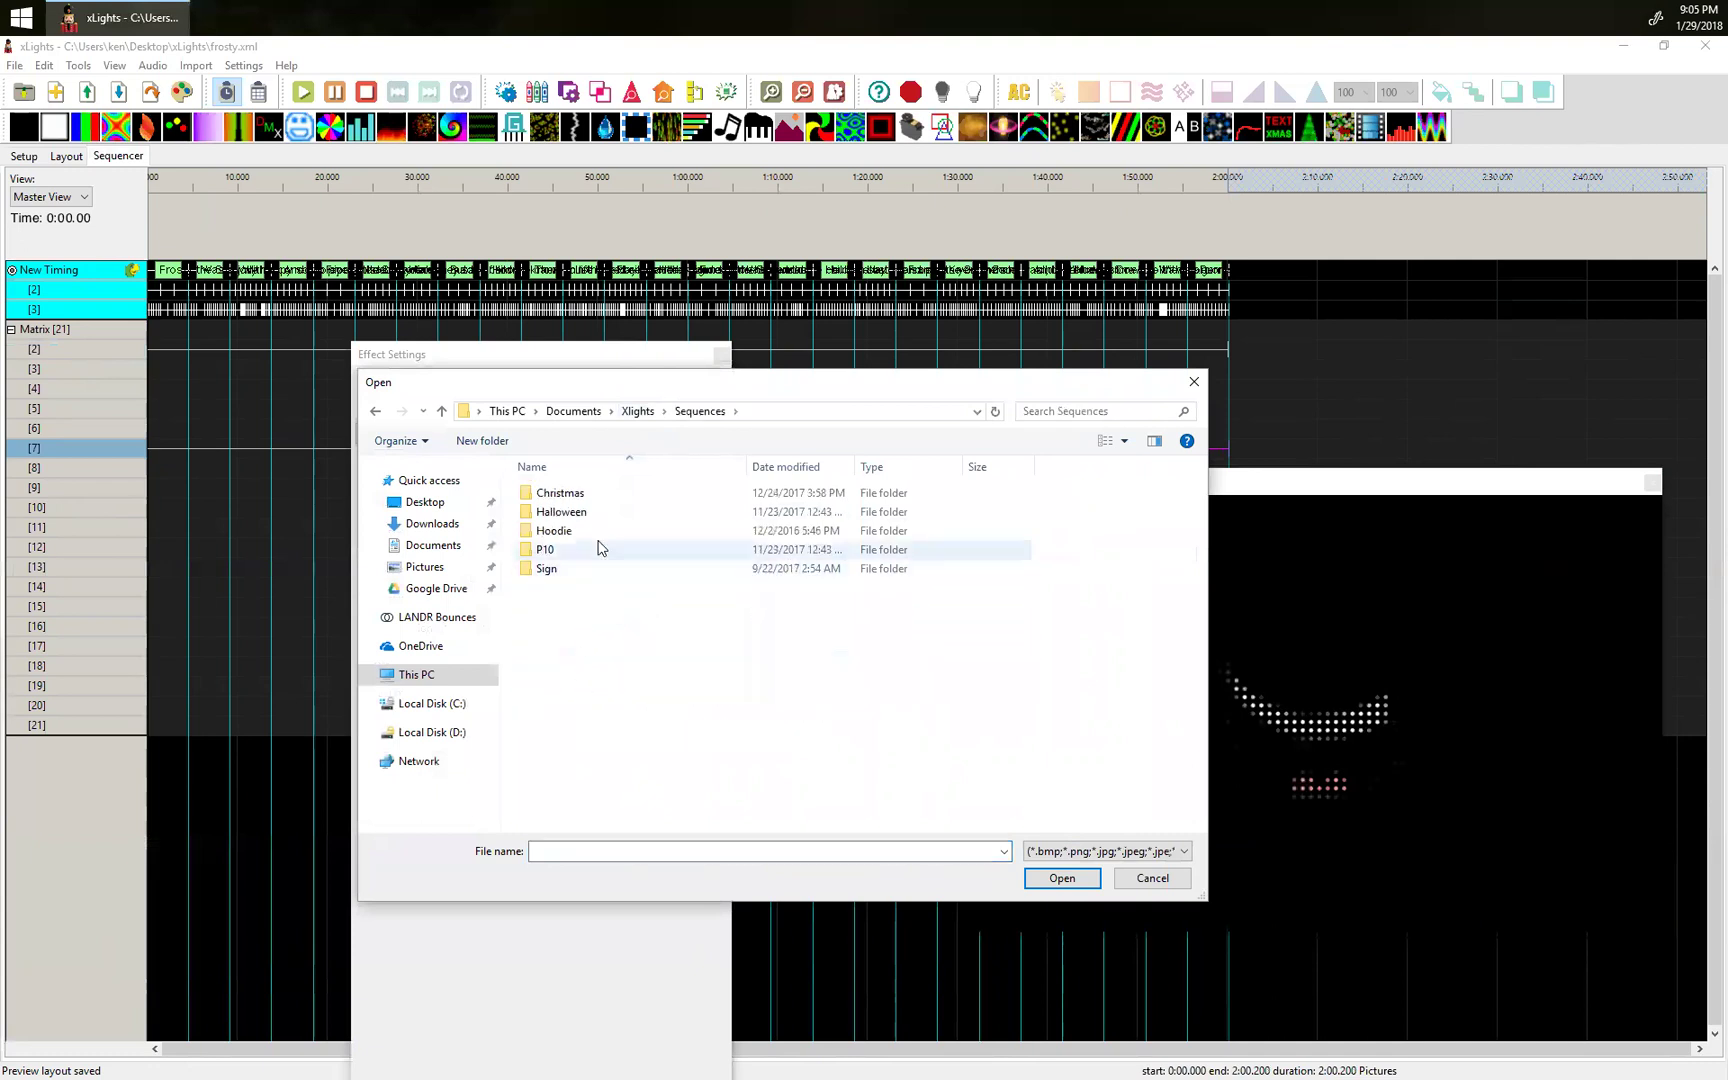
pyautogui.doubleClick(598, 494)
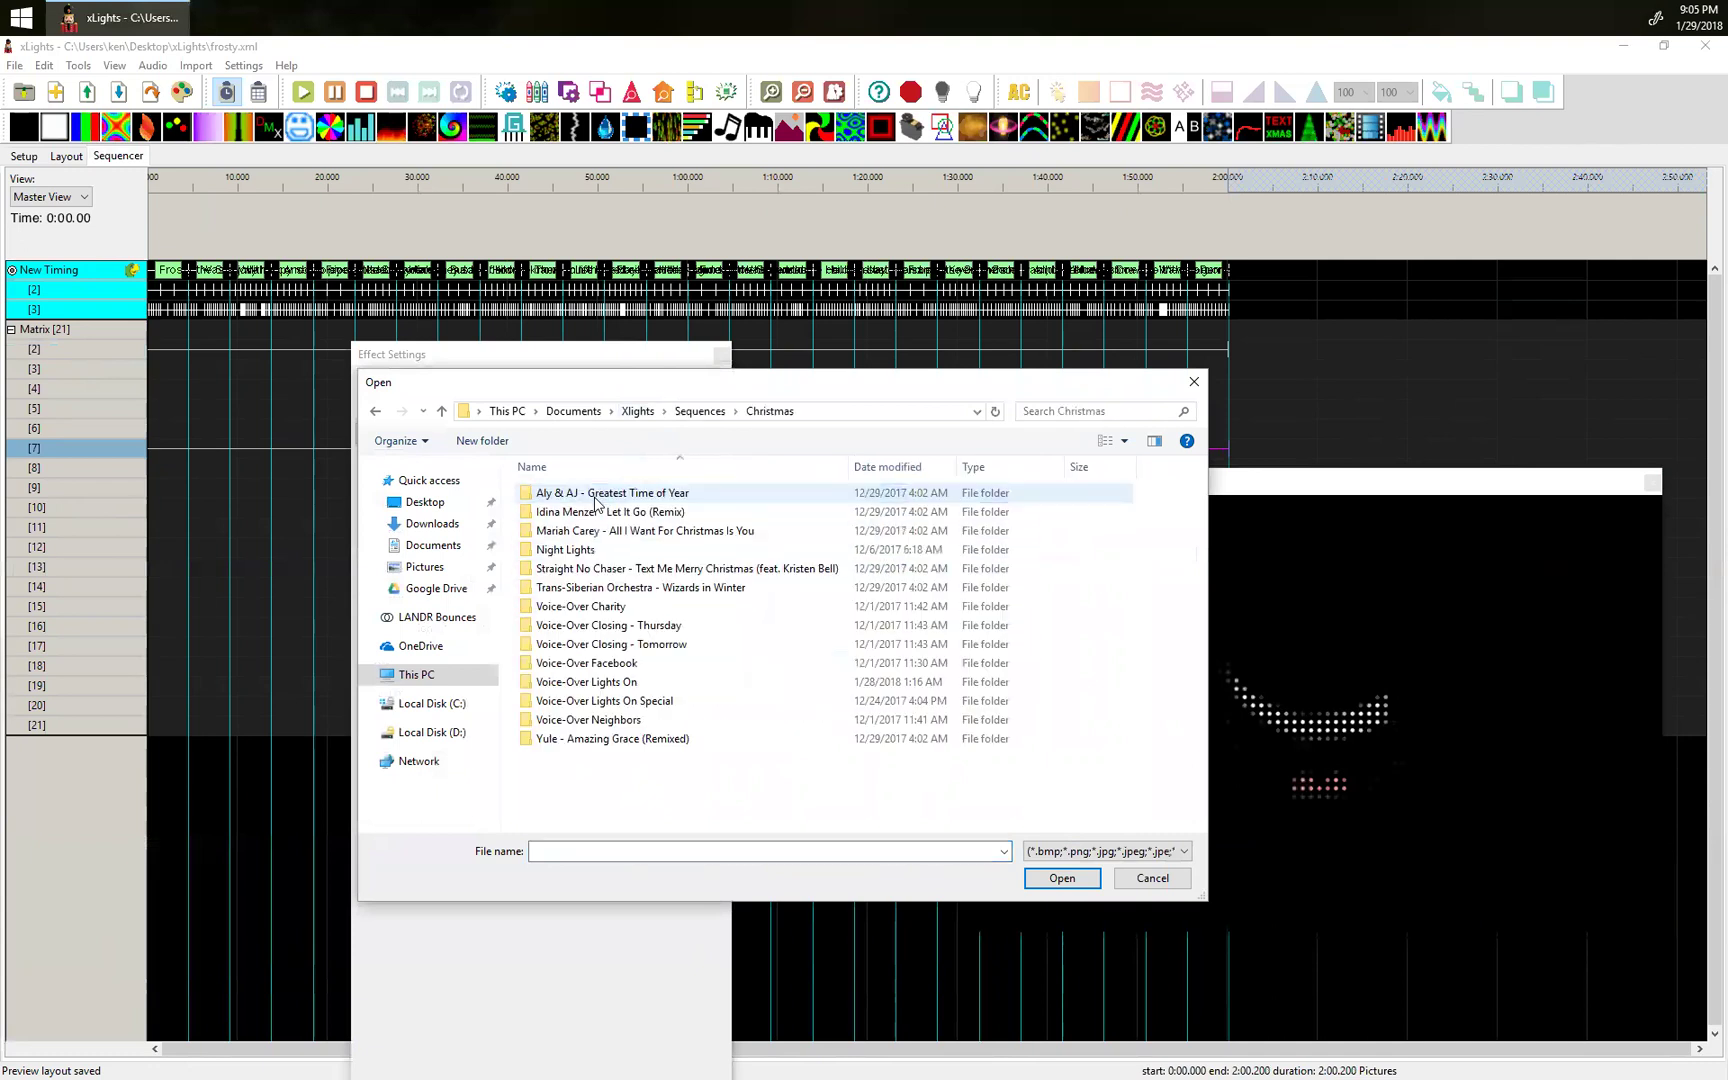
pyautogui.doubleClick(647, 572)
pyautogui.doubleClick(580, 513)
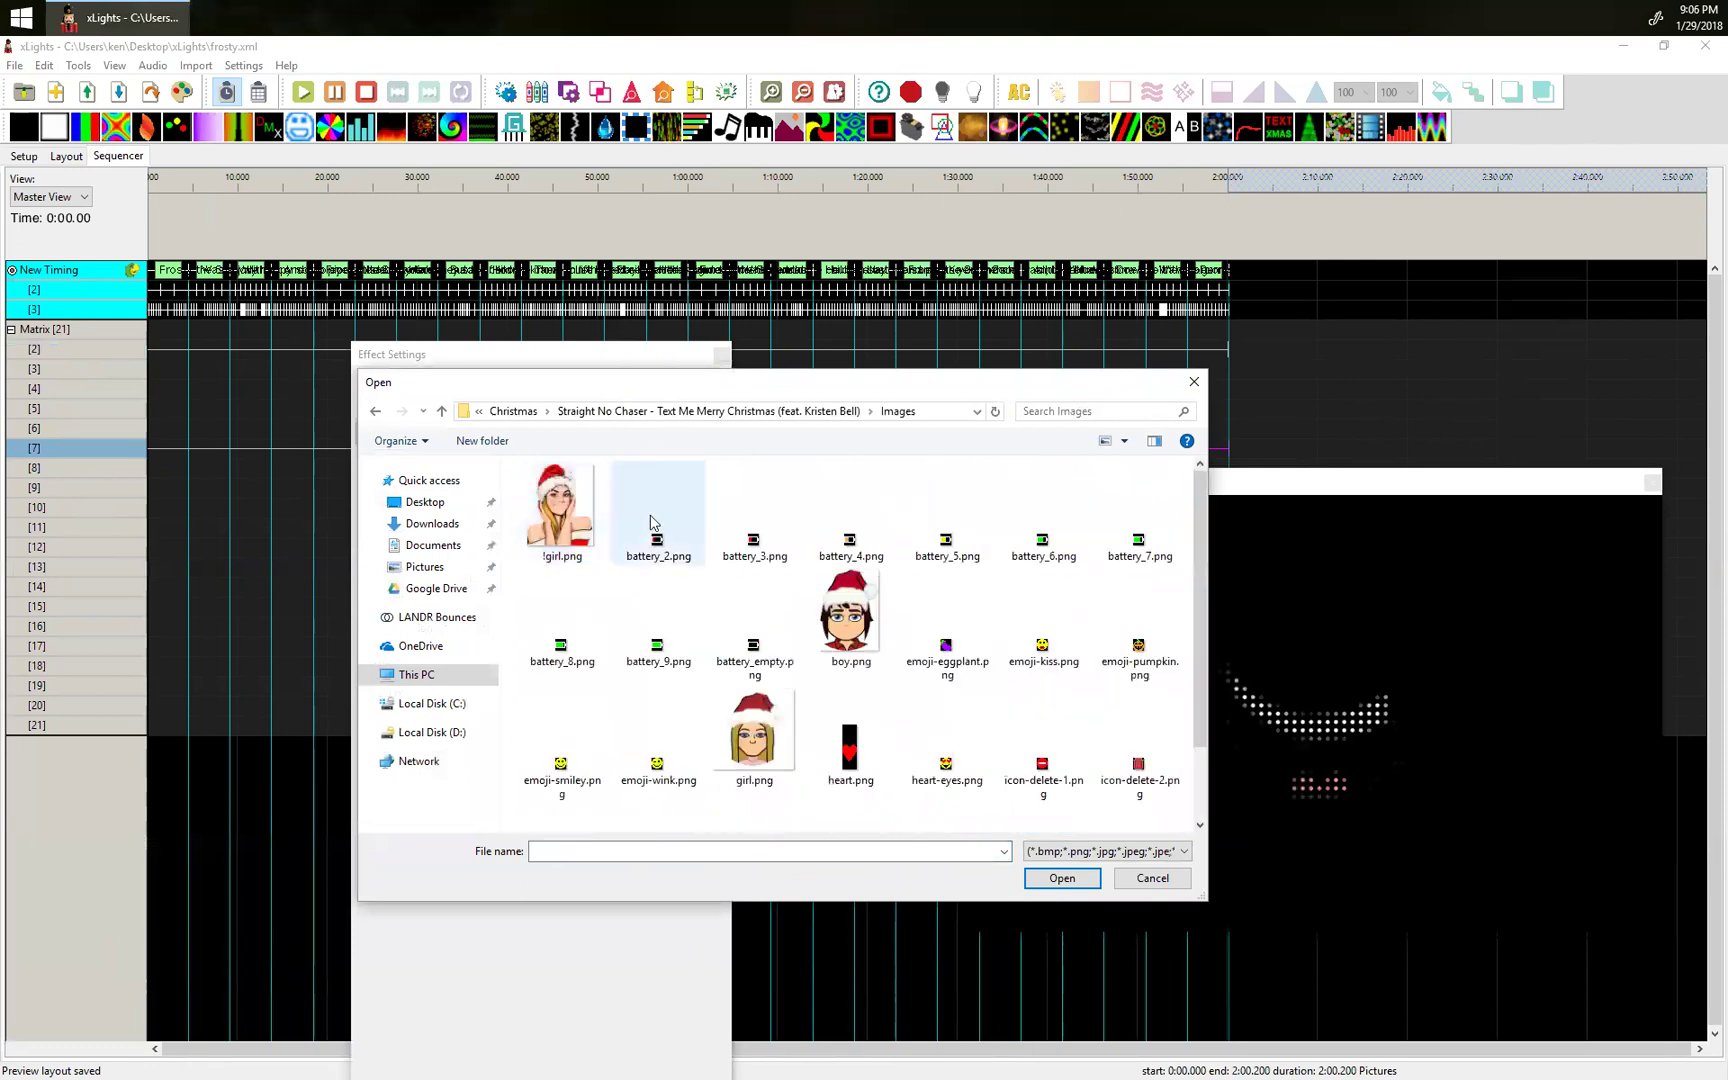
pyautogui.click(845, 612)
pyautogui.doubleClick(845, 612)
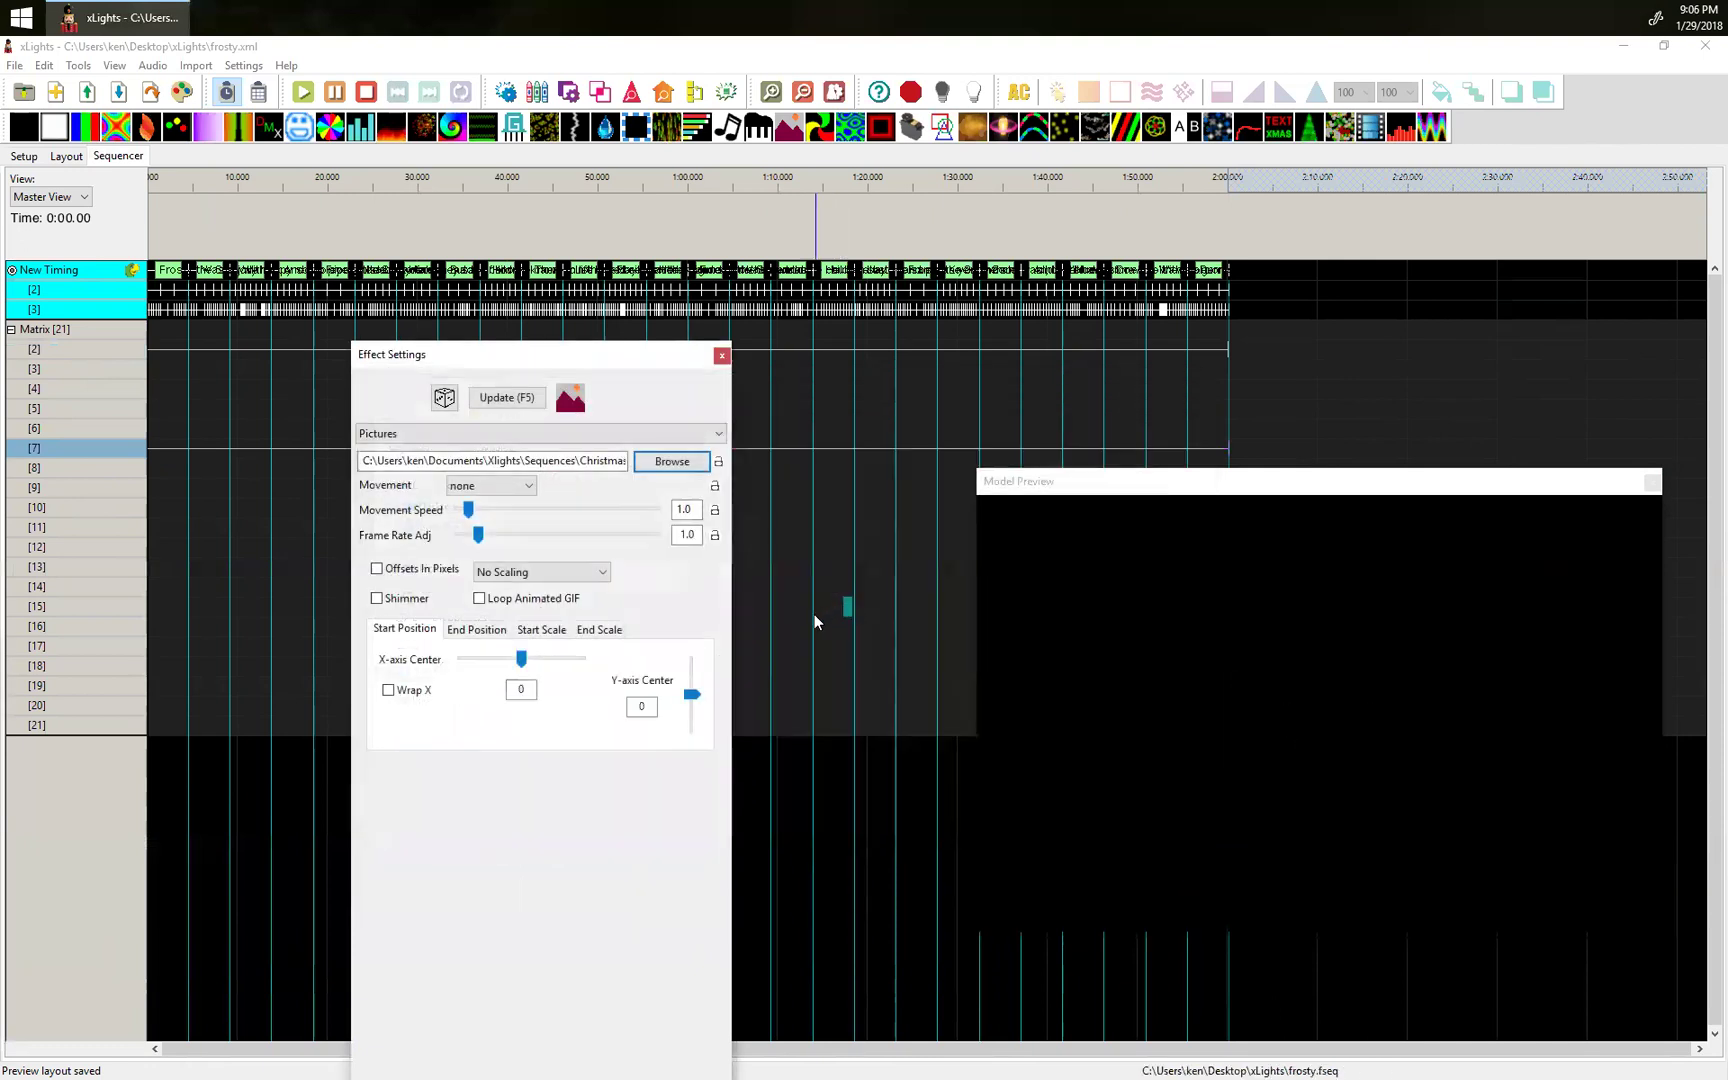
# Set the scaling of the Pictures effect on Matrix layer 7 to Scale To Fit and reposition the model preview for a clear view.
pyautogui.click(545, 573)
pyautogui.click(539, 604)
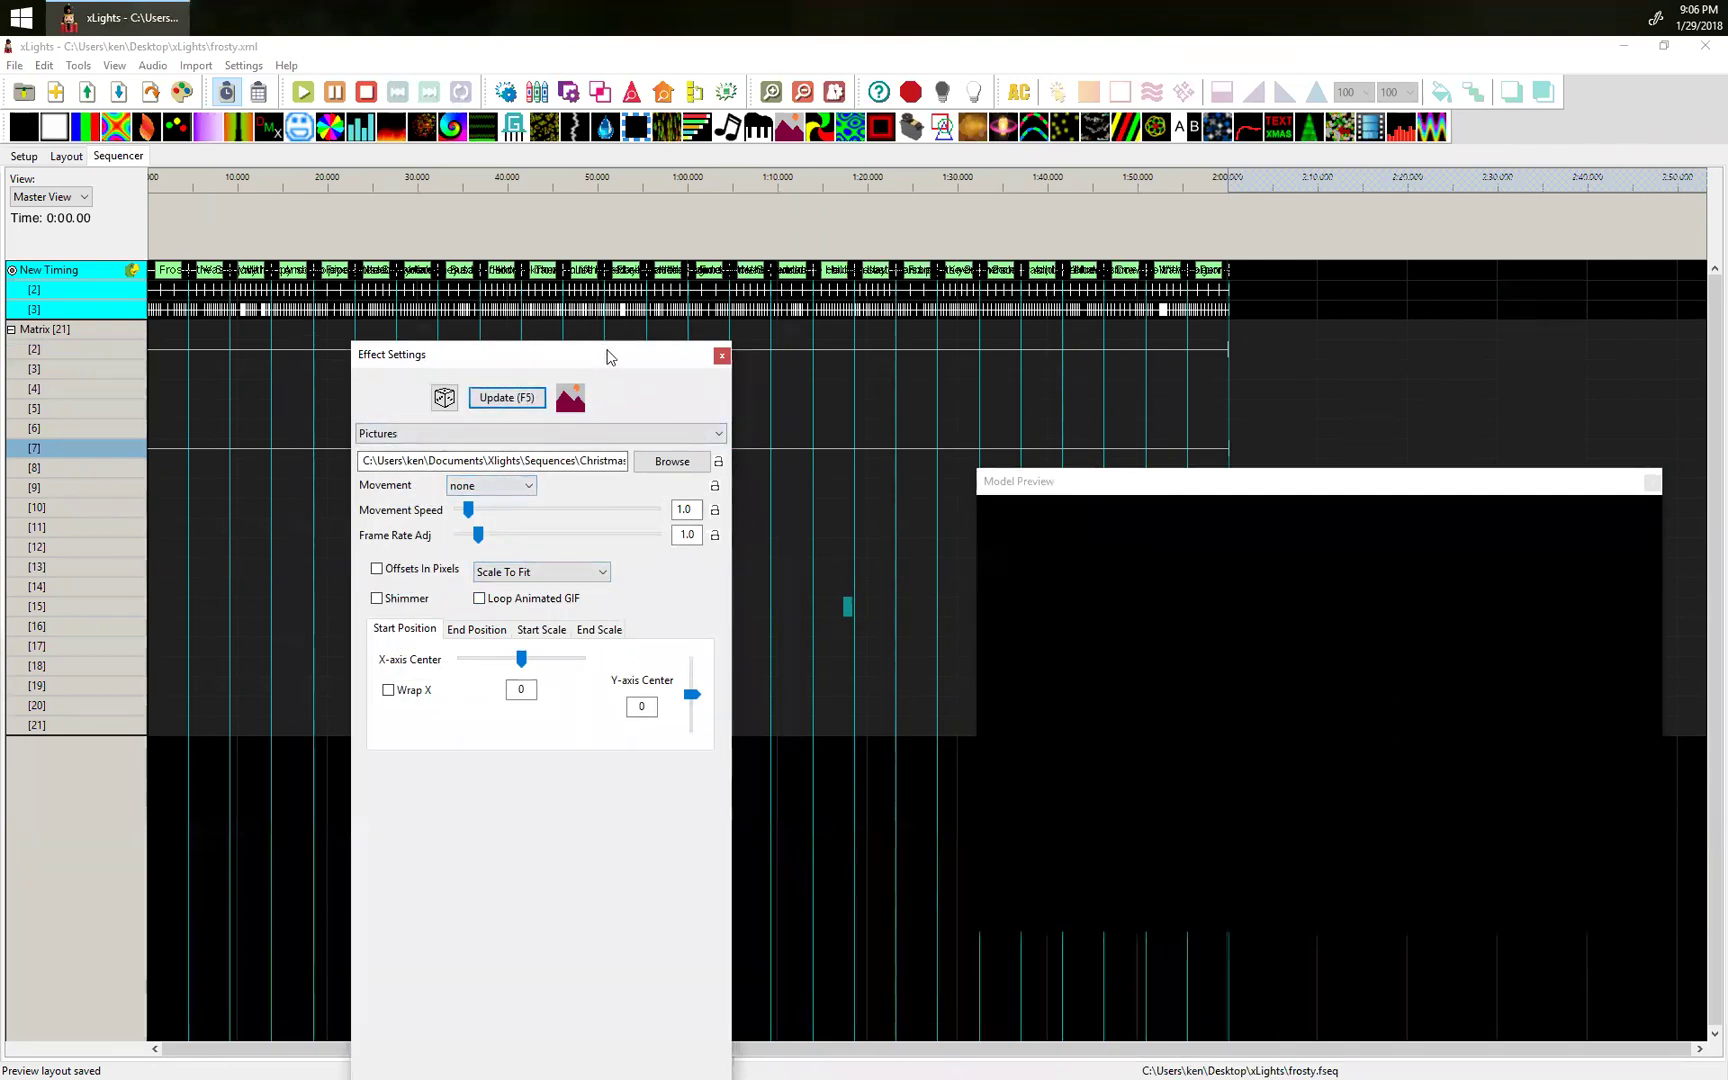
pyautogui.click(722, 355)
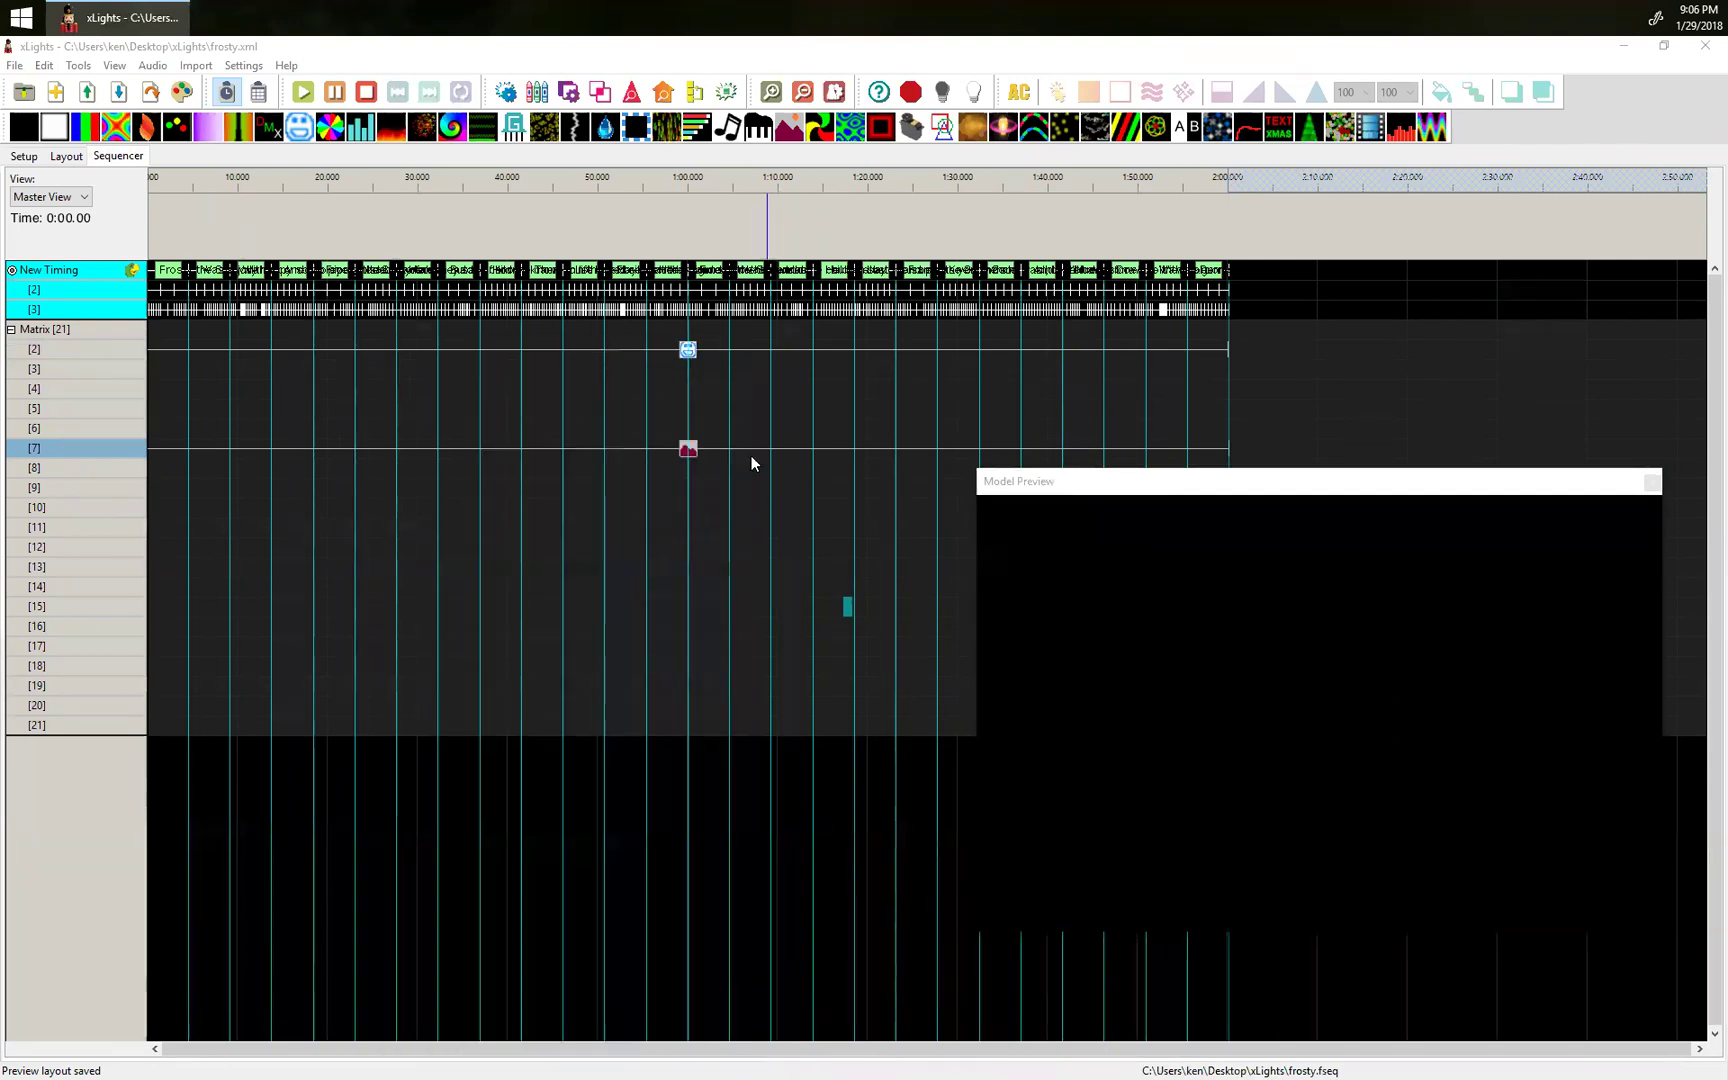
pyautogui.click(688, 450)
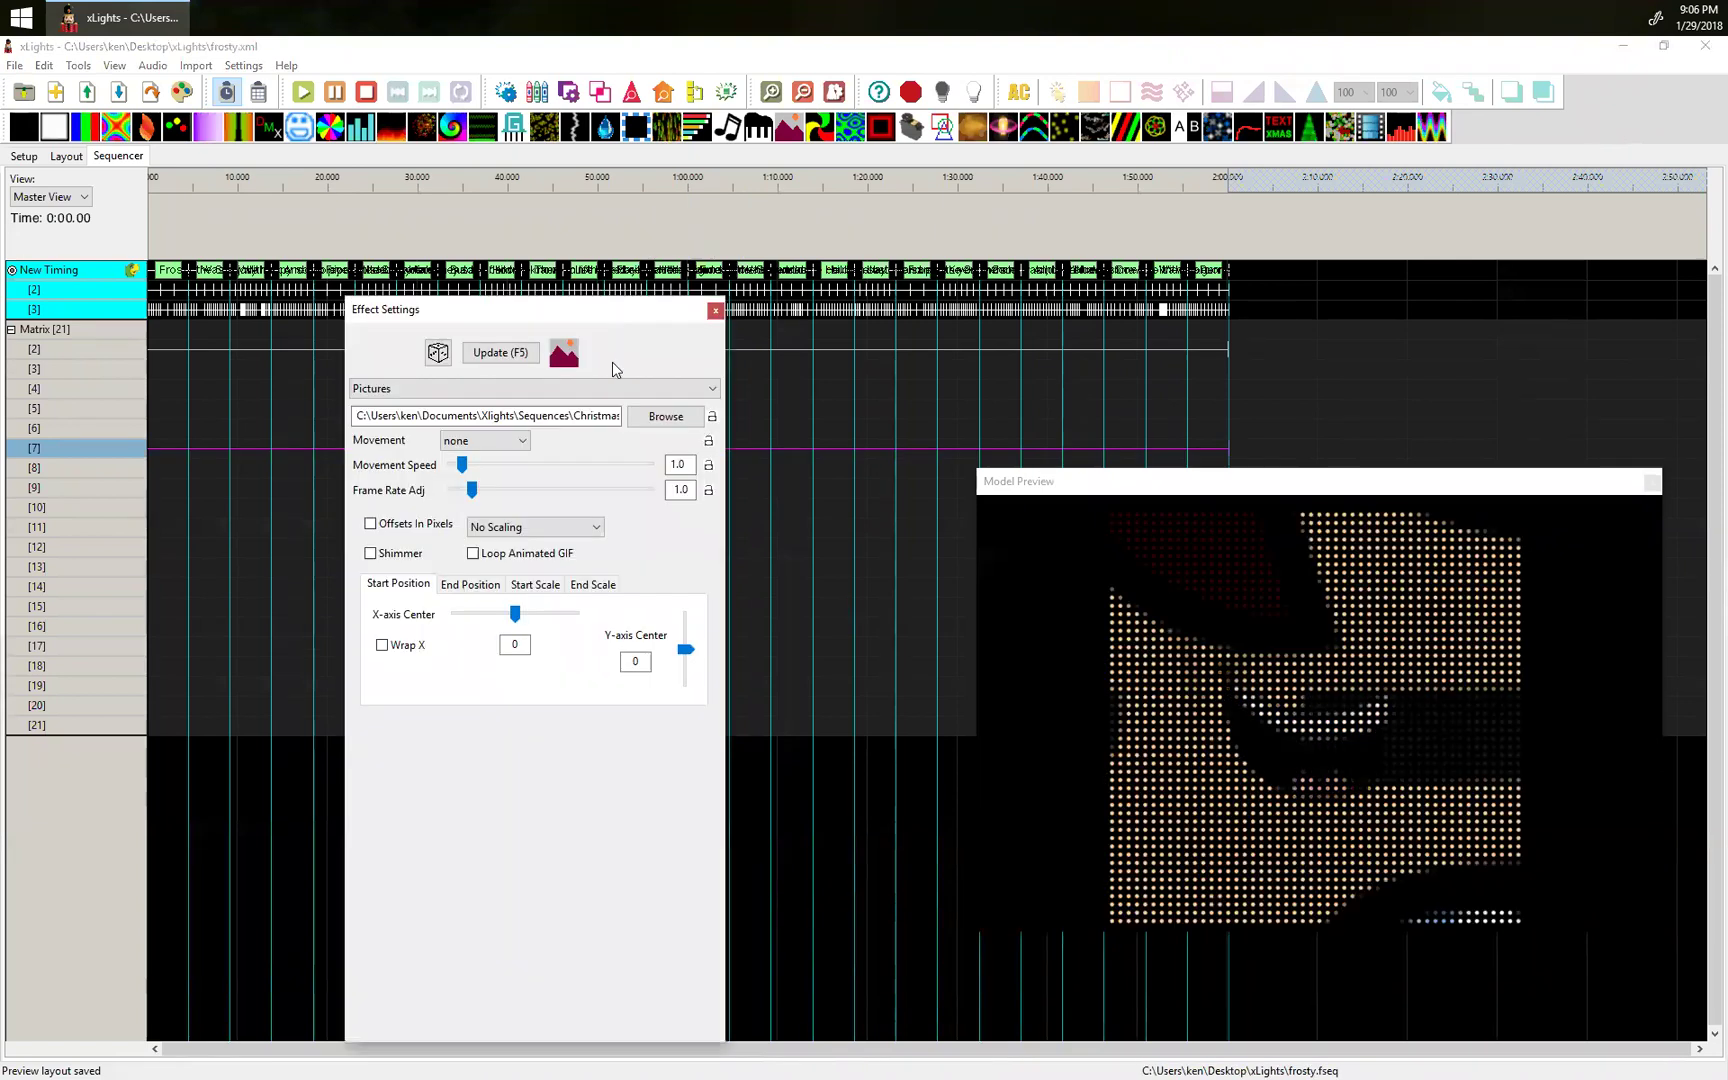
pyautogui.click(534, 527)
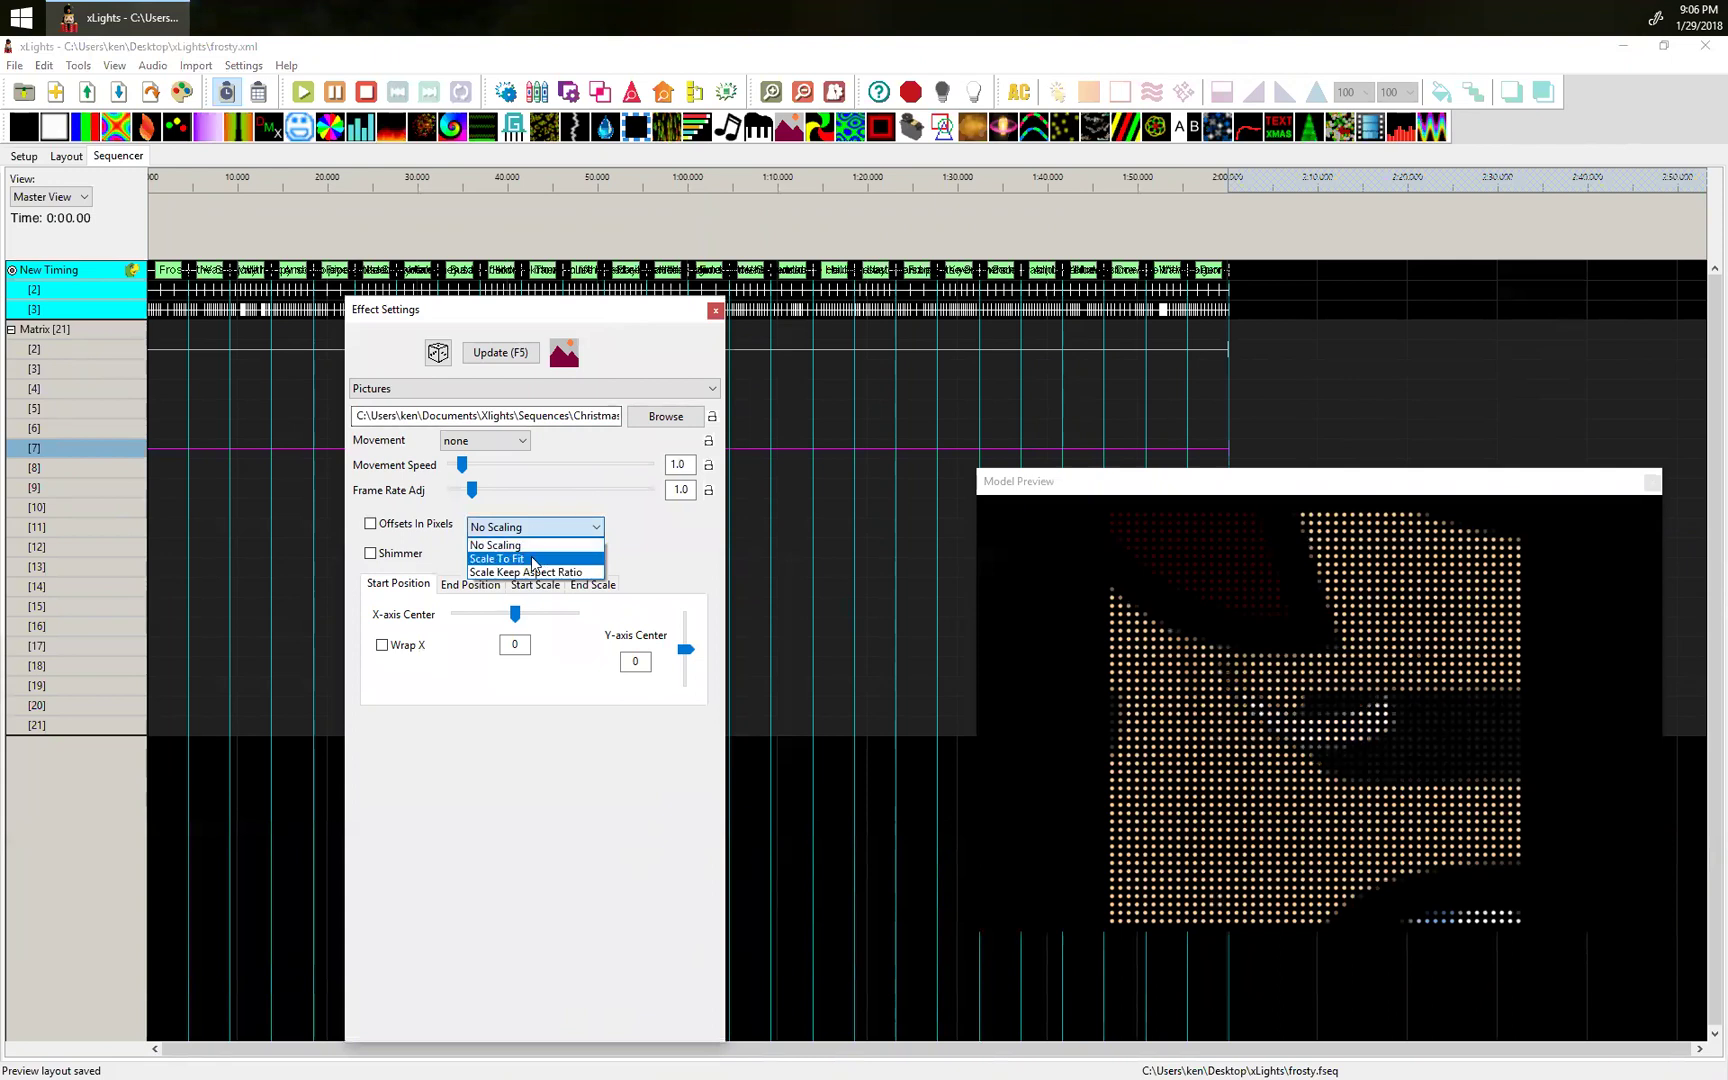
pyautogui.click(545, 559)
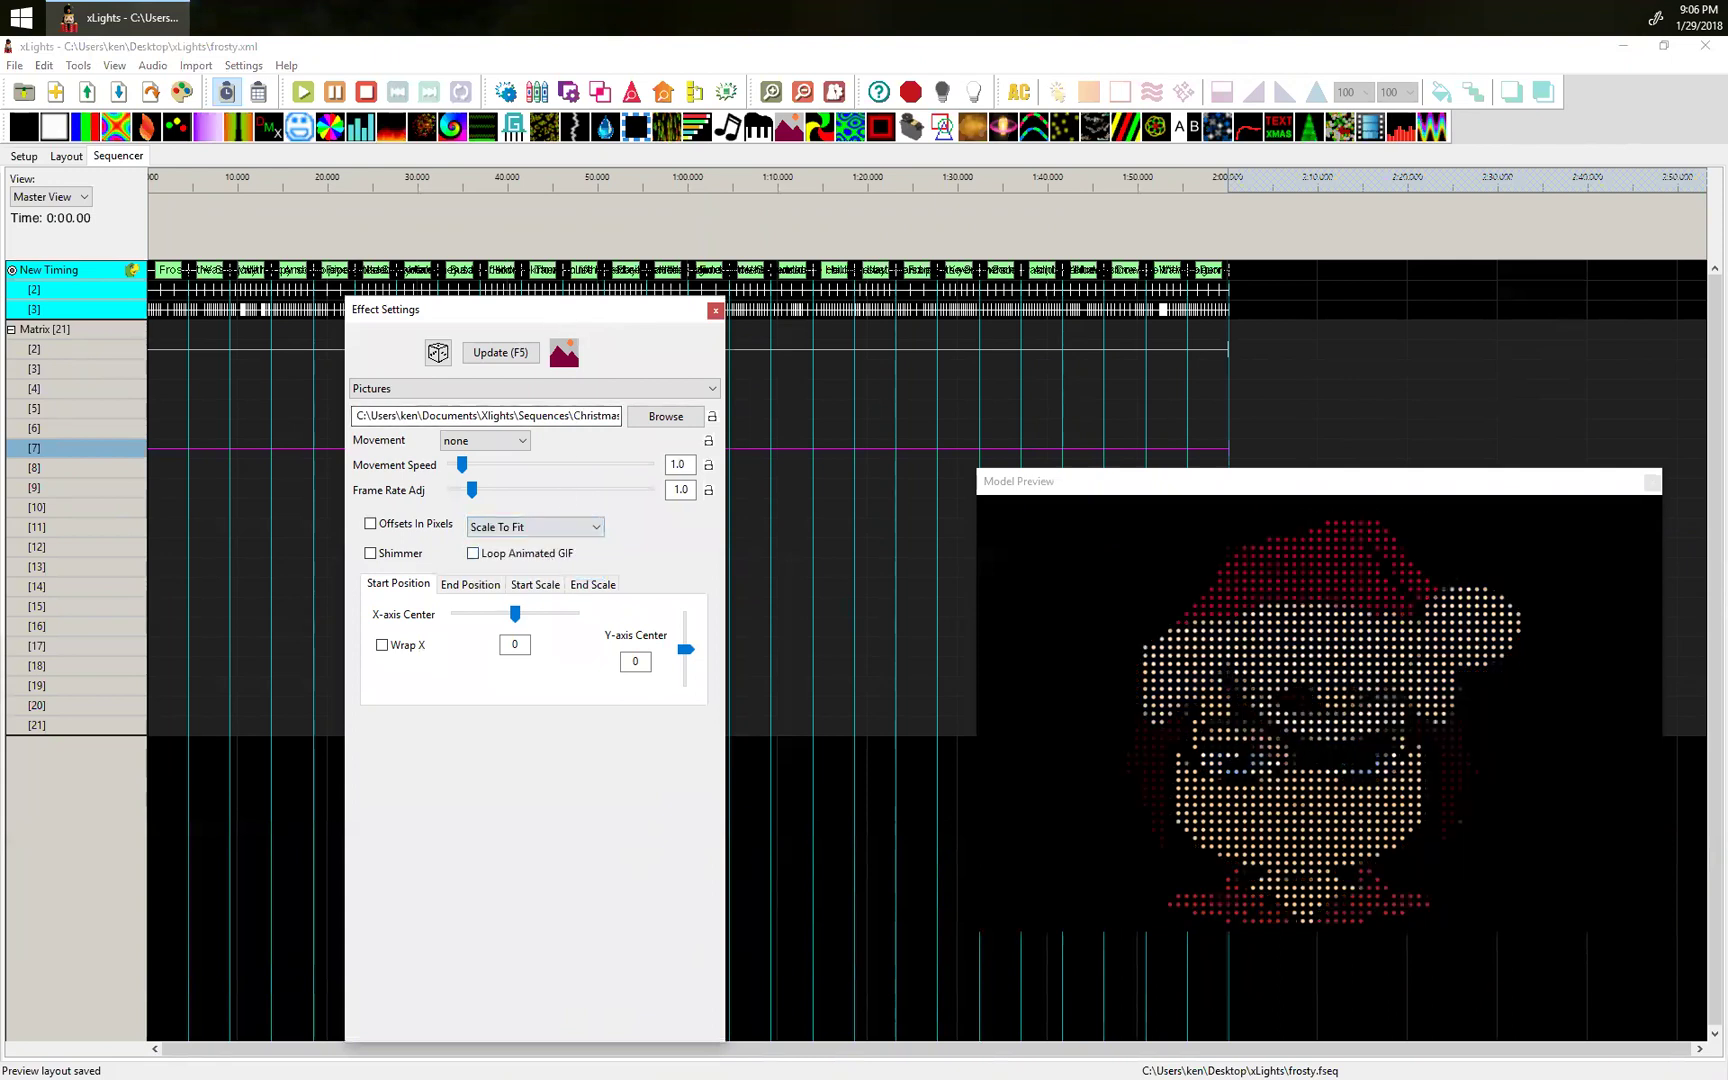
pyautogui.press('Escape')
pyautogui.moveTo(1304, 490); pyautogui.dragTo(1145, 397)
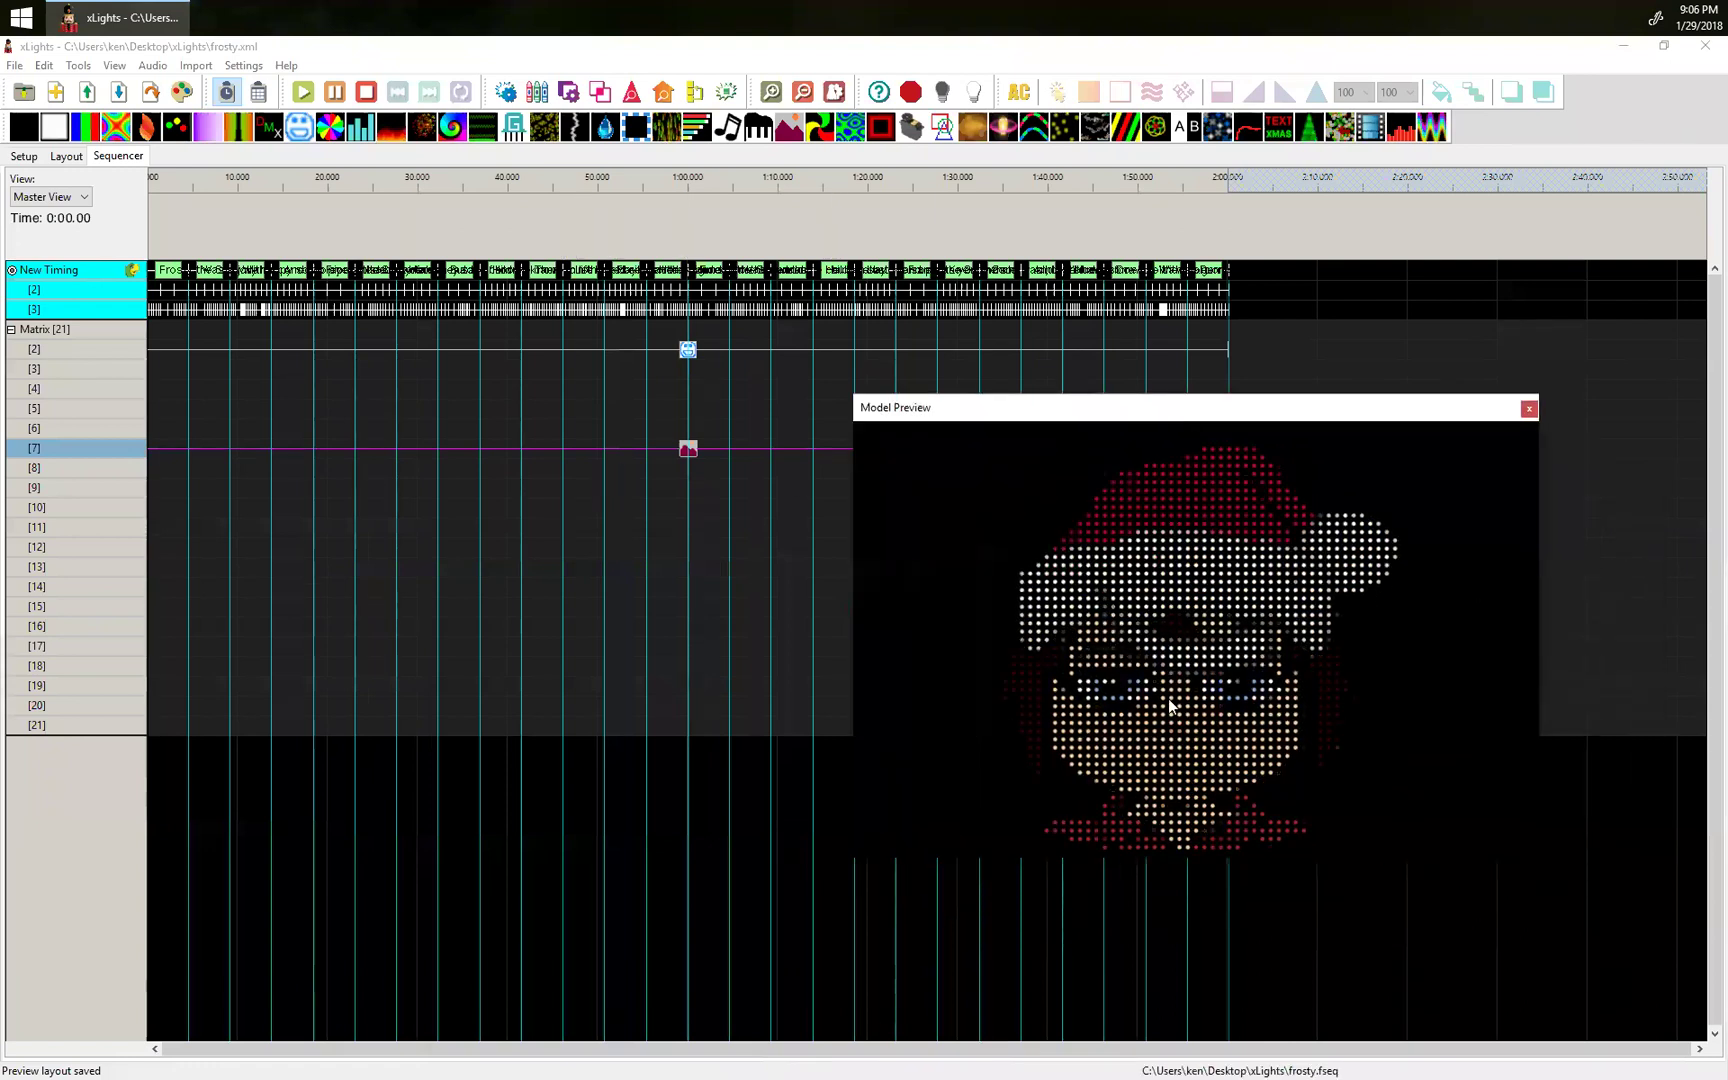
# Shrink the render buffer of the layer 2 Faces effect over the boy's mouth area, from about 14x0 to about 70x38.
pyautogui.click(687, 350)
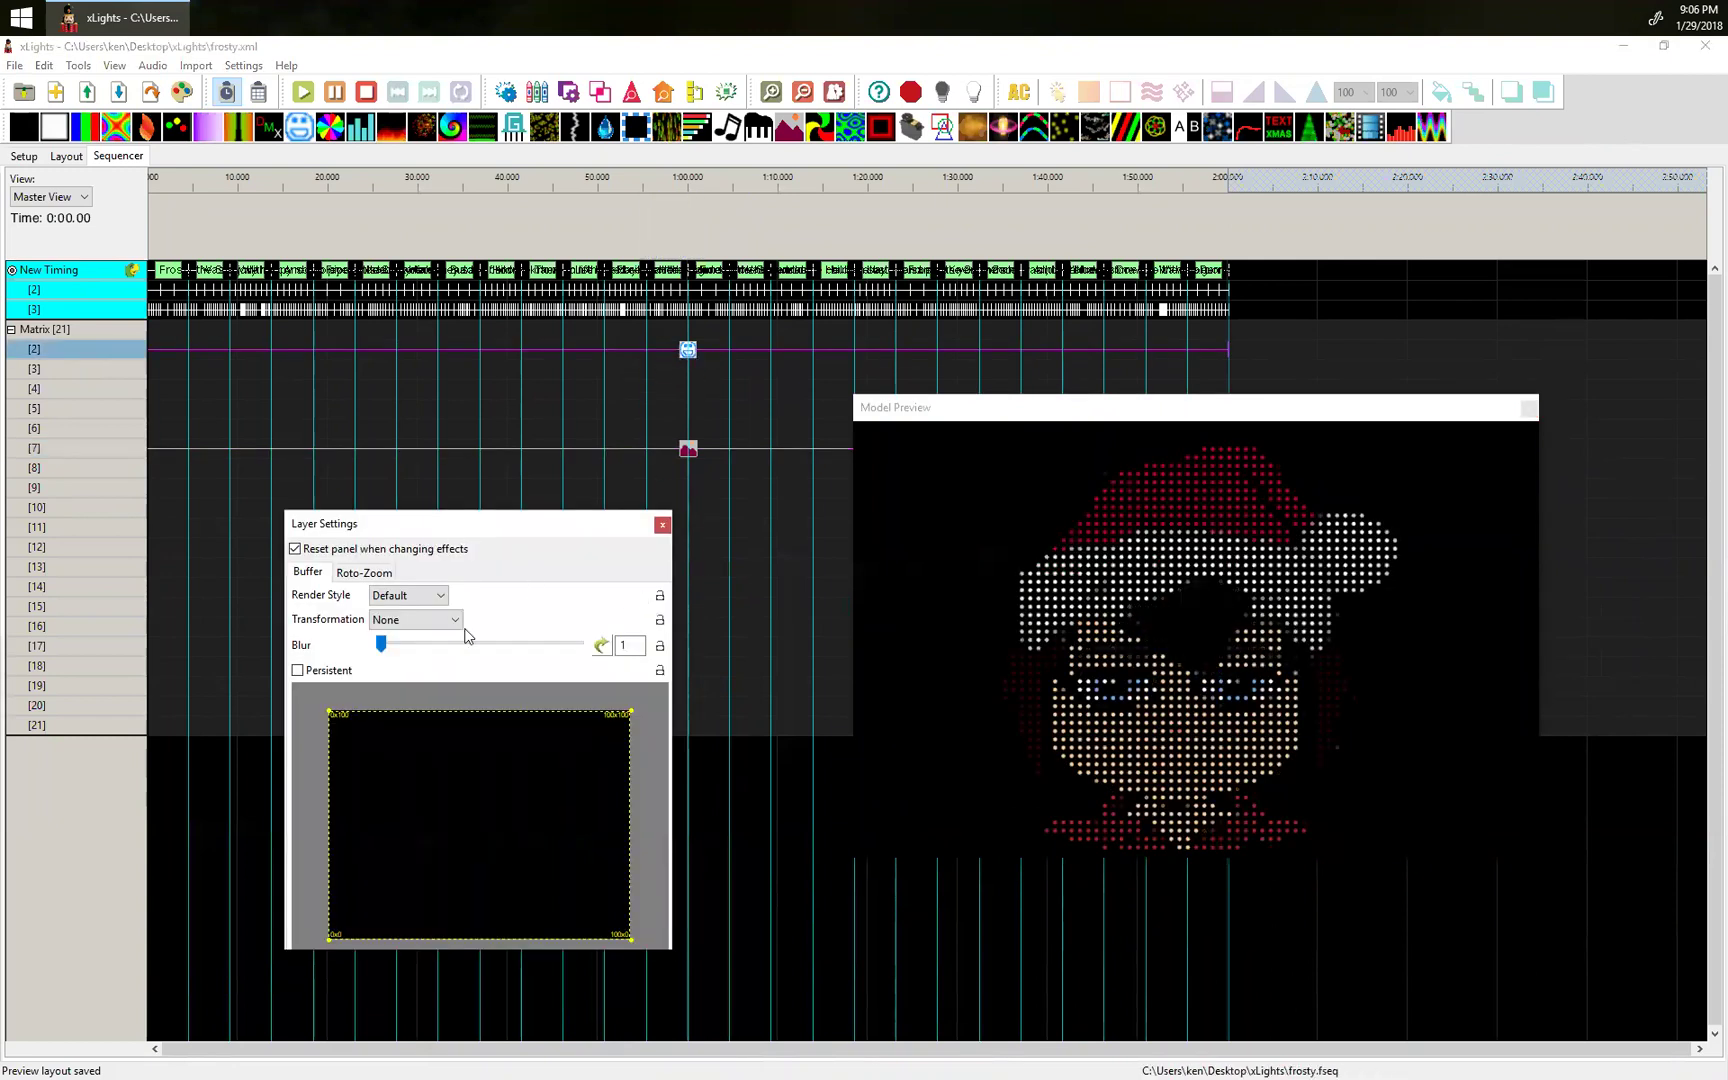
pyautogui.moveTo(632, 713); pyautogui.dragTo(471, 820)
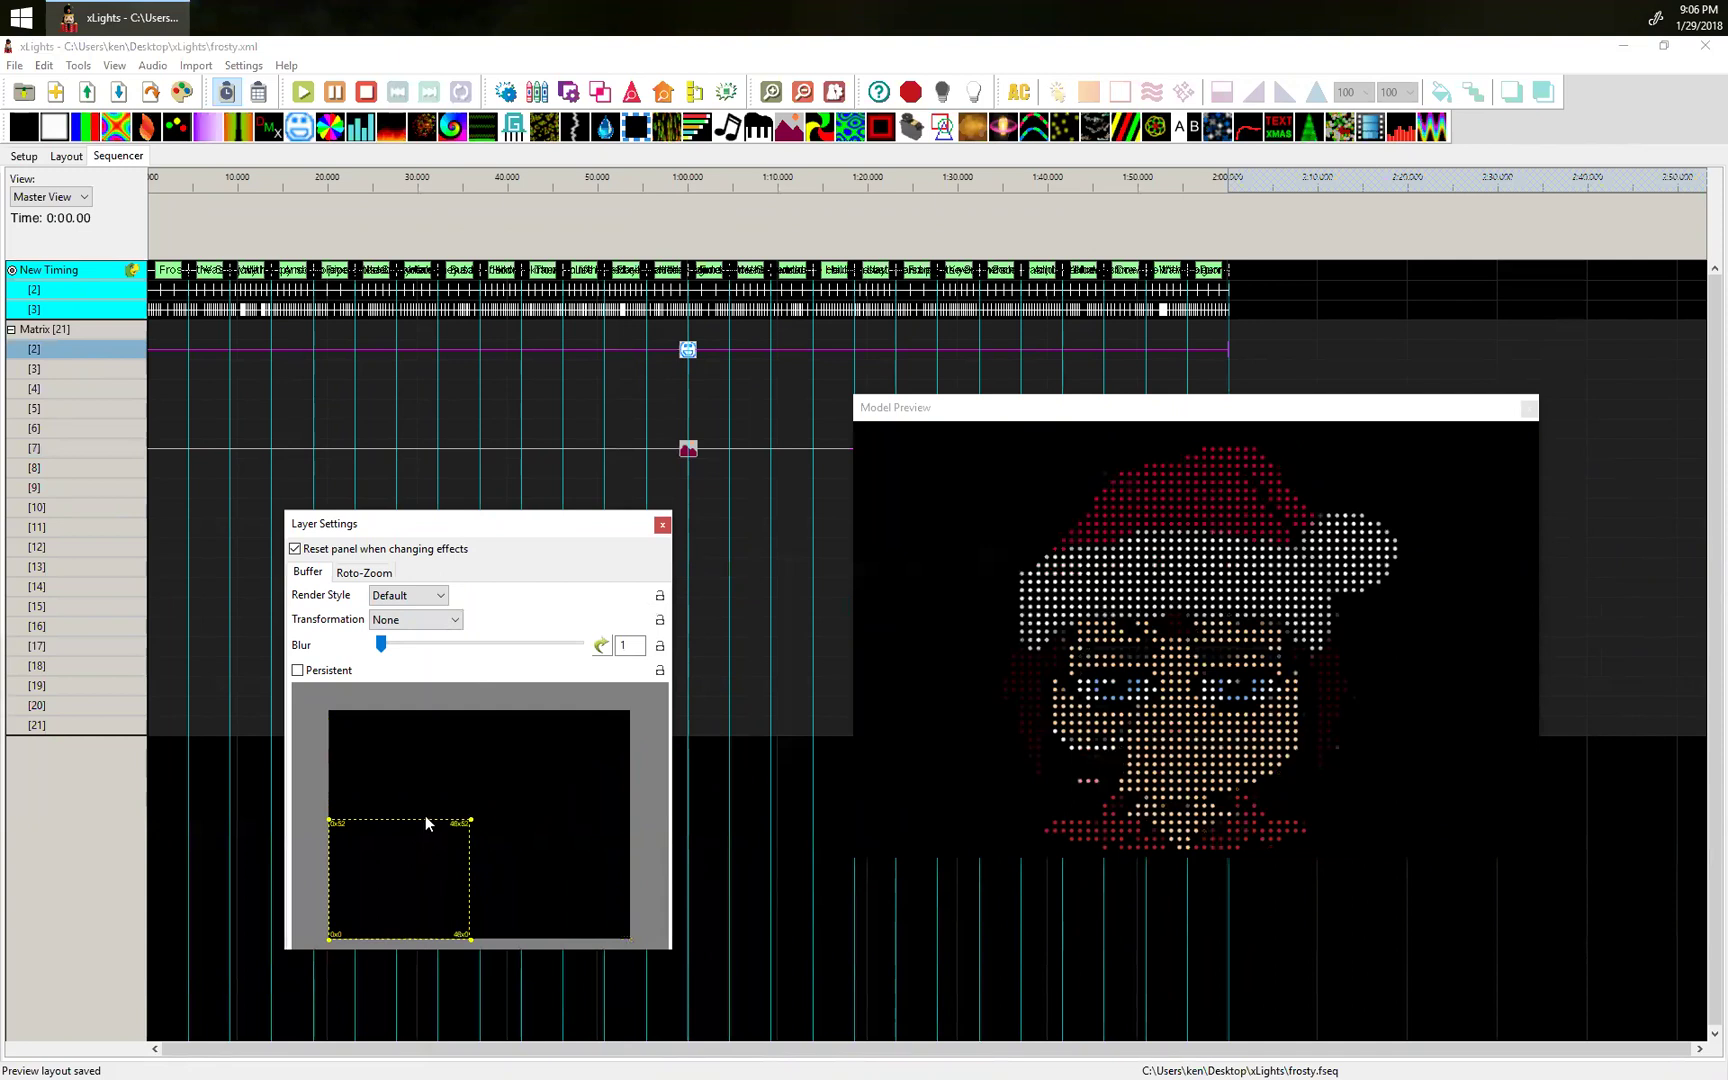
pyautogui.moveTo(474, 828); pyautogui.dragTo(560, 814)
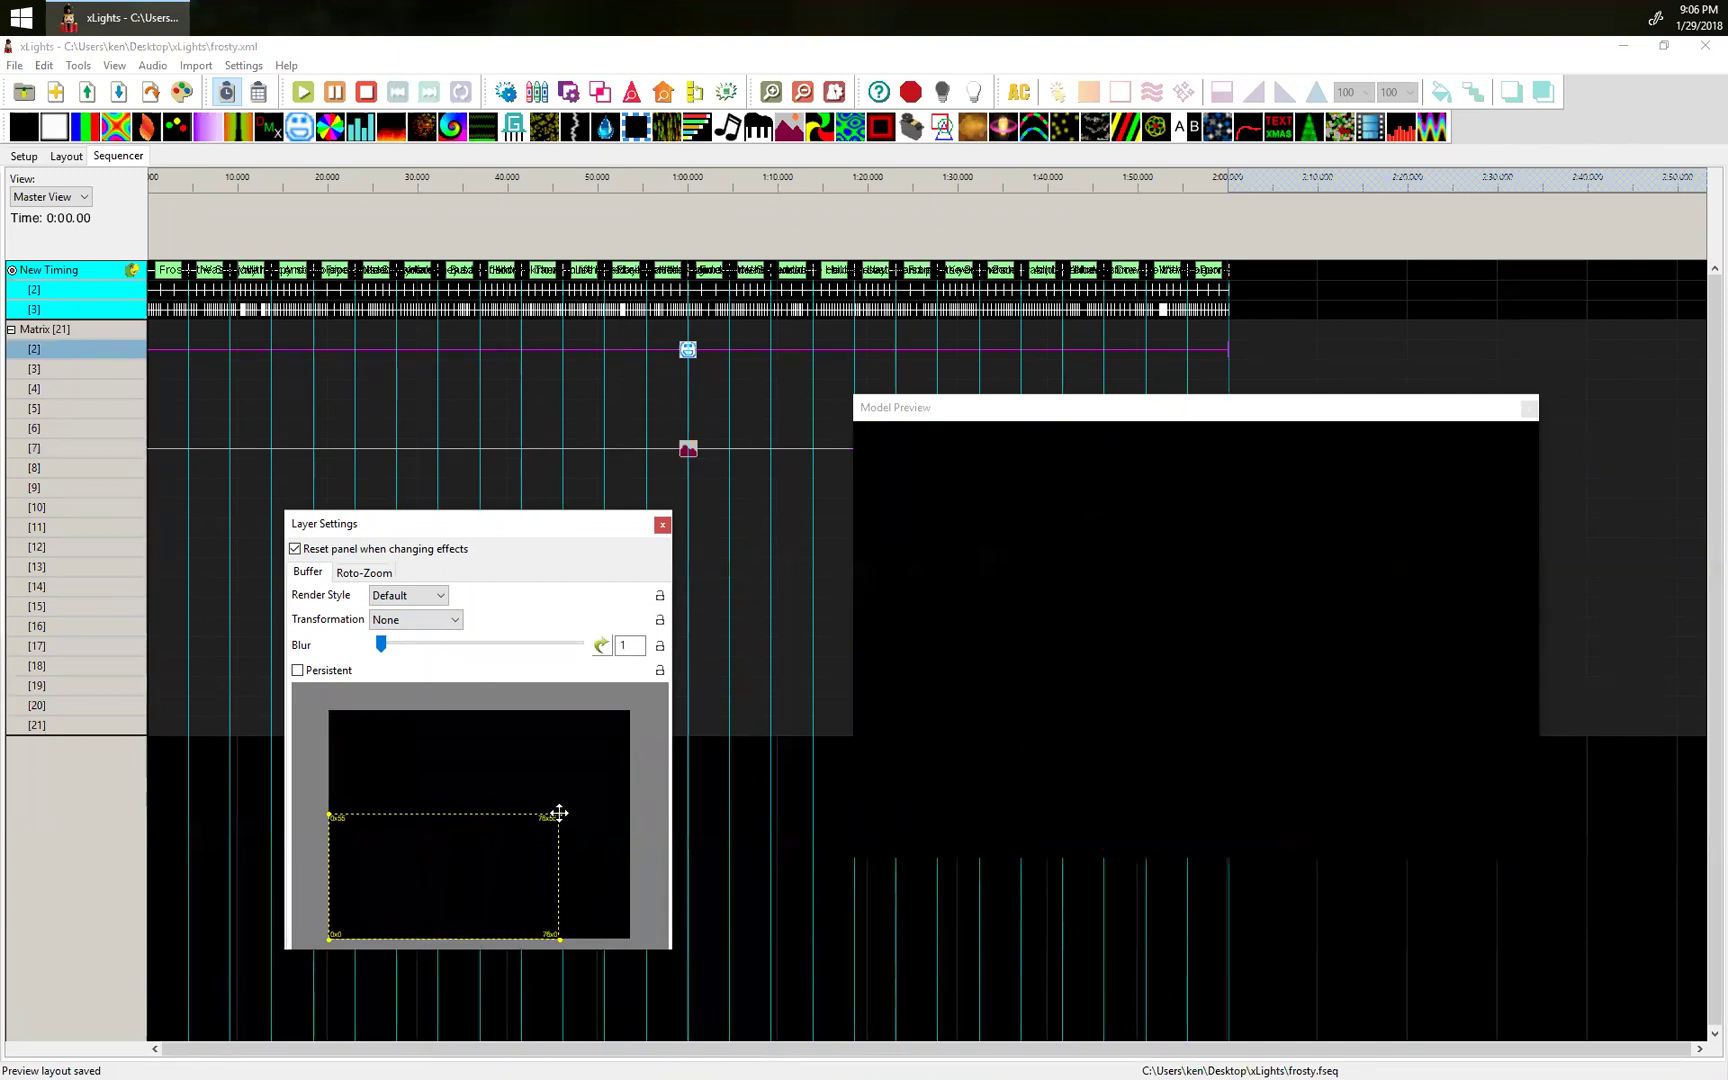
pyautogui.moveTo(329, 940); pyautogui.dragTo(381, 930)
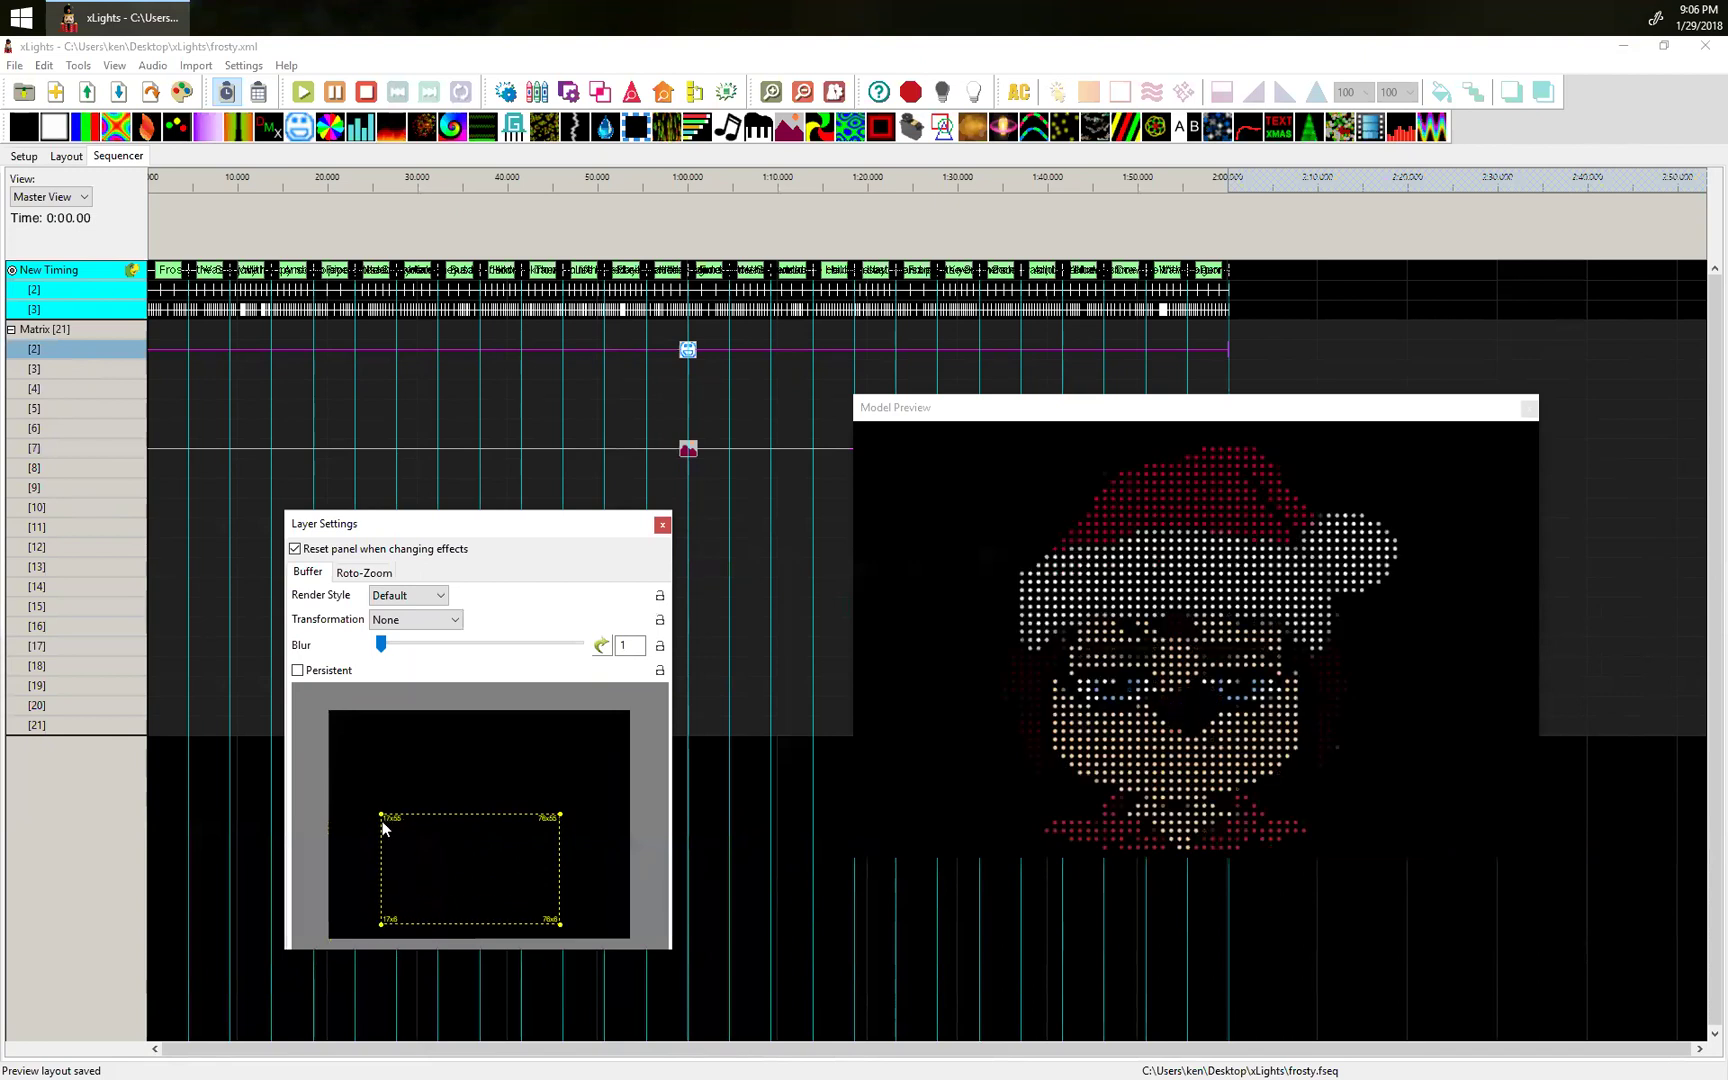
pyautogui.moveTo(381, 818); pyautogui.dragTo(373, 850)
pyautogui.moveTo(371, 926); pyautogui.dragTo(371, 937)
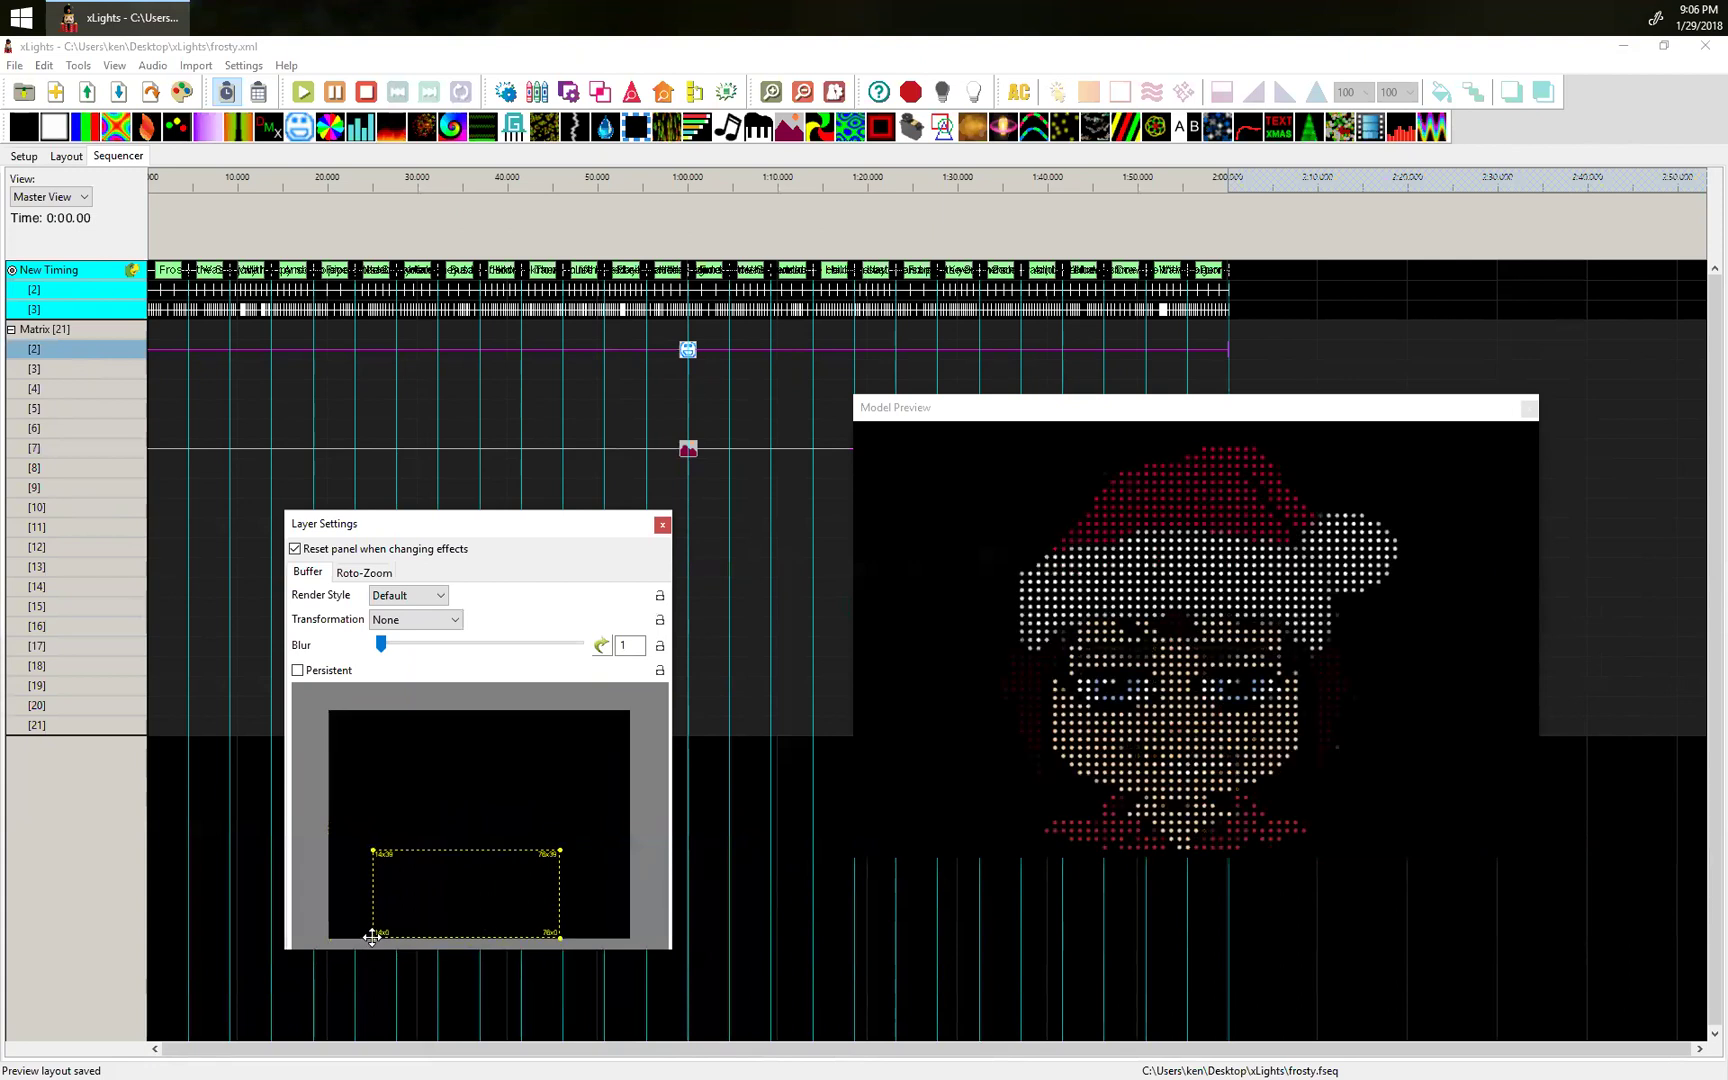
pyautogui.moveTo(561, 849); pyautogui.dragTo(543, 850)
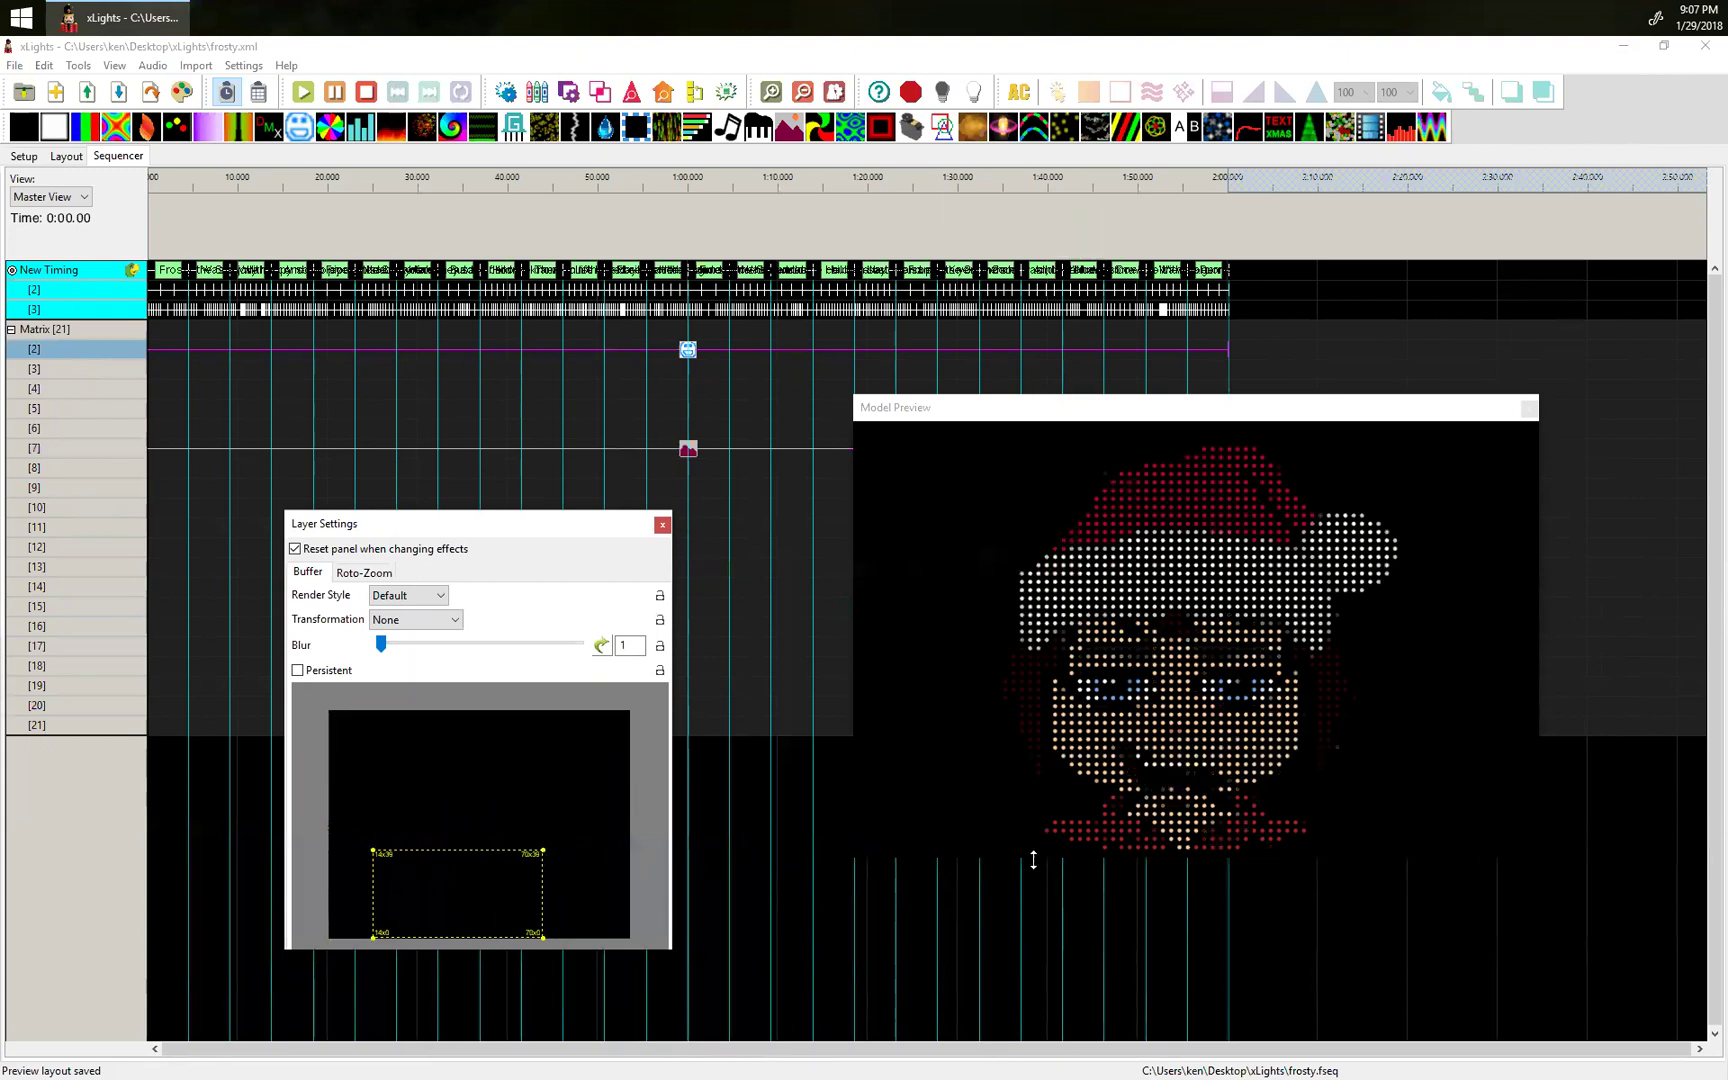
# Enlarge the model preview and tighten the Faces effect's buffer around the boy's mouth, from about 22x5 to about 66x35.
pyautogui.moveTo(1033, 860); pyautogui.dragTo(1034, 965)
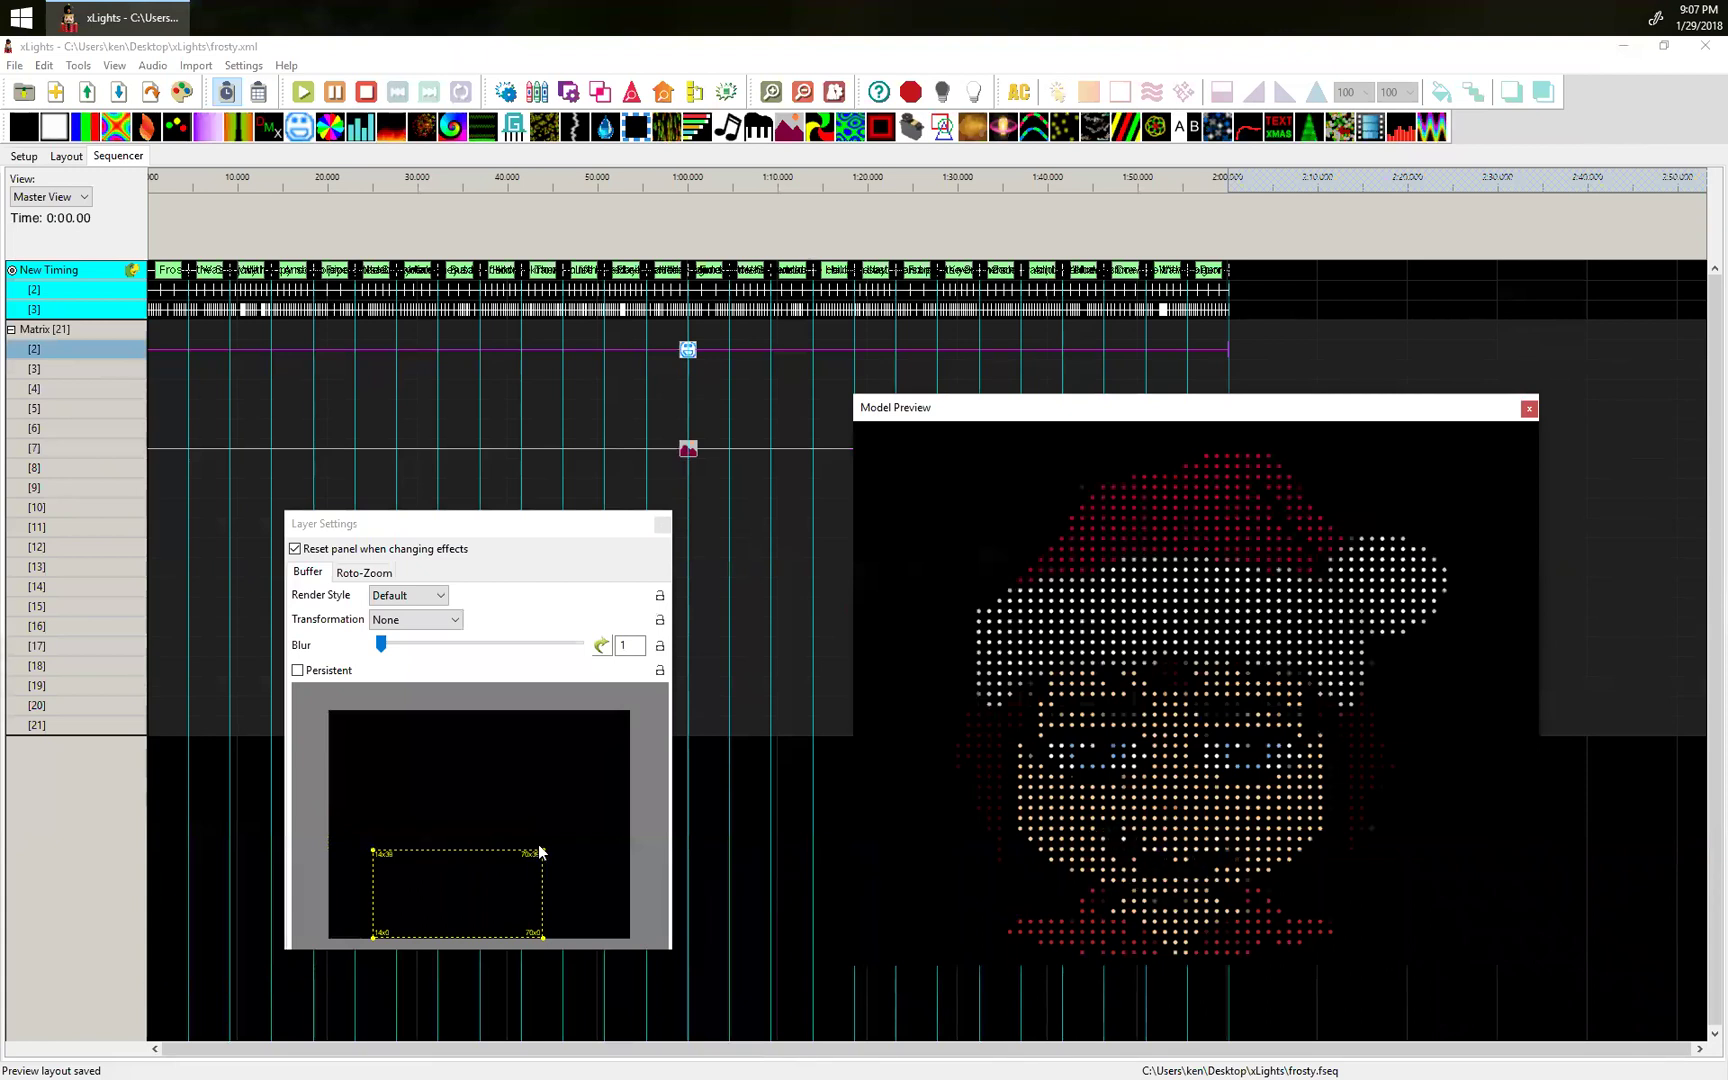
pyautogui.moveTo(542, 849)
pyautogui.mouseDown()
pyautogui.moveTo(512, 860)
pyautogui.moveTo(531, 837)
pyautogui.mouseUp()
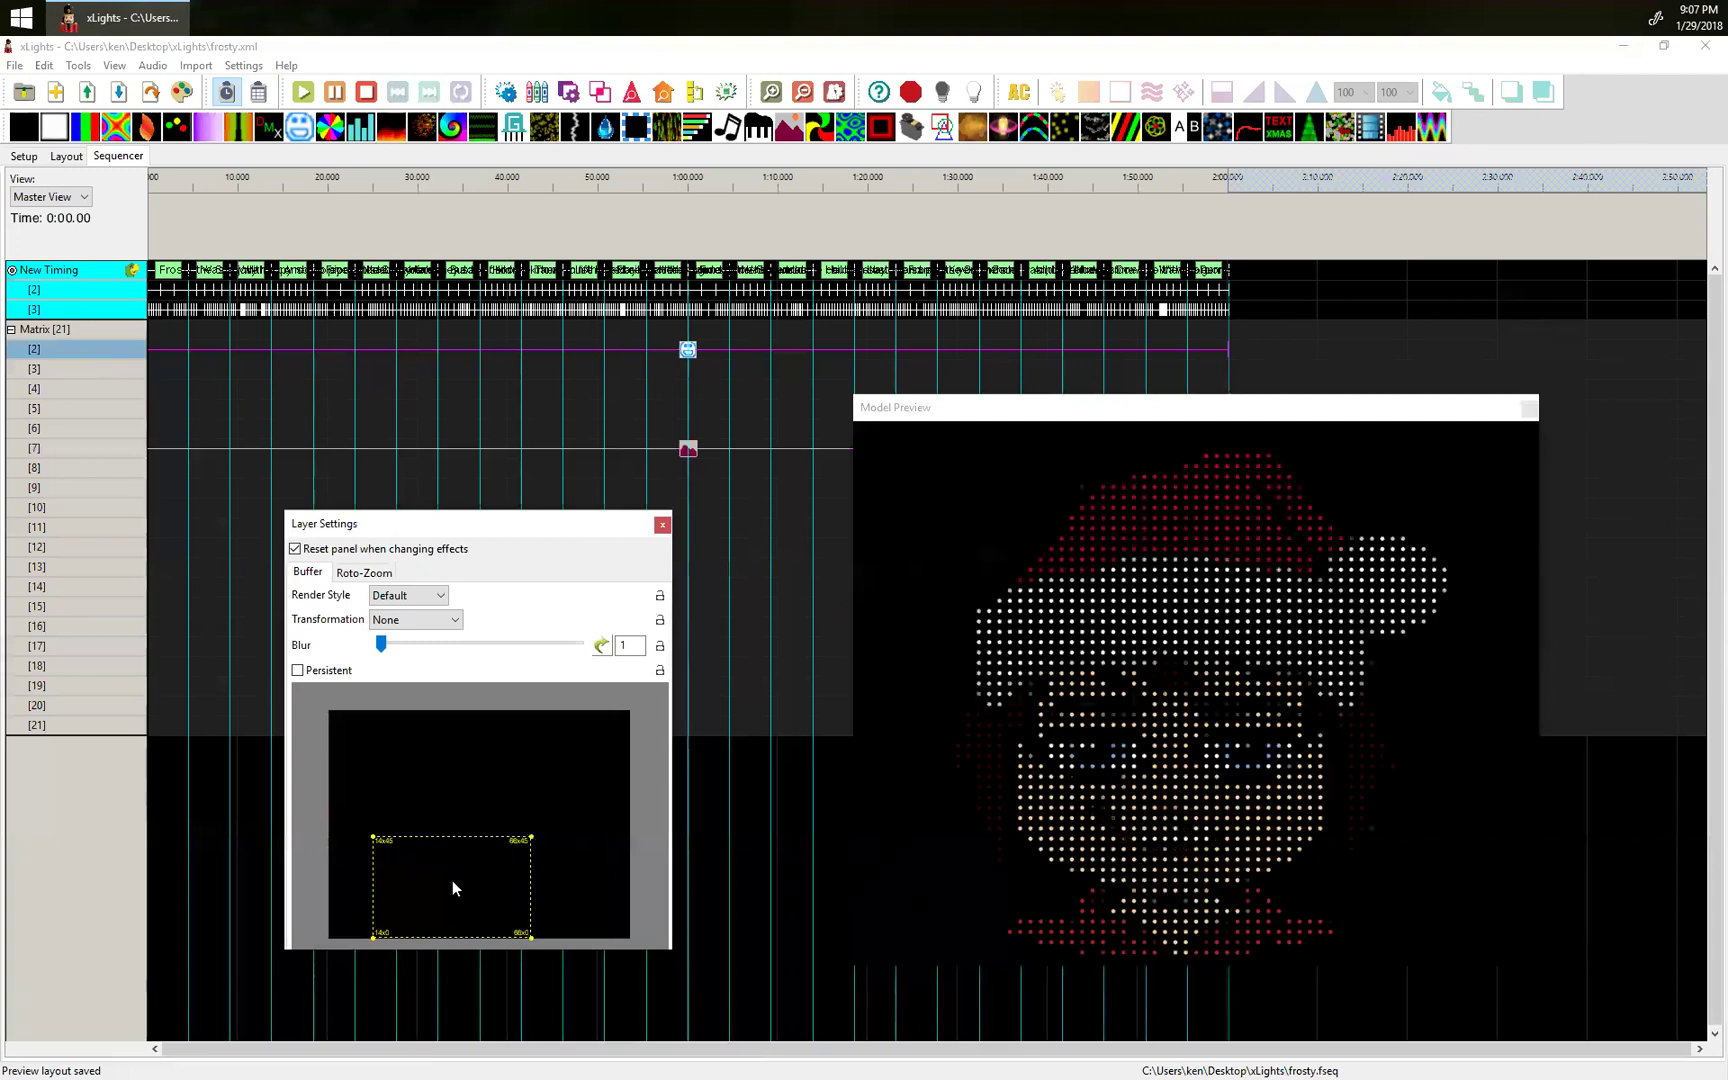
pyautogui.moveTo(372, 936); pyautogui.dragTo(398, 927)
pyautogui.moveTo(531, 838); pyautogui.dragTo(528, 858)
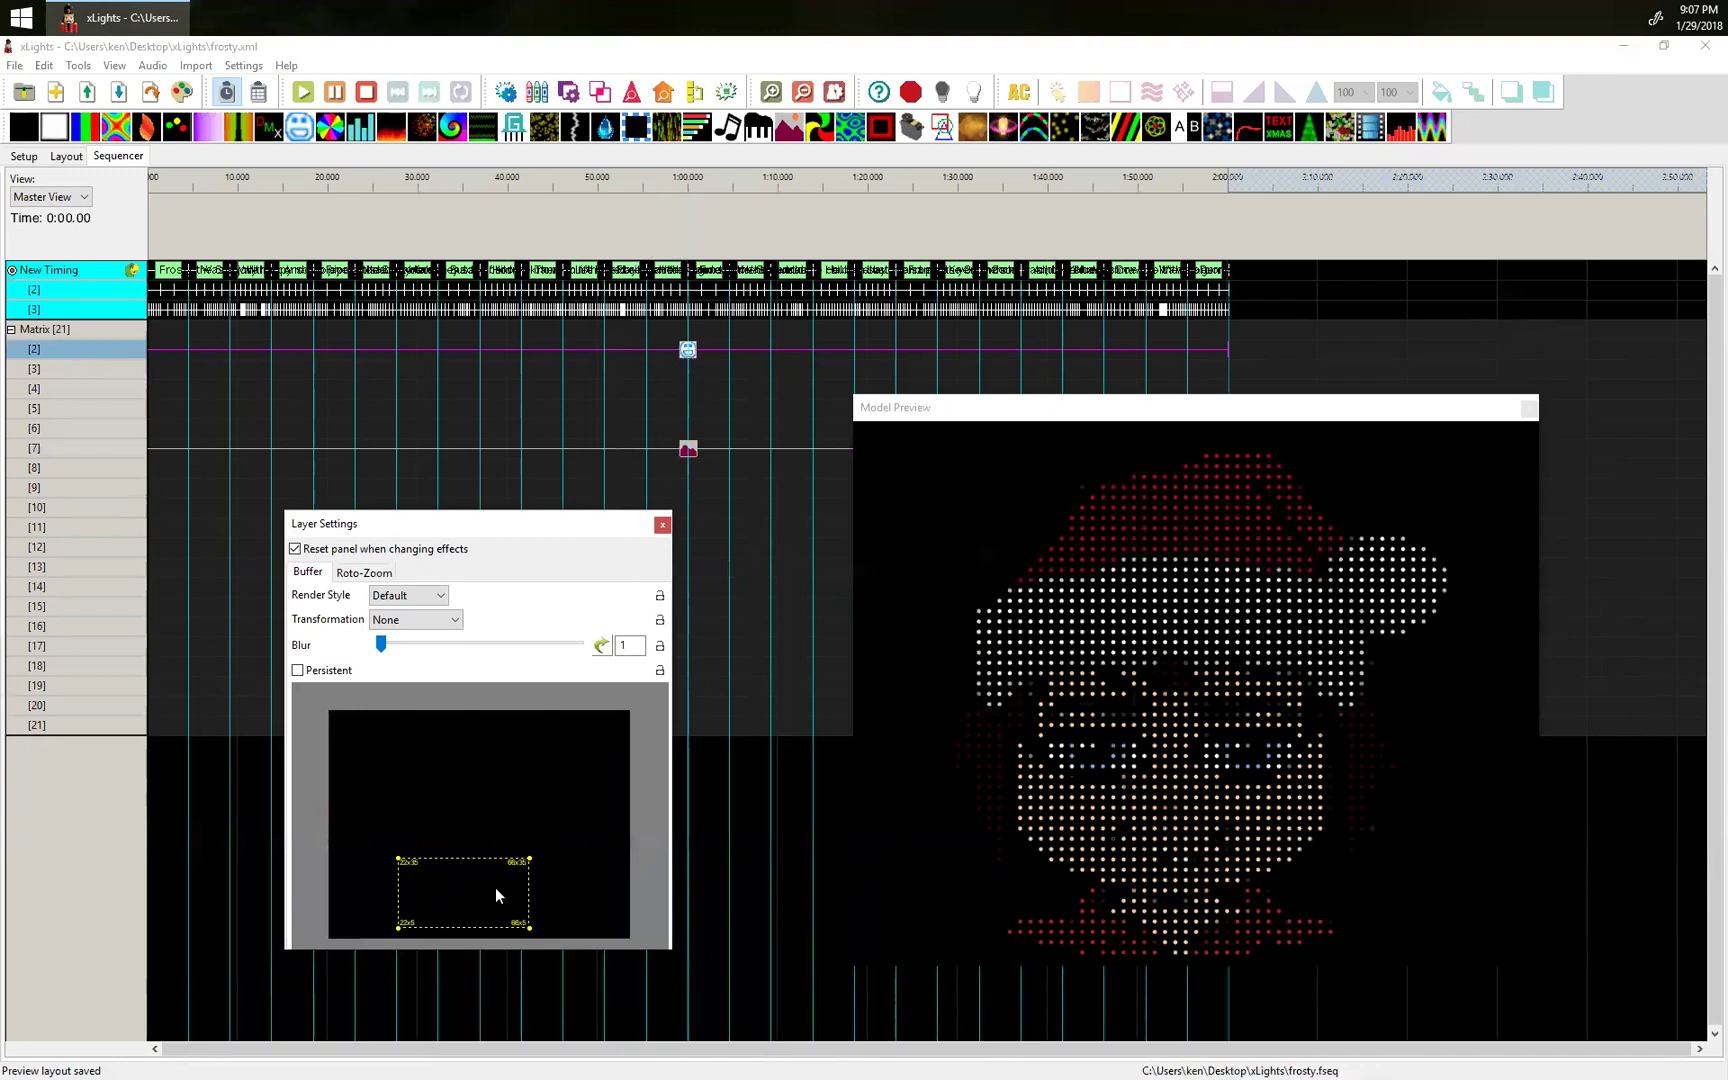
pyautogui.click(688, 452)
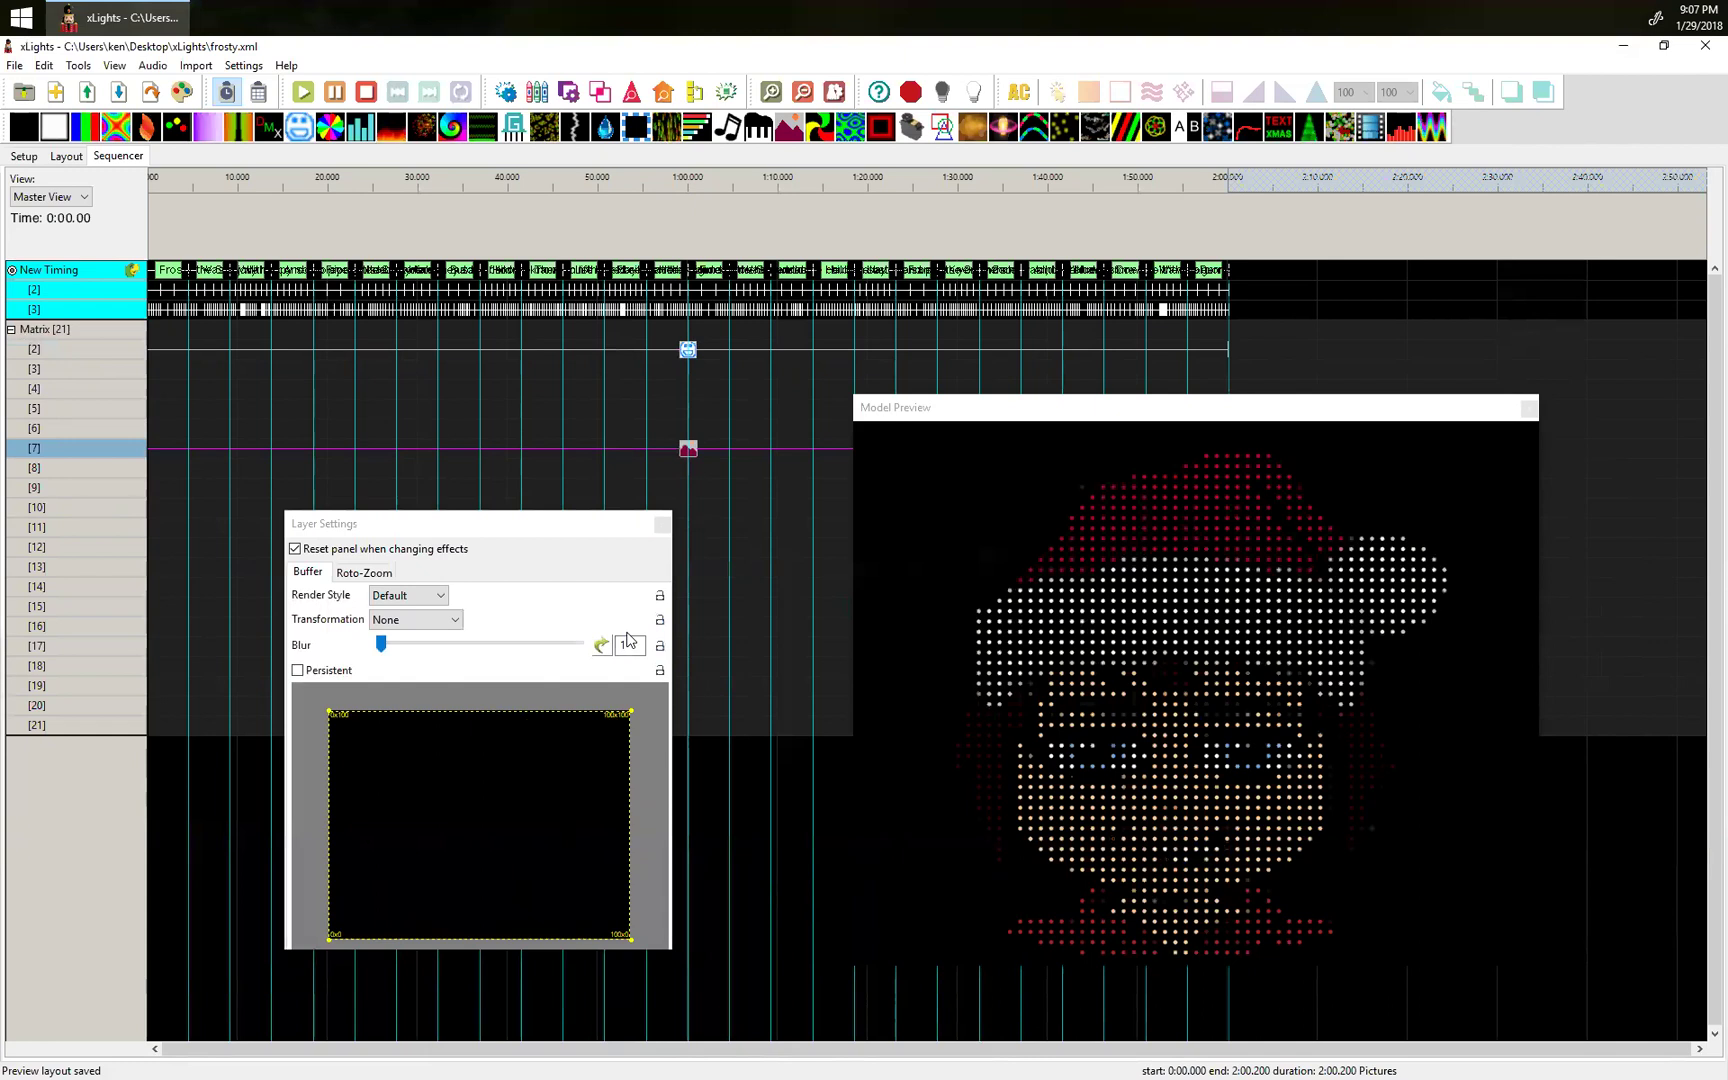
pyautogui.click(688, 350)
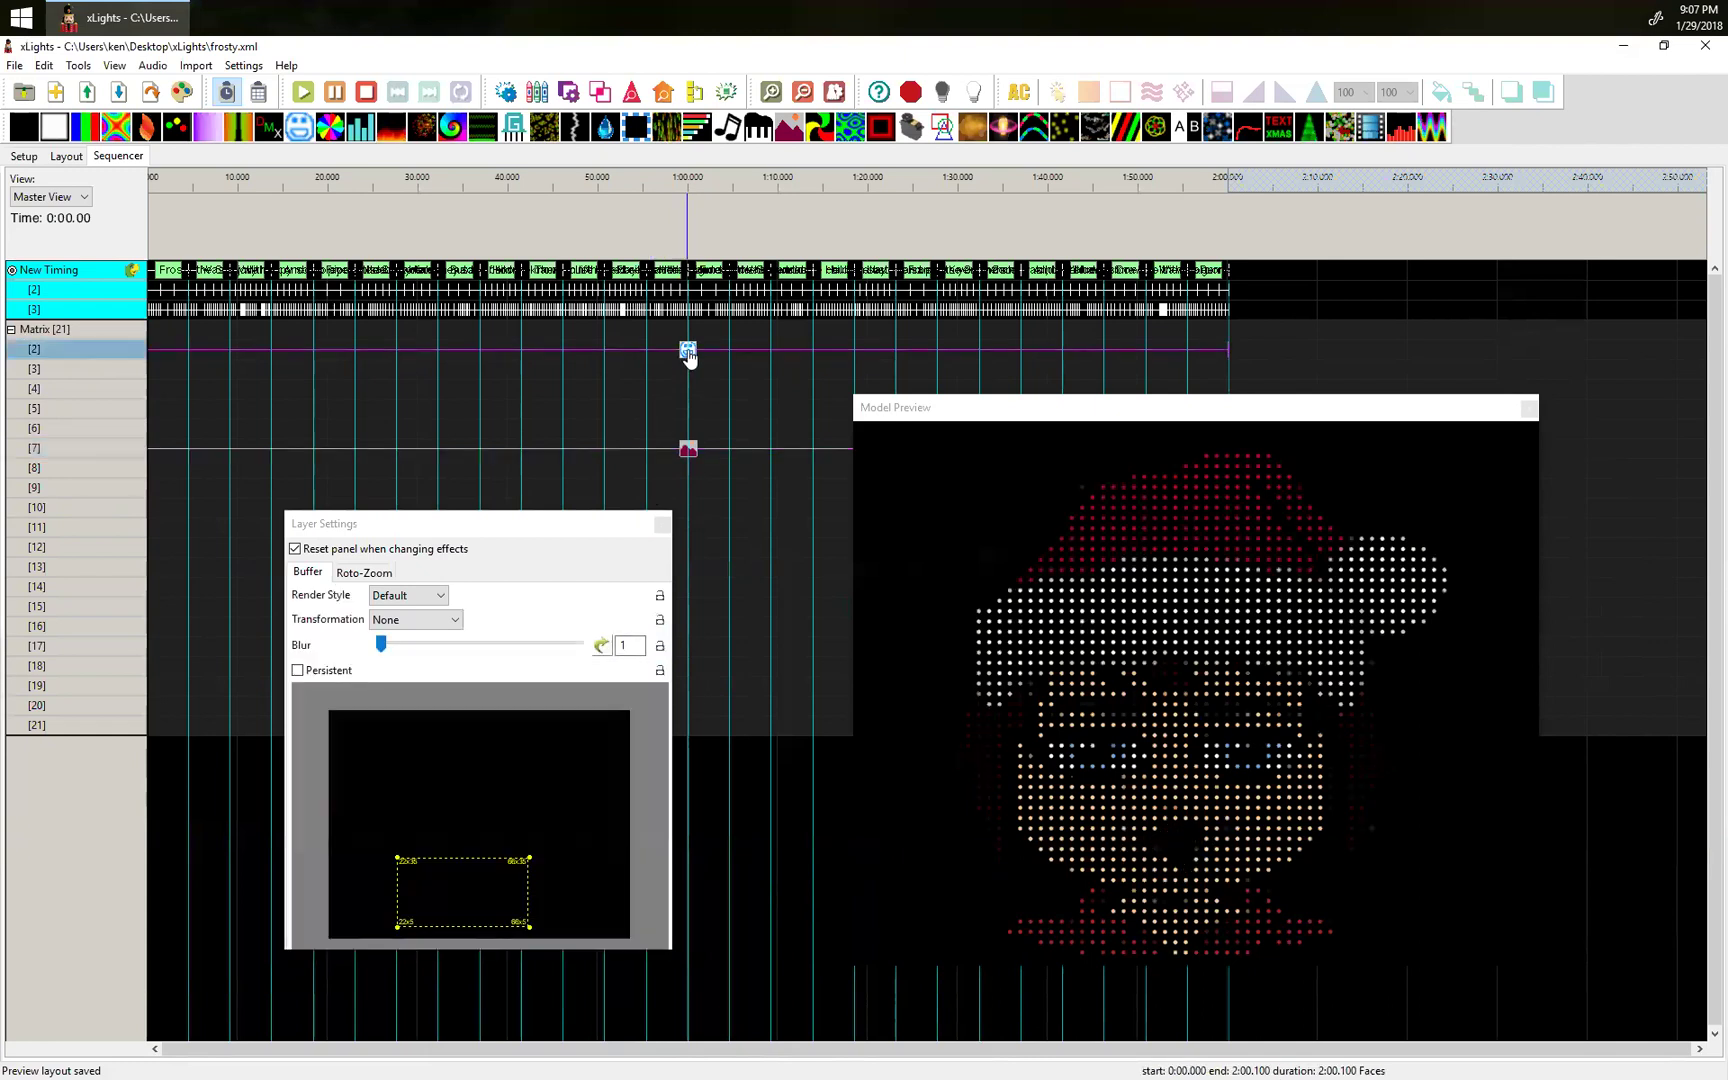